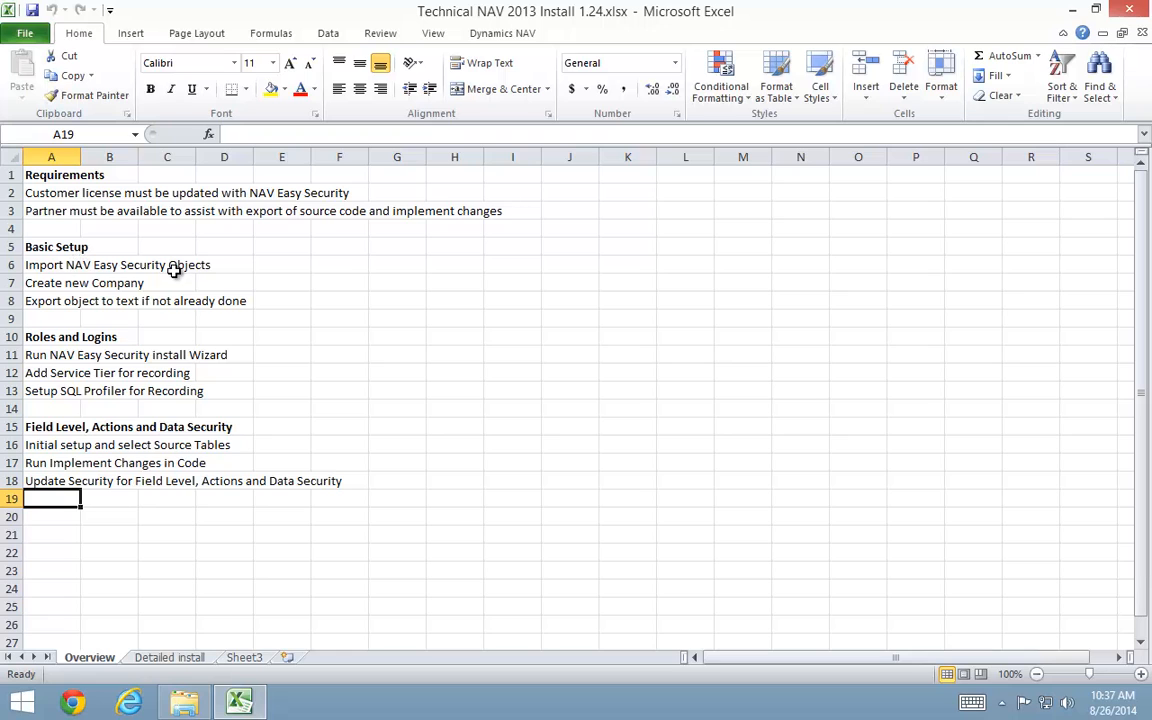
Switch to Chrome and download the RAR file of NAV Easy Security ES1.40.27 from the Mergetool.com version history.
click(73, 705)
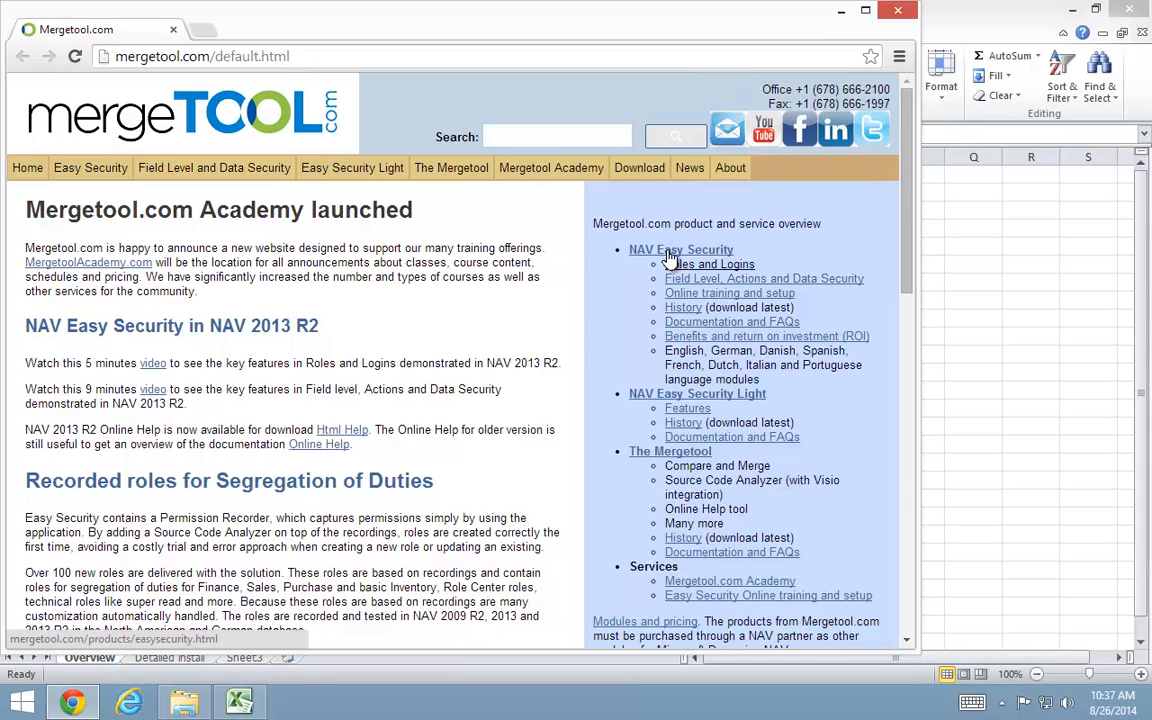
click(682, 308)
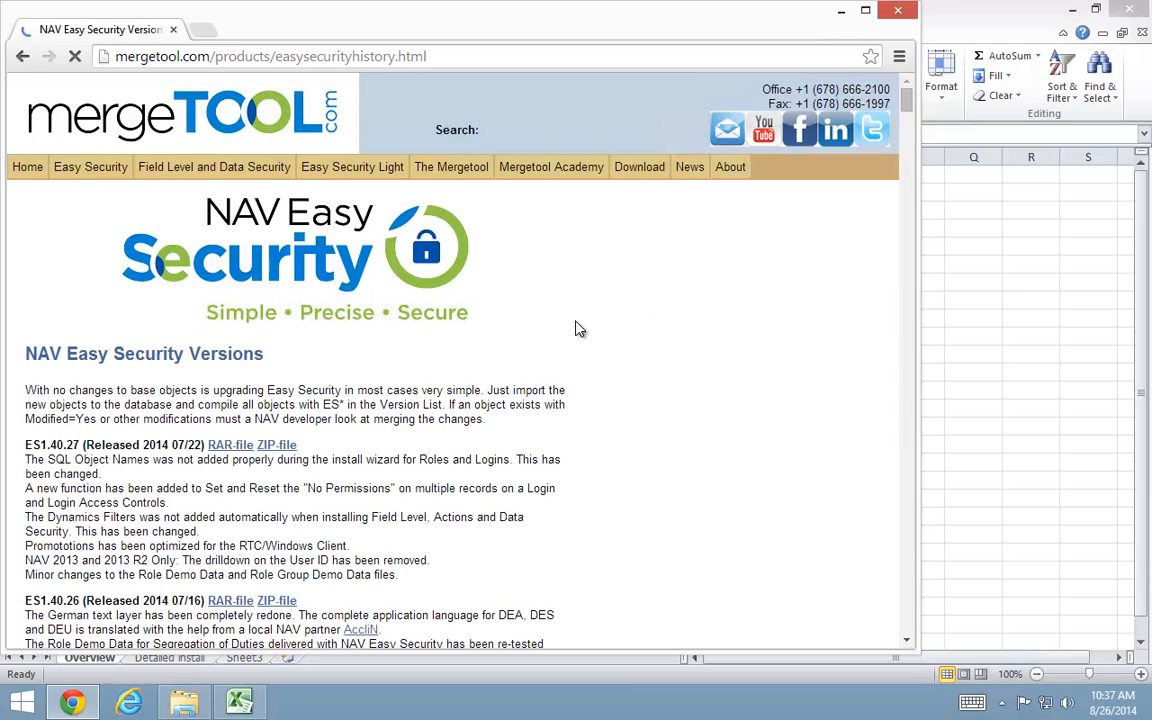
click(240, 453)
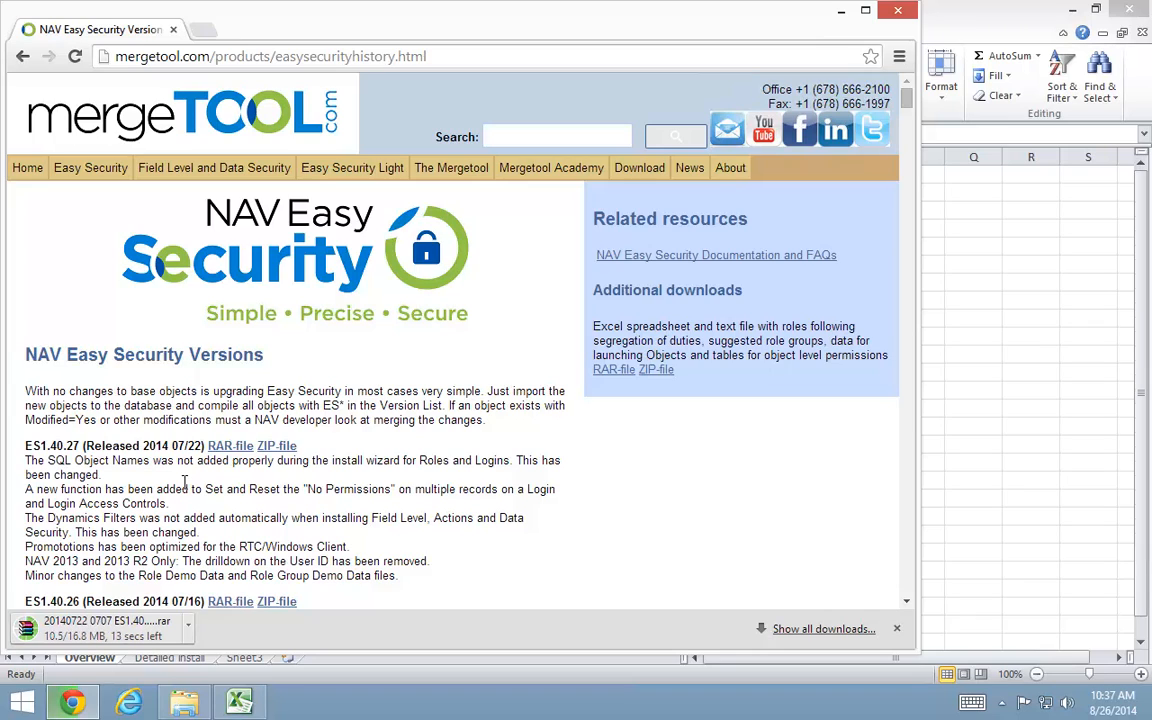
Show the downloaded Easy Security archive in its folder and extract it directly into Downloads.
click(190, 635)
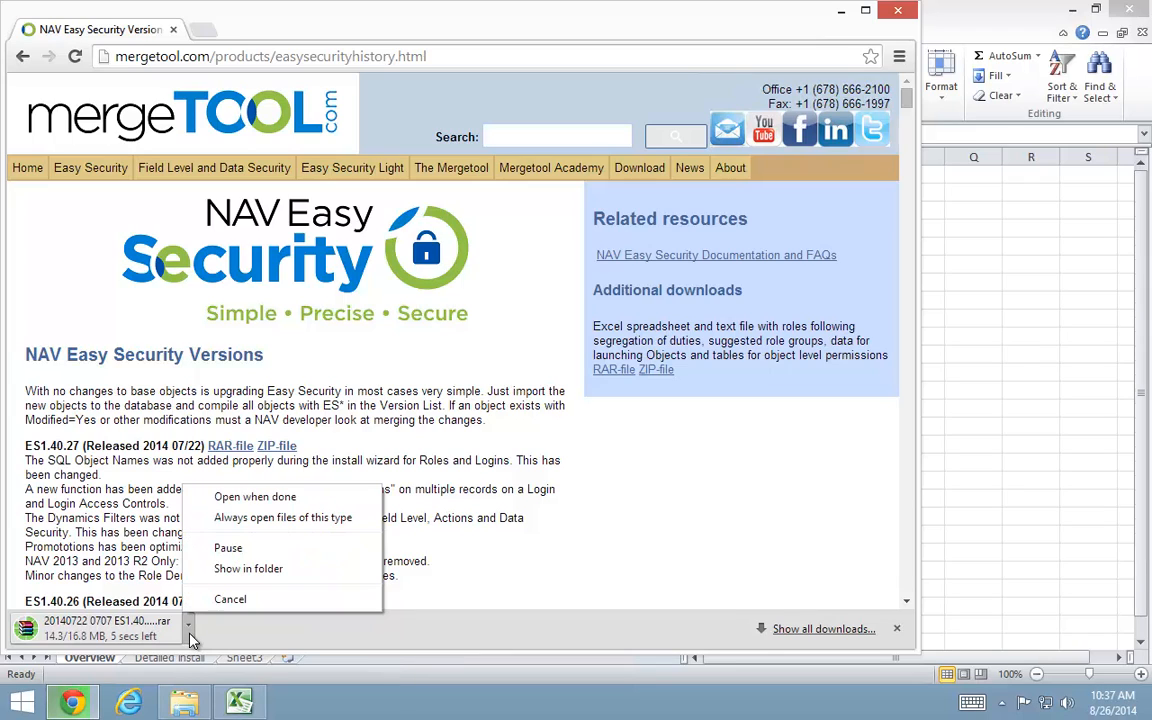
click(250, 569)
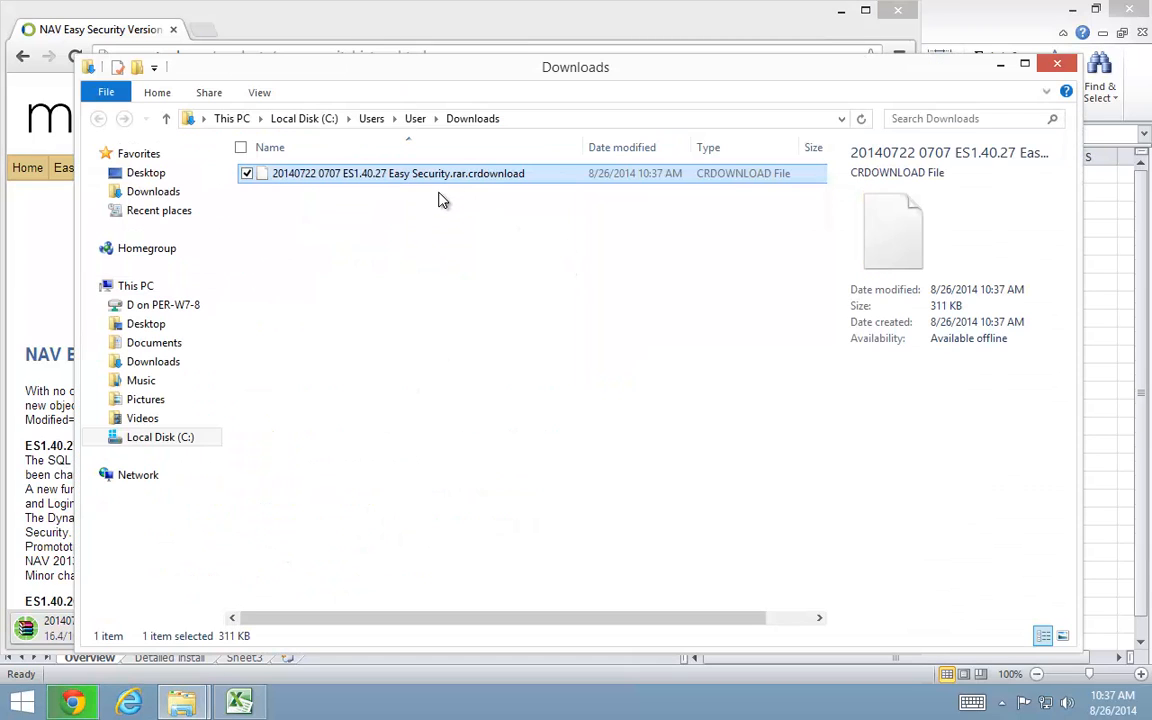
click(316, 178)
right_click(316, 177)
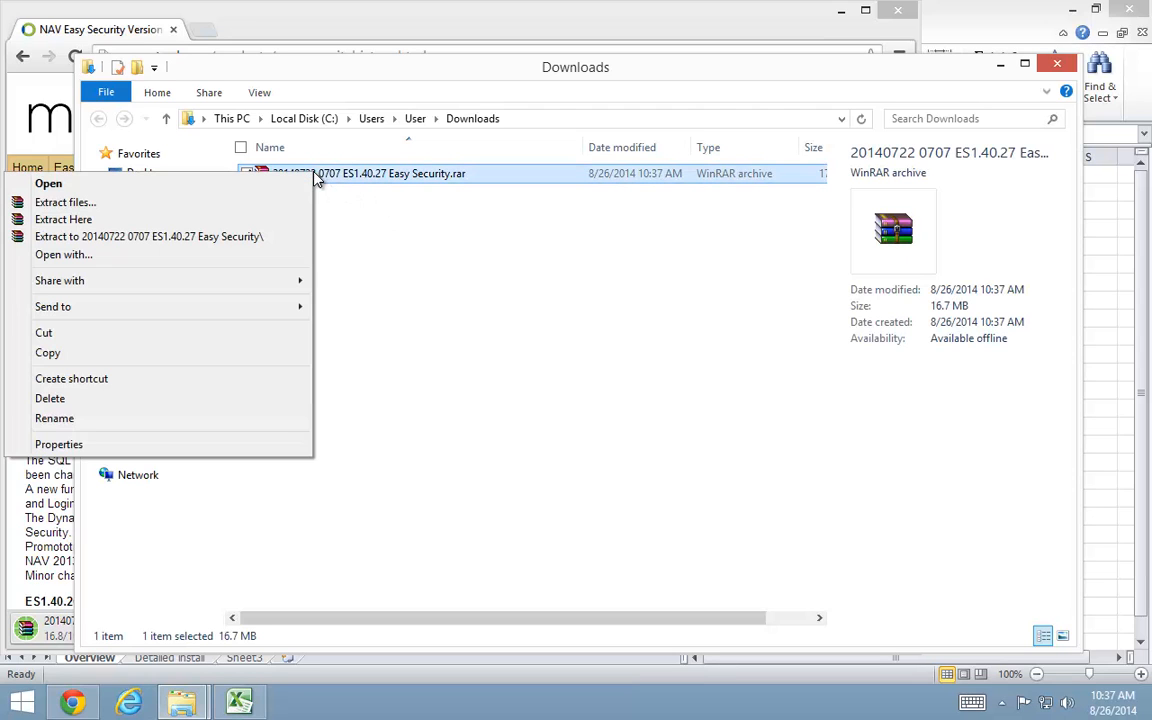
click(100, 220)
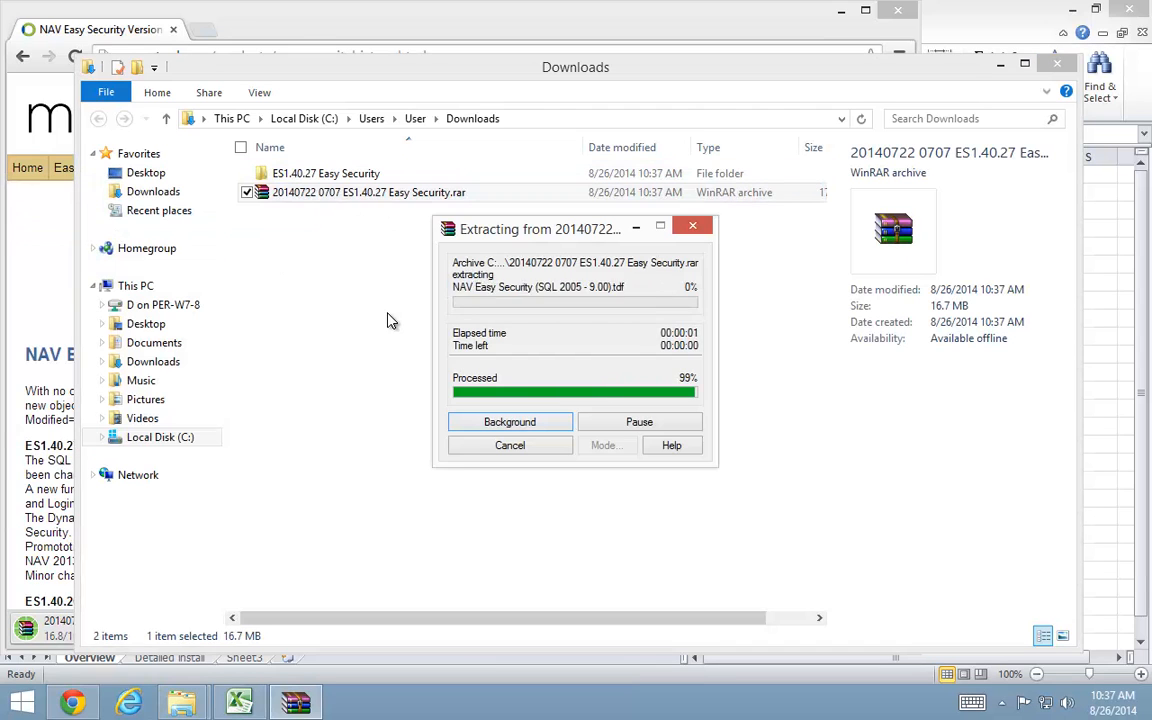
Examine the language modules for NAV 2013 and later in the extracted ES1.40.27 package, and open its NAV 2013 R2 (7.10) folder.
double_click(294, 180)
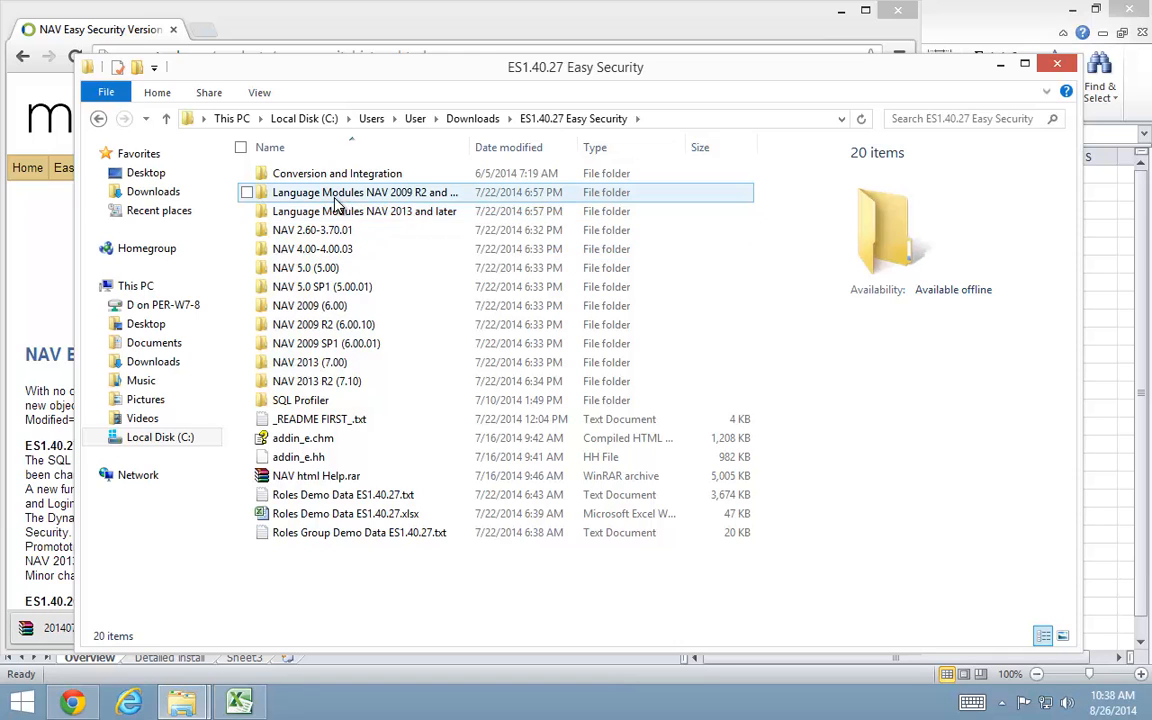
double_click(316, 218)
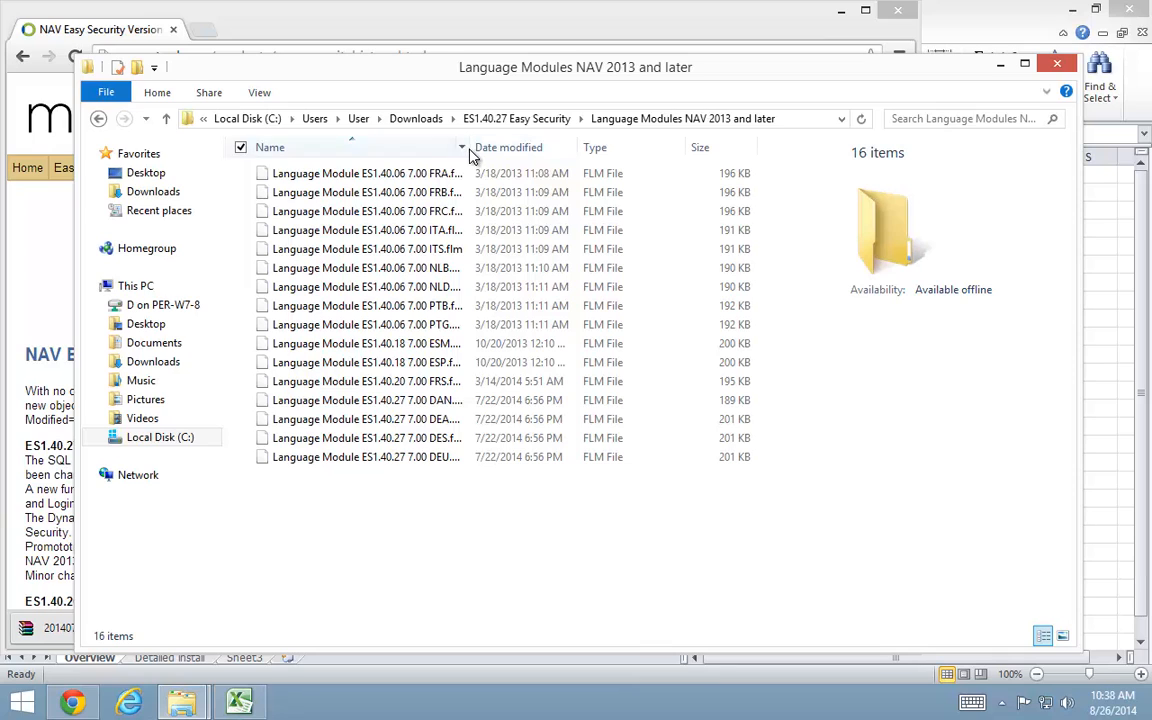
drag(469, 148, 561, 150)
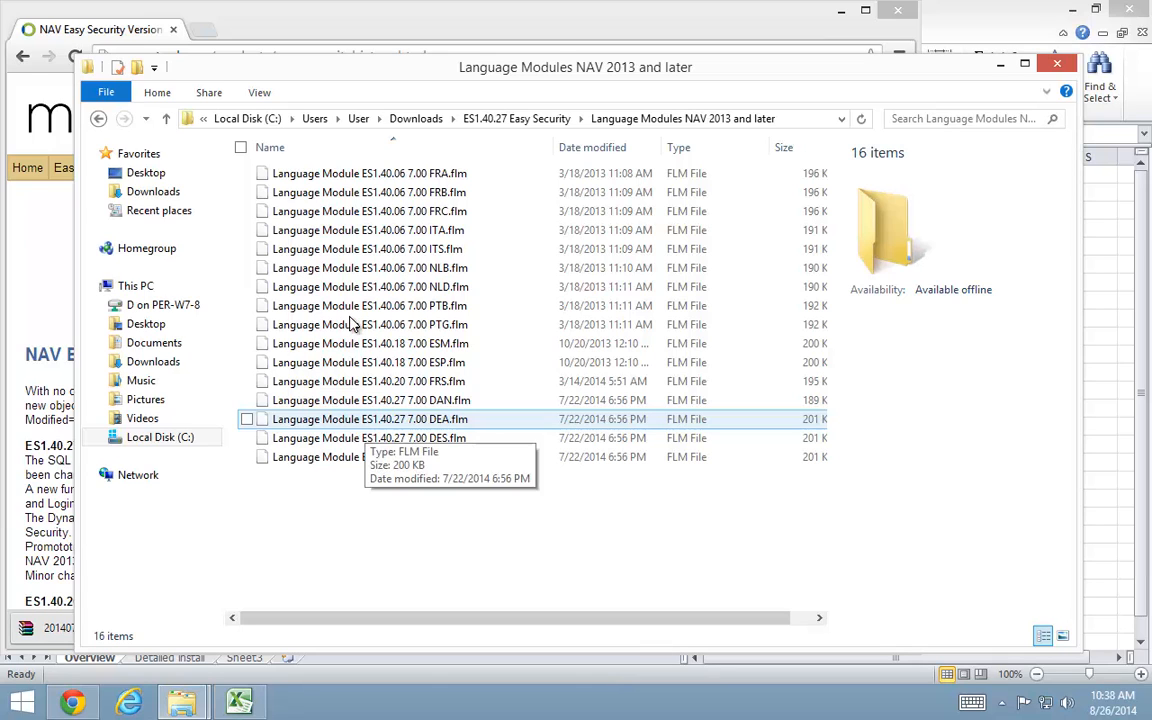
click(98, 118)
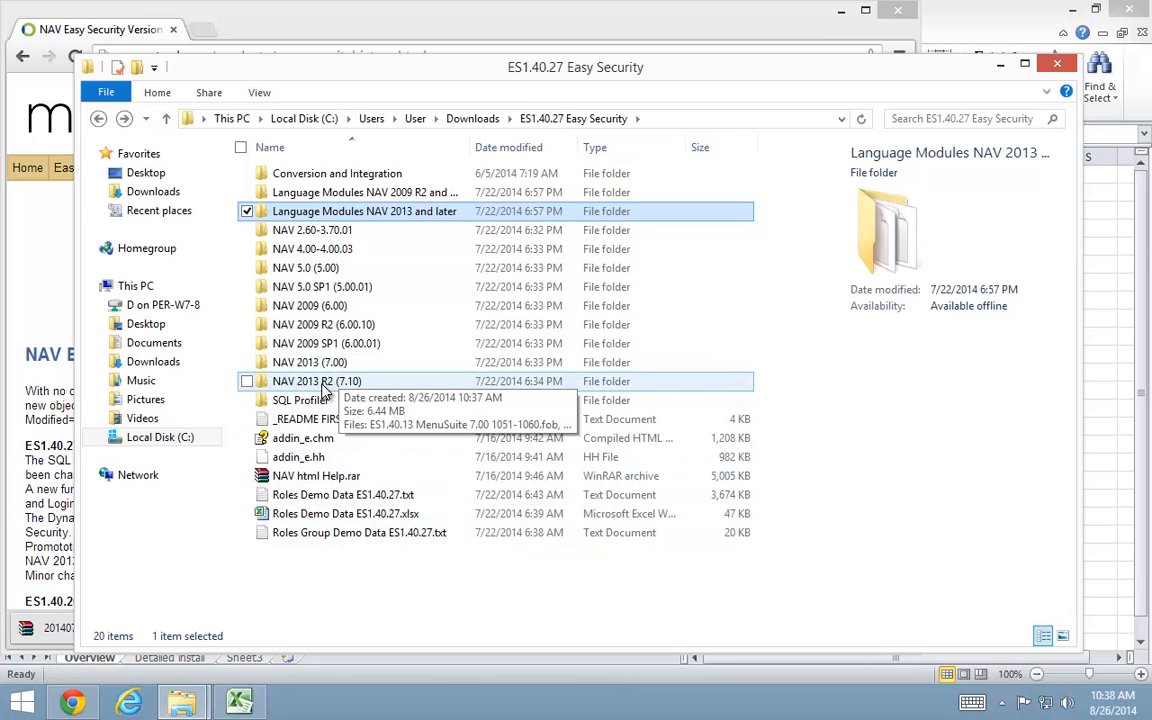
double_click(321, 386)
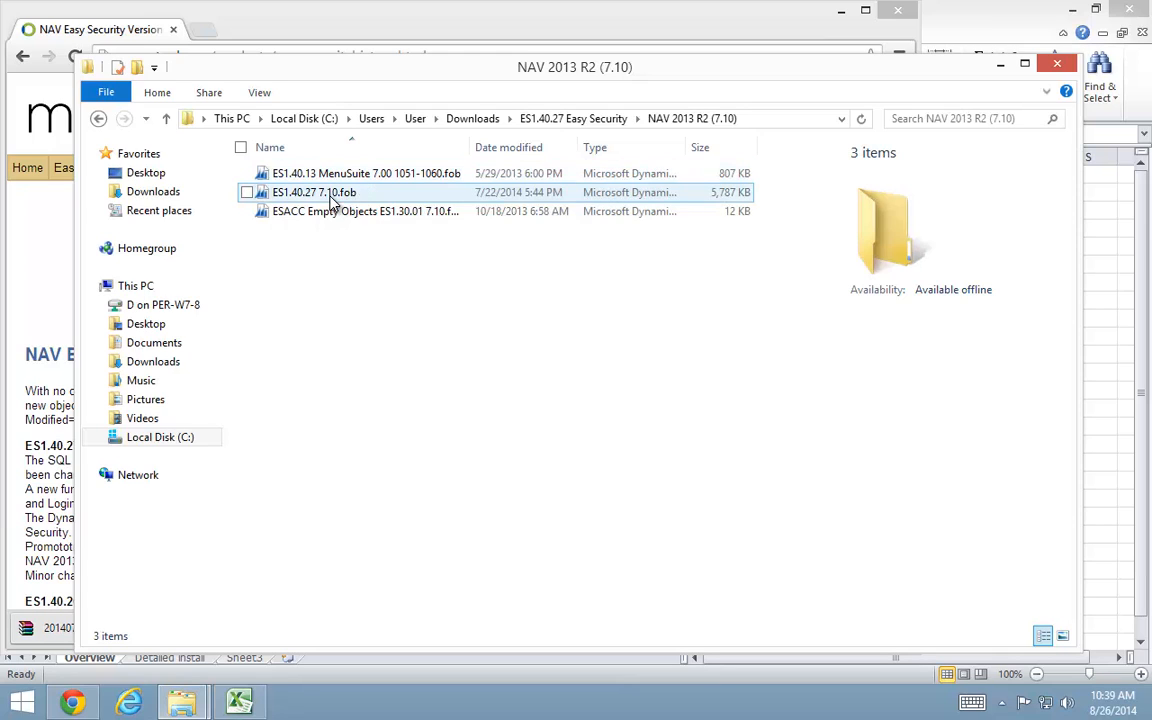
Start the NAV Development Environment and the Dynamics NAV client, acknowledging the demonstration company notice.
click(28, 706)
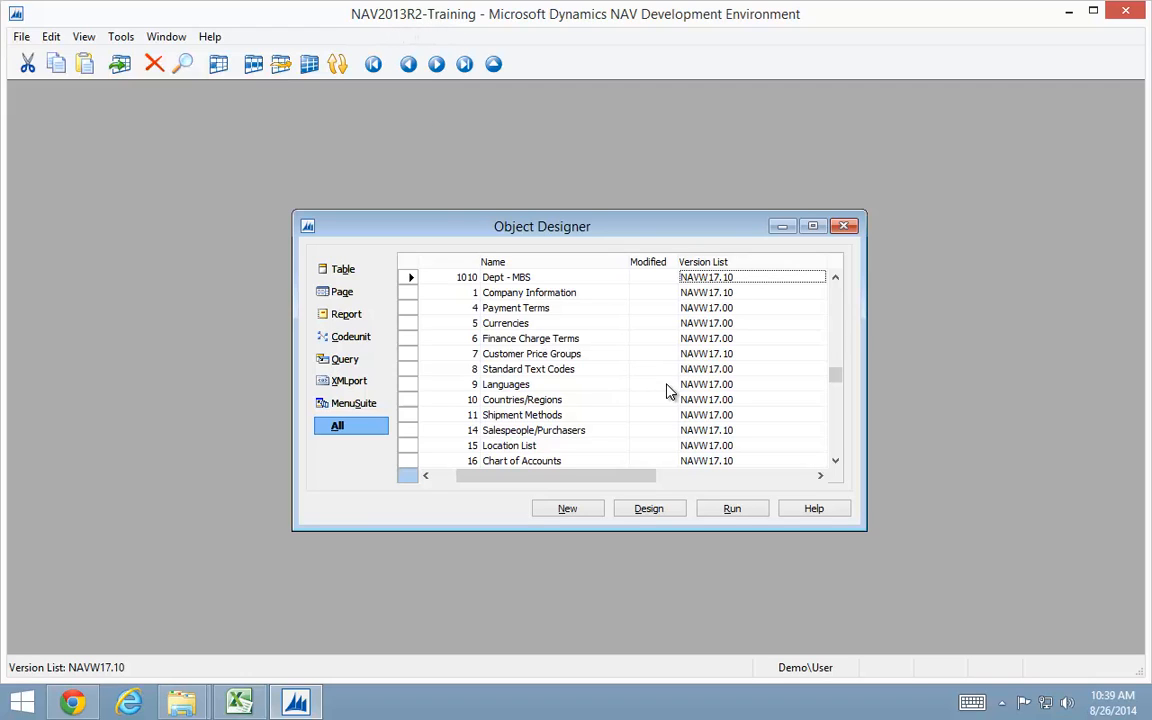
click(22, 702)
click(165, 216)
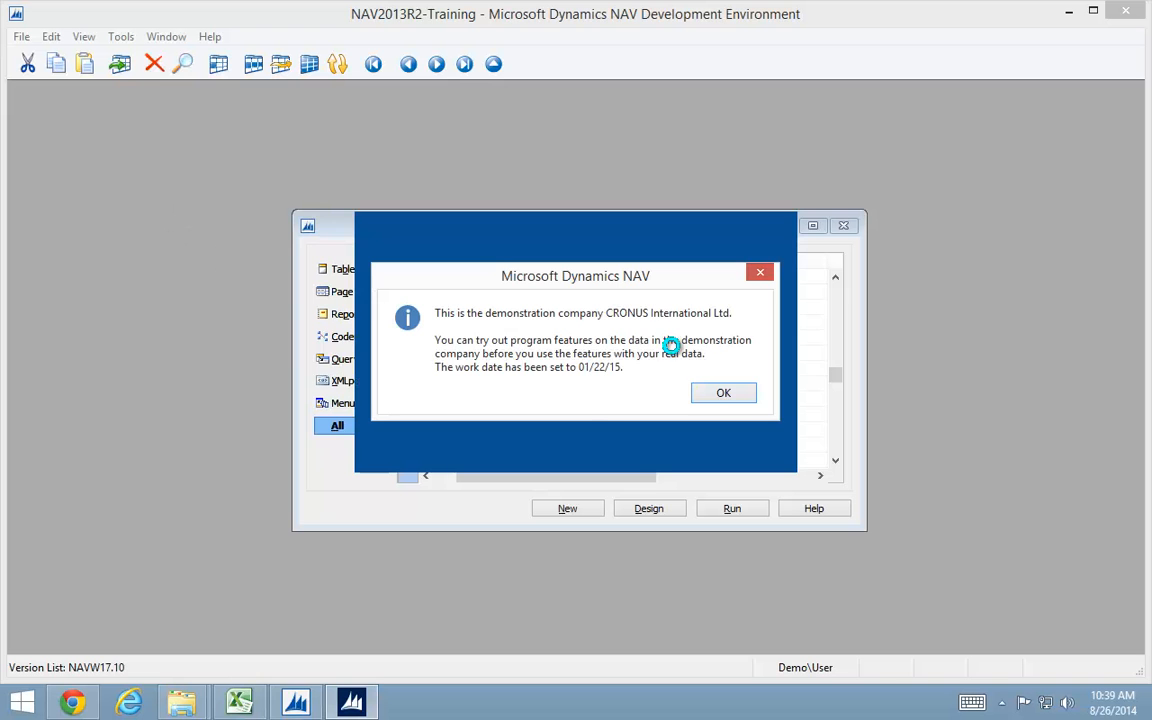
click(728, 395)
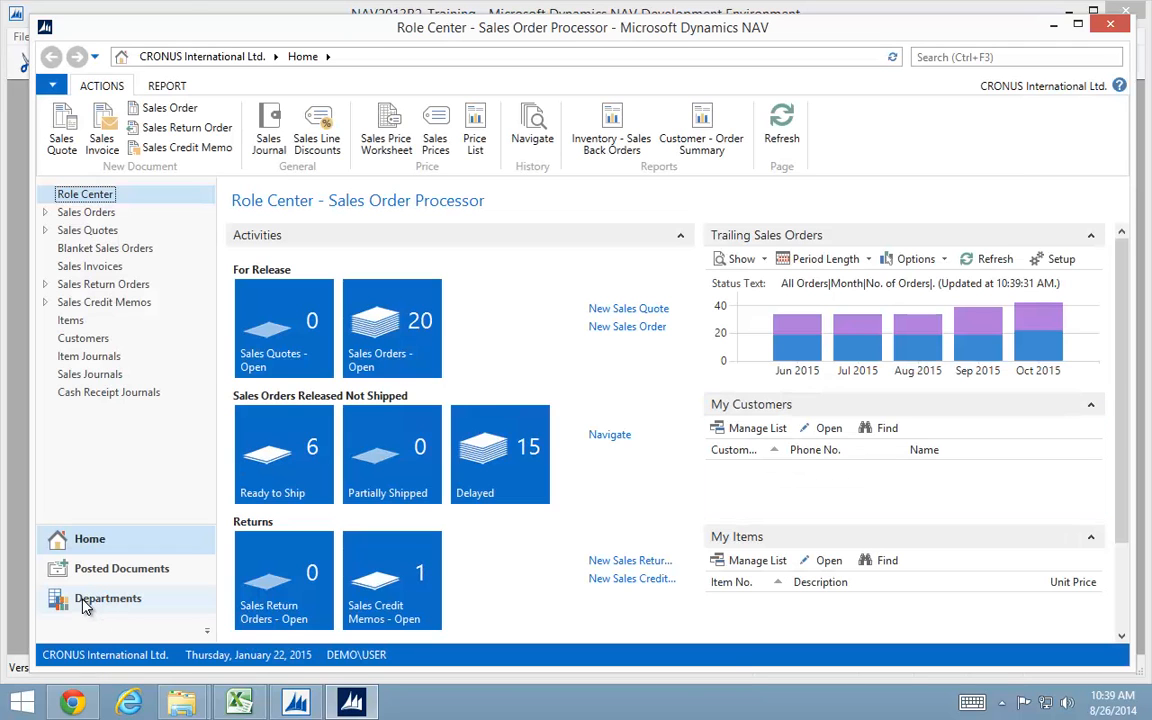
Open the Users list in the General section of IT Administration within Departments.
click(90, 600)
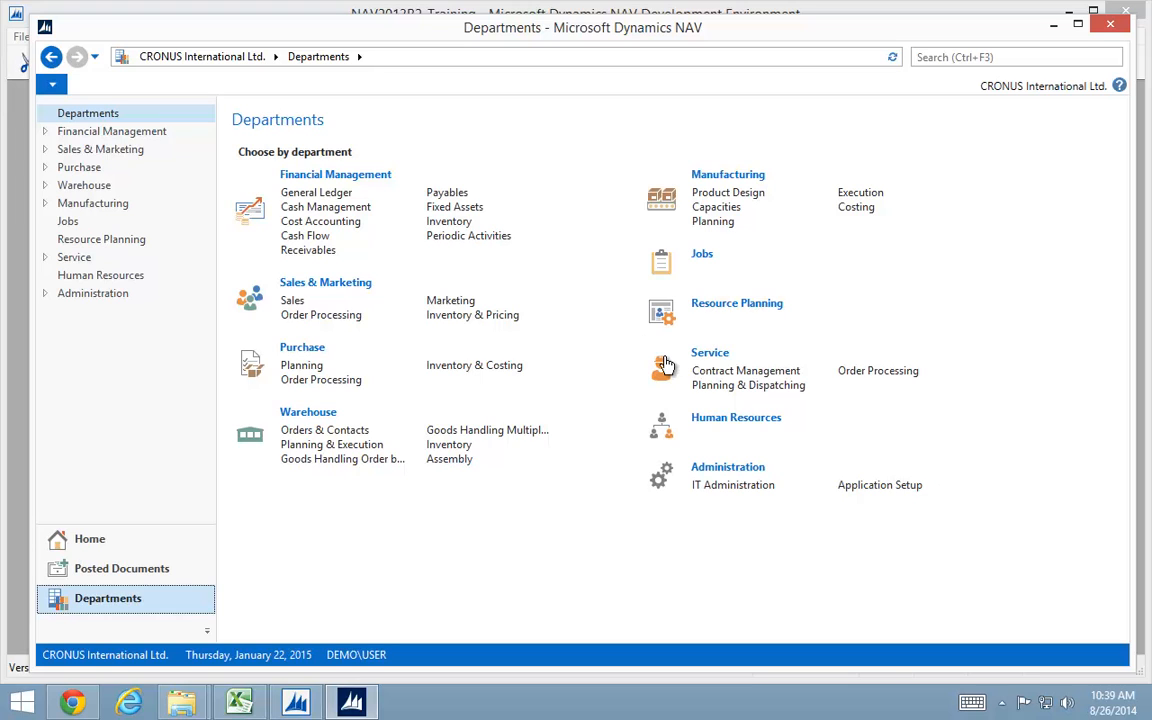
click(750, 488)
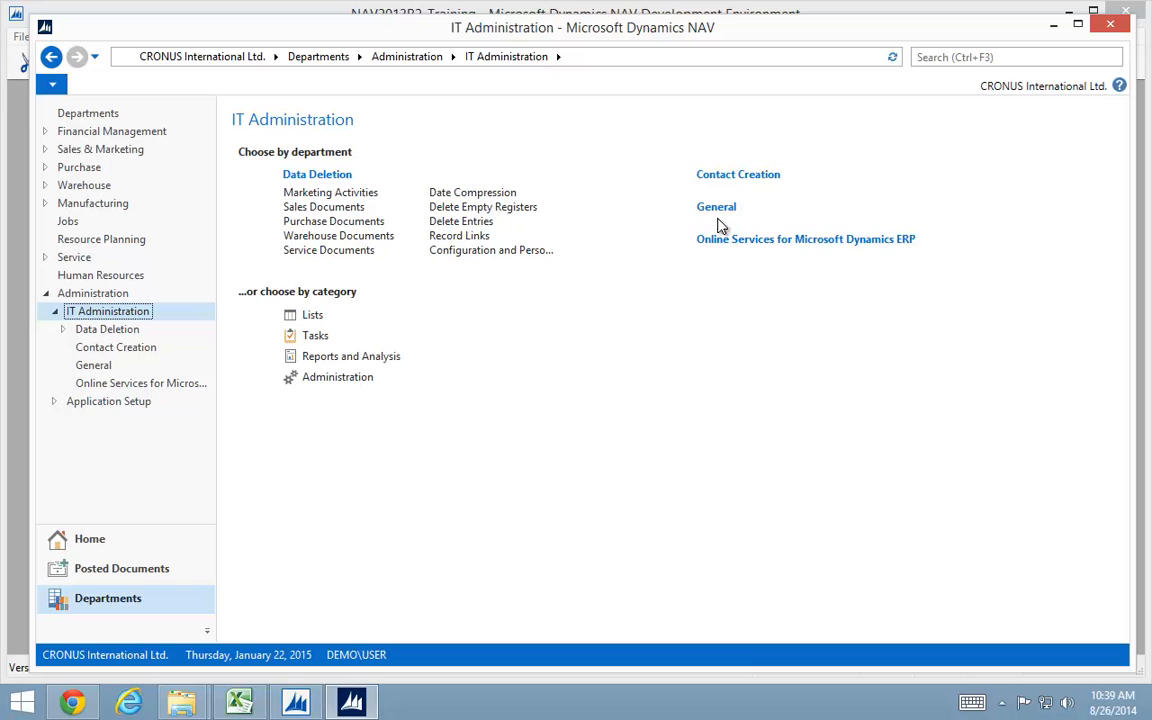
click(716, 208)
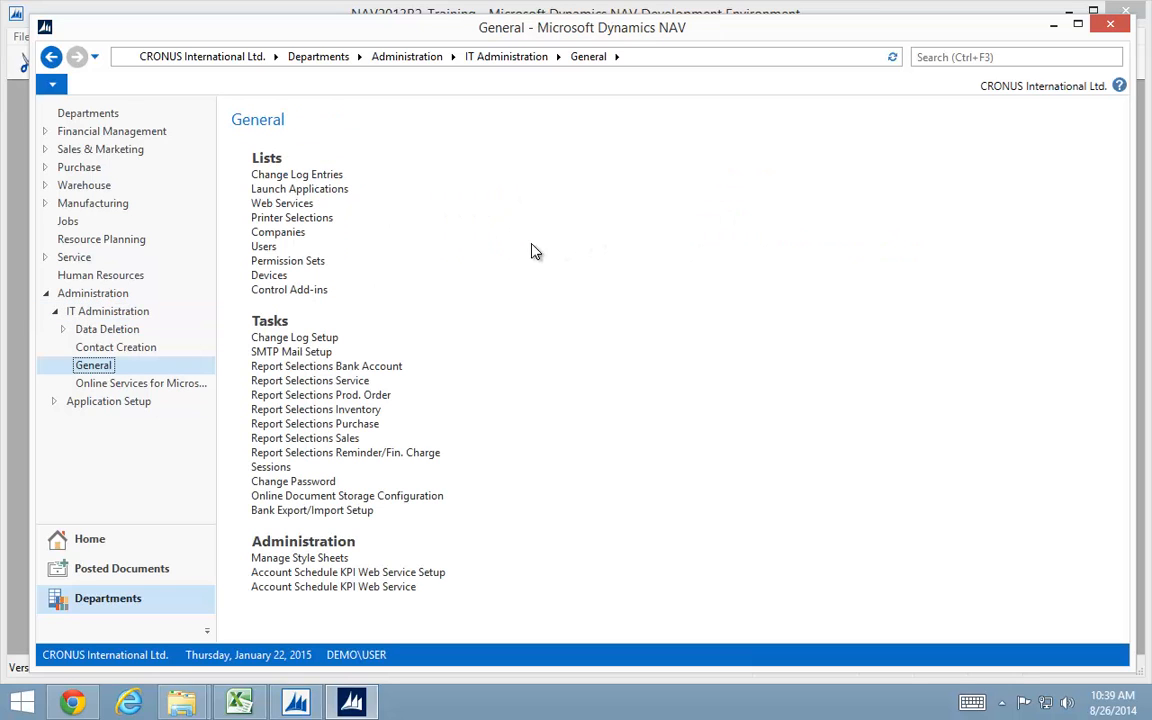
click(256, 247)
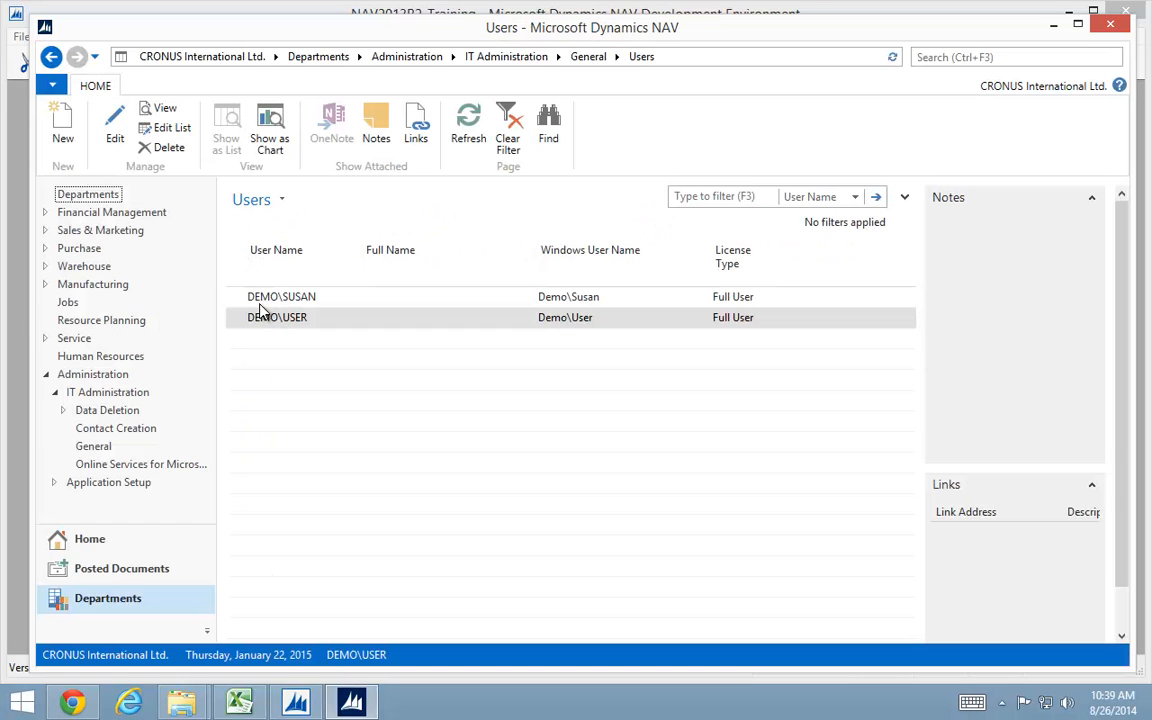
Examine the user permission sets on the DEMO\USER user card and close the card.
click(274, 319)
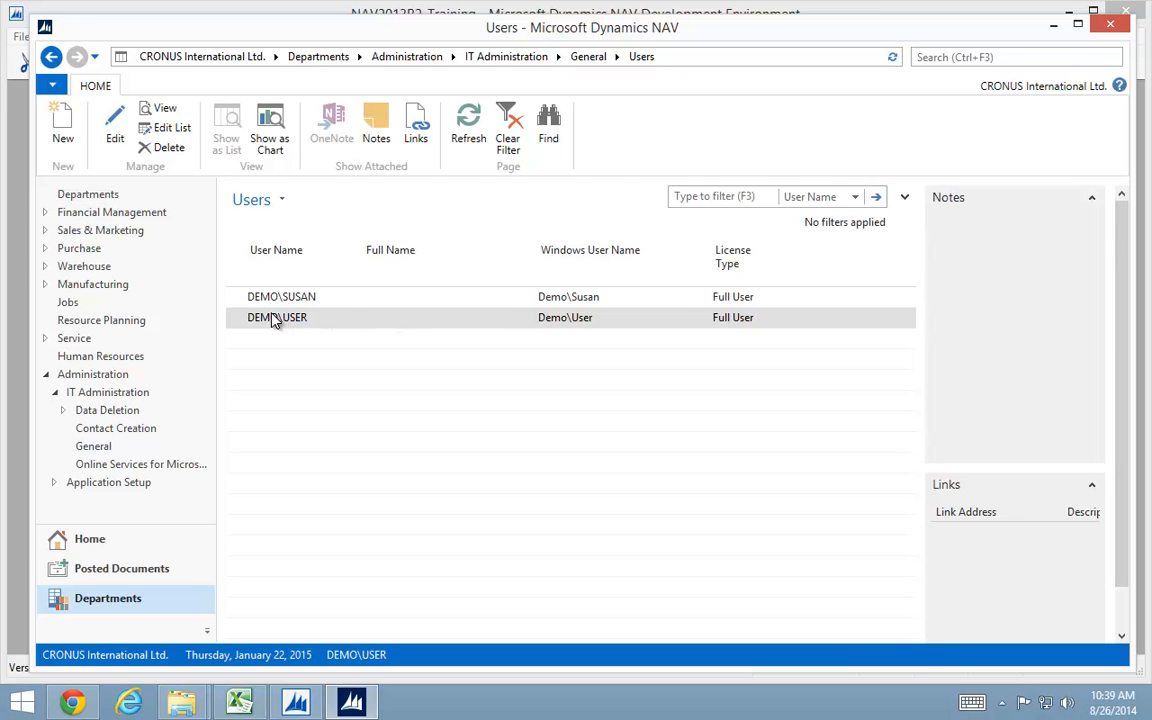
double_click(274, 319)
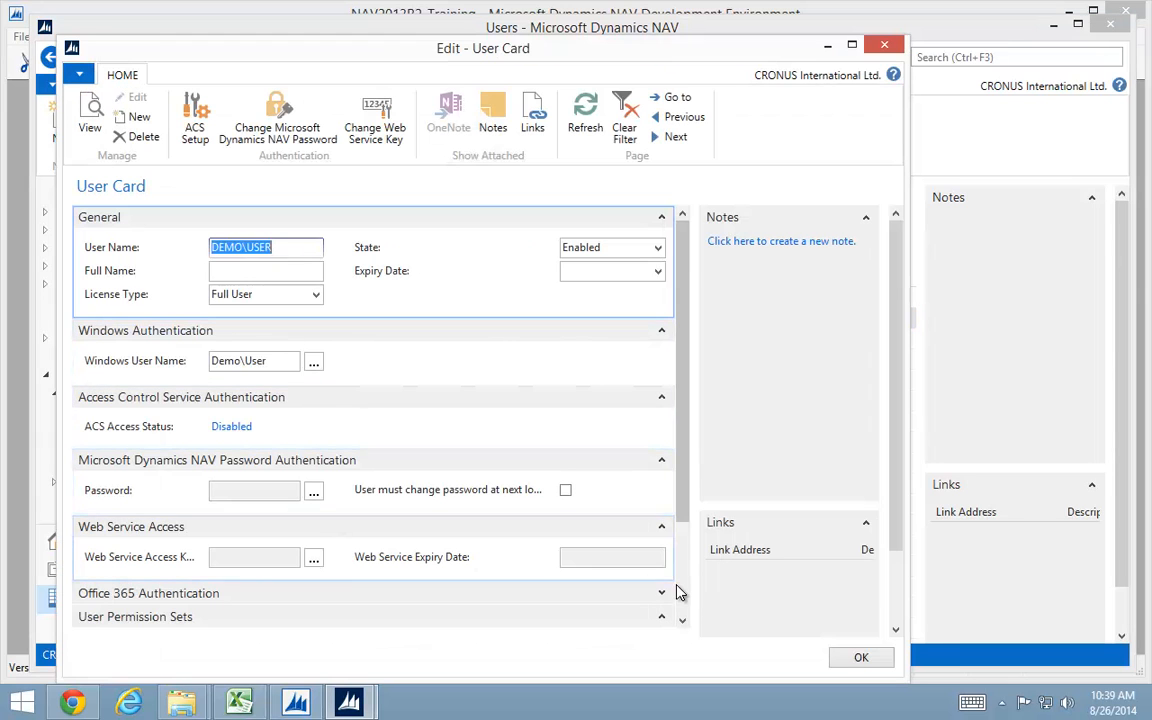
scroll(680, 598, down, 3)
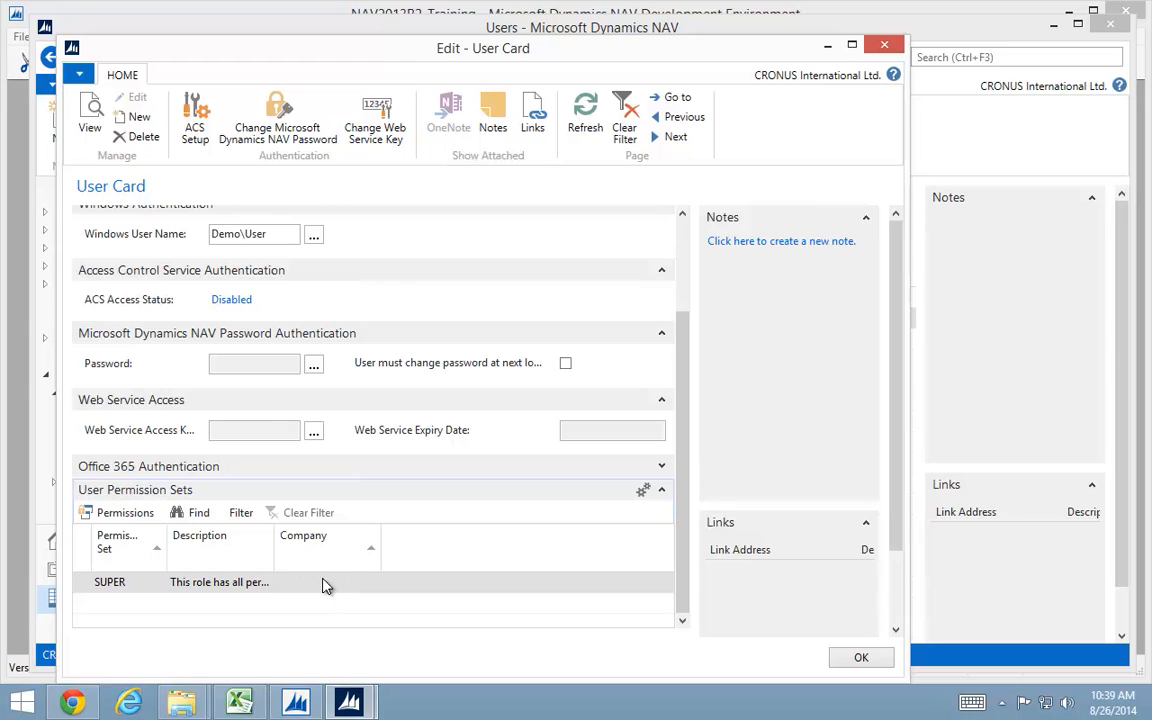
key(Escape)
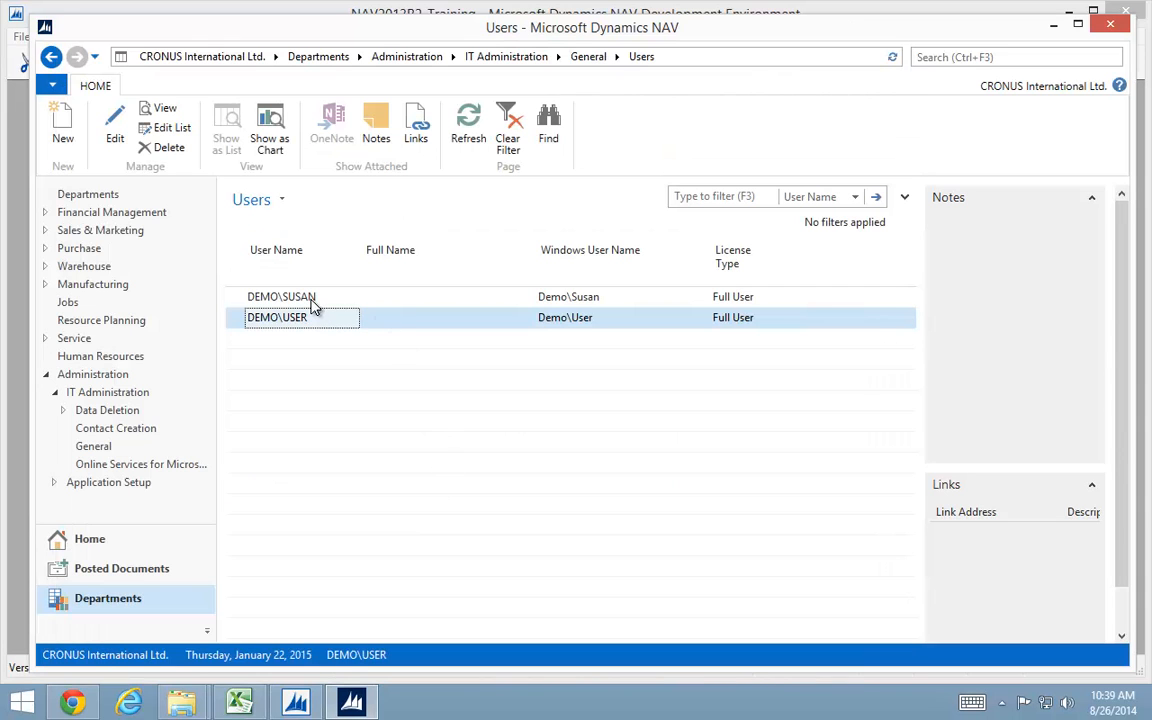
Examine the user permission sets on the other demo user's card and close it.
double_click(310, 299)
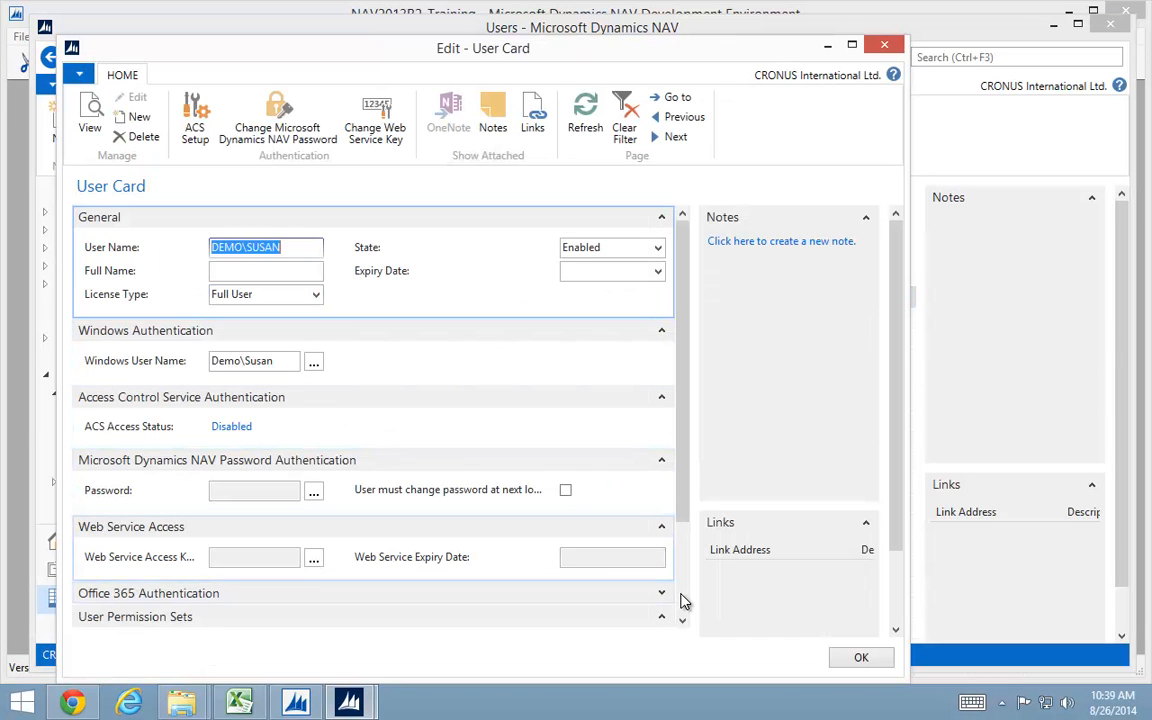
scroll(680, 598, down, 3)
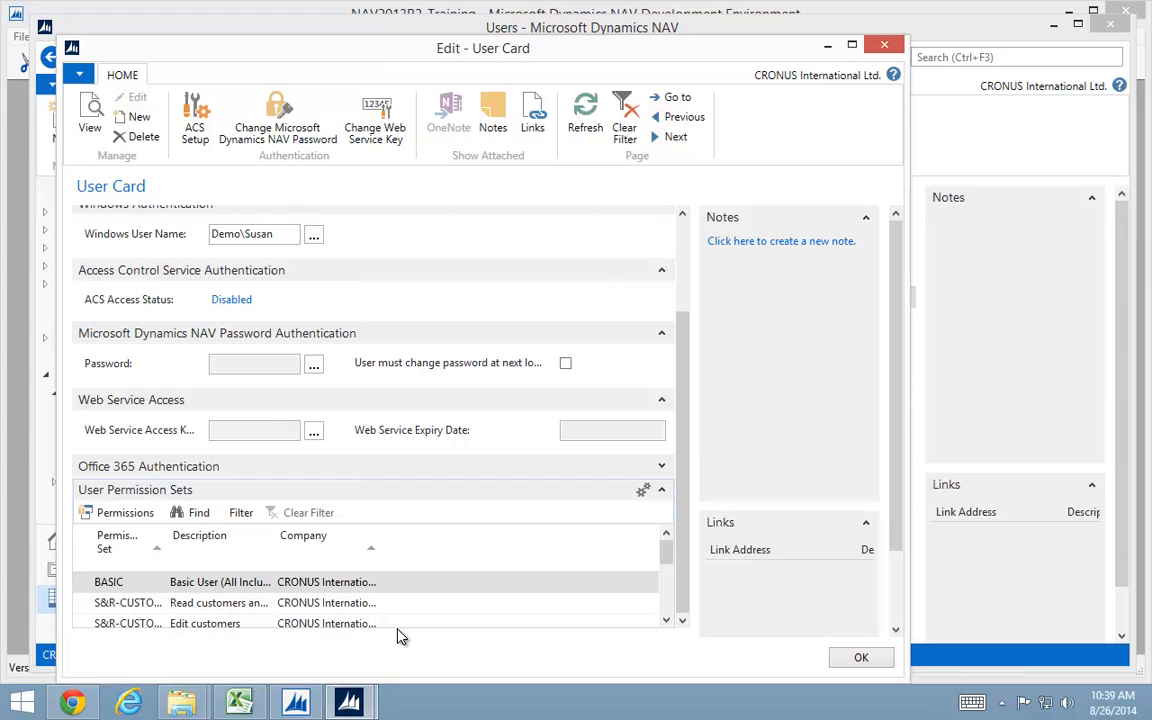
key(Escape)
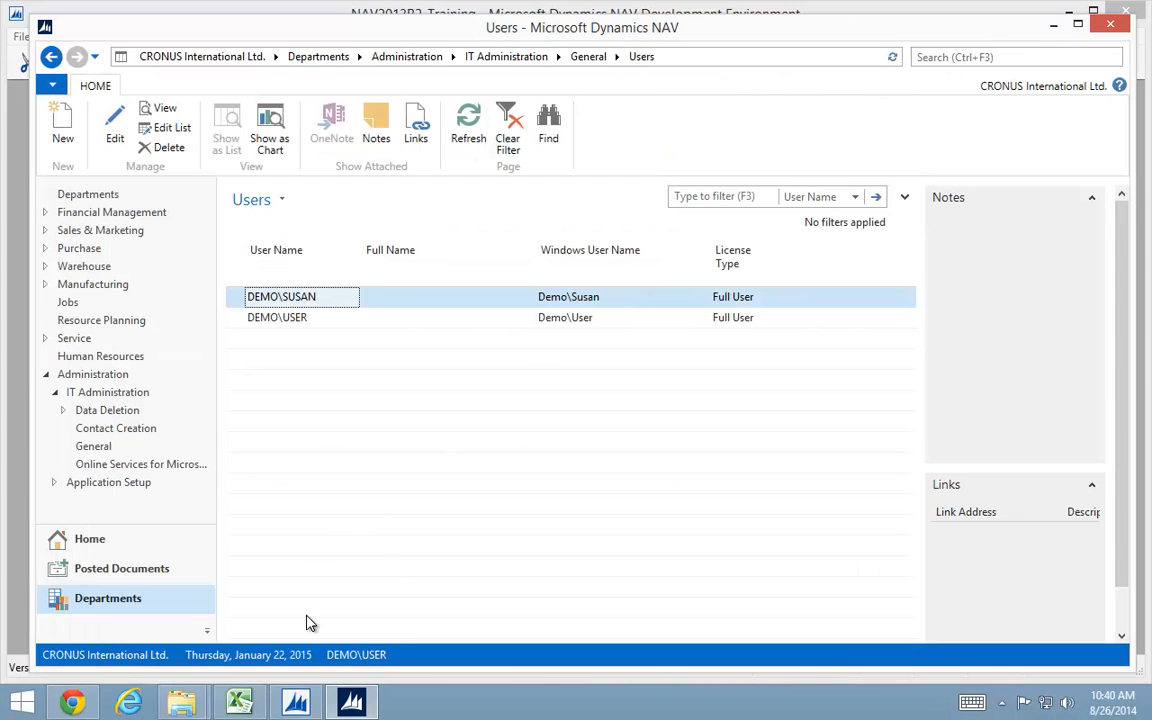
Switch to the NAV Development Environment and start an object import for the NAV2013R2-Training database.
click(297, 704)
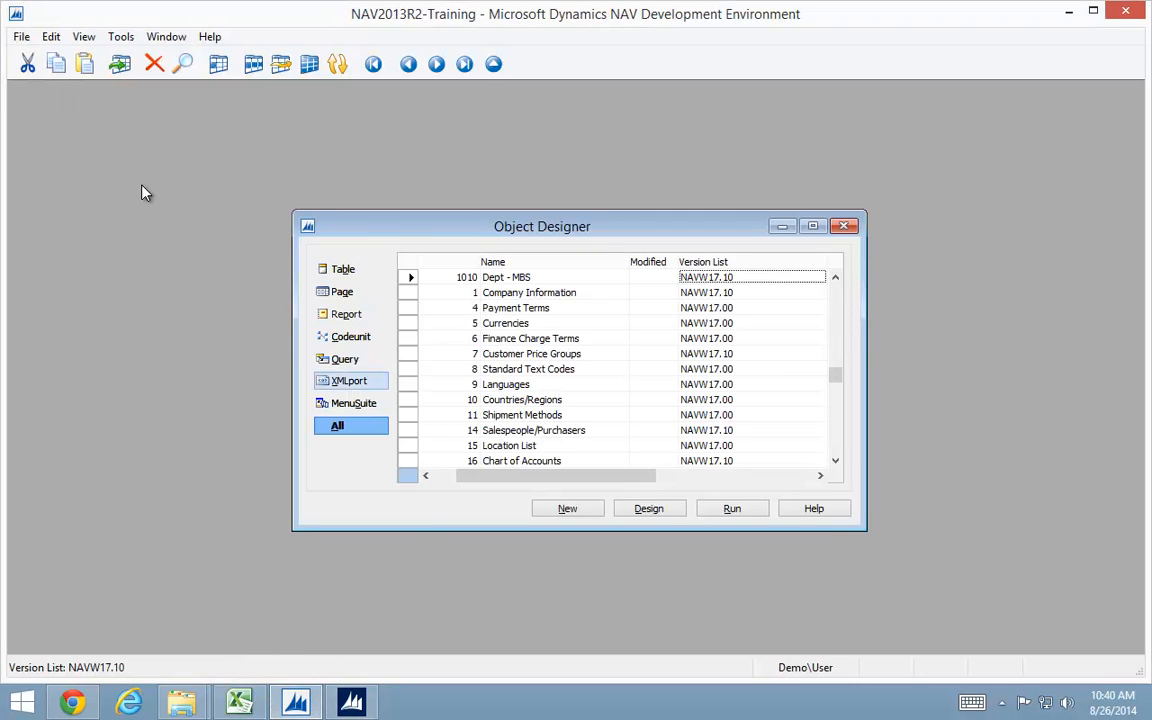
click(22, 38)
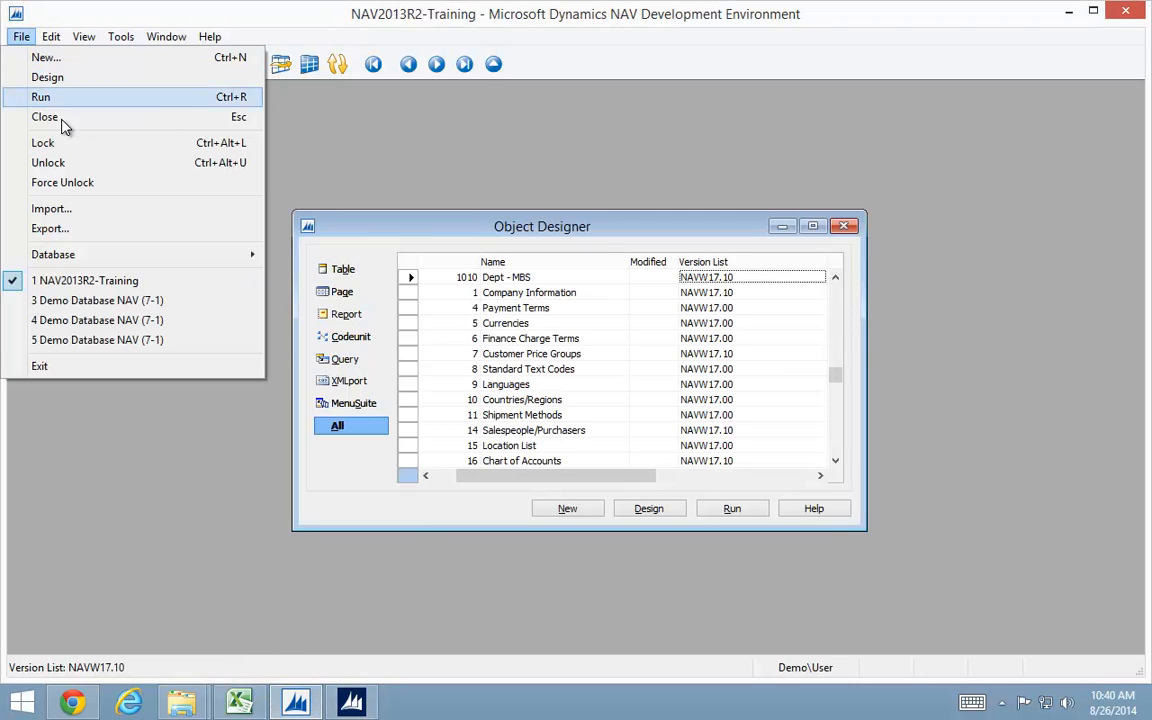
click(52, 210)
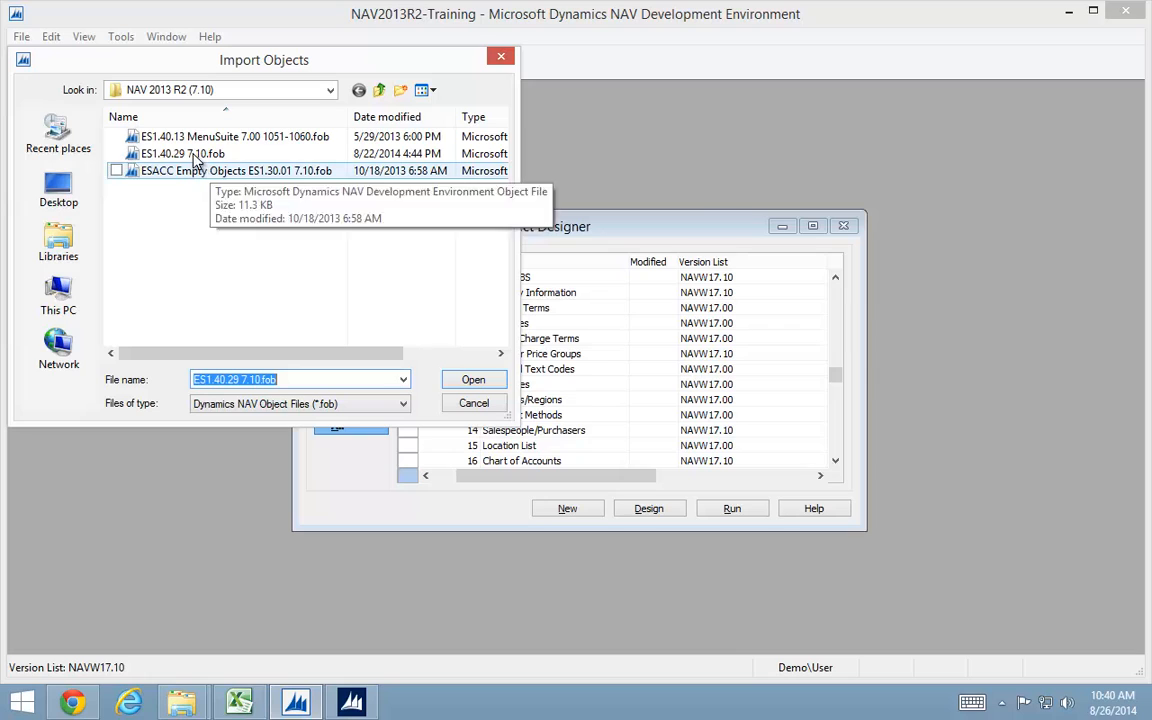
Try to locate the downloaded files through the parent folders and the Documents library when choosing the import file.
click(379, 91)
click(379, 91)
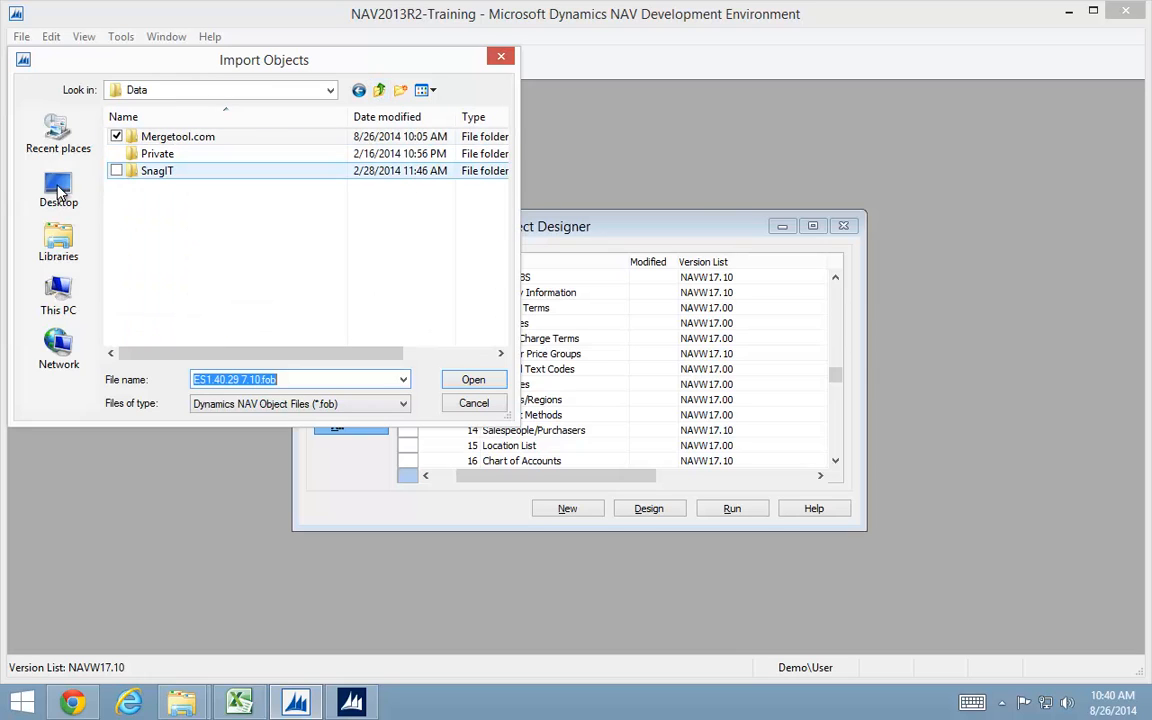
click(58, 243)
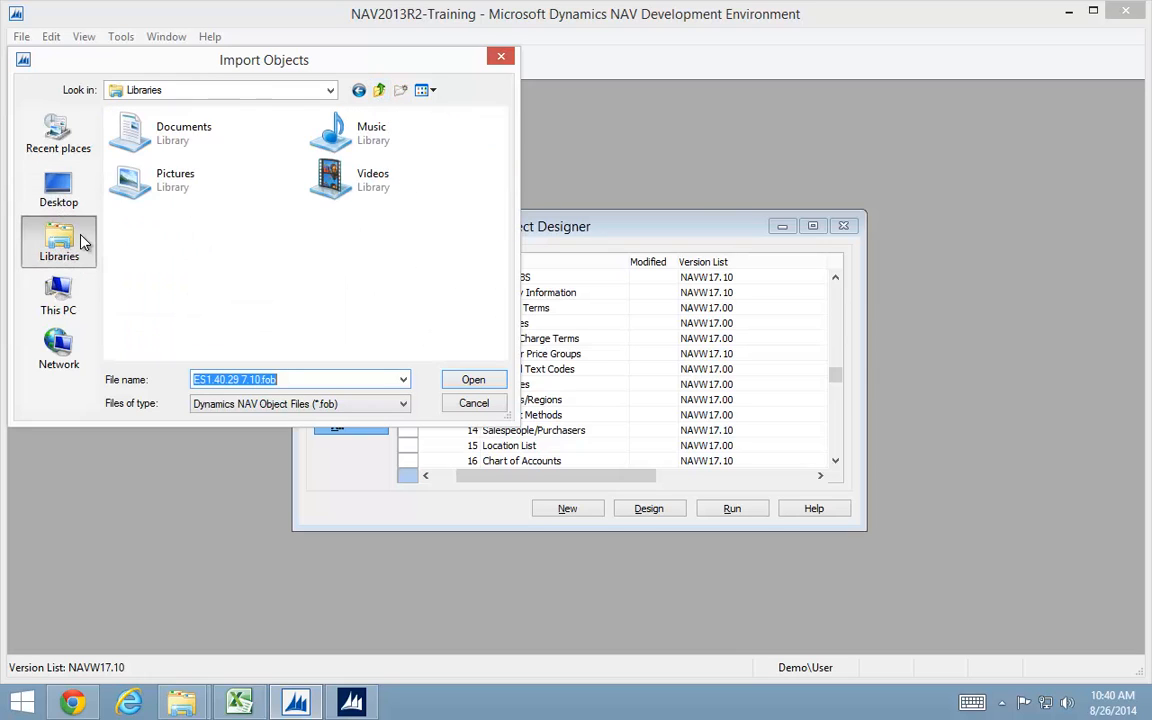
double_click(195, 138)
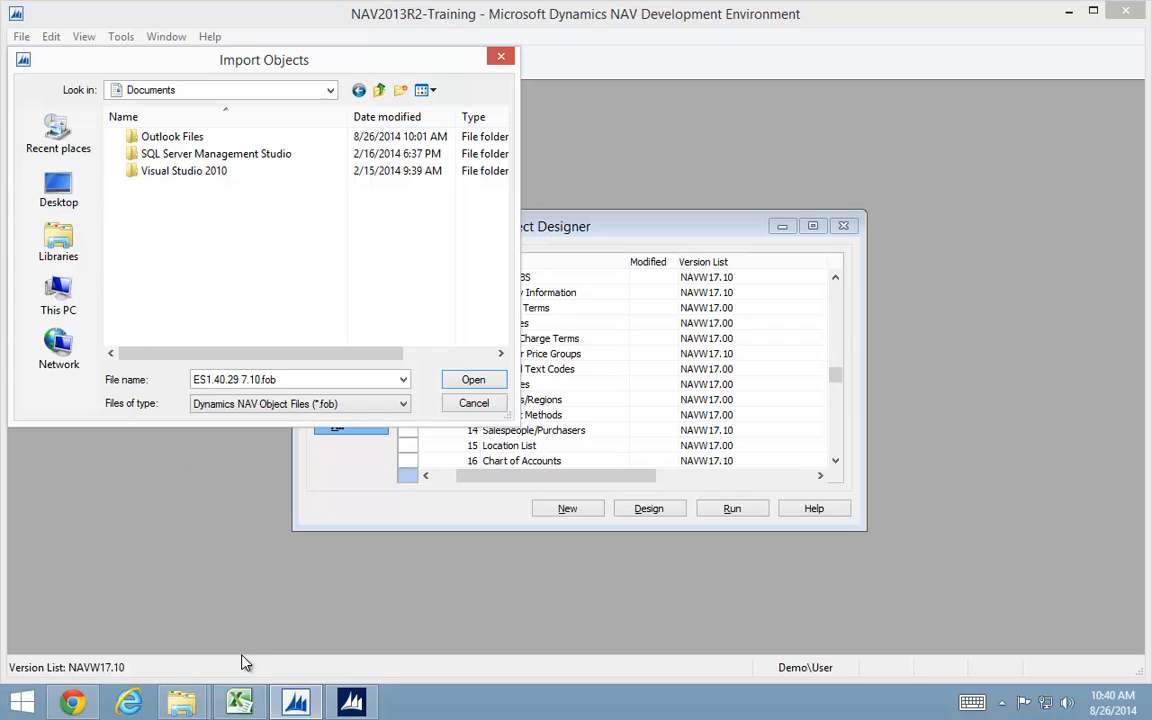
Copy the path of the NAV 2013 R2 (7.10) folder from File Explorer and open that folder in the object import dialog.
click(181, 703)
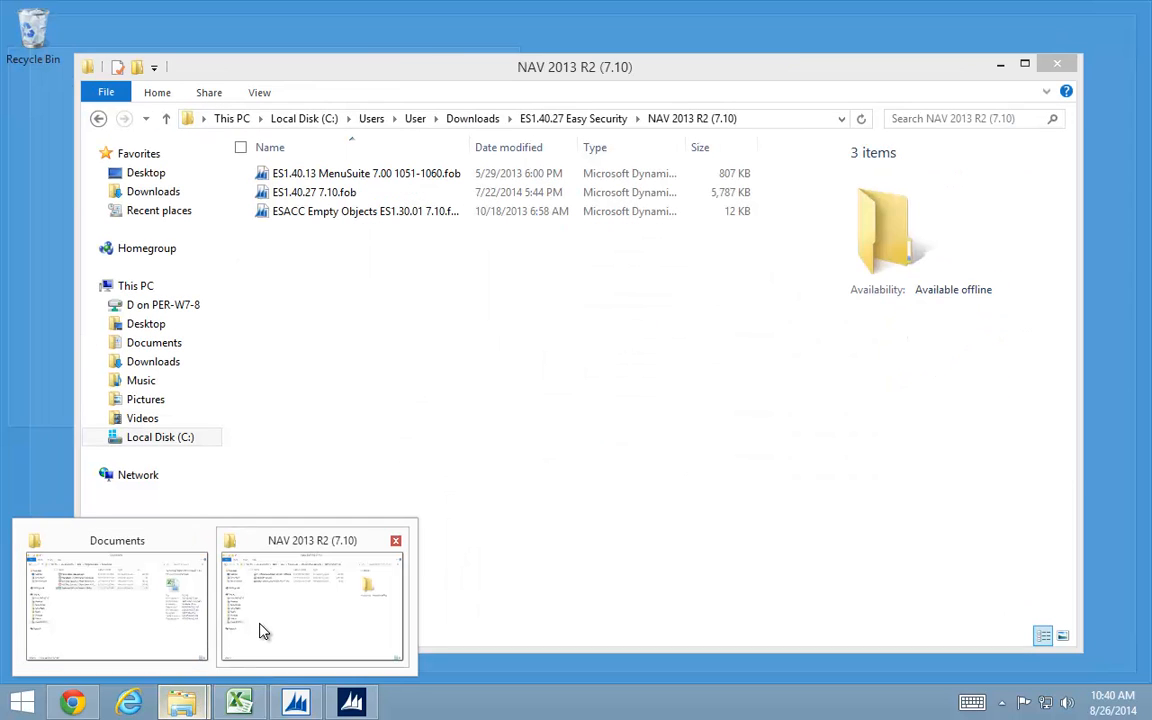
click(260, 628)
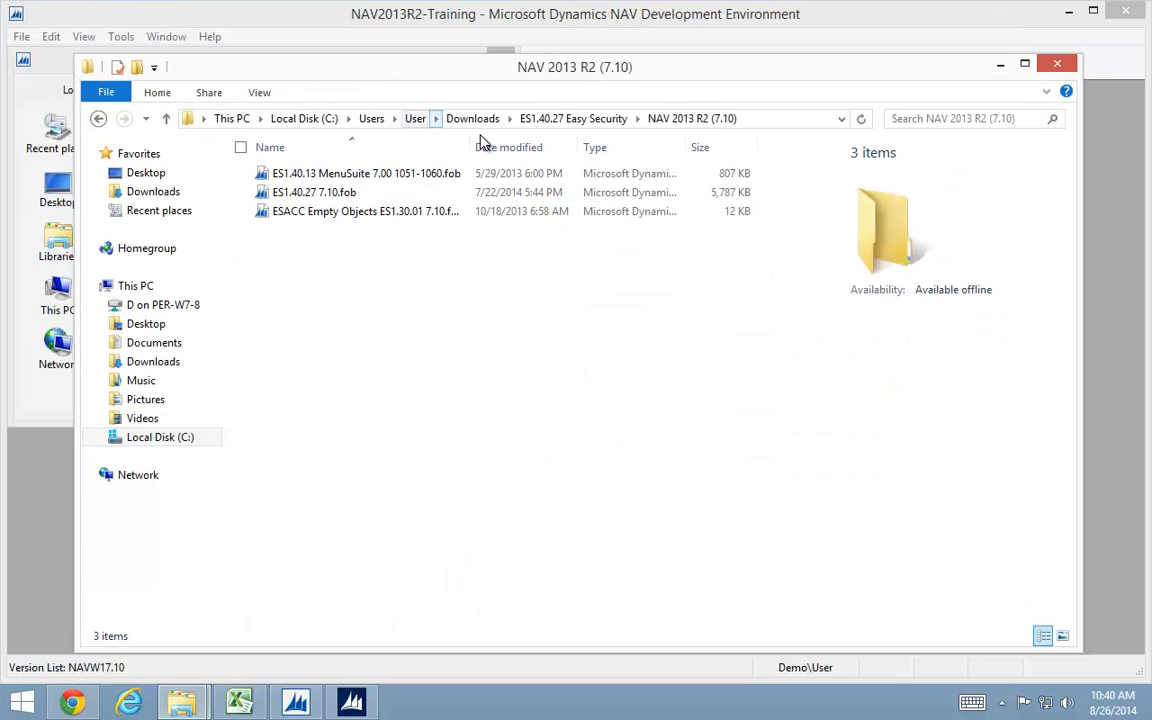
click(766, 118)
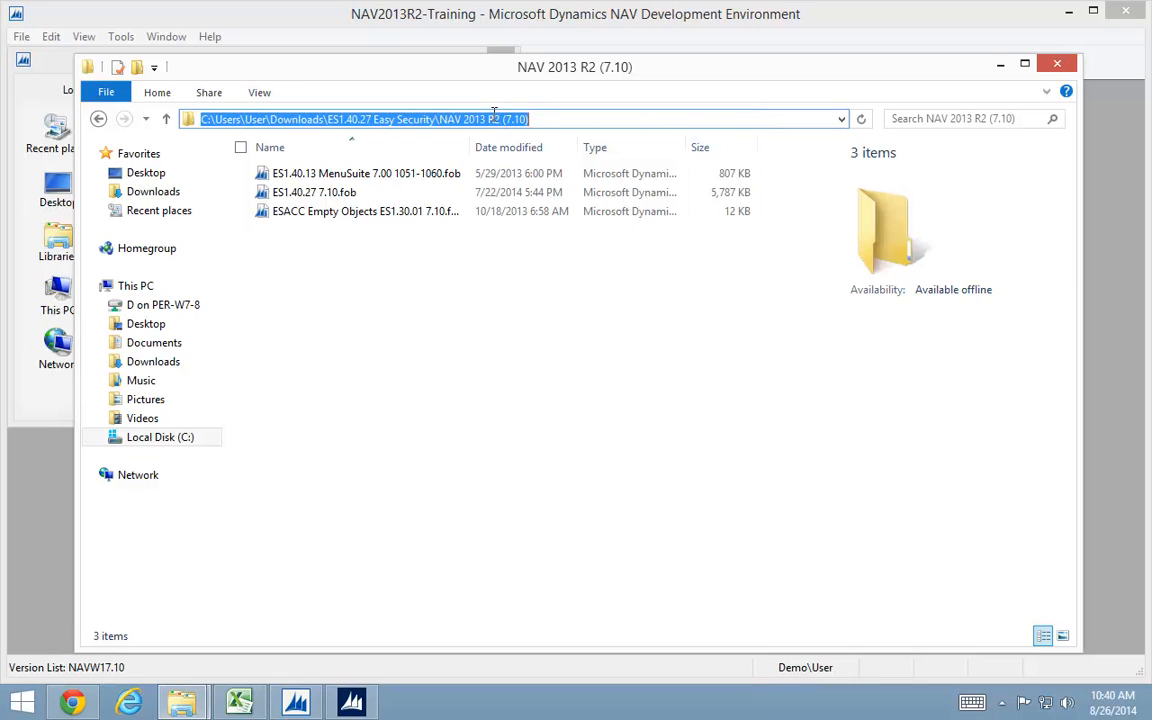
right_click(458, 112)
click(340, 173)
click(40, 61)
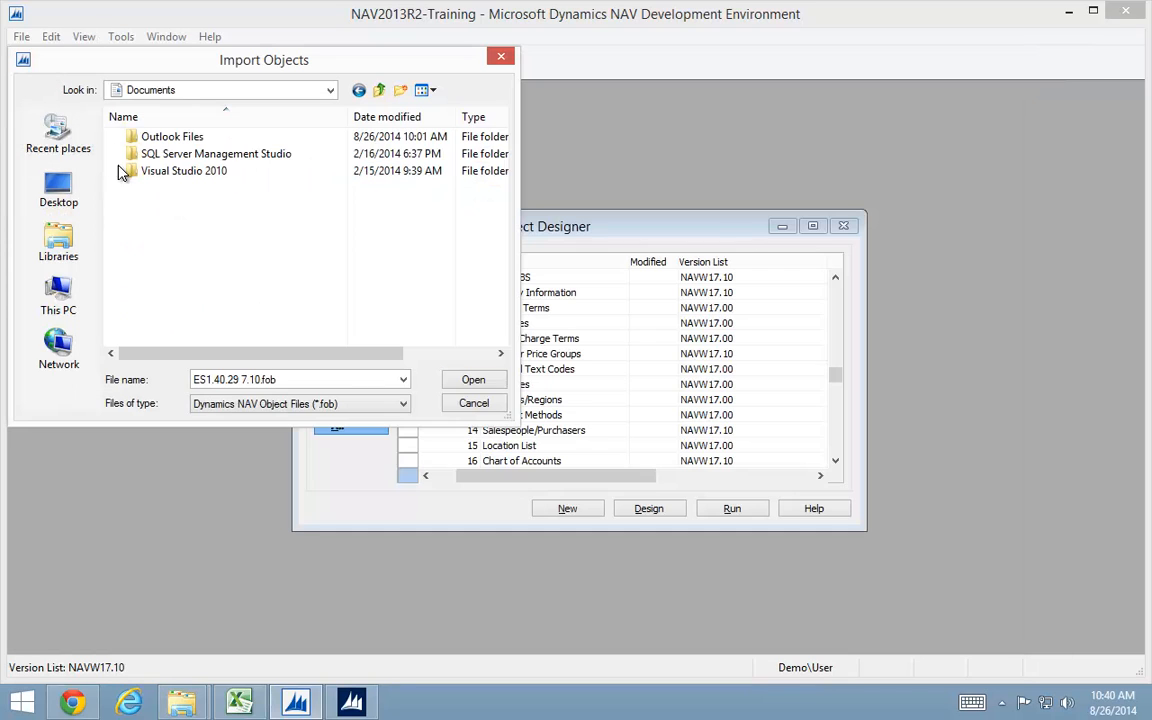
click(307, 379)
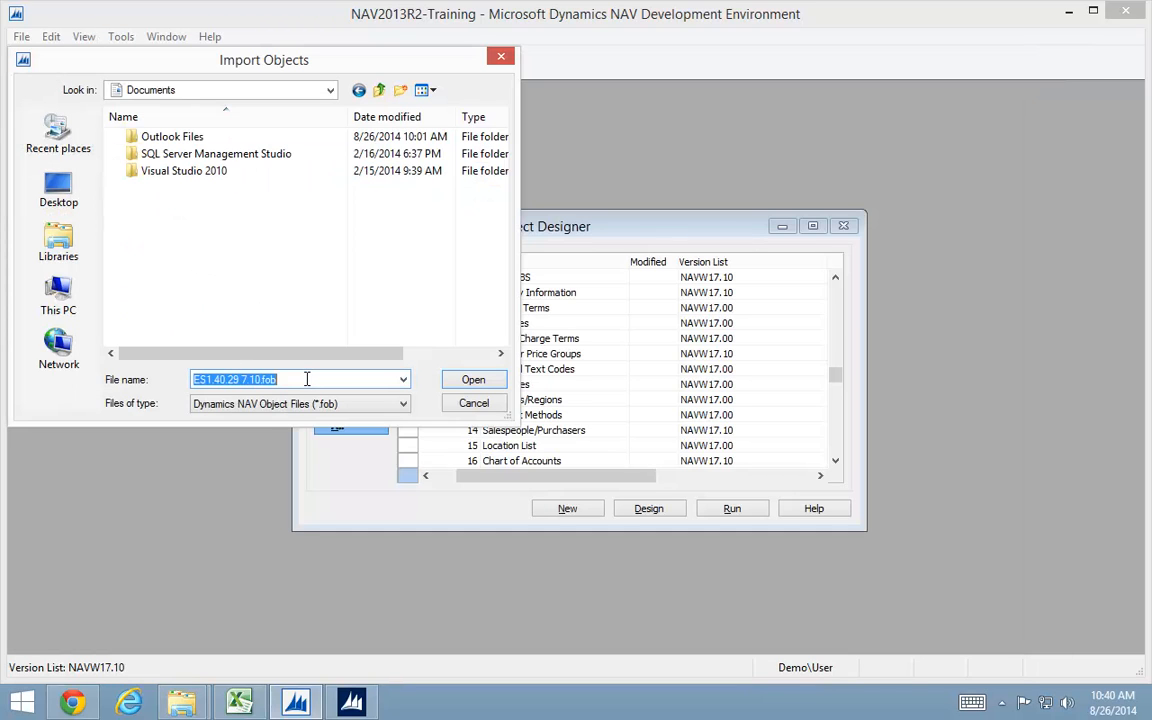
key(ctrl+v)
key(Return)
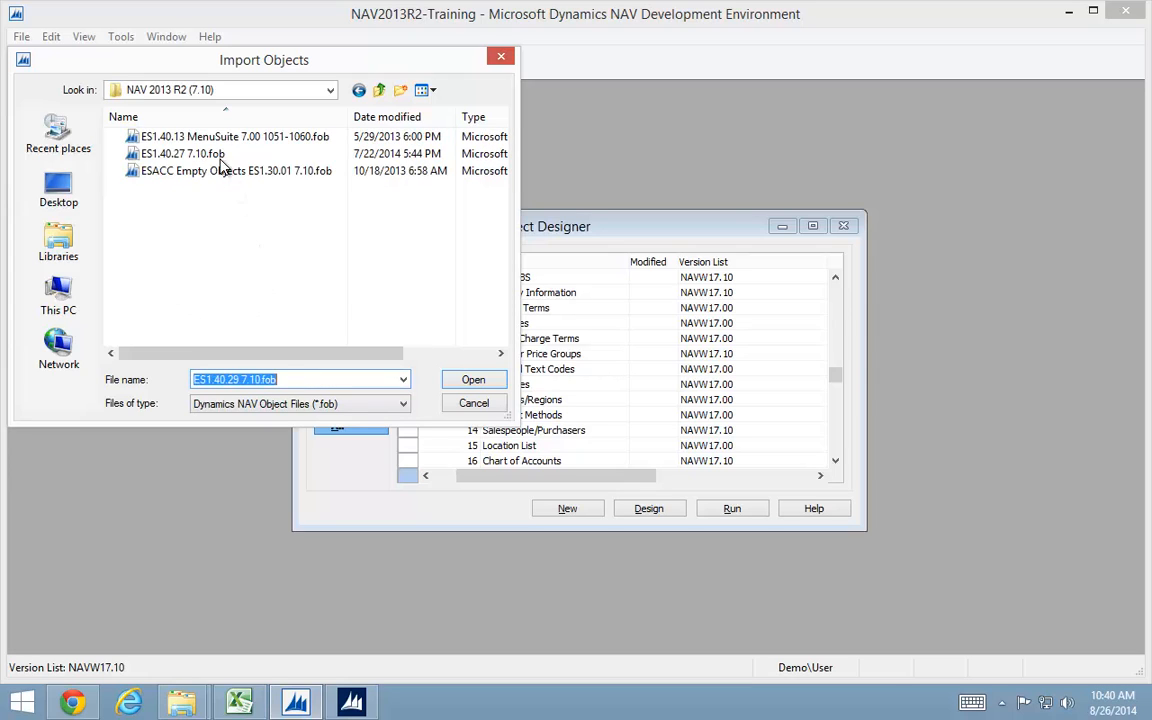
Import all objects from ES1.40.27 7.10.fob into the database and close the import summary.
click(183, 155)
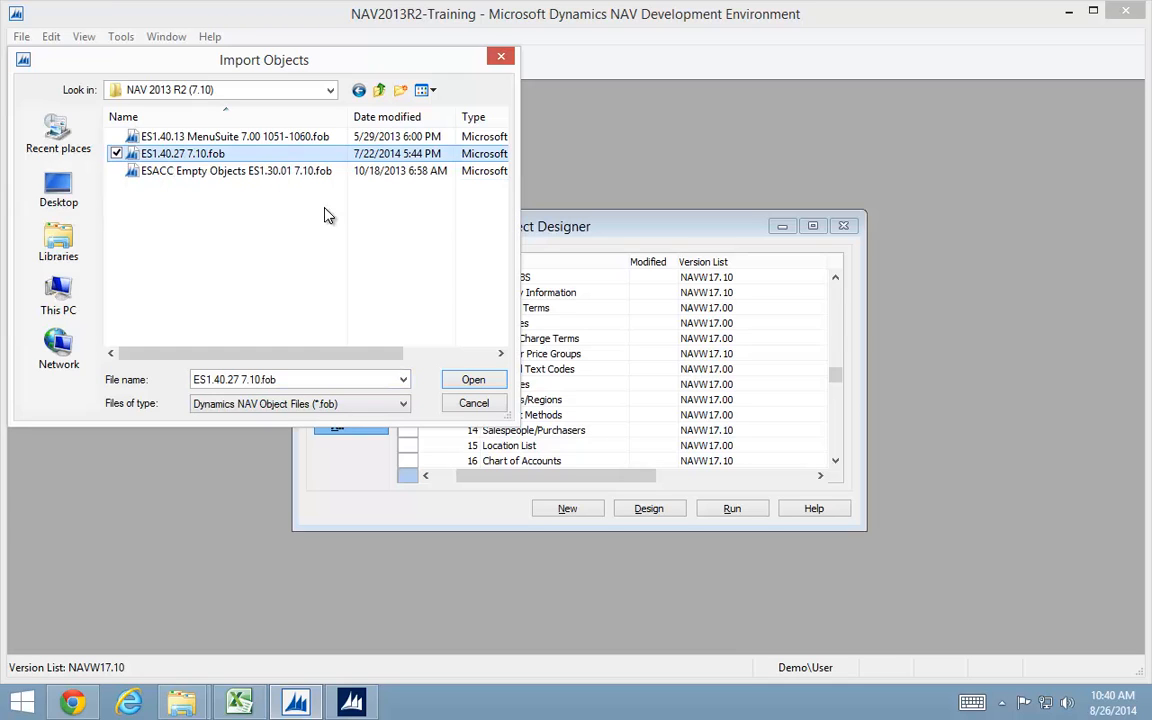
click(472, 379)
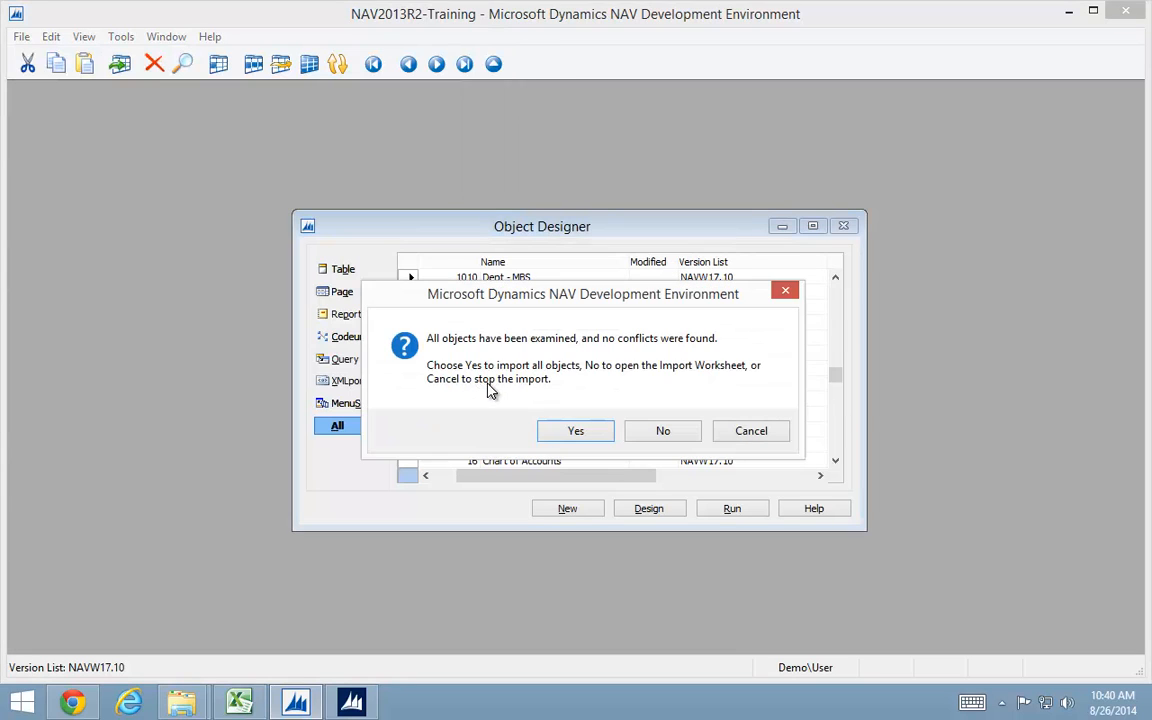
click(576, 431)
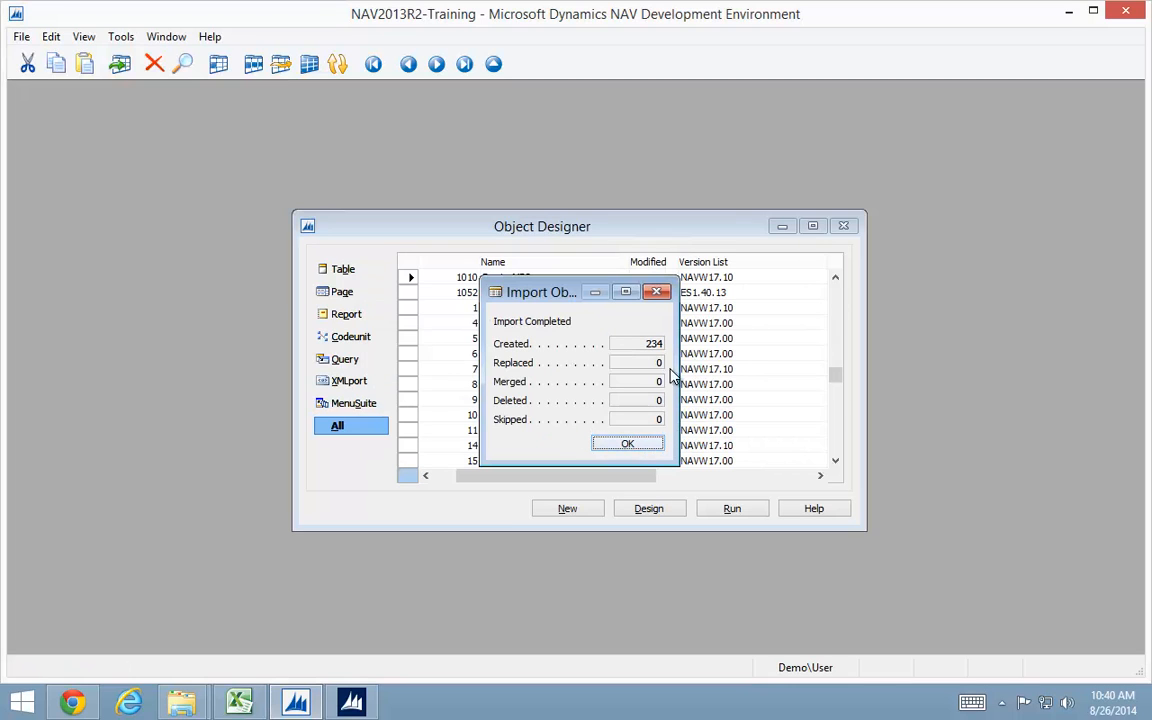
click(627, 444)
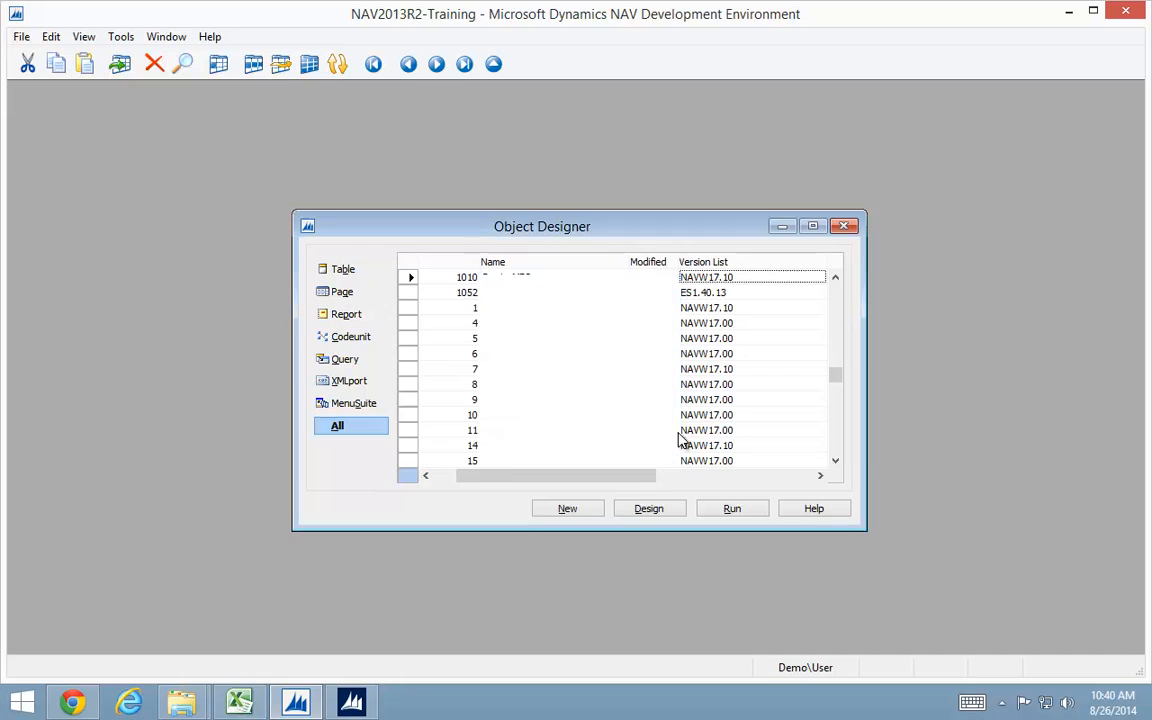
Filter the objects' version list by ES*, compile all filtered objects and close the error list.
key(F7)
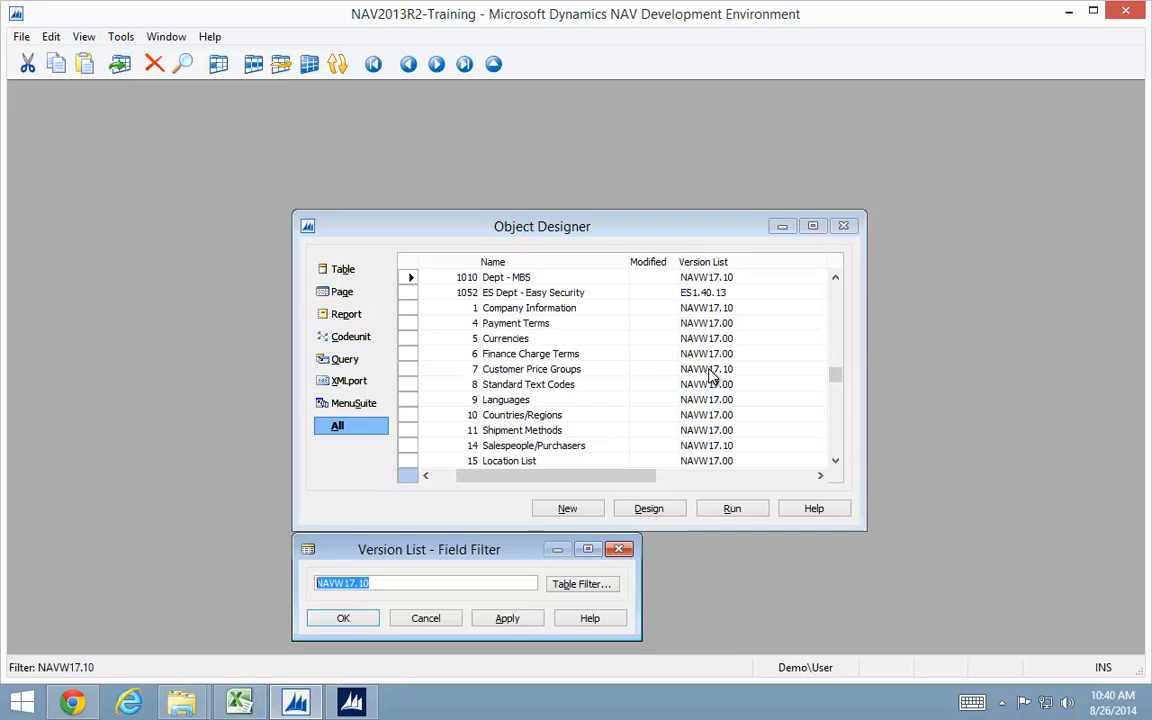
text(ES*)
key(Return)
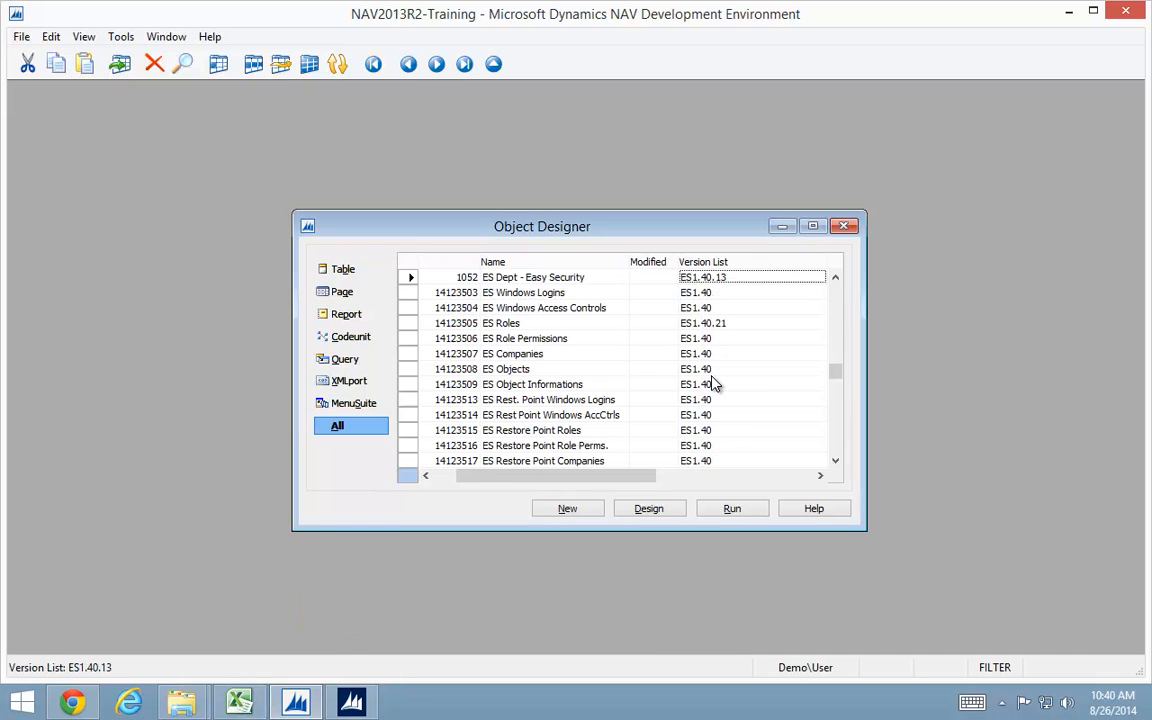
key(ctrl+a)
key(F11)
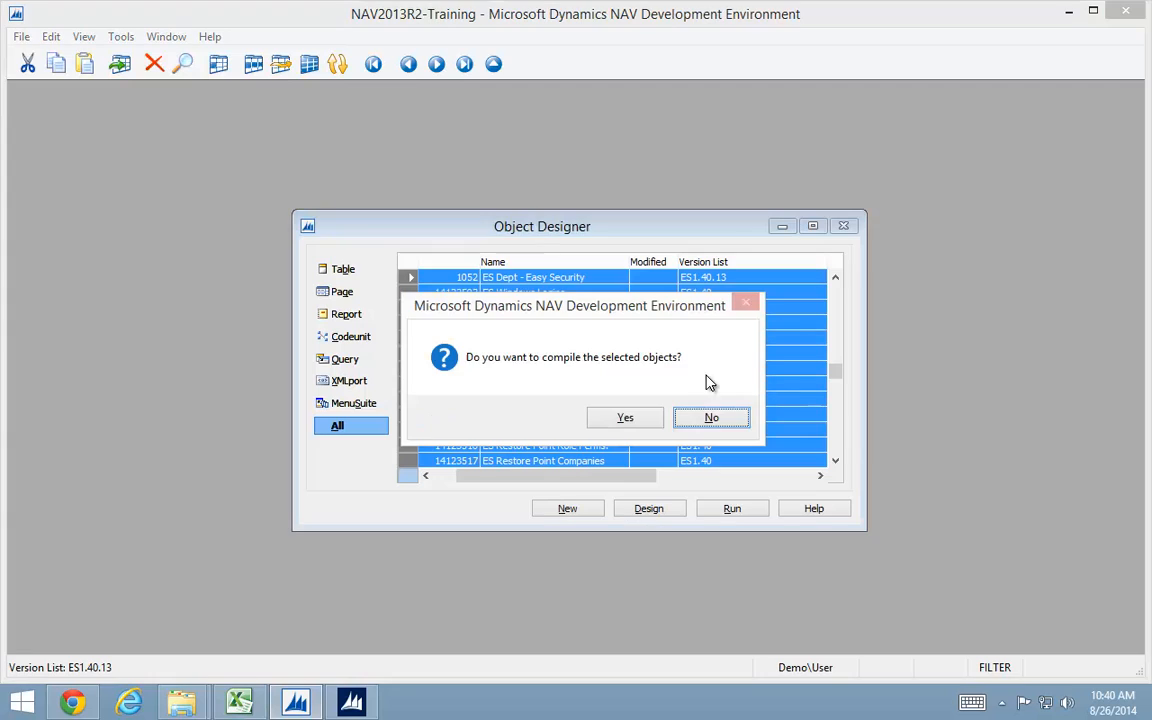
click(624, 419)
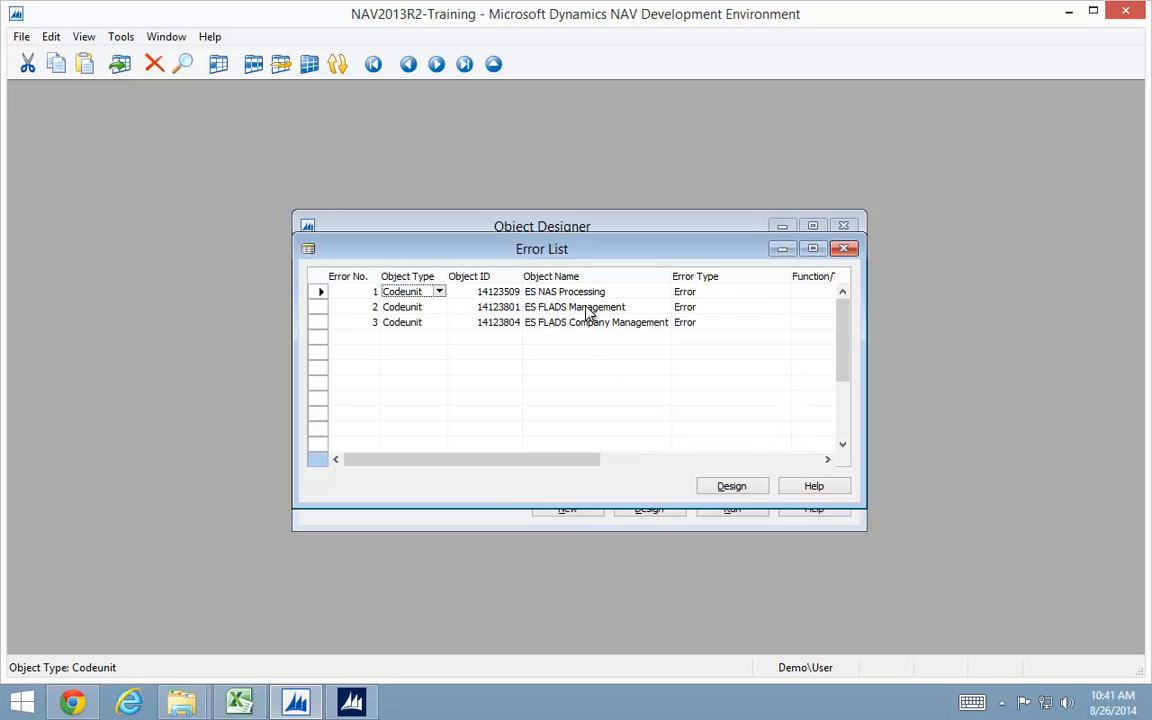
key(Escape)
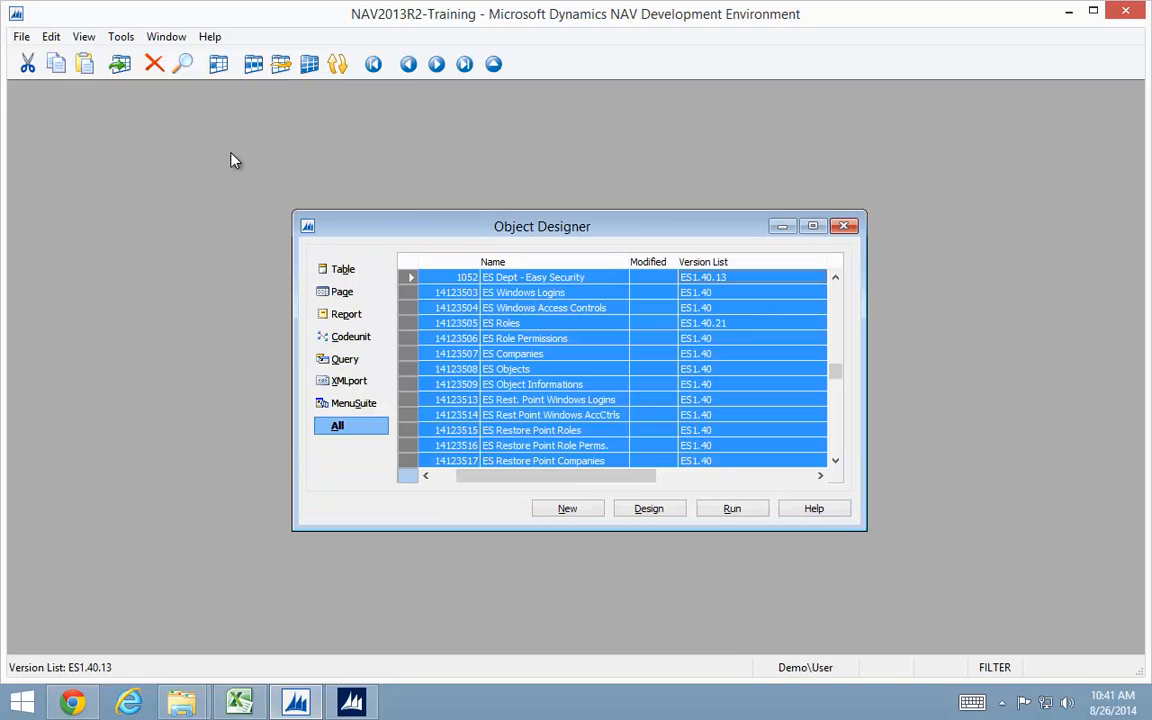
Import all objects from ESACC Empty Objects ES1.30.01 7.10.fob and close the import summary.
click(21, 37)
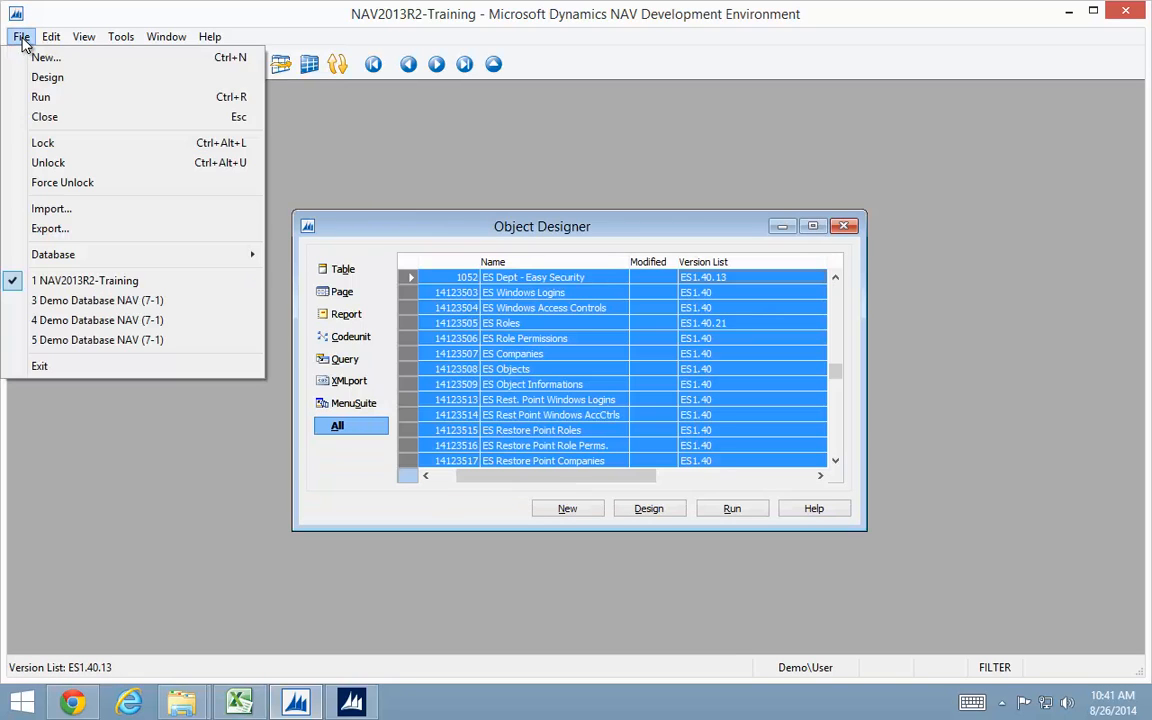
click(55, 211)
click(170, 170)
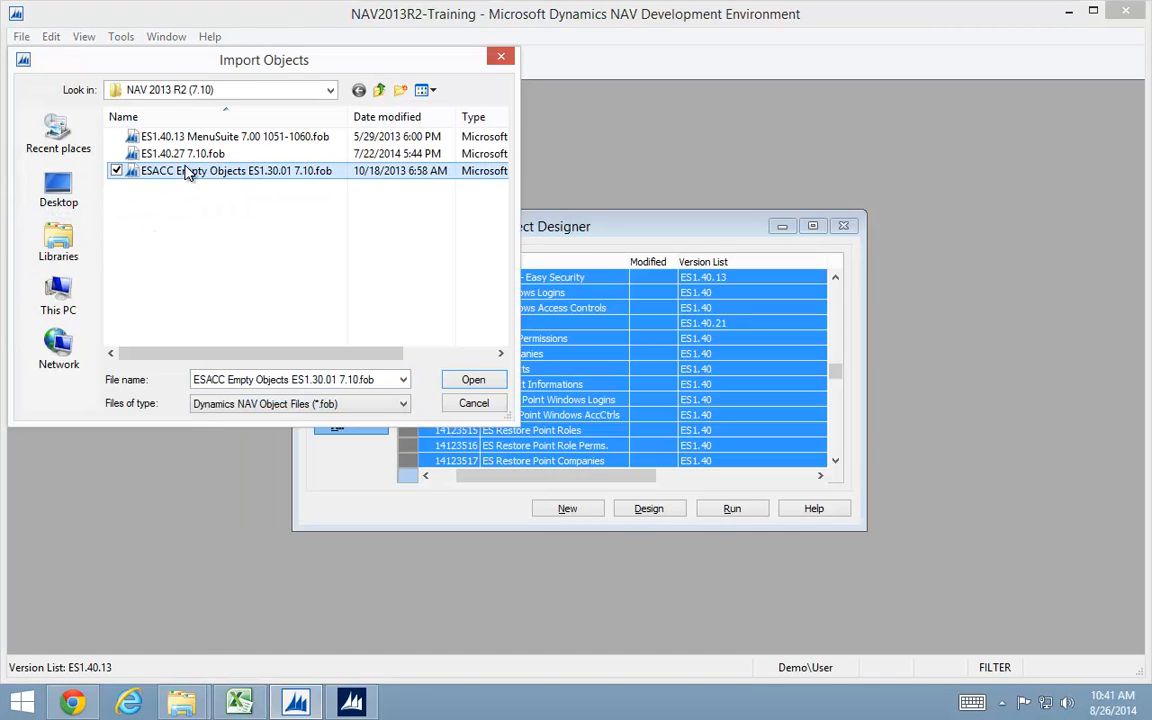
click(474, 380)
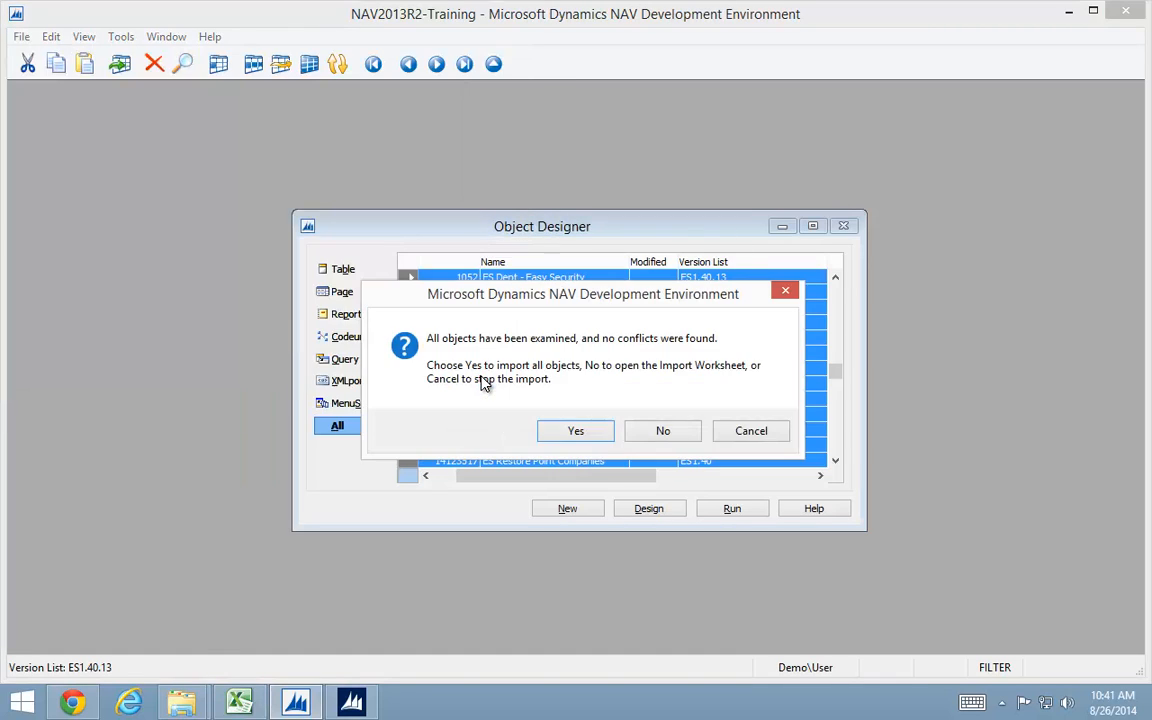
click(604, 433)
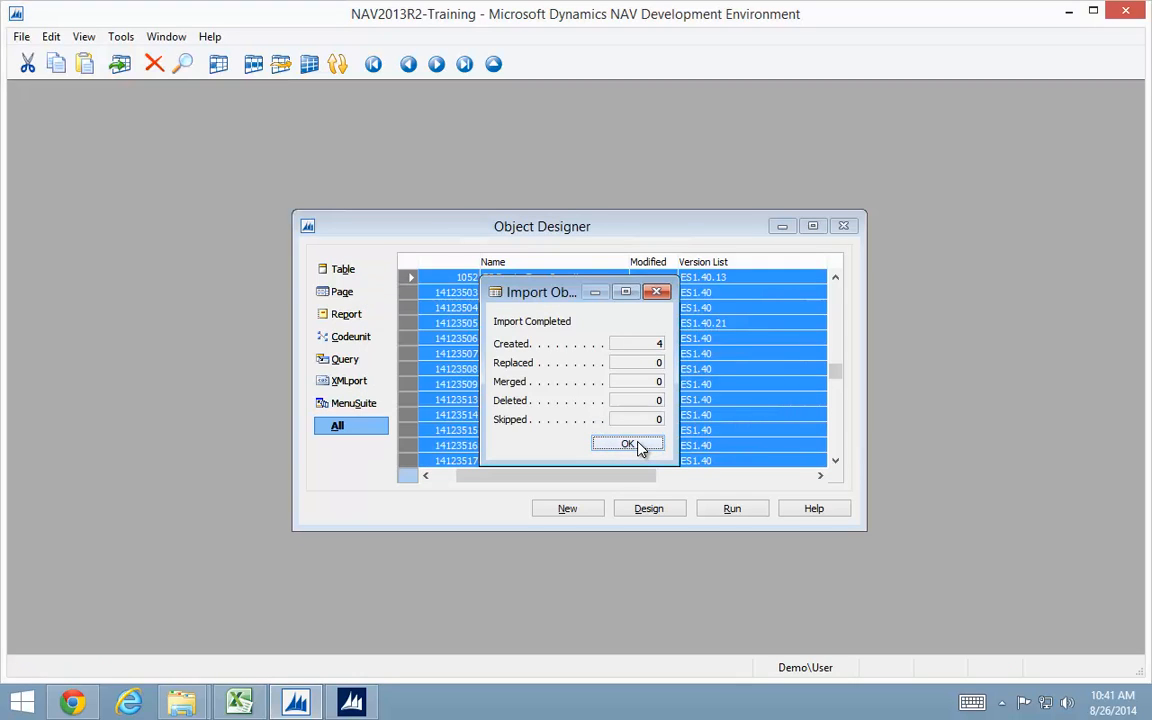
click(632, 445)
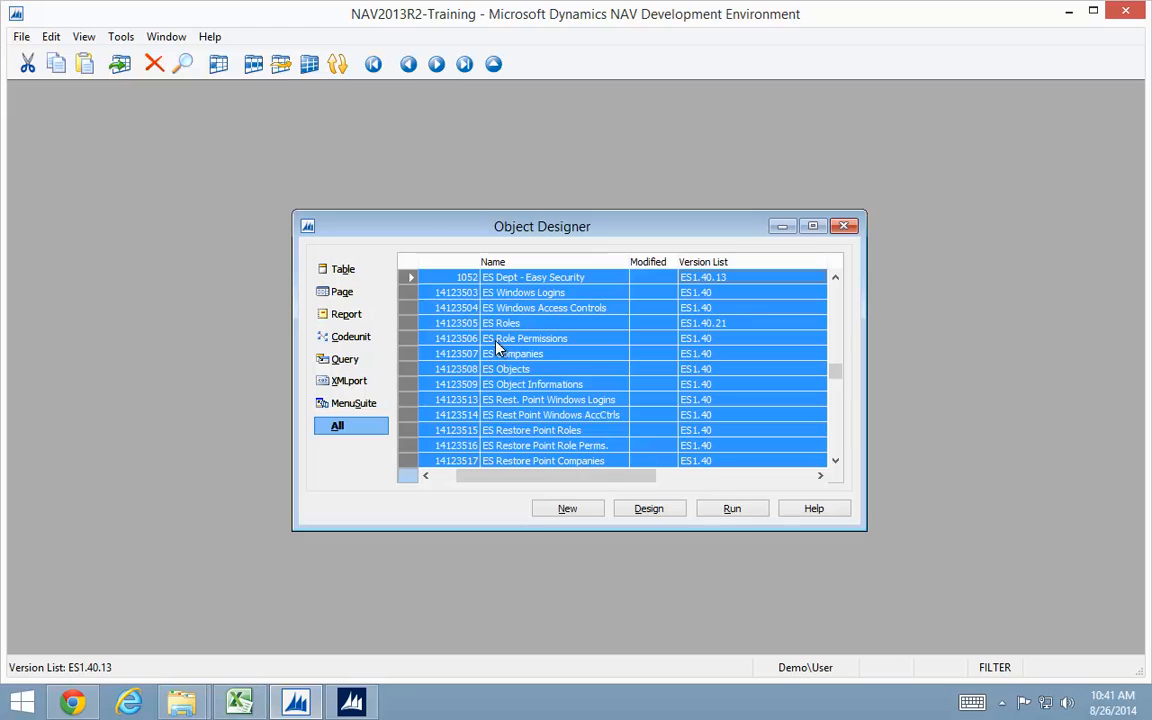
Examine the version list entries of the objects around ES Dept - Easy Security in the Object Designer.
right_click(546, 327)
click(512, 280)
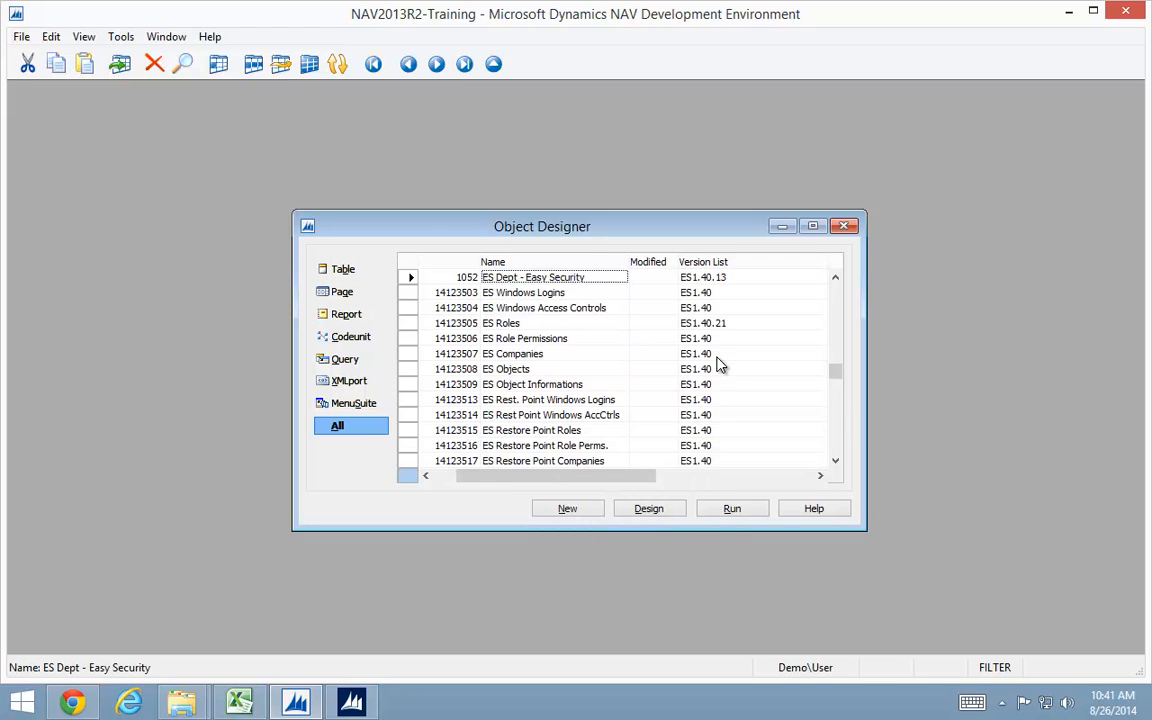
key(Up)
key(Up)
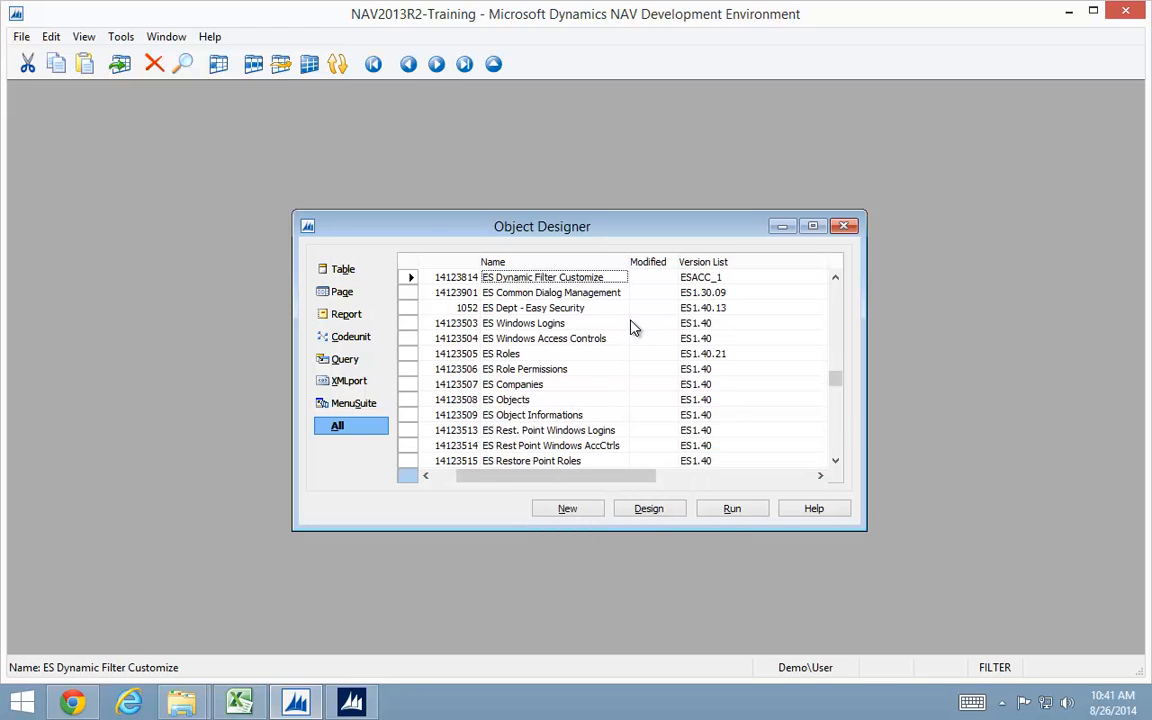
key(Down)
key(Down)
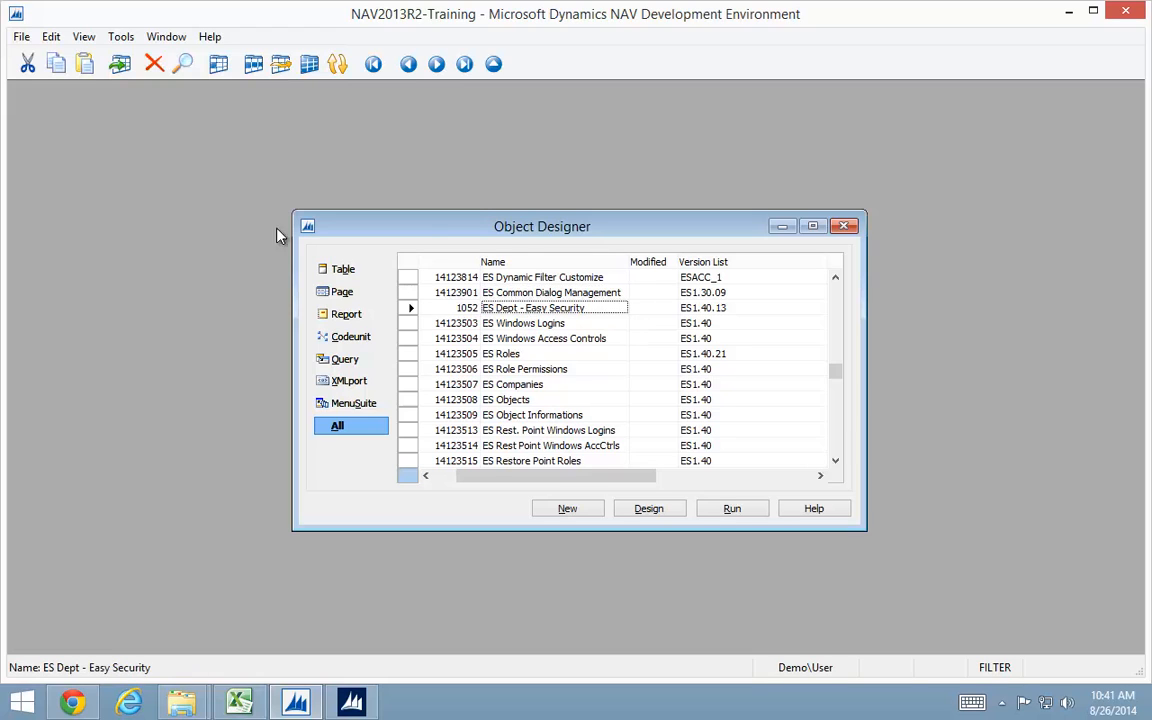
Examine the menu suites of ES1.40.13 MenuSuite 7.00 1051-1060.fob in the import worksheet and leave it without importing them.
click(22, 37)
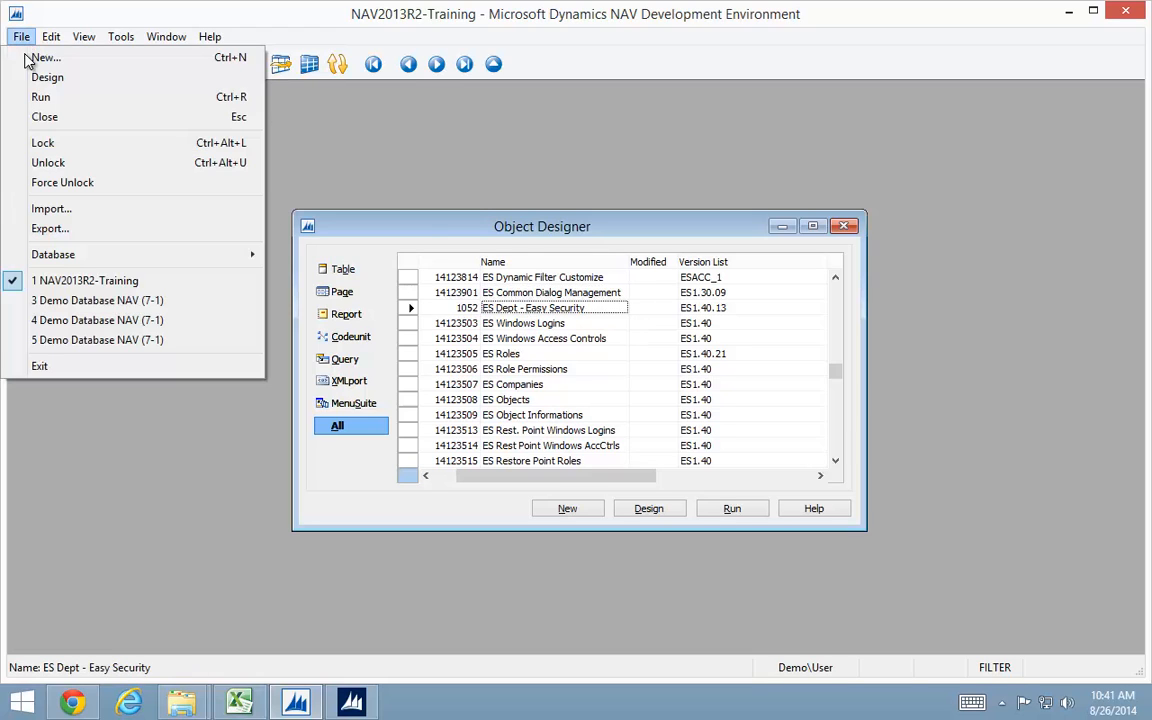
click(50, 188)
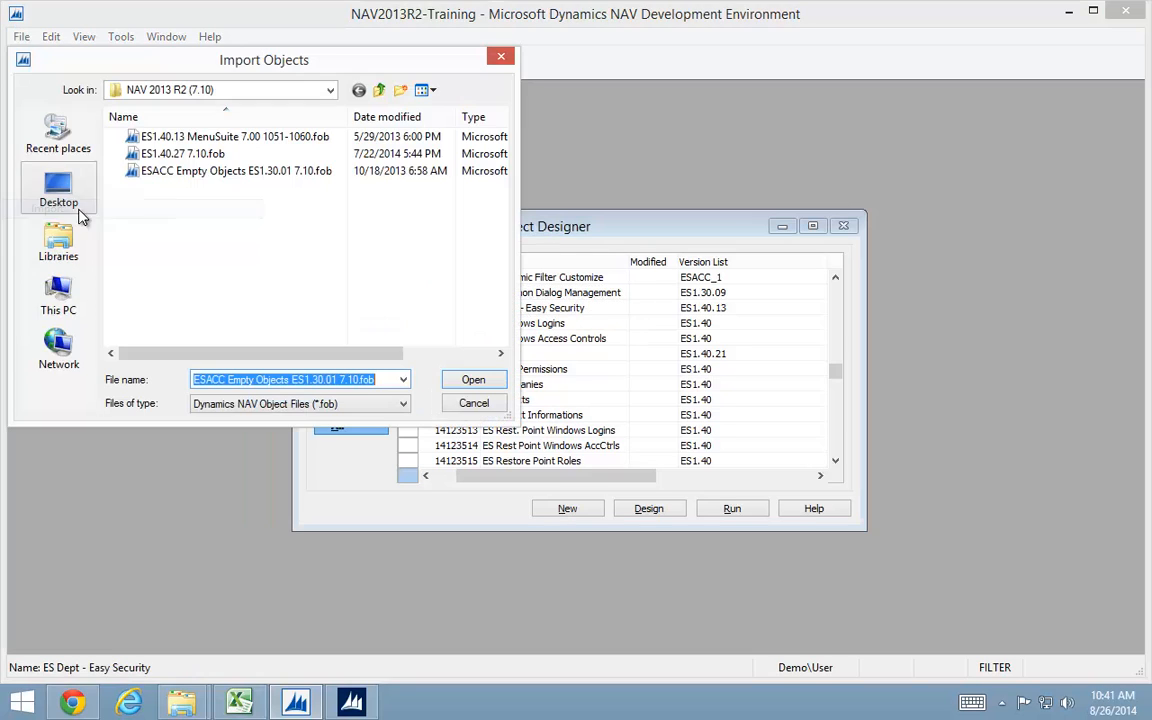
click(190, 136)
click(474, 384)
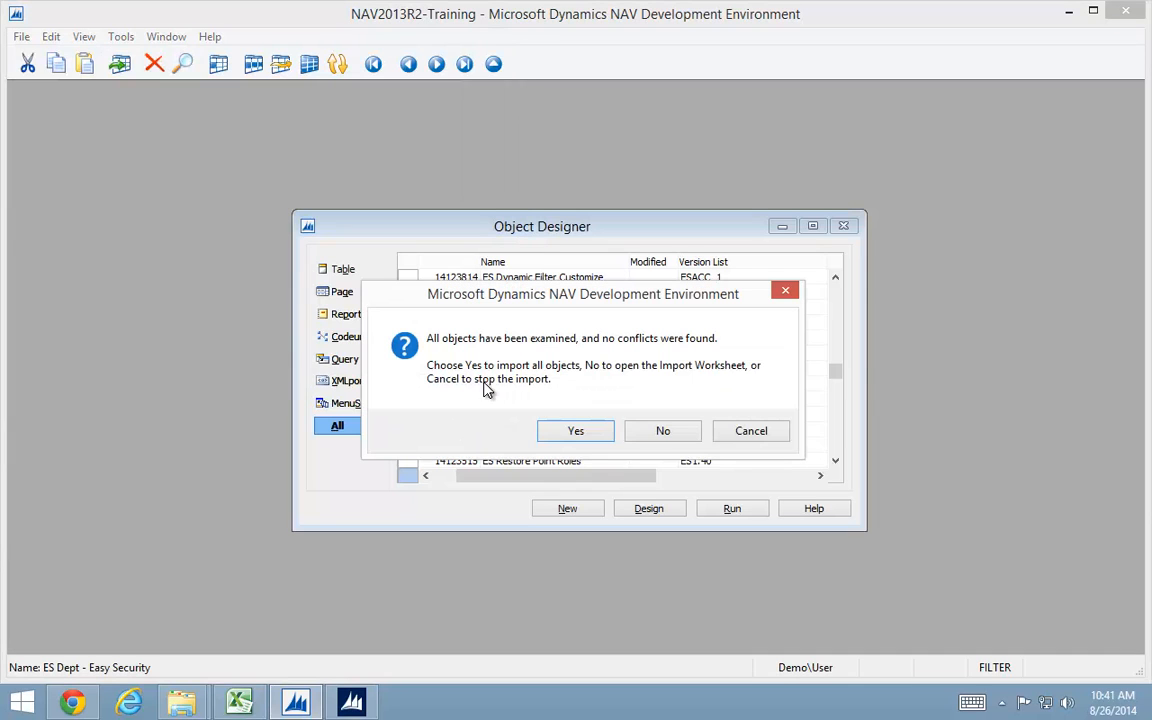
click(679, 440)
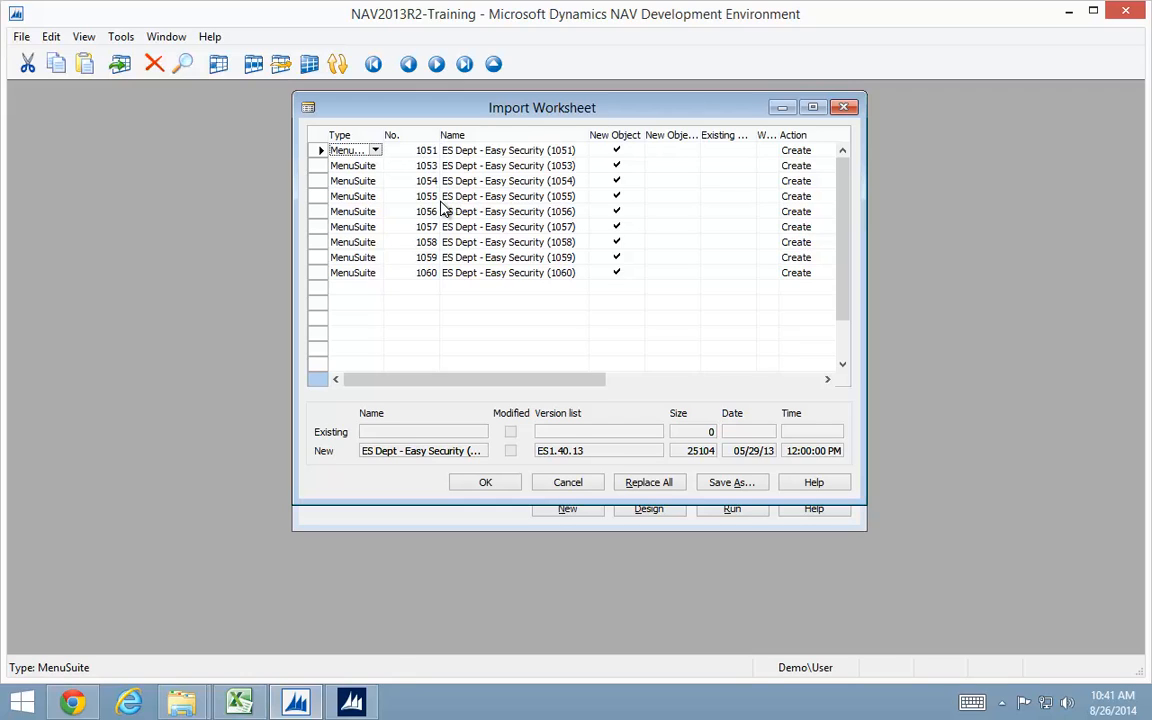
key(Return)
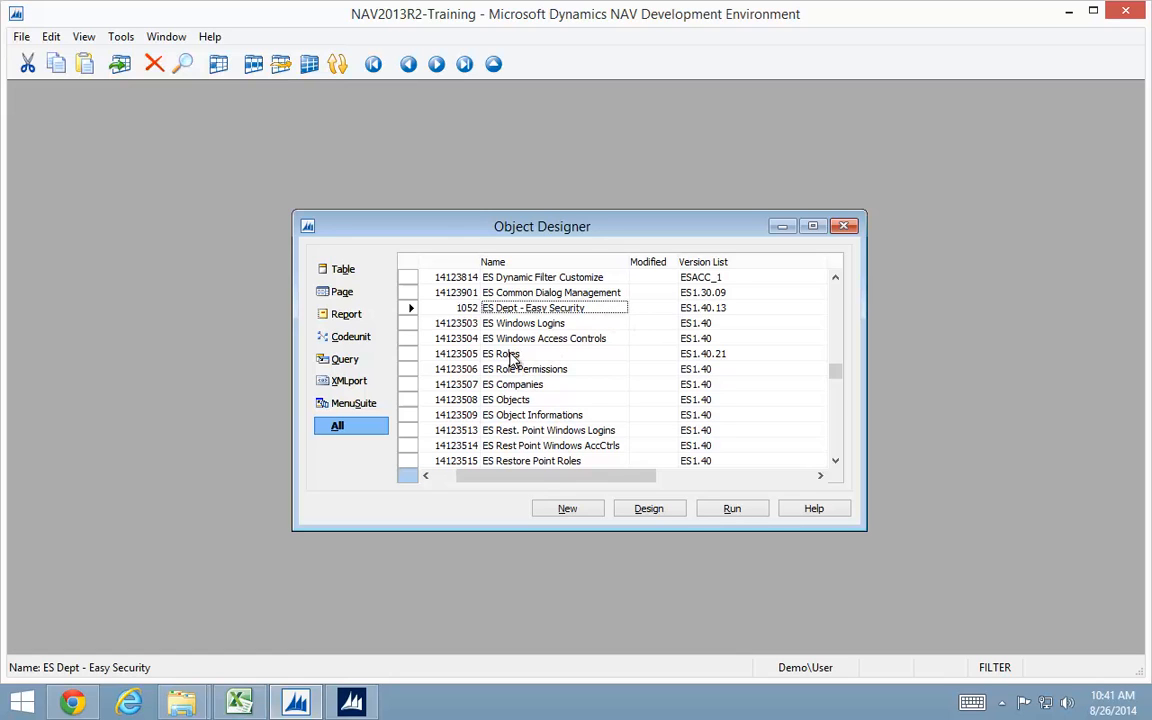
Check the setup overview in the Technical NAV 2013 Install 1.24.xlsx workbook in Excel and switch to the Microsoft Dynamics NAV client.
click(234, 655)
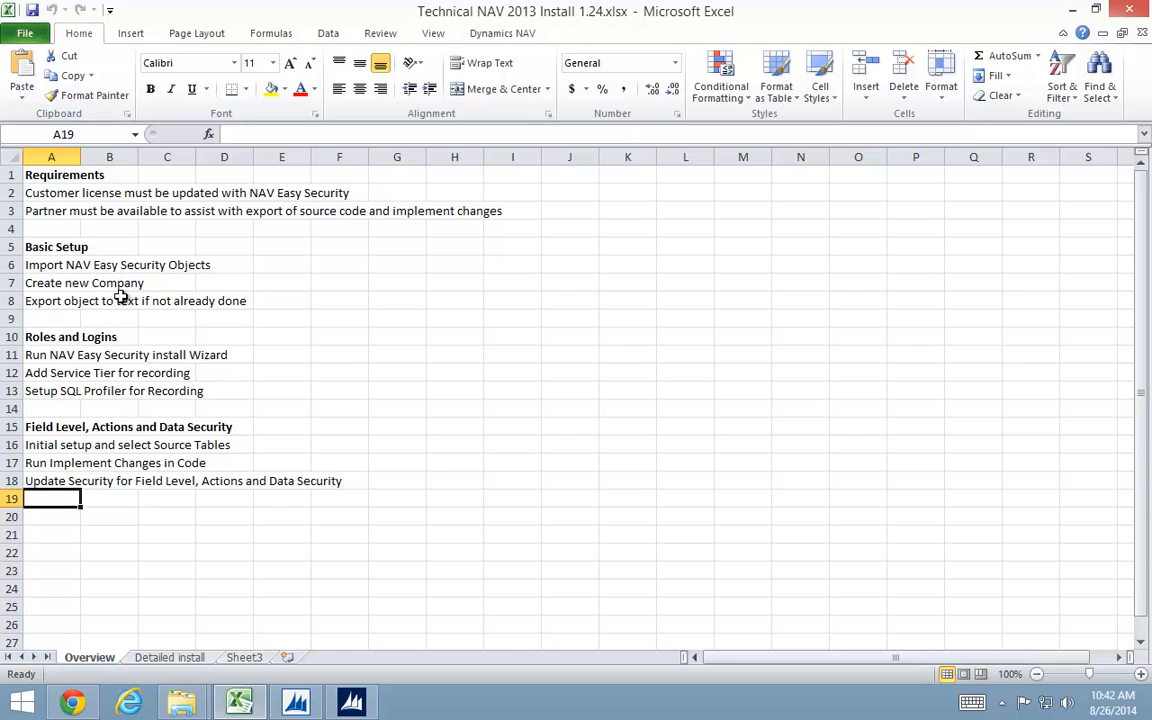
key(alt+Tab)
key(alt+Tab)
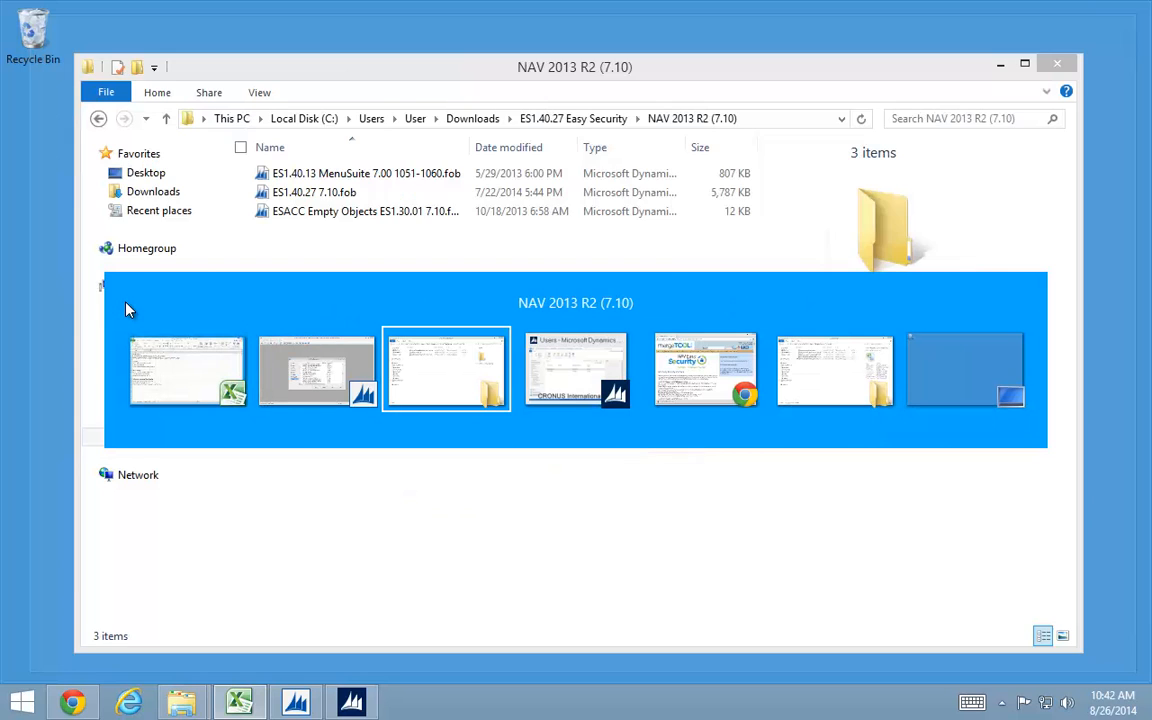
key(alt+Tab)
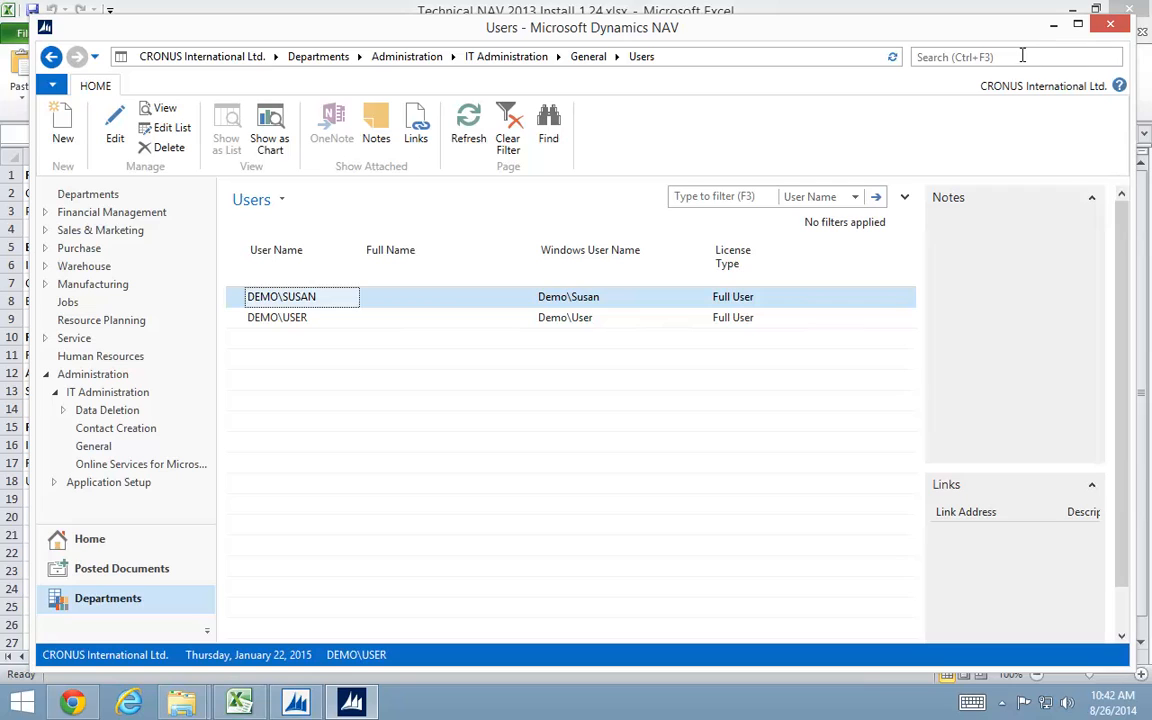
Find the Companies page and create a new company named Easy Security.
click(1022, 56)
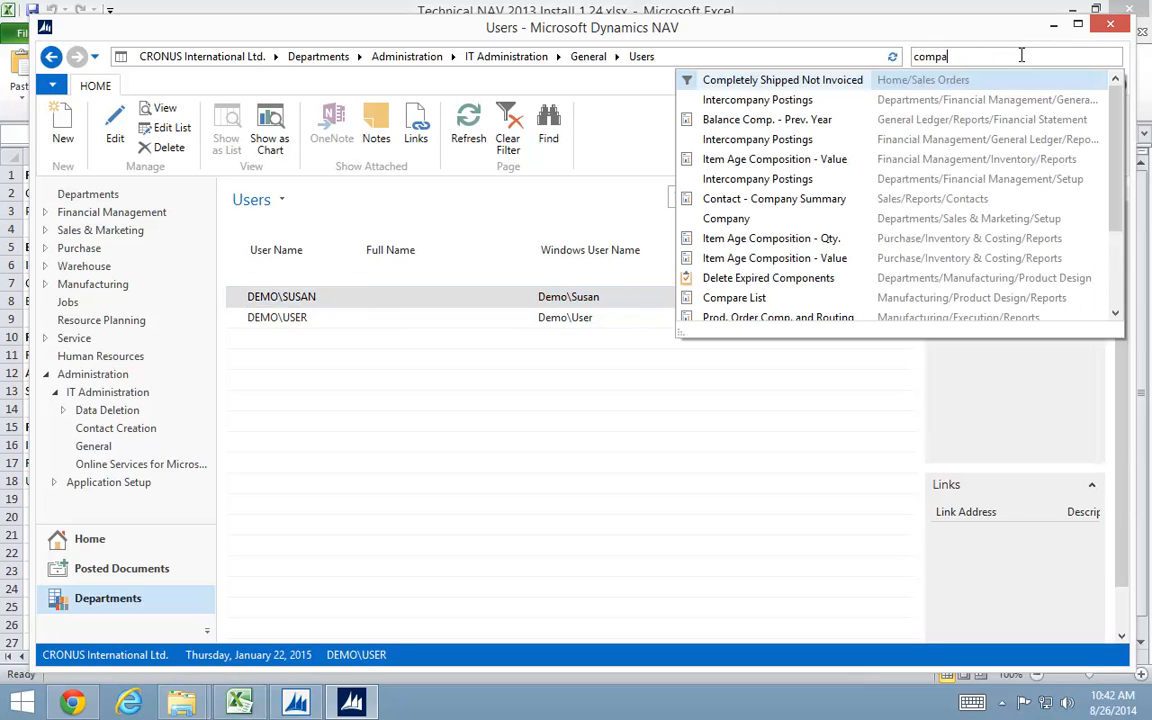
text(companies)
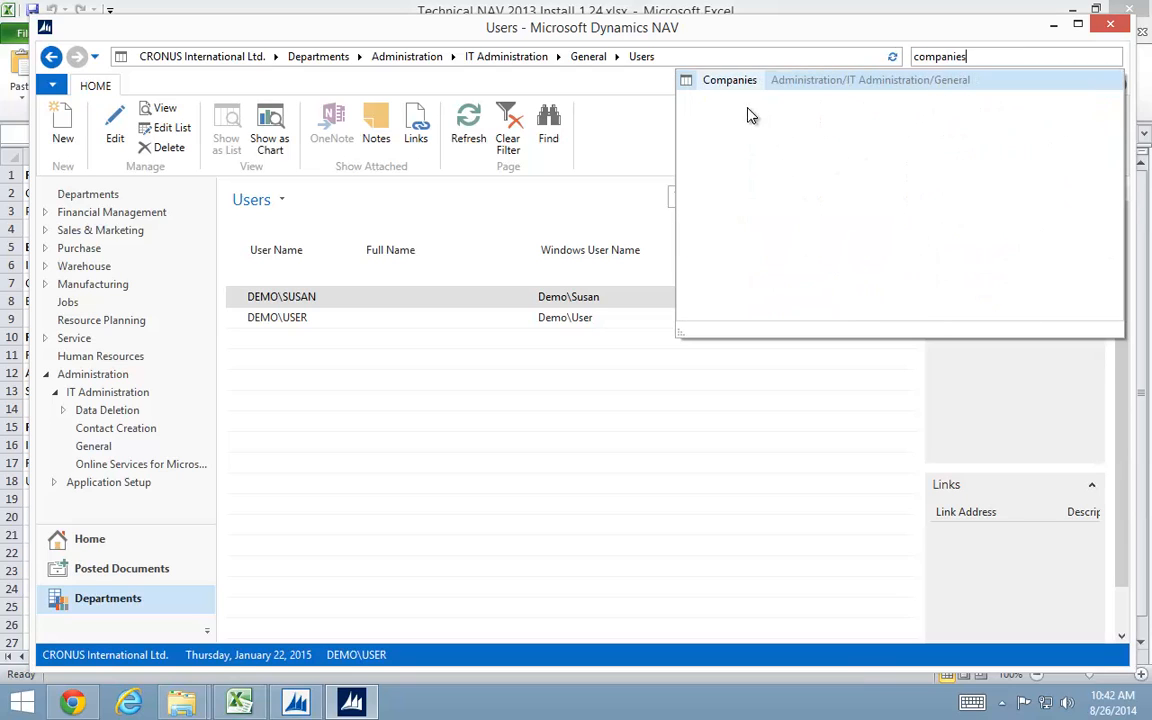
click(733, 87)
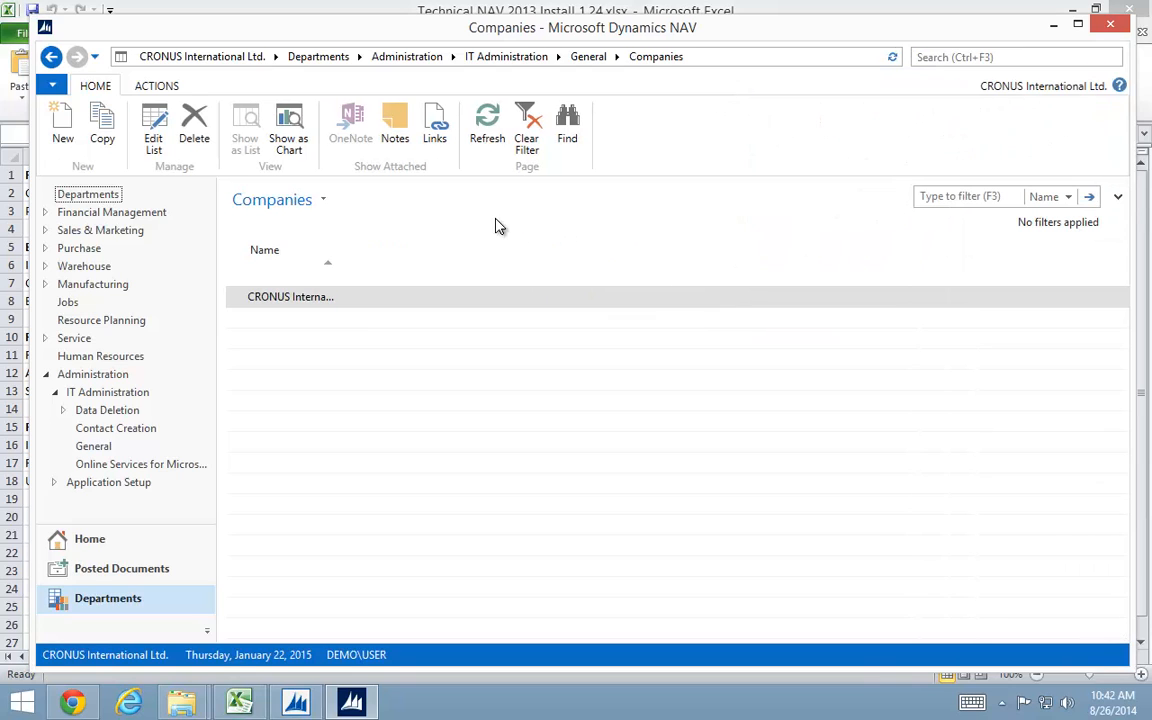
click(61, 133)
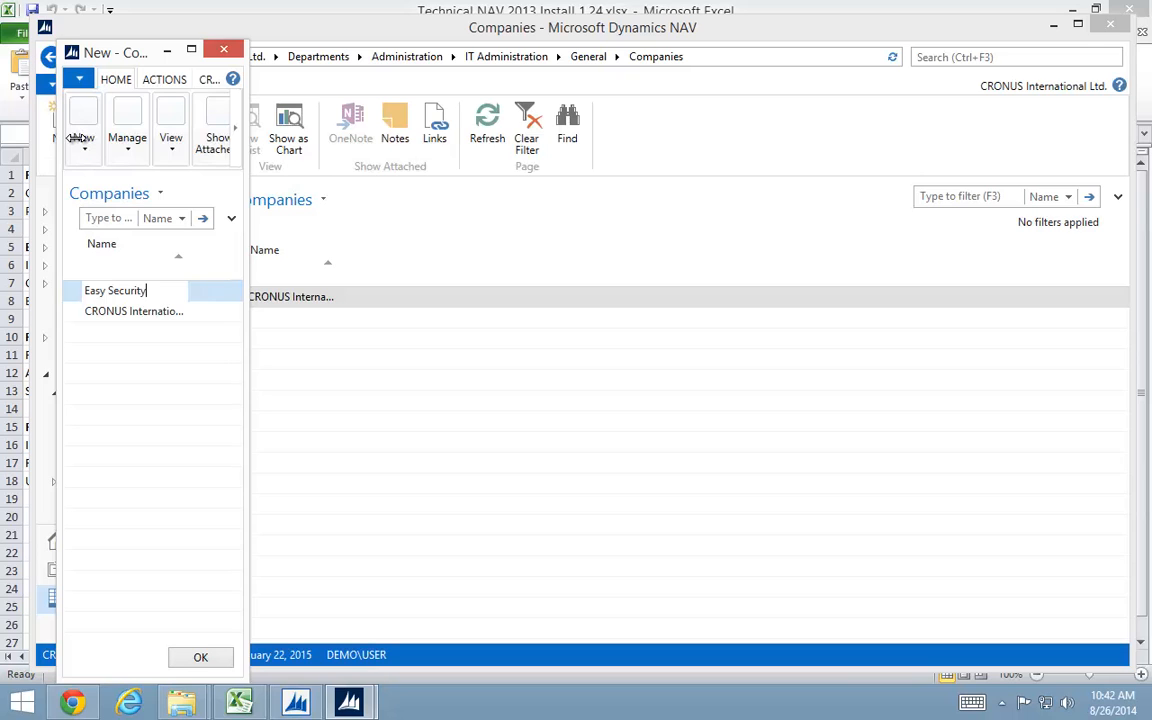
key(Return)
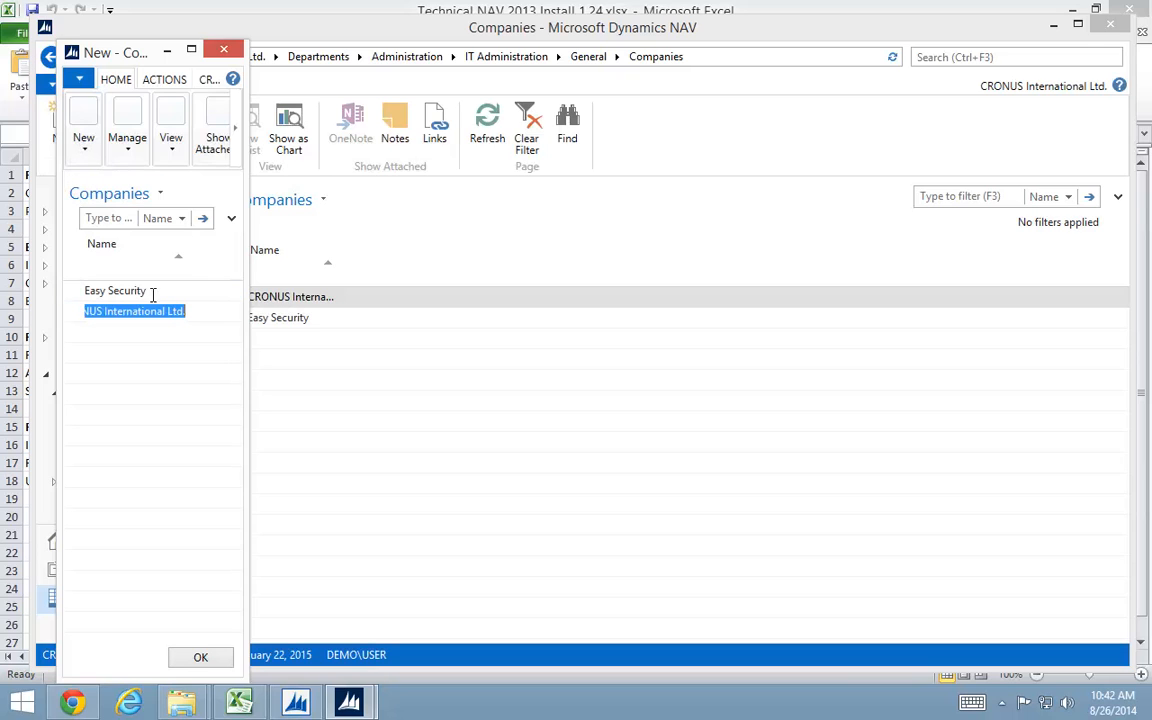
key(Escape)
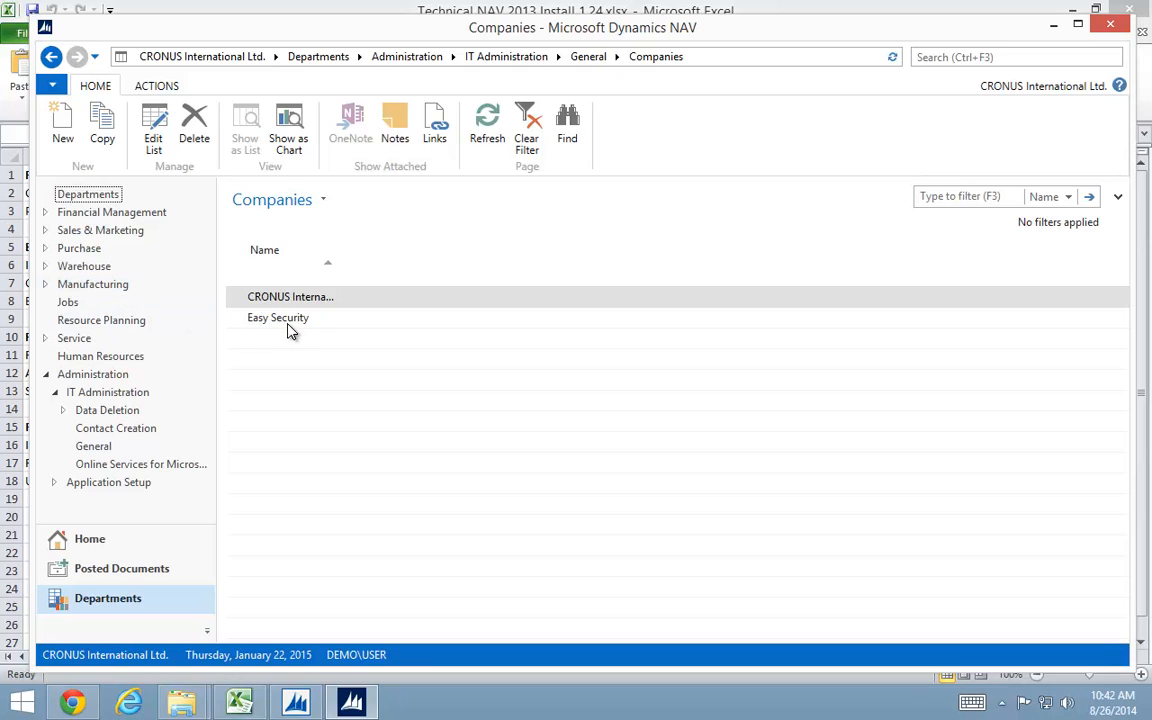
Switch the active company to Easy Security and show the Departments overview.
click(55, 86)
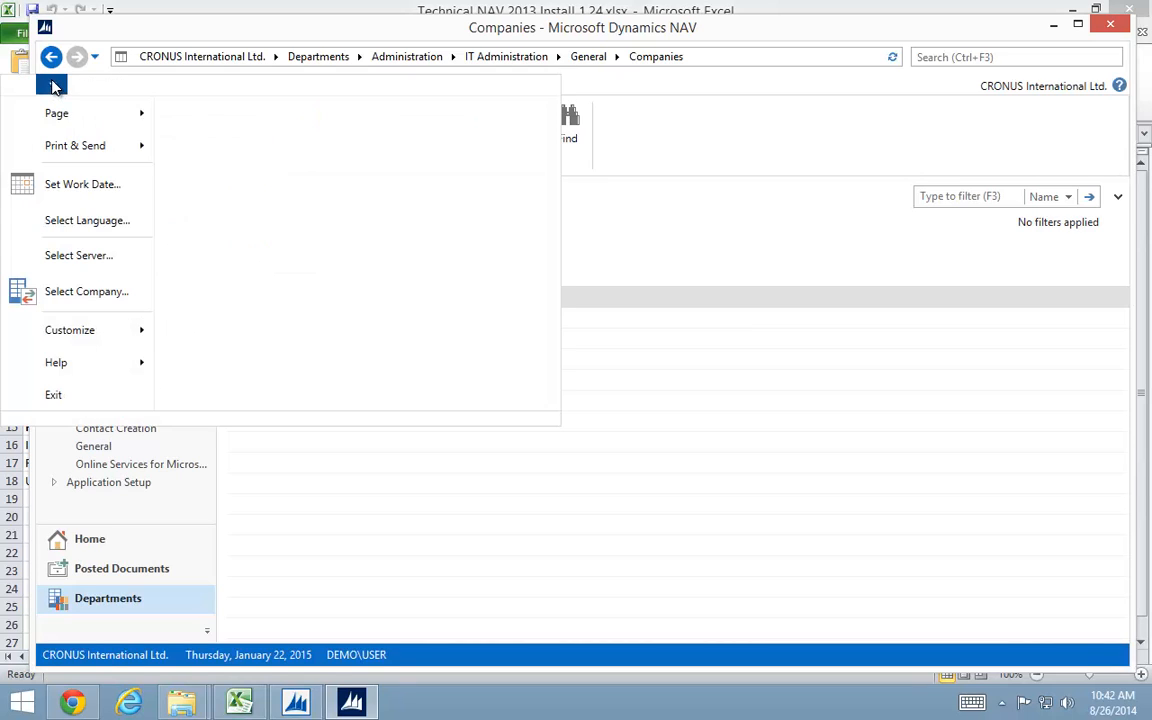
click(80, 293)
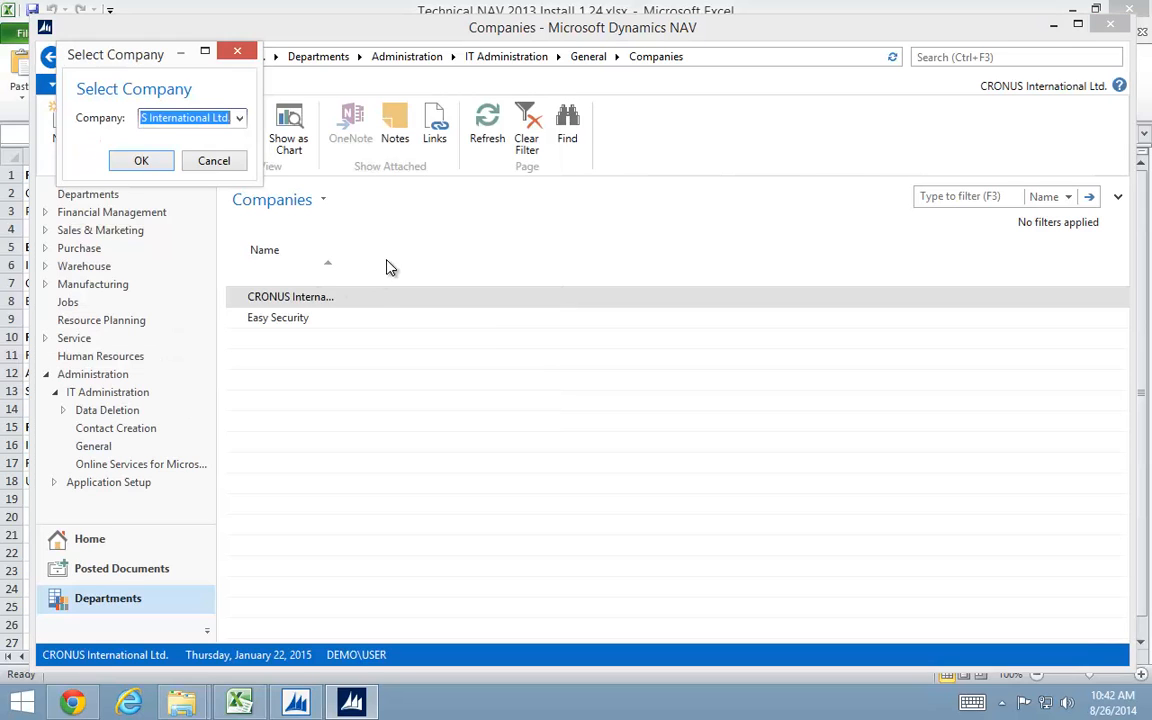
click(240, 119)
click(165, 163)
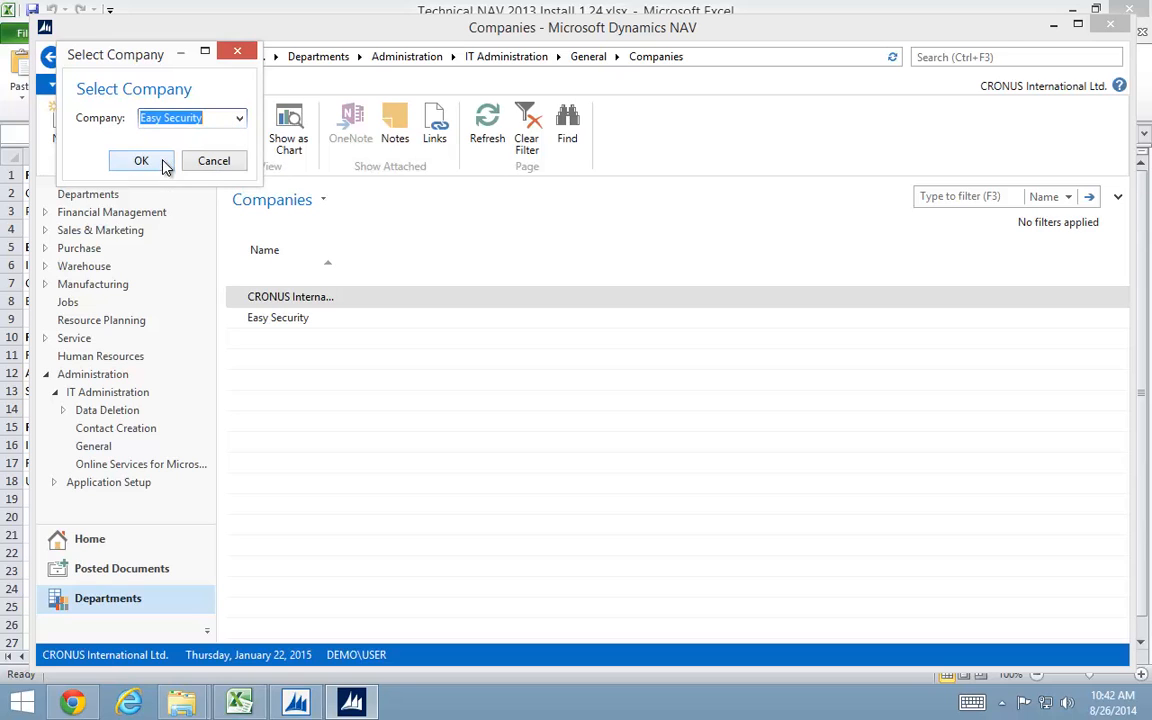
click(141, 162)
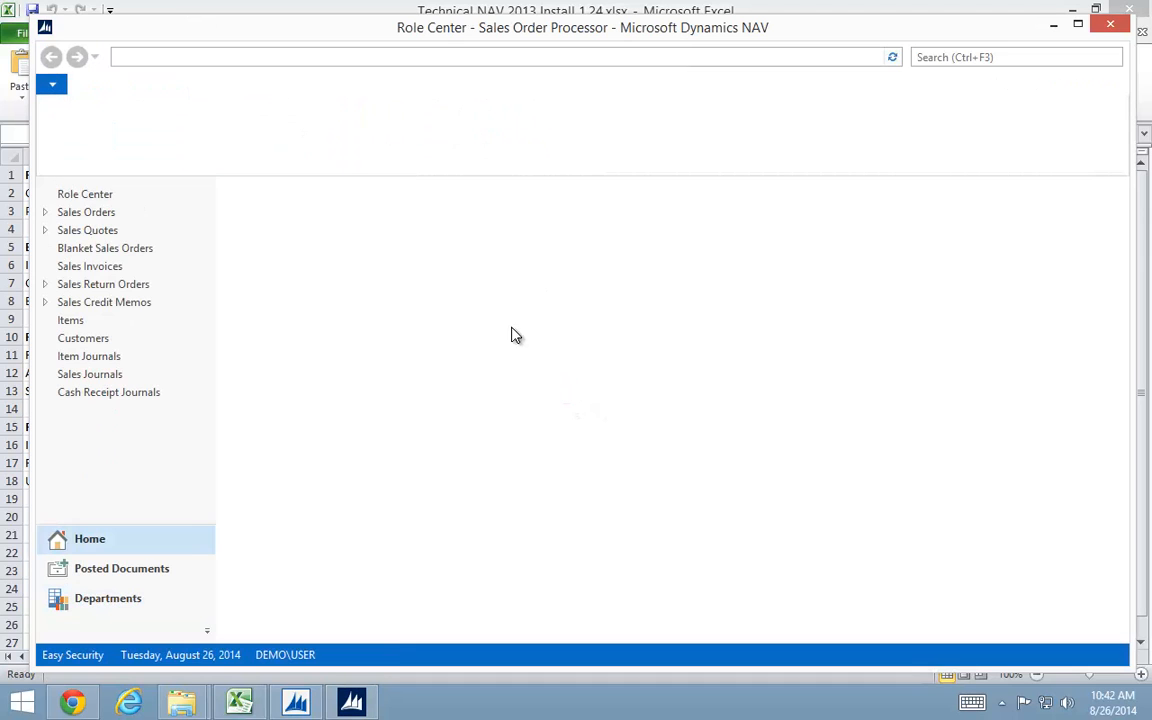
click(88, 597)
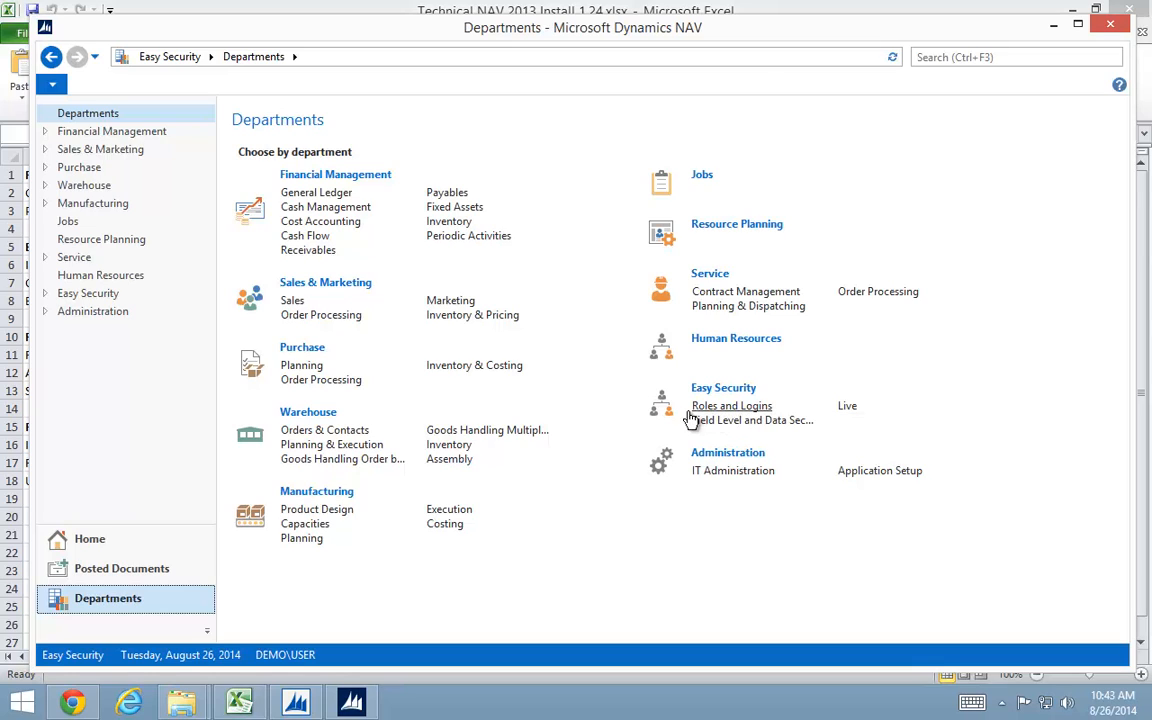
Minimize the client, Excel, Explorer and browser windows and switch to the NAV Development Environment.
click(295, 706)
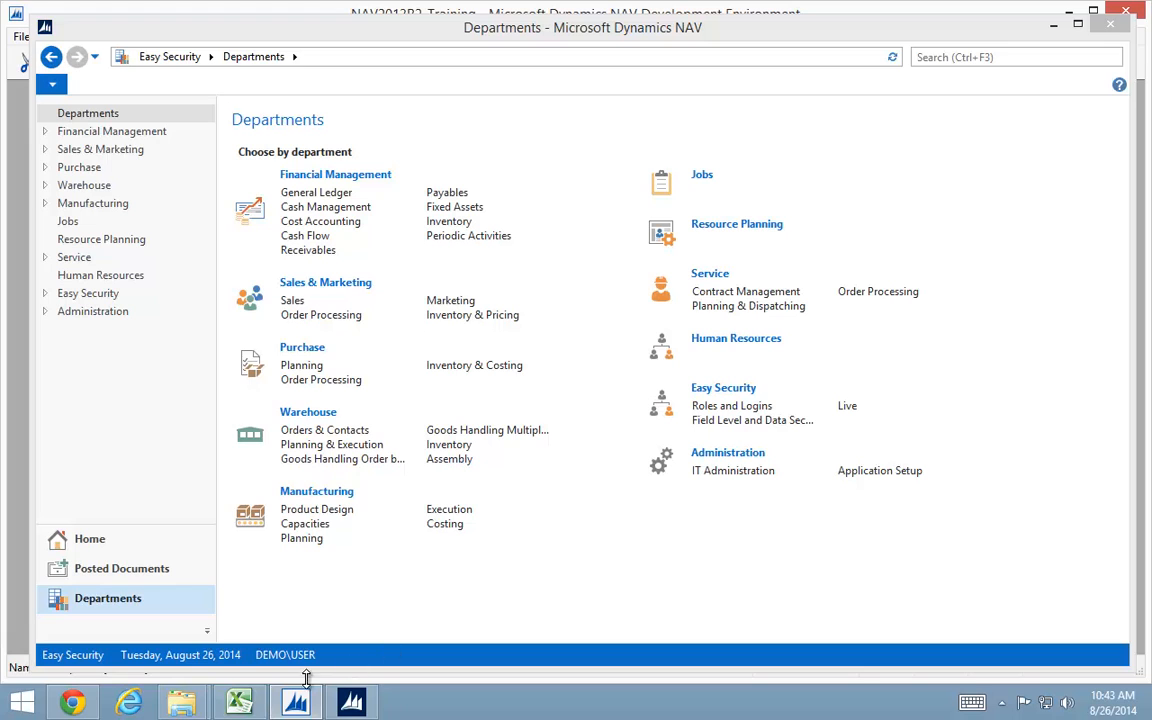
click(297, 706)
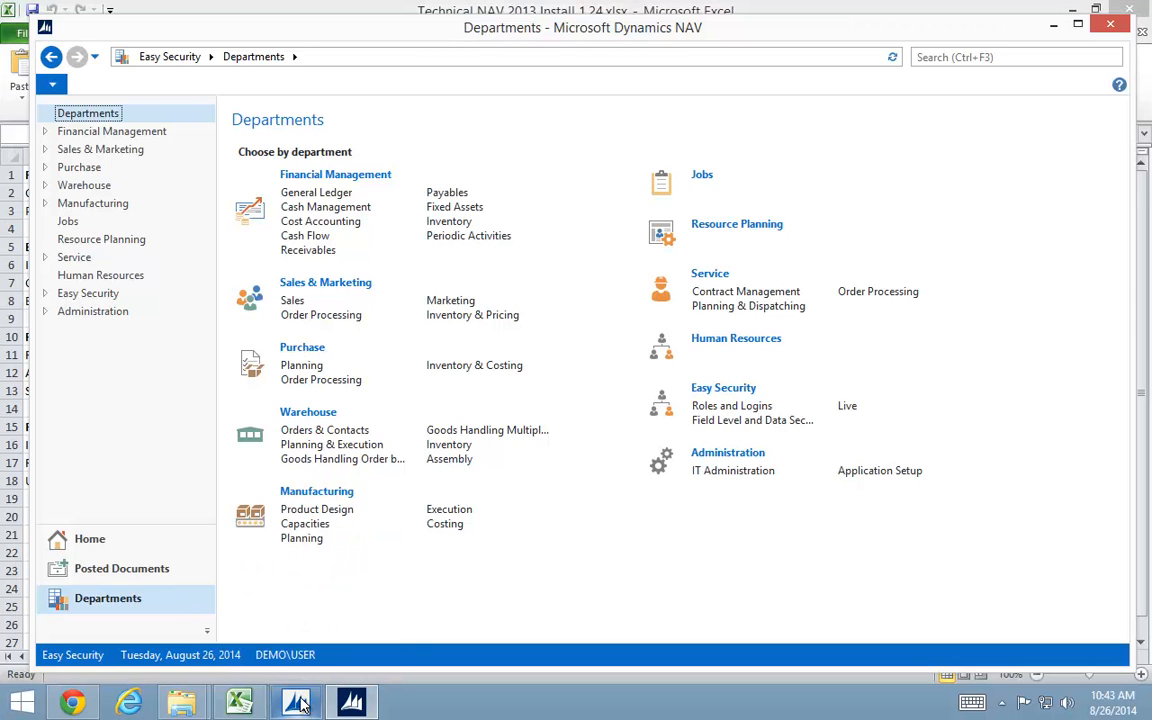
click(1055, 27)
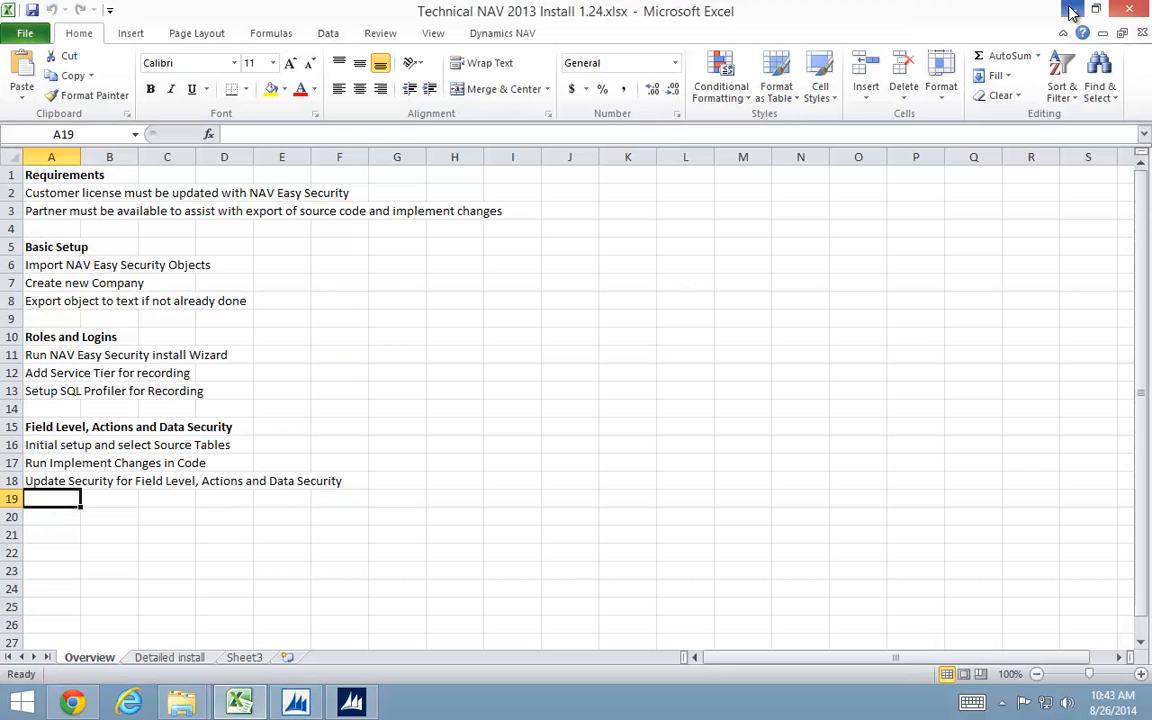
click(1072, 9)
click(1000, 64)
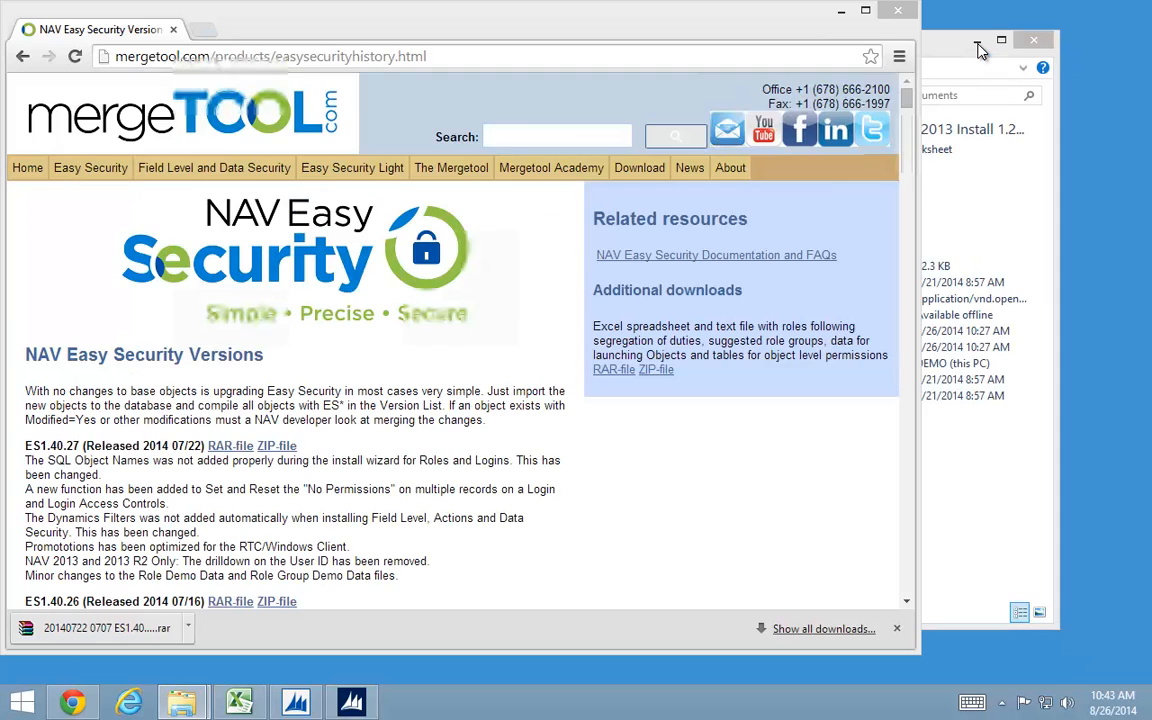
click(837, 14)
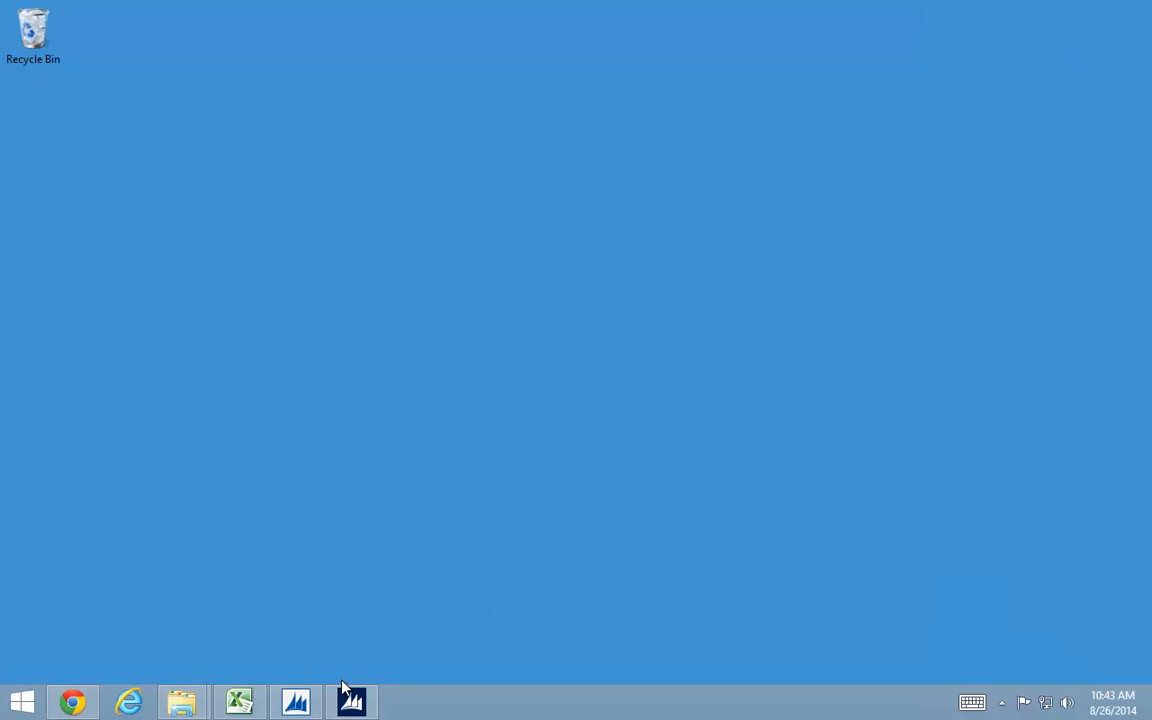
click(295, 703)
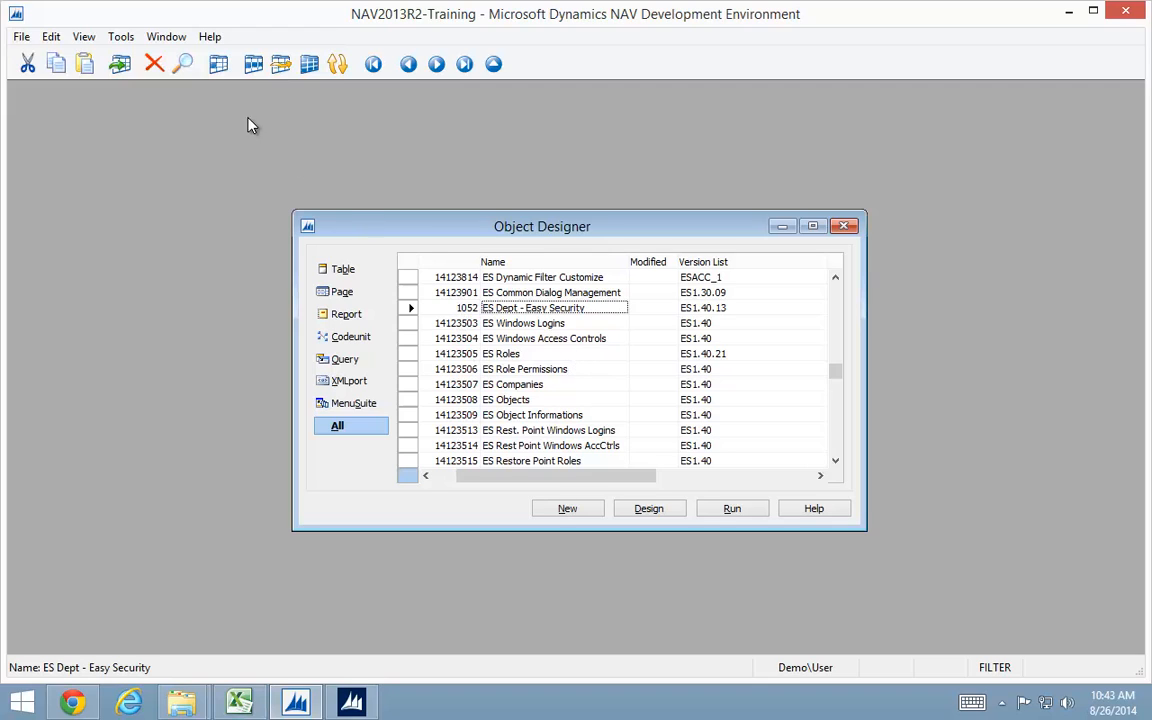
Select all listed objects in the Object Designer and export them to C:\Temp as AllObjects.fob.
key(ctrl+a)
click(21, 38)
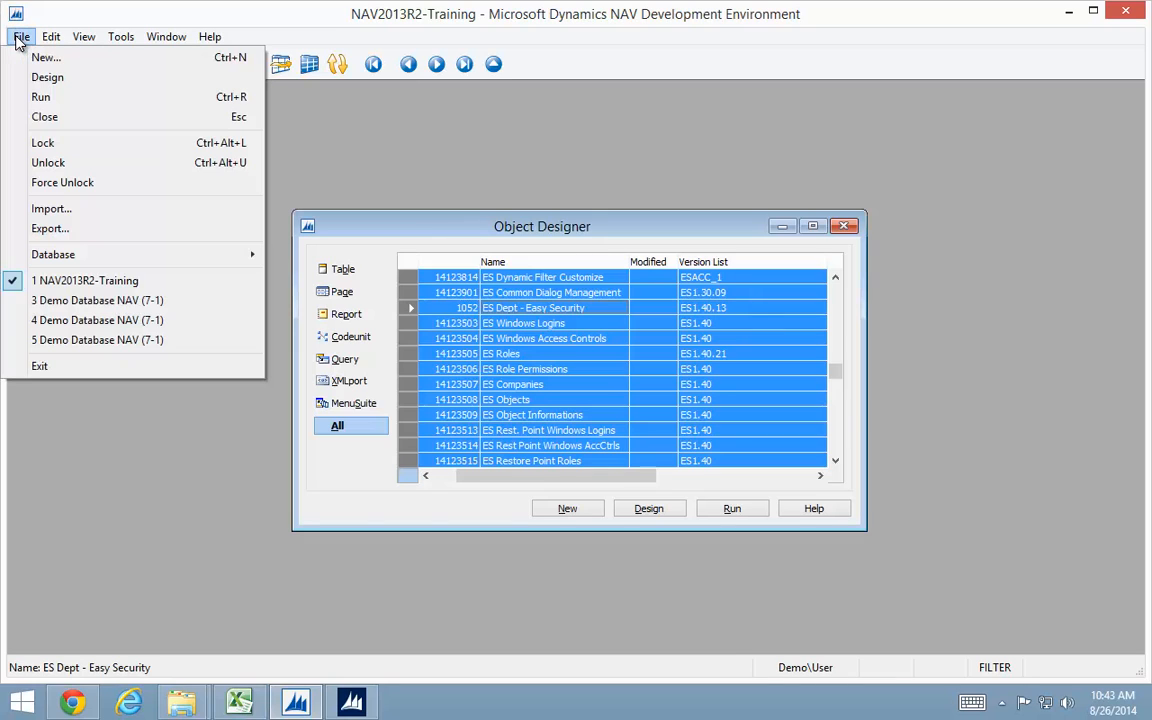
click(45, 228)
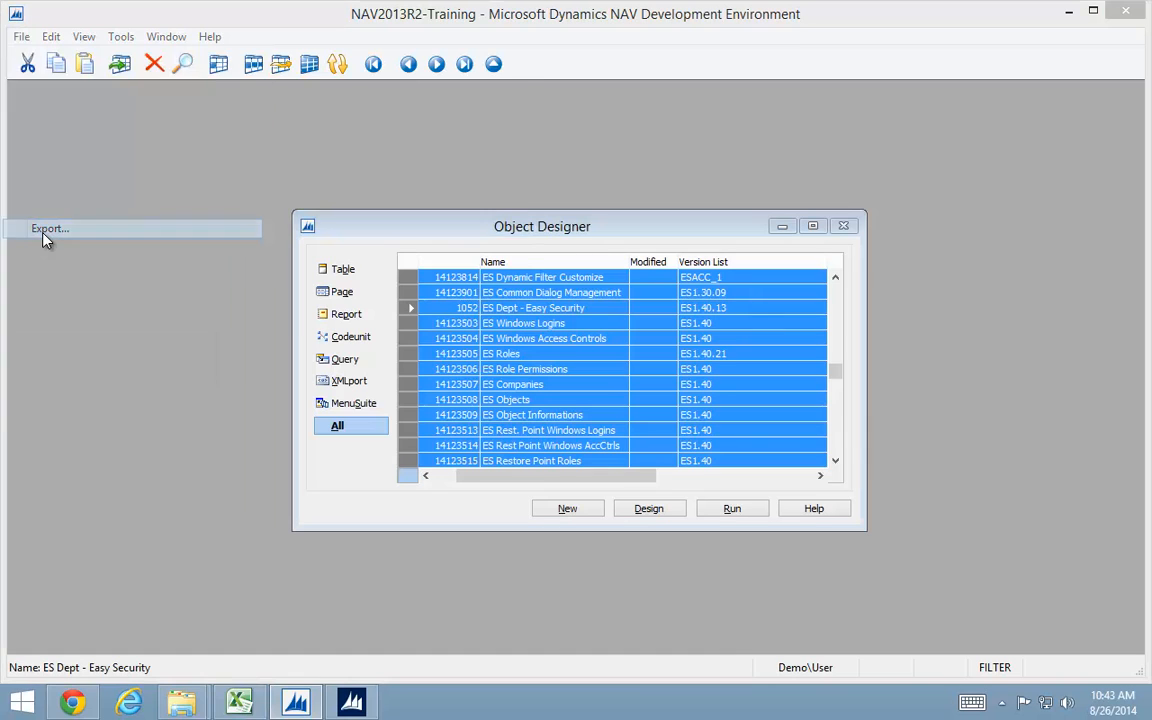
click(60, 300)
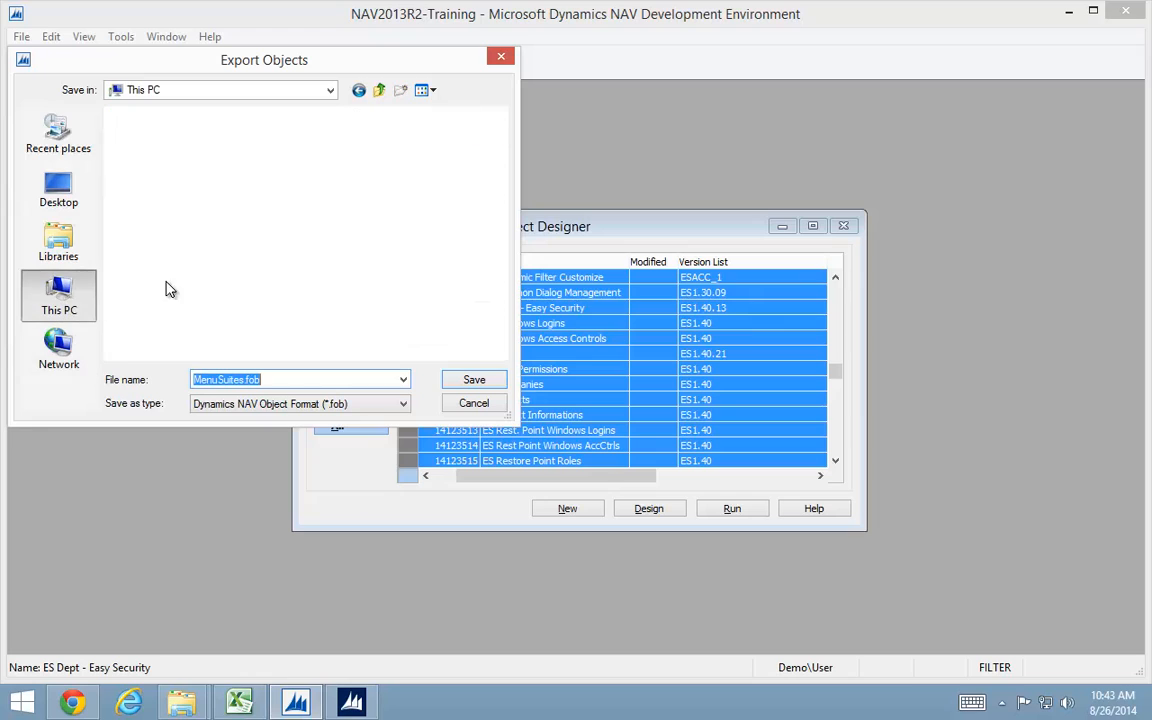
scroll(500, 315, down, 5)
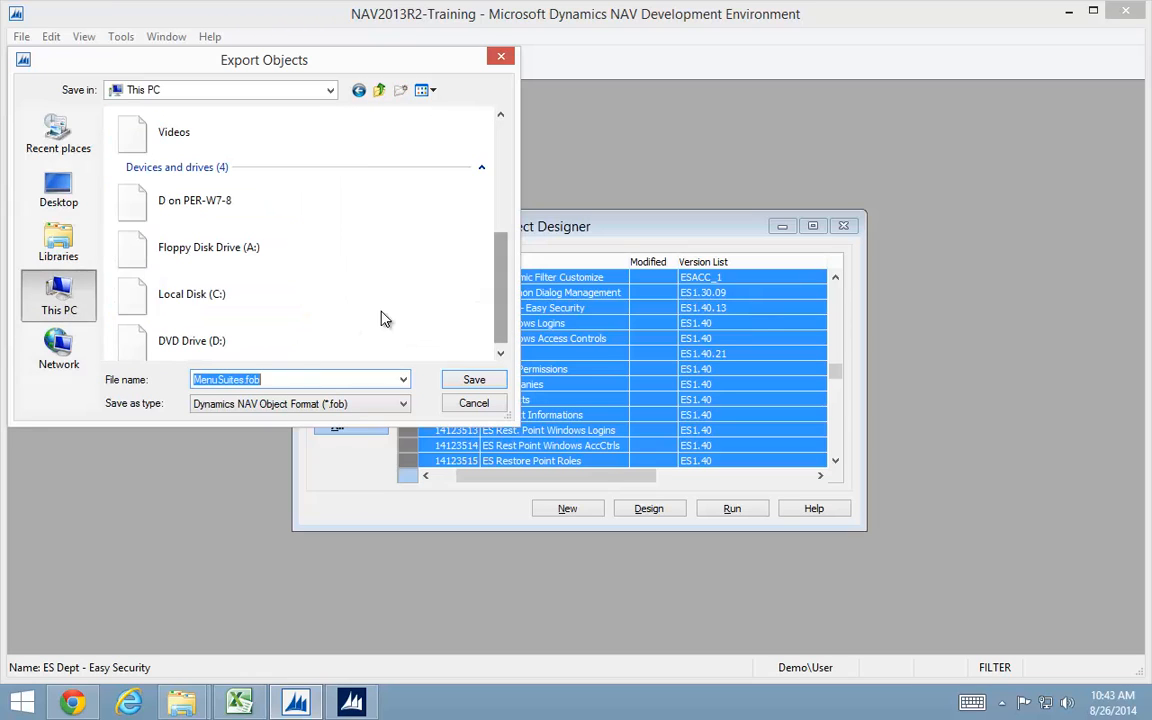
click(190, 292)
double_click(190, 292)
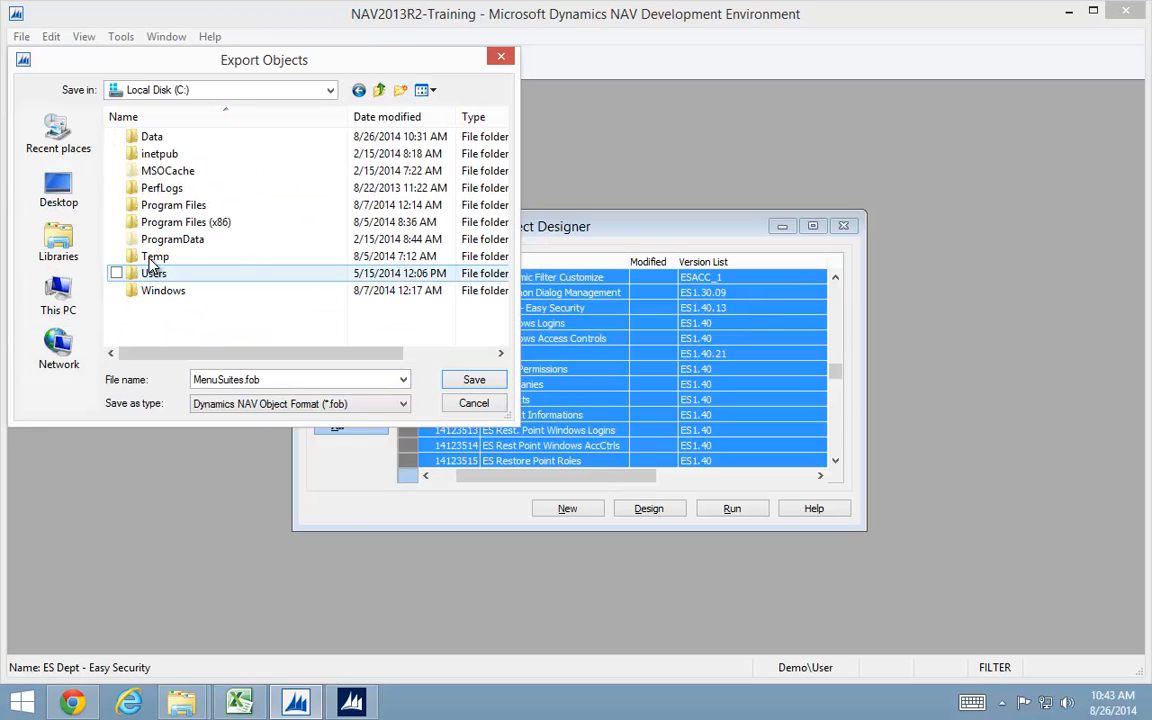
click(149, 256)
double_click(149, 256)
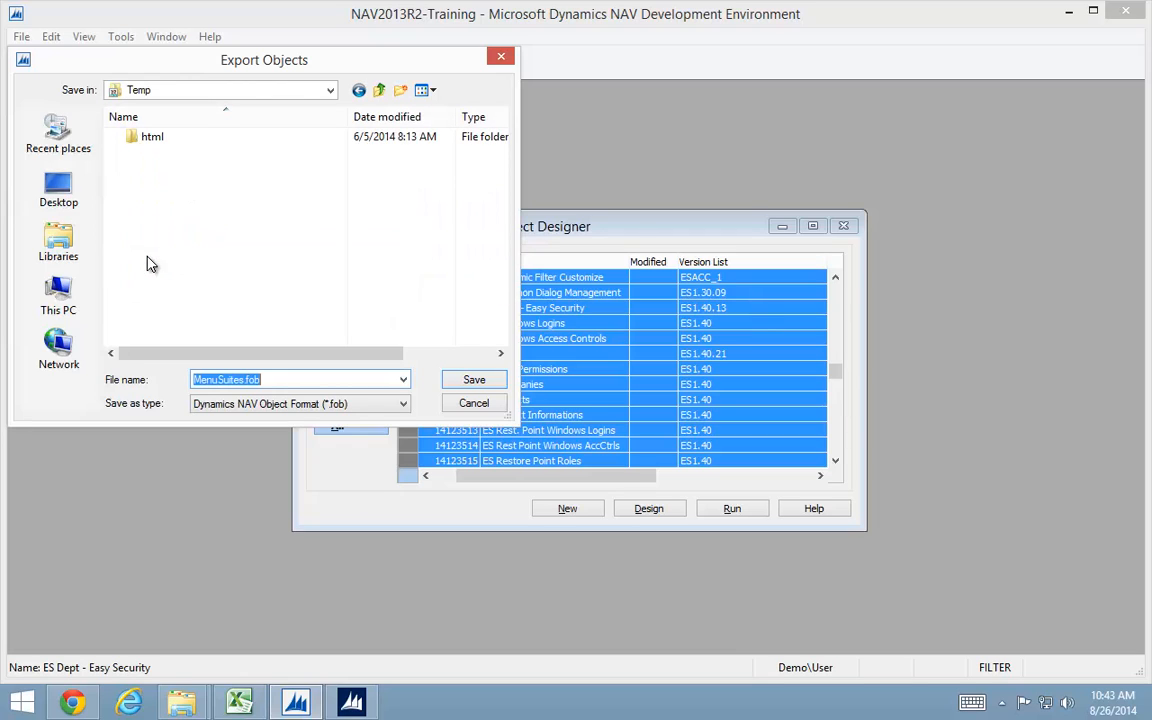
text(AllObjec)
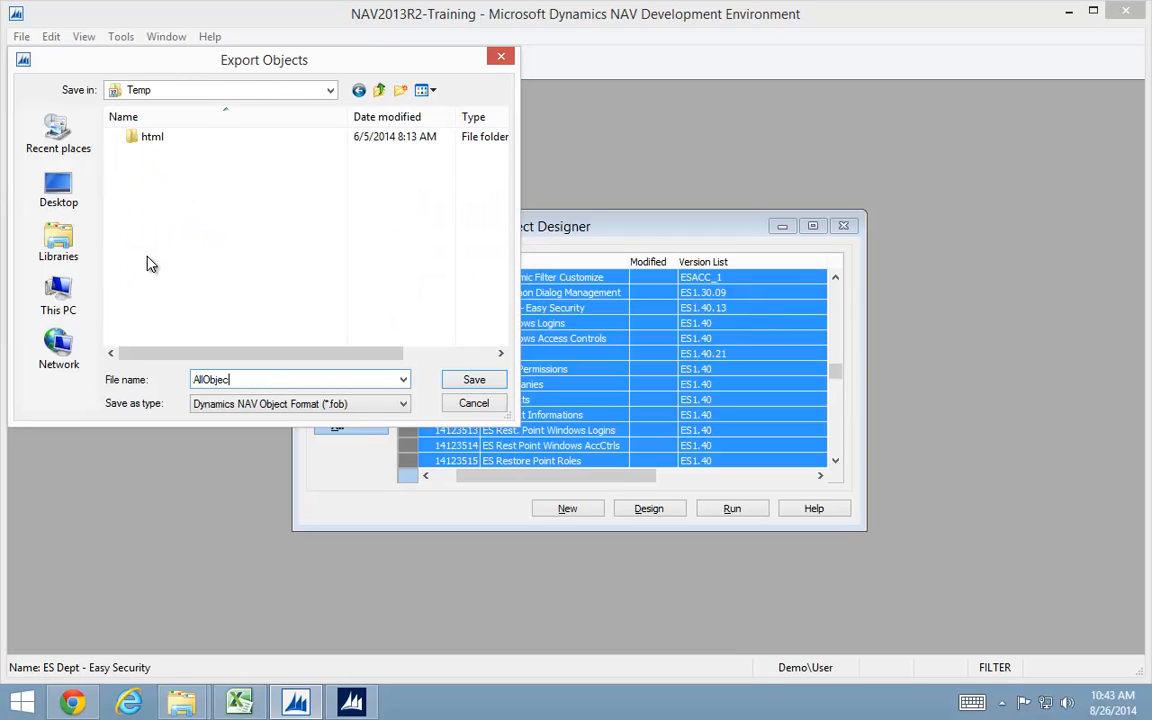
text(ts)
key(Return)
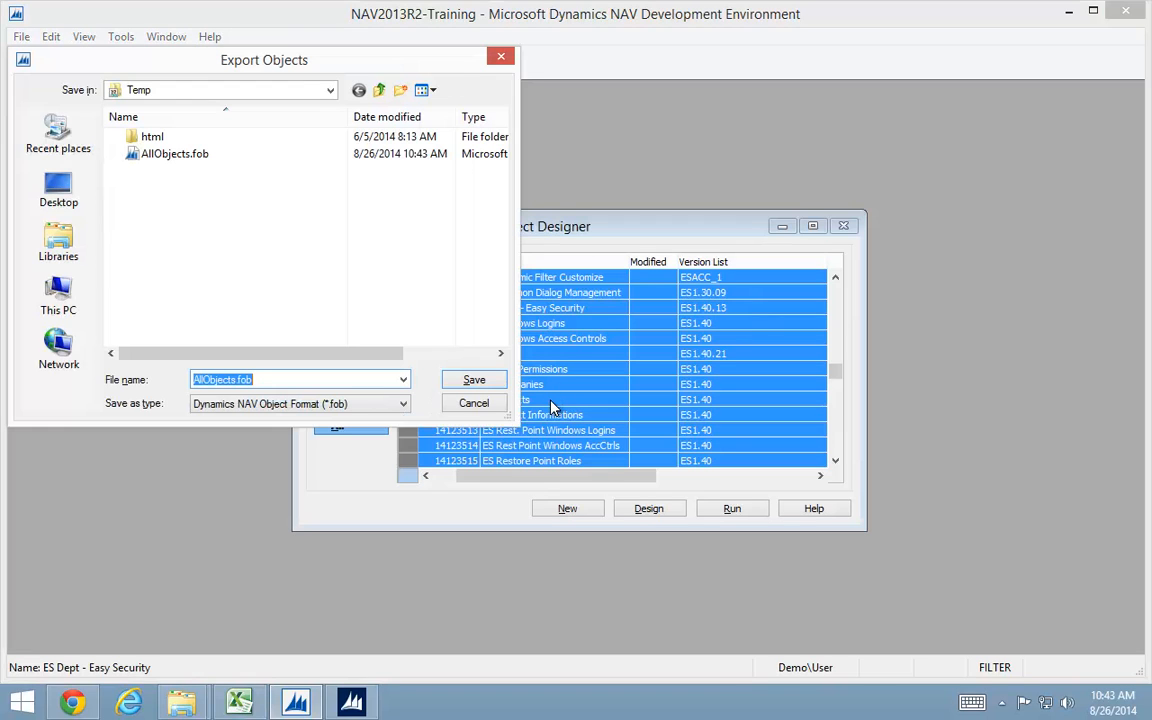
Try to export the selected objects to C:\Temp in text format as AllObjects.txt.
click(278, 406)
click(244, 435)
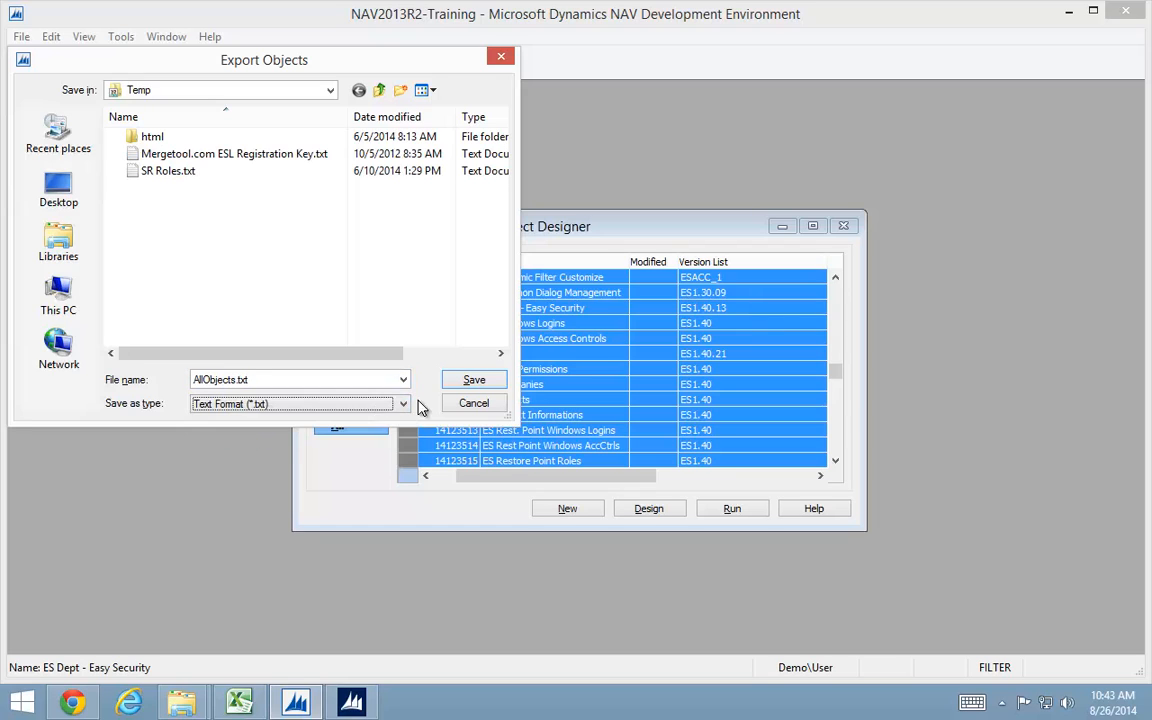
click(475, 381)
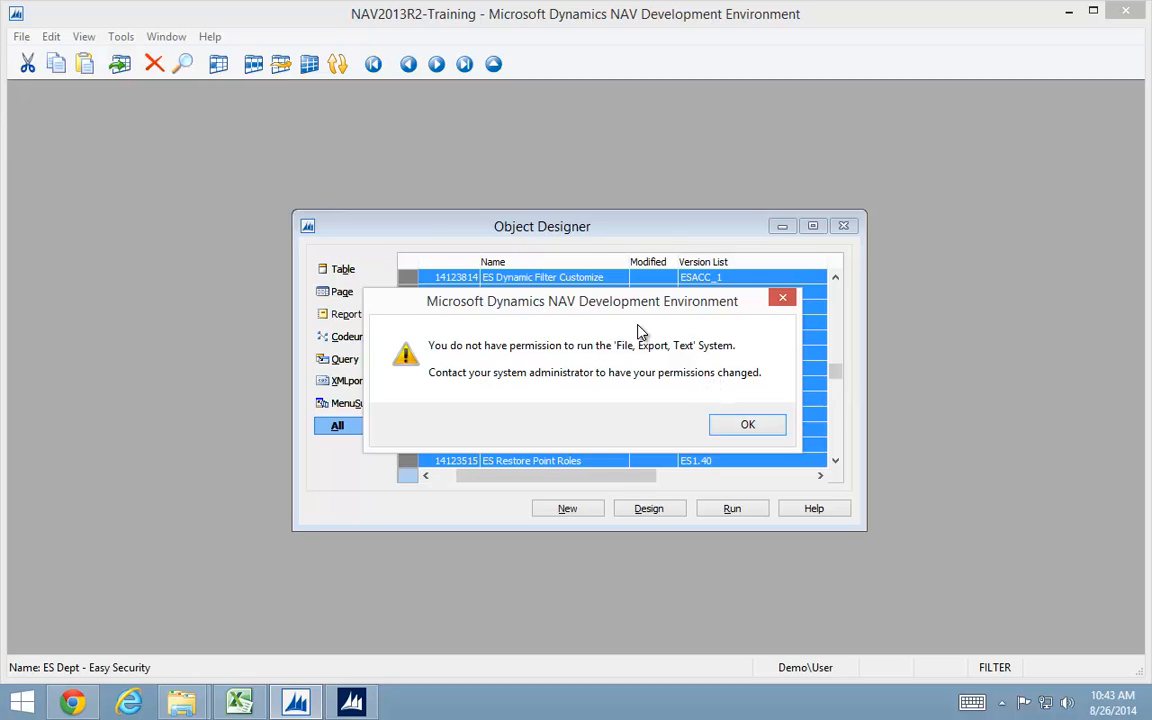
key(Return)
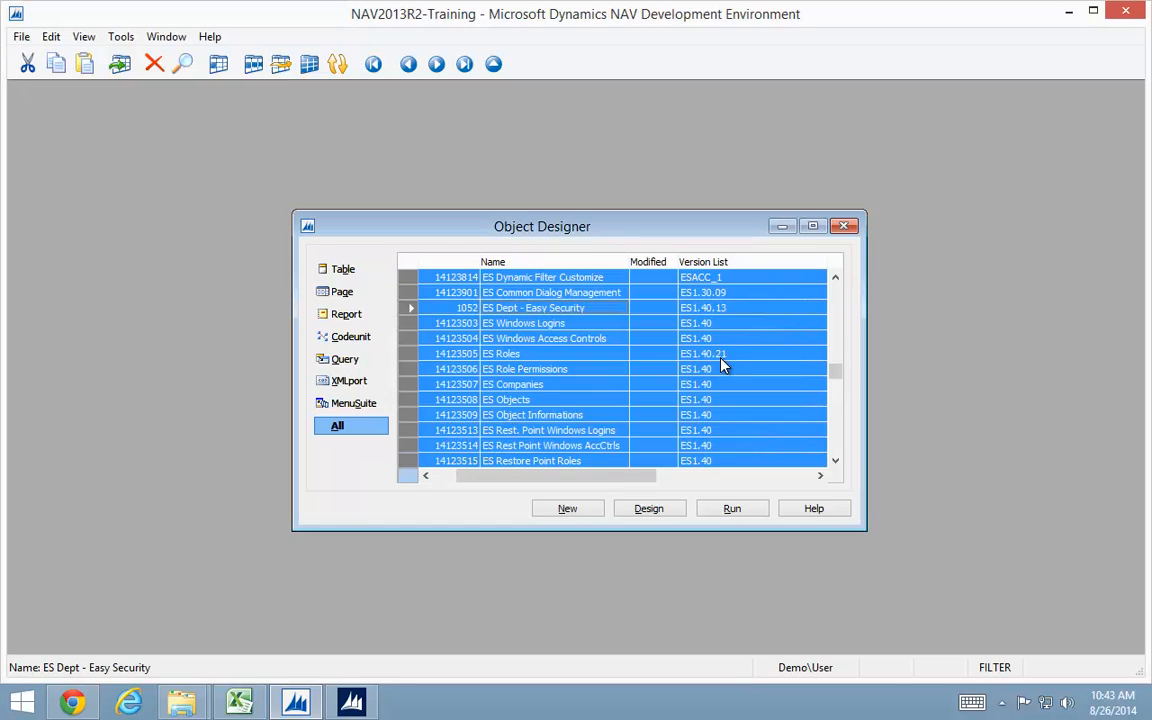
Open the license information and change the license file to the Nav 2013 No Insert license.
click(119, 38)
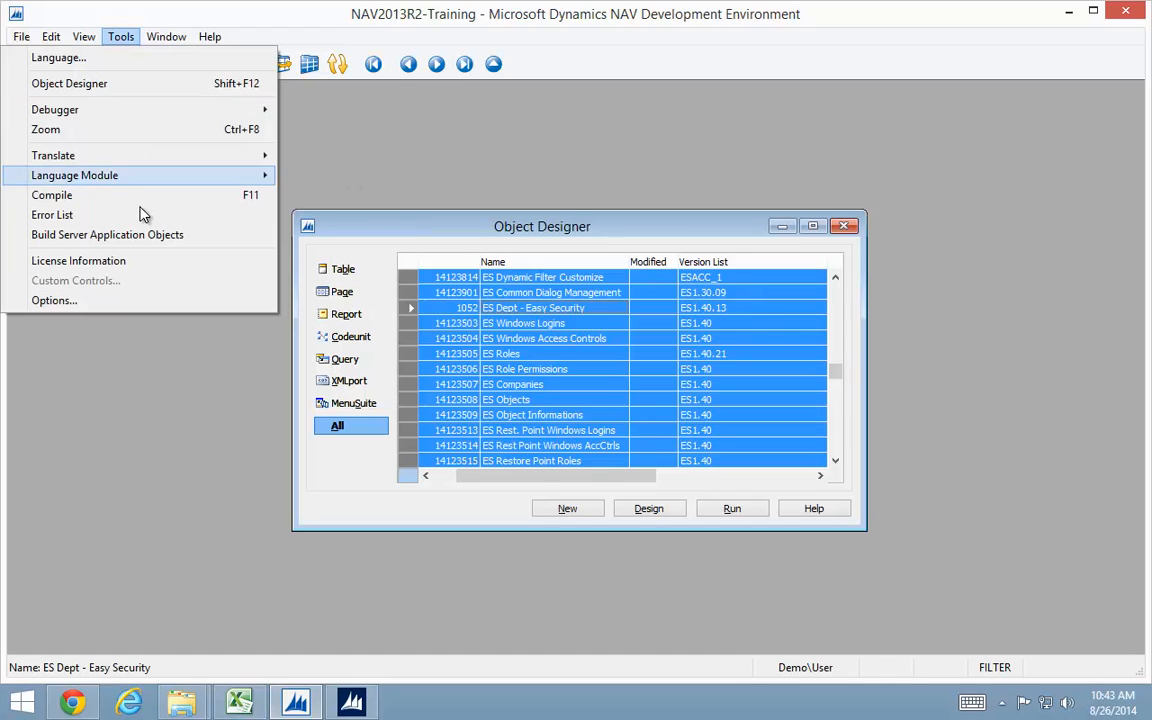
click(66, 262)
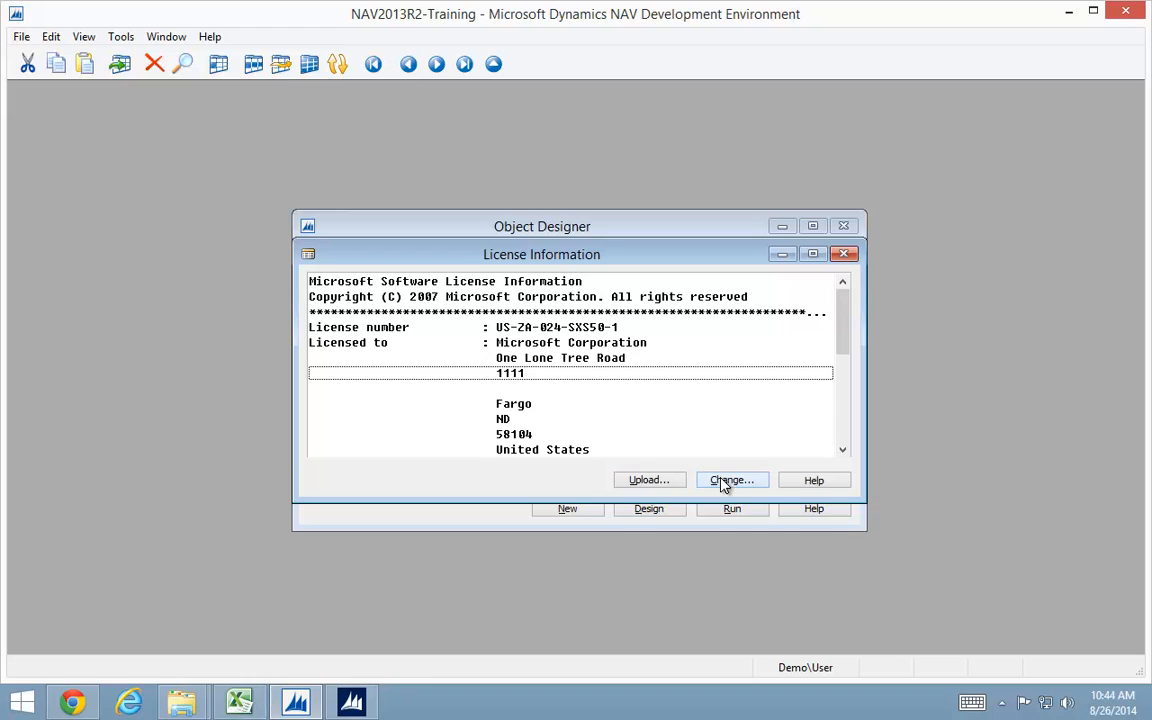
click(559, 459)
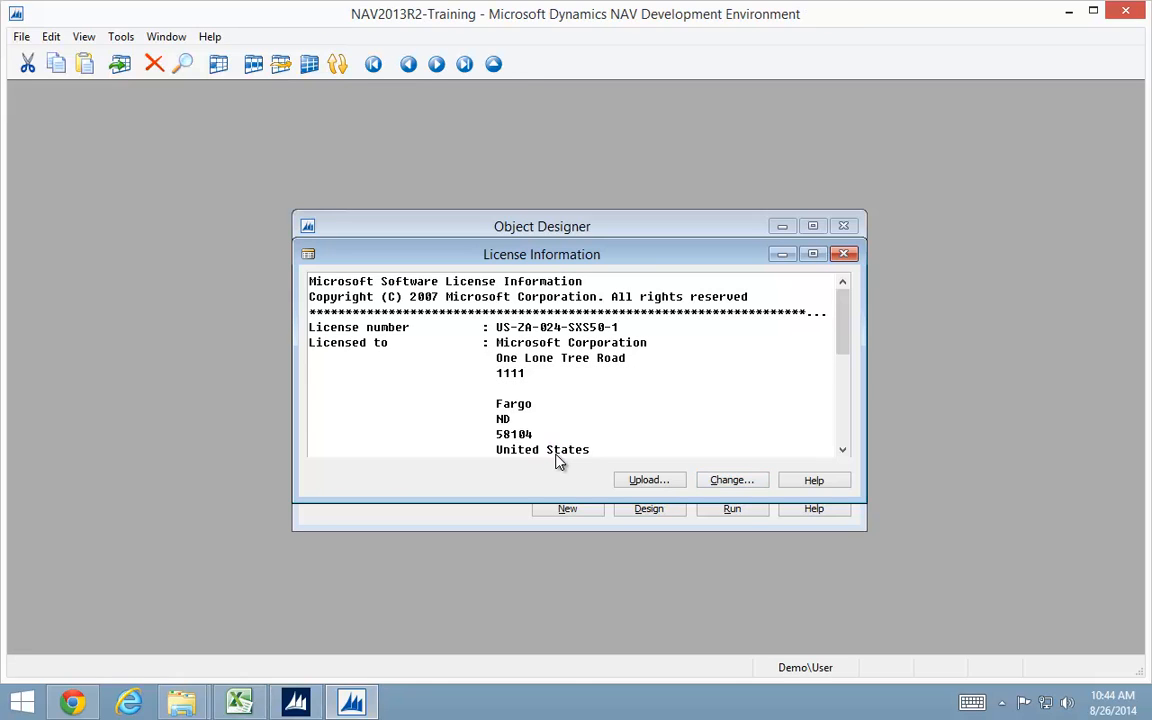
key(alt+c)
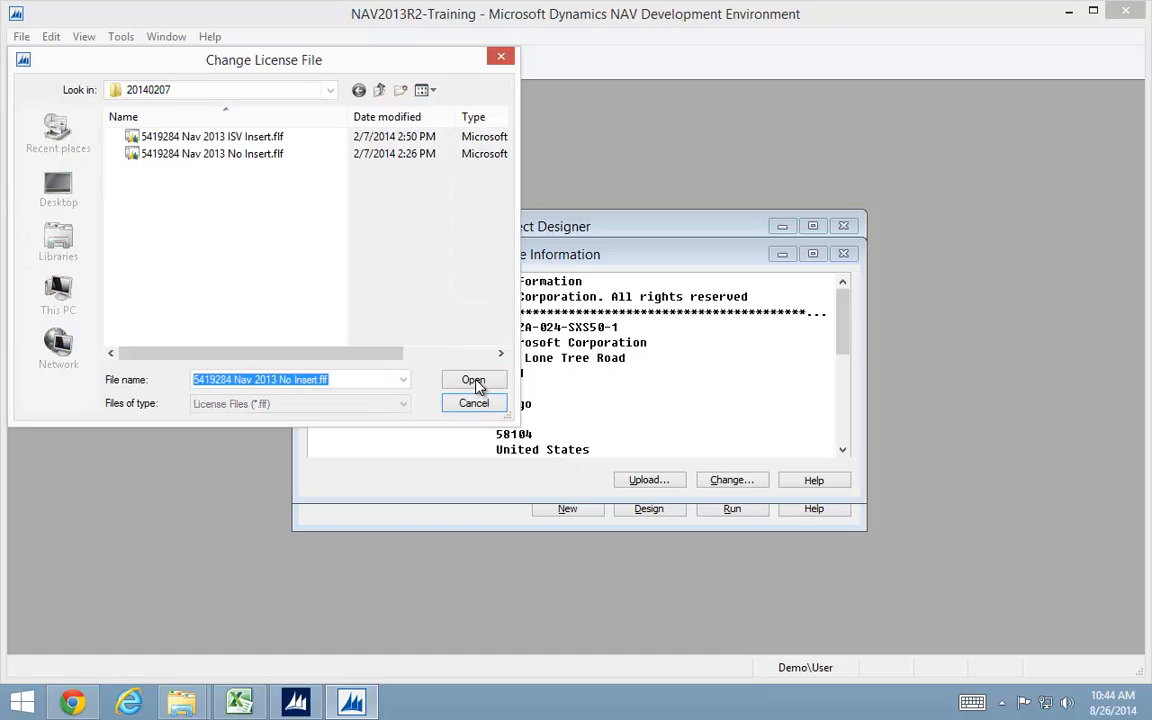
click(482, 383)
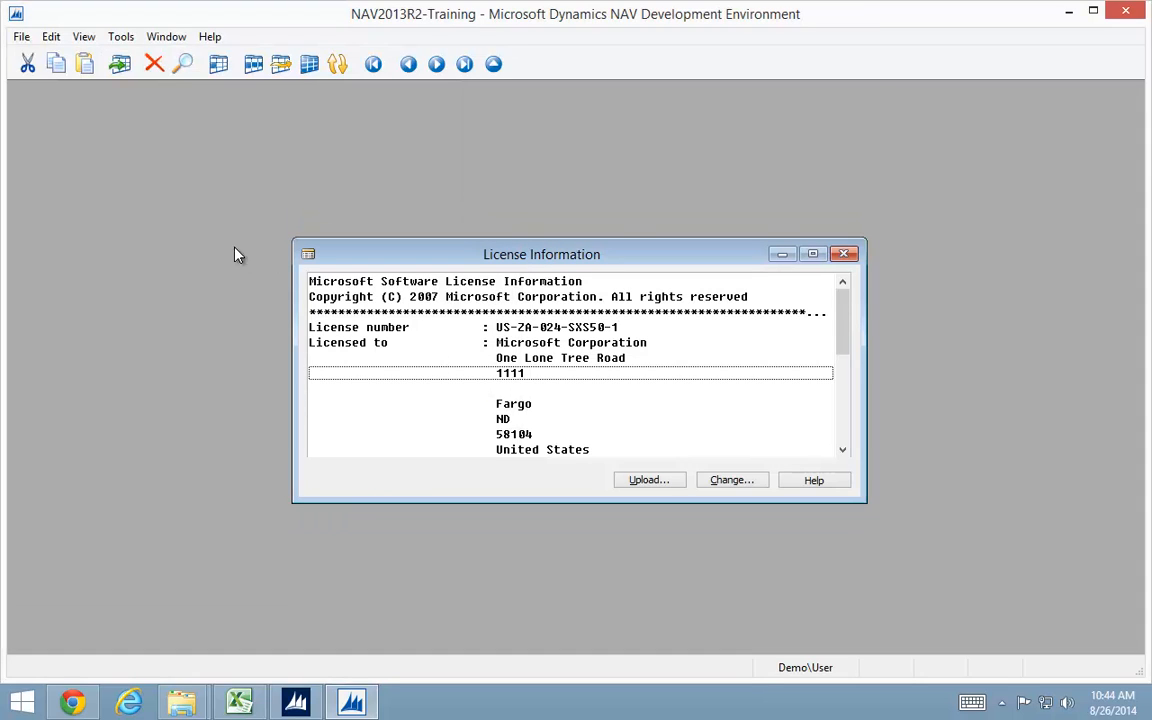
Reopen the NAV2013R2-Training database and close the license information window.
click(21, 37)
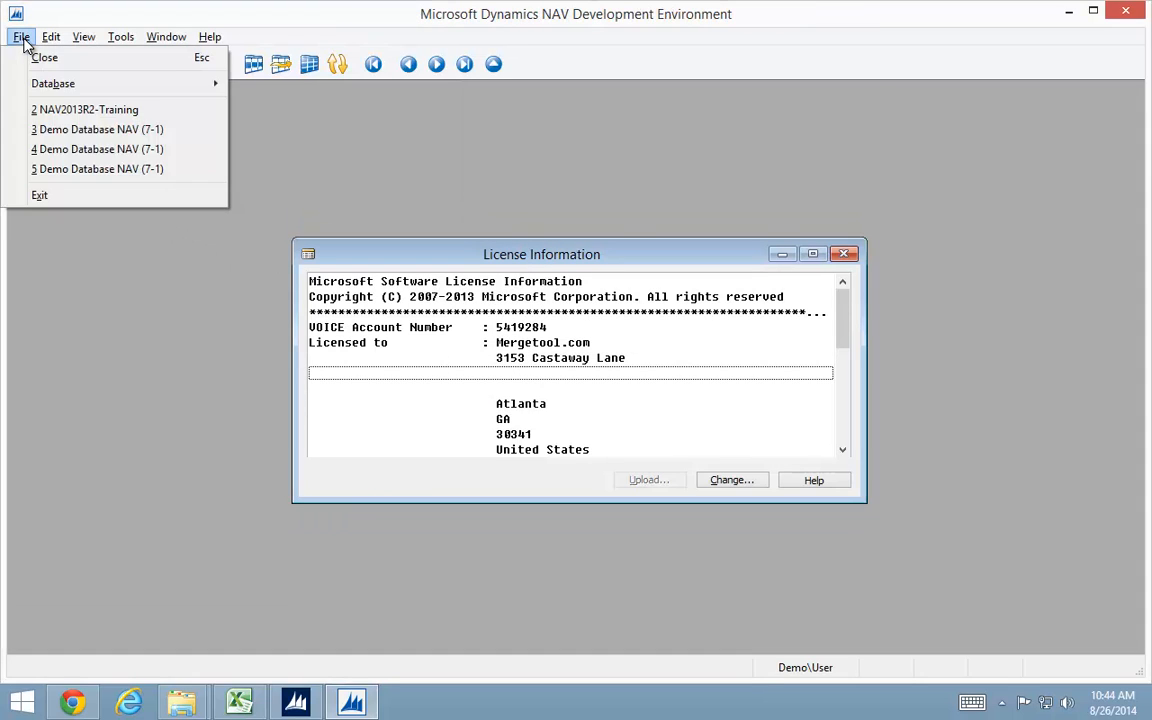
click(21, 37)
click(21, 37)
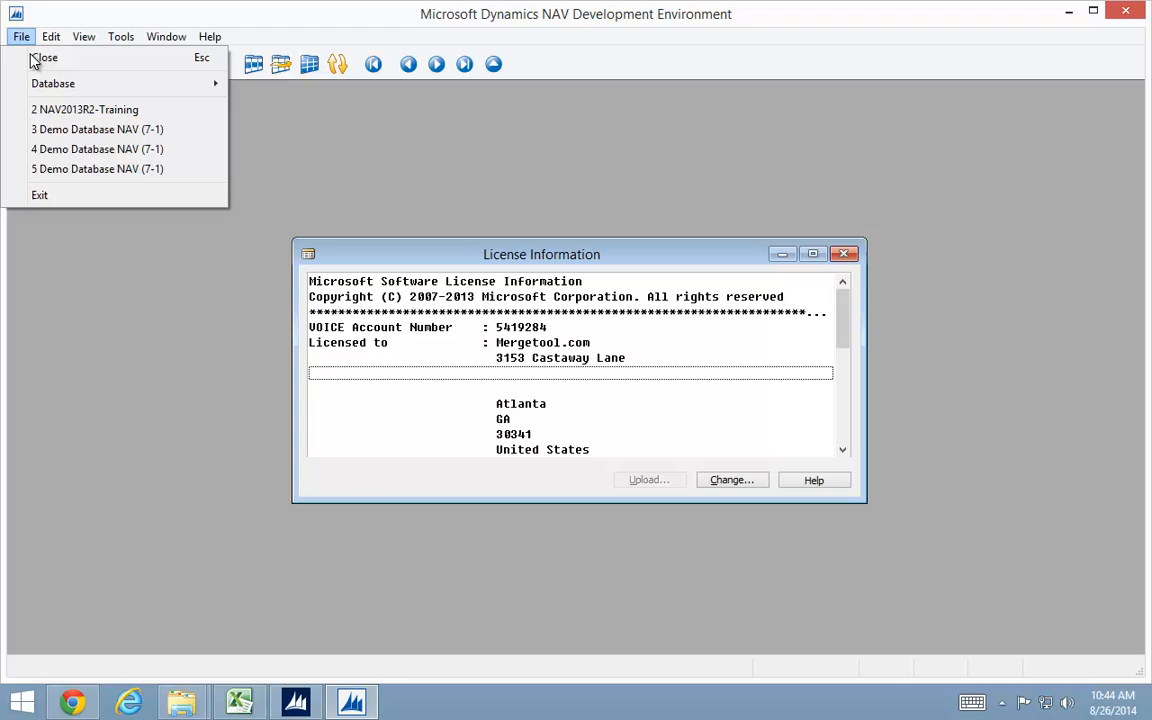
click(85, 110)
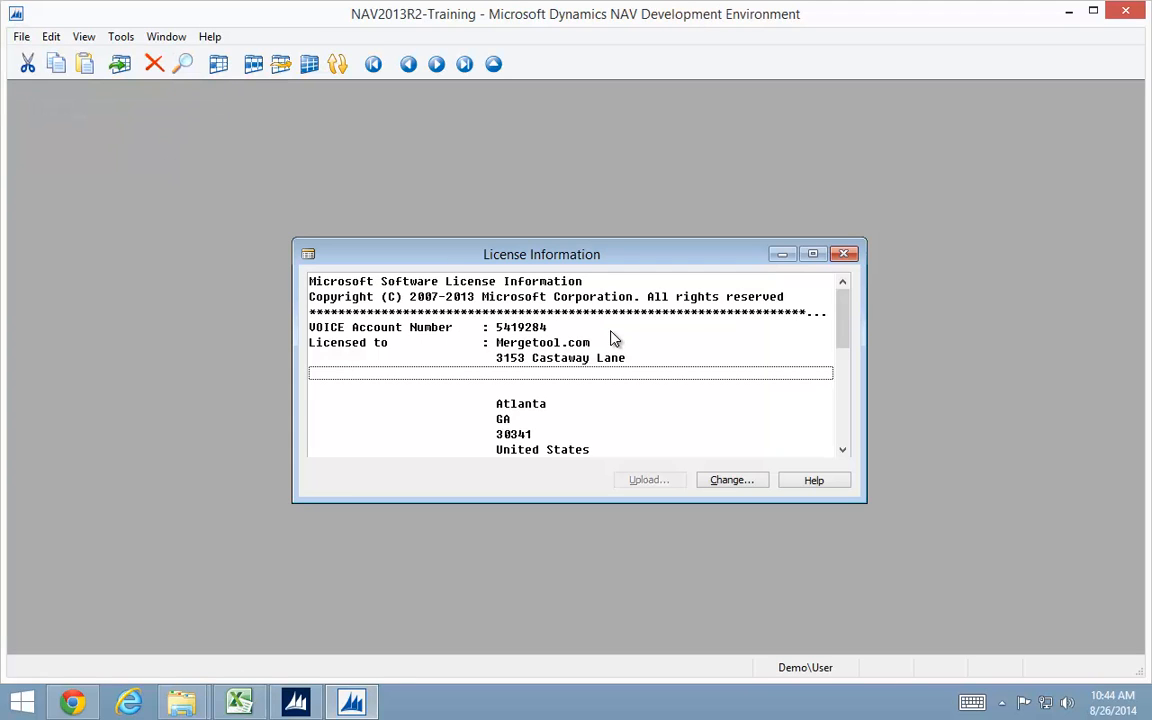
key(Escape)
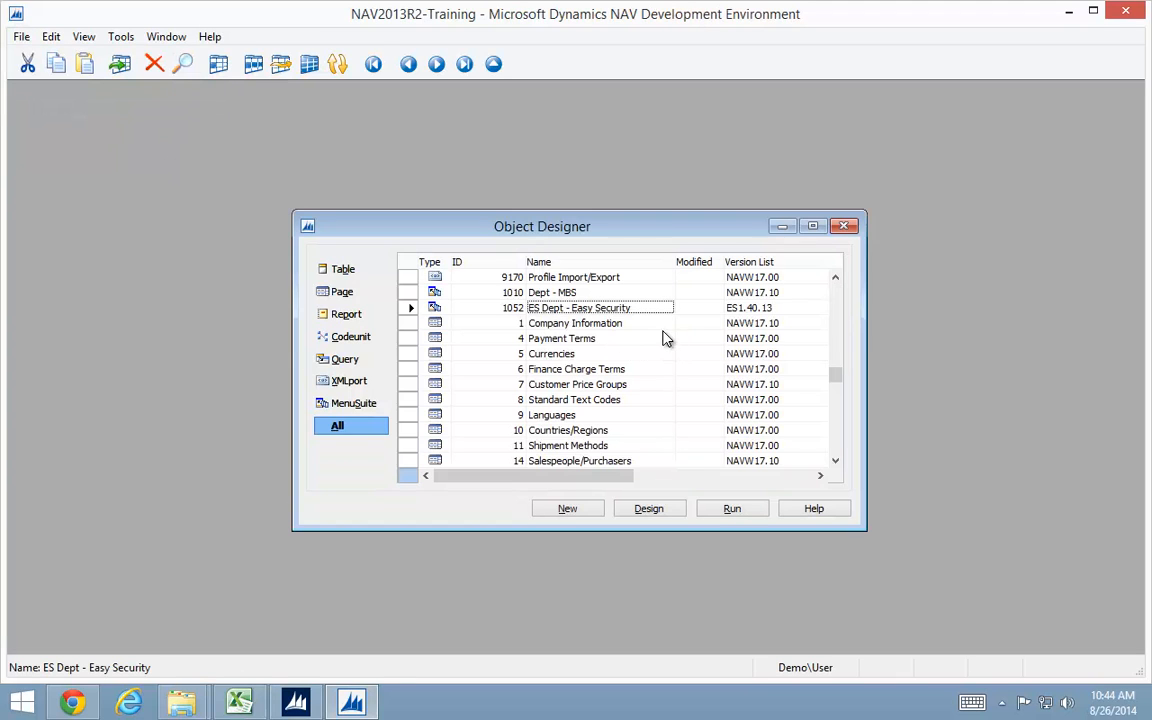
Select all listed objects in the Object Designer and export them to C:\Temp in text format as AllObjects.txt.
key(ctrl+a)
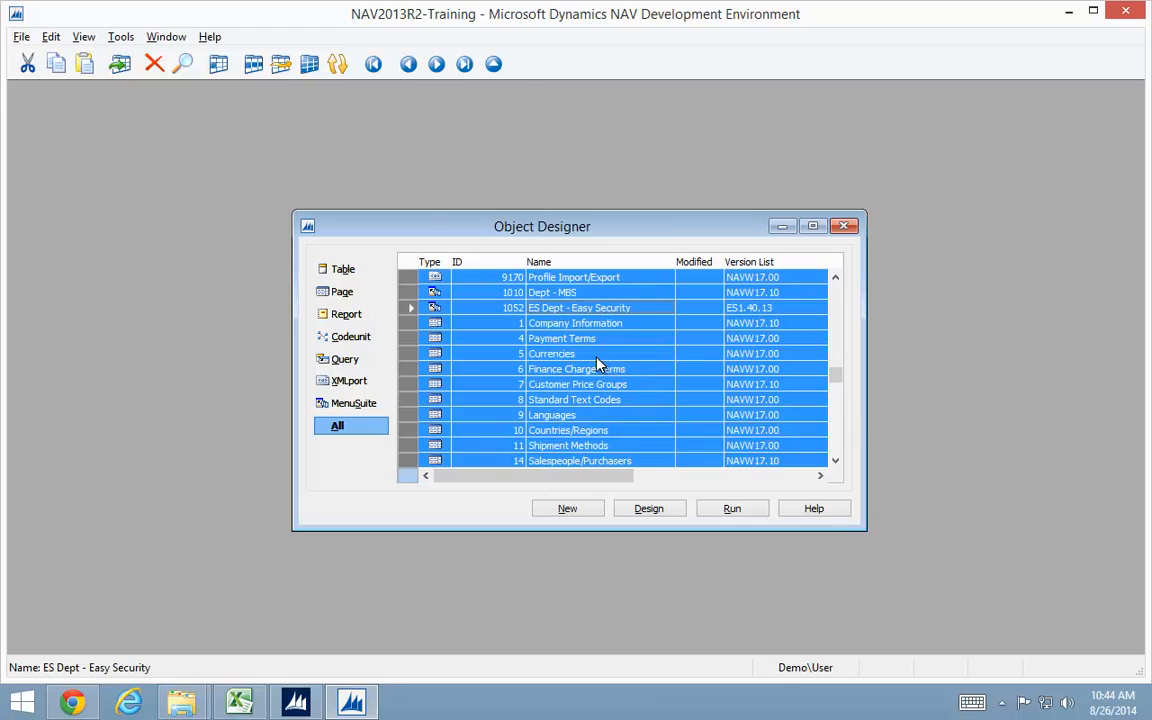
key(alt+f)
key(x)
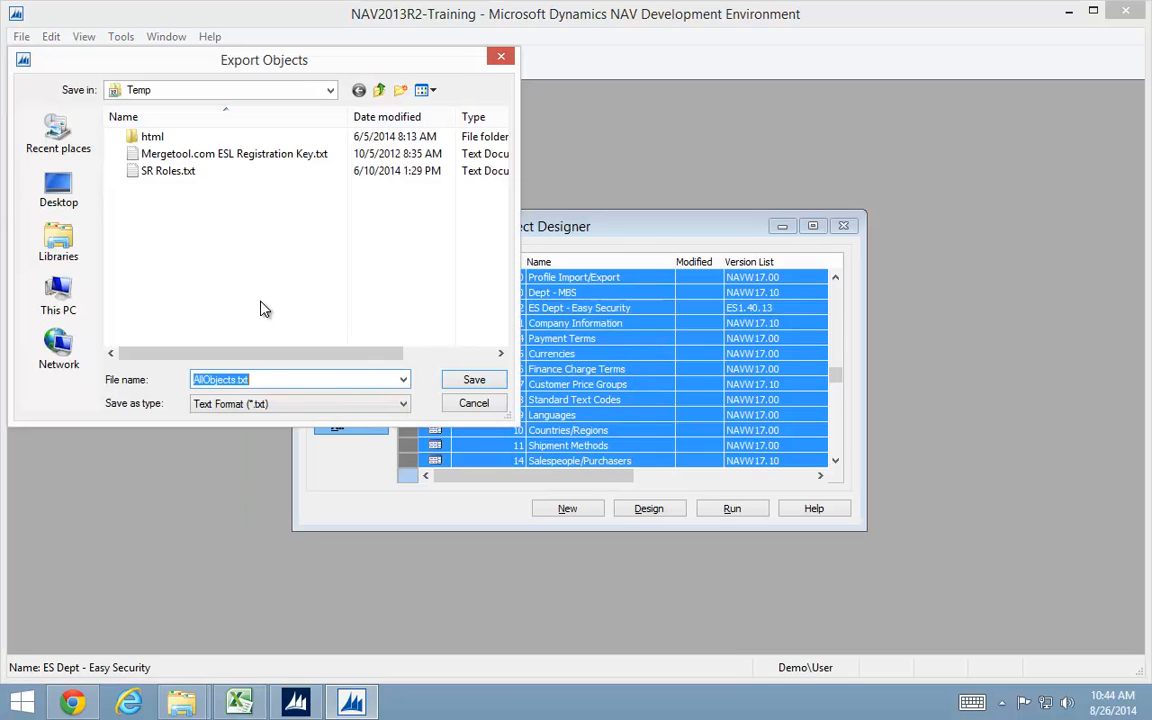
click(484, 385)
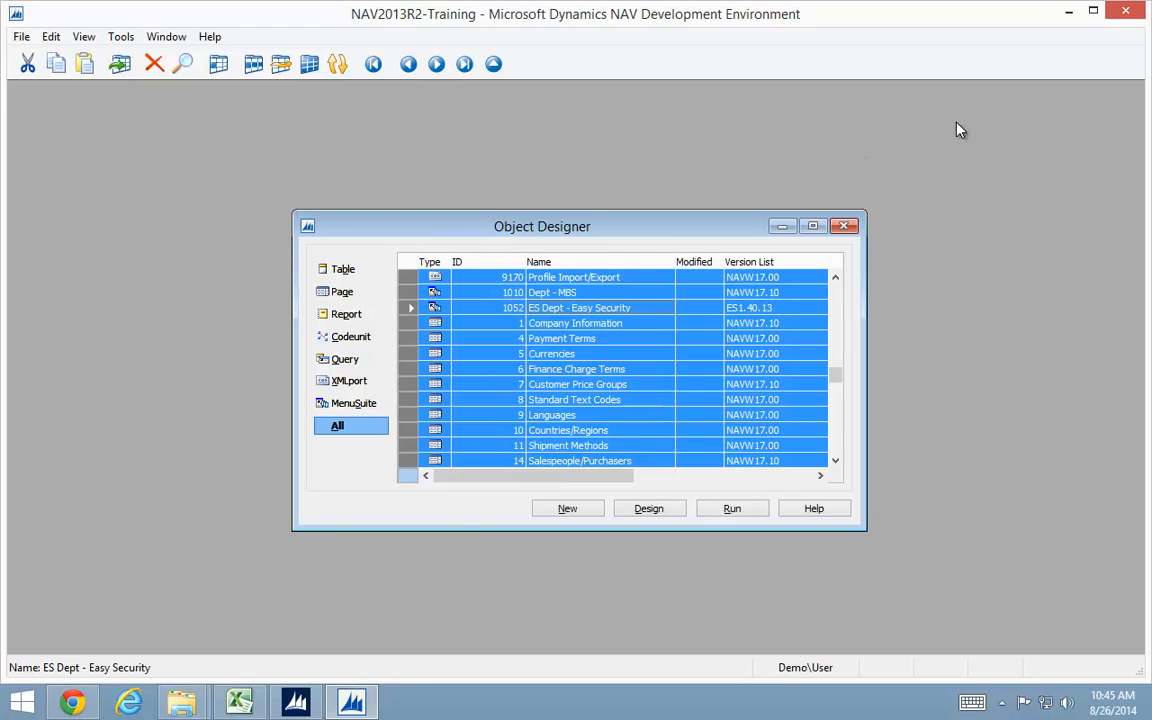
Switch to the Microsoft Dynamics NAV client, open Security Setup under Easy Security's Roles and Logins, and choose to initialize the complete setup.
click(1068, 12)
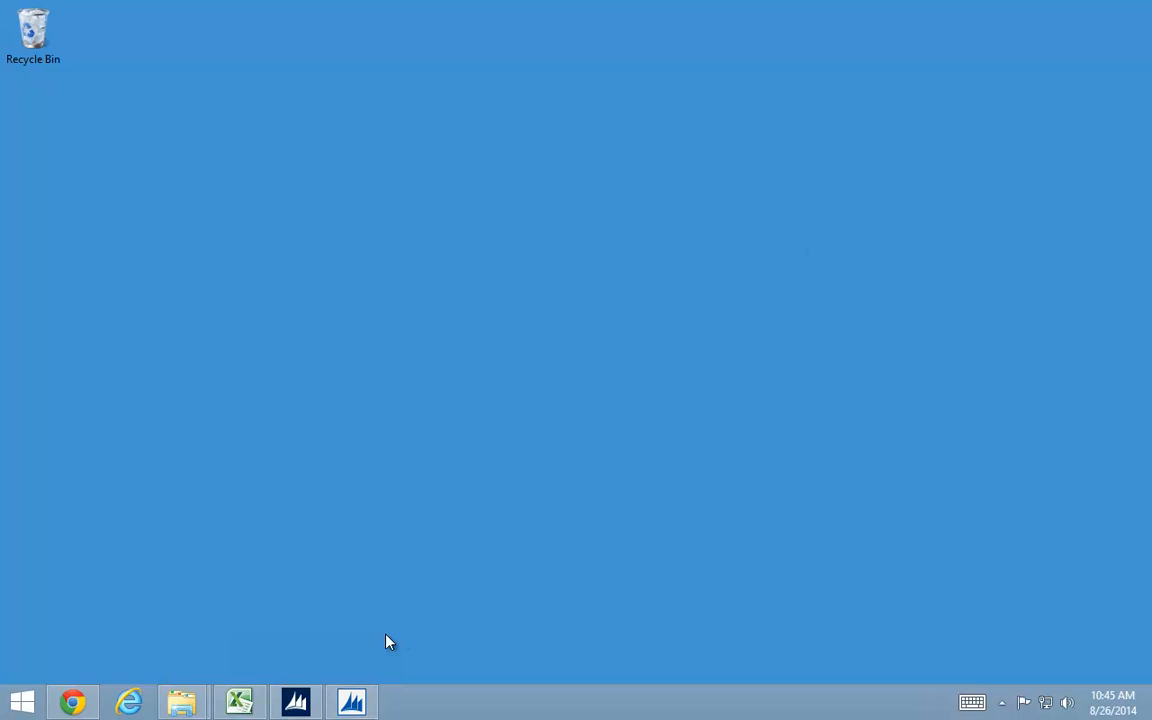
click(295, 702)
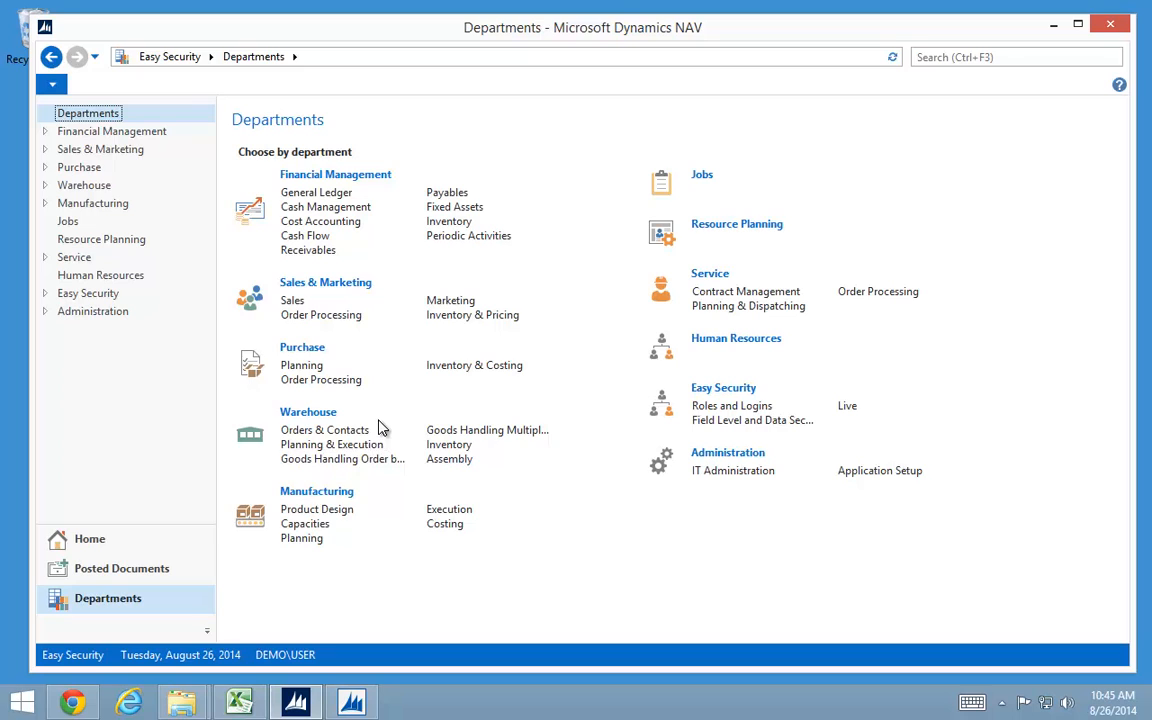
click(734, 407)
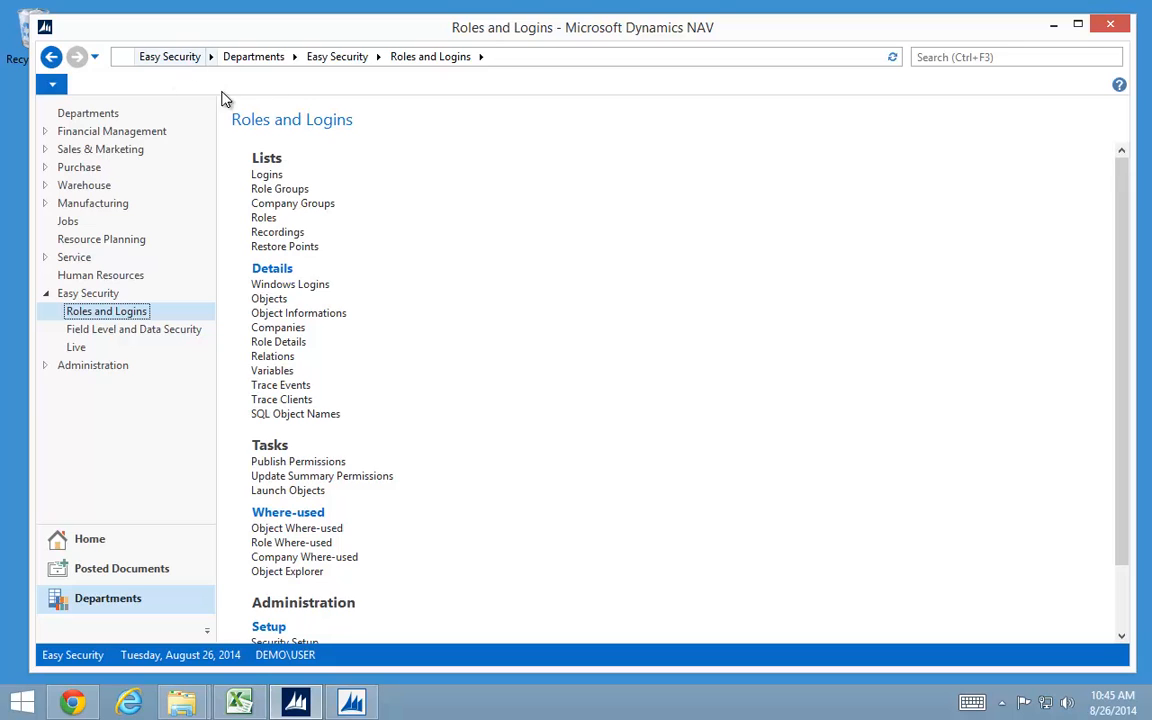
scroll(540, 478, down, 2)
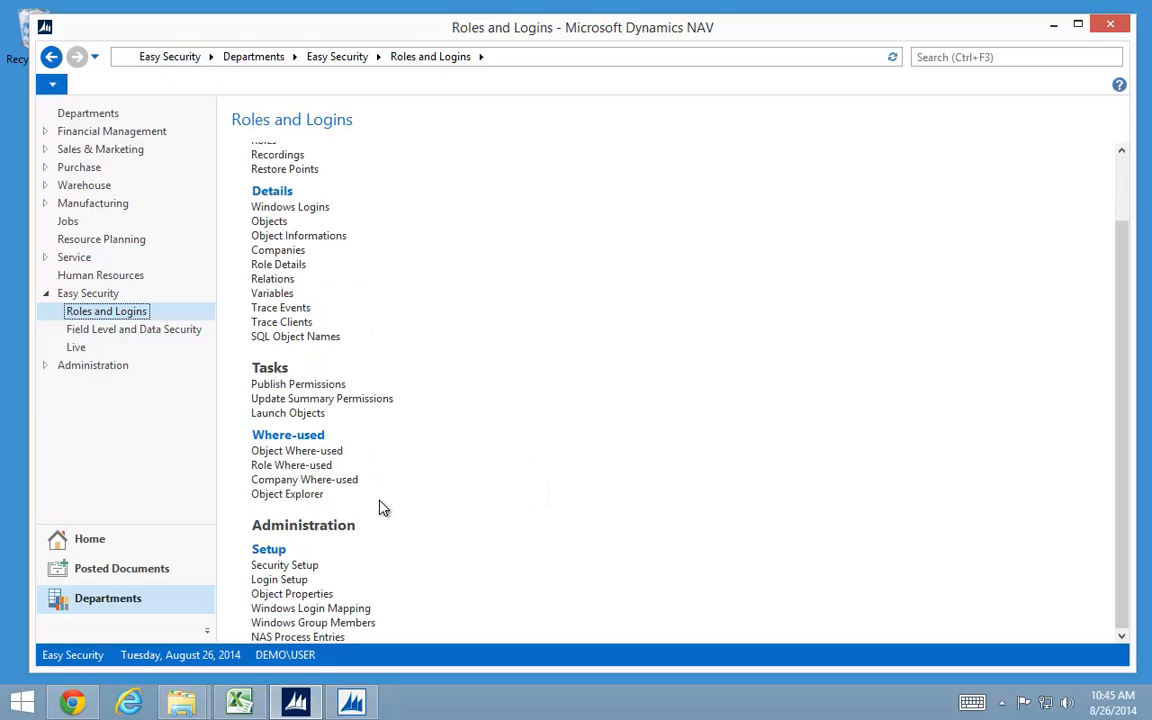
click(277, 567)
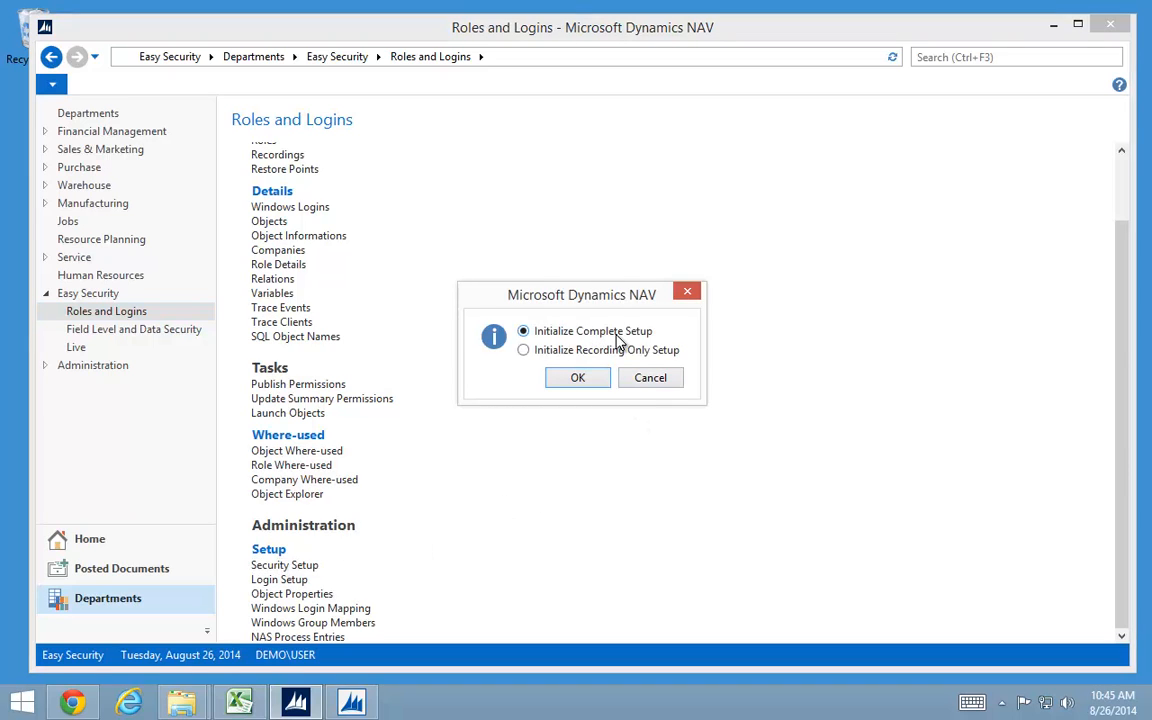
click(578, 379)
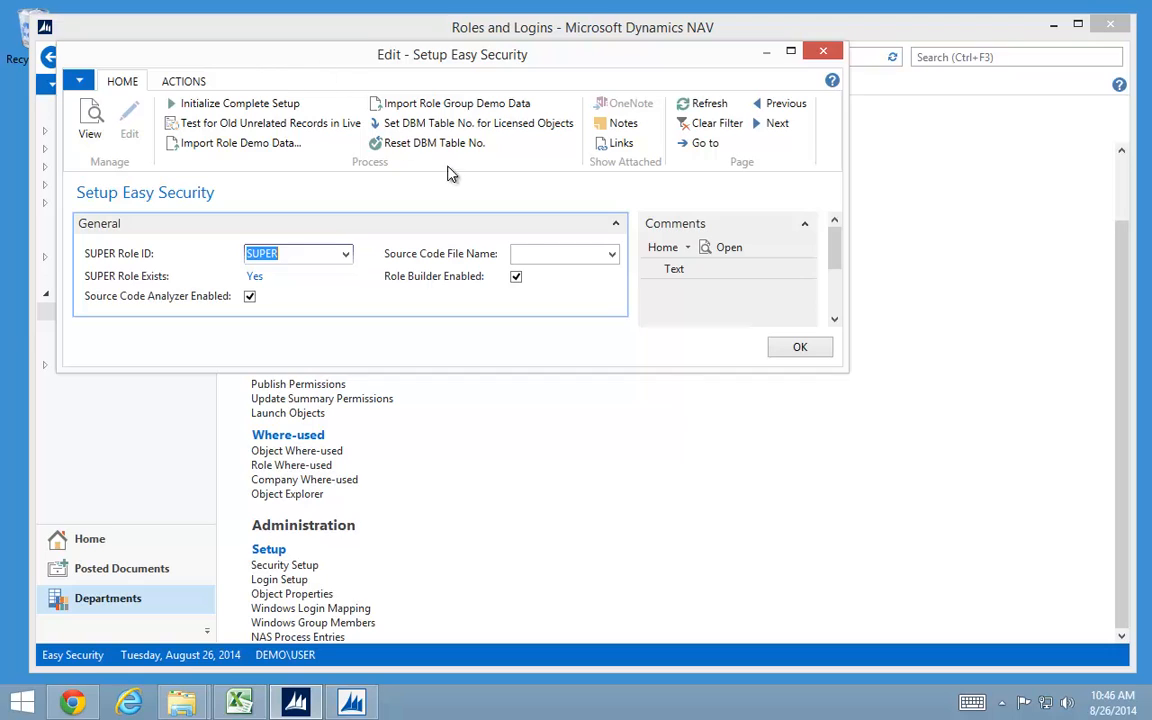
Set the source code file name to C:\Temp\AllObjects.txt, allowing the open-file component for this client session.
click(462, 256)
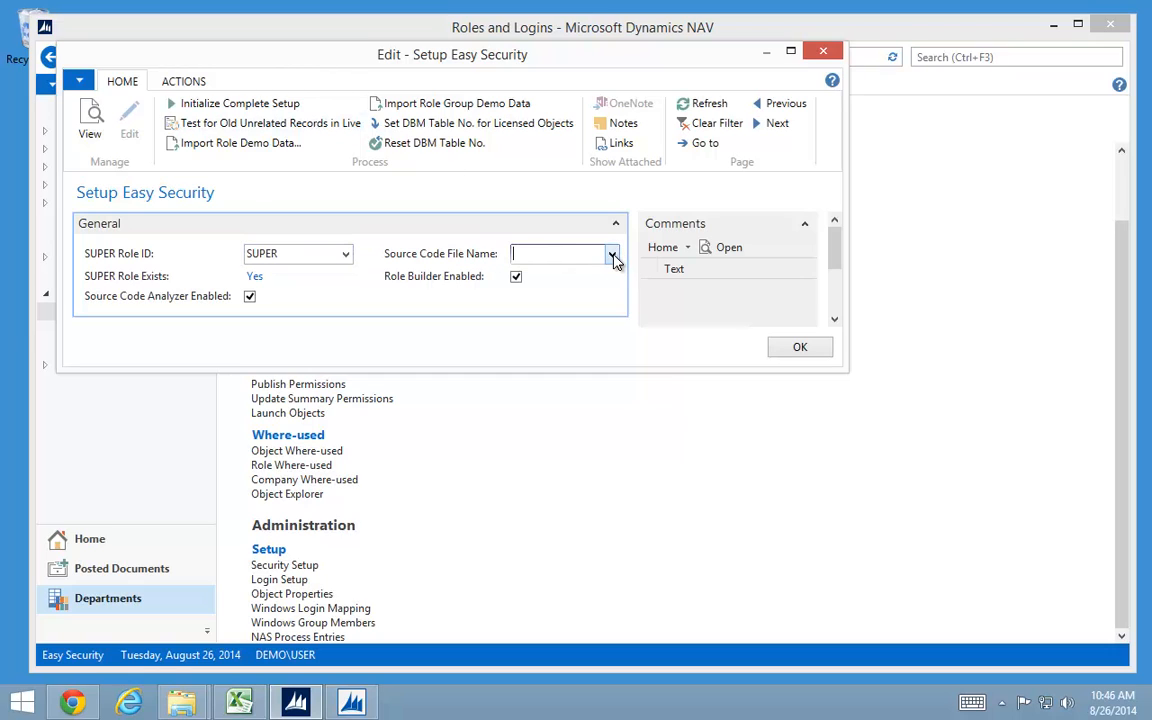
click(613, 256)
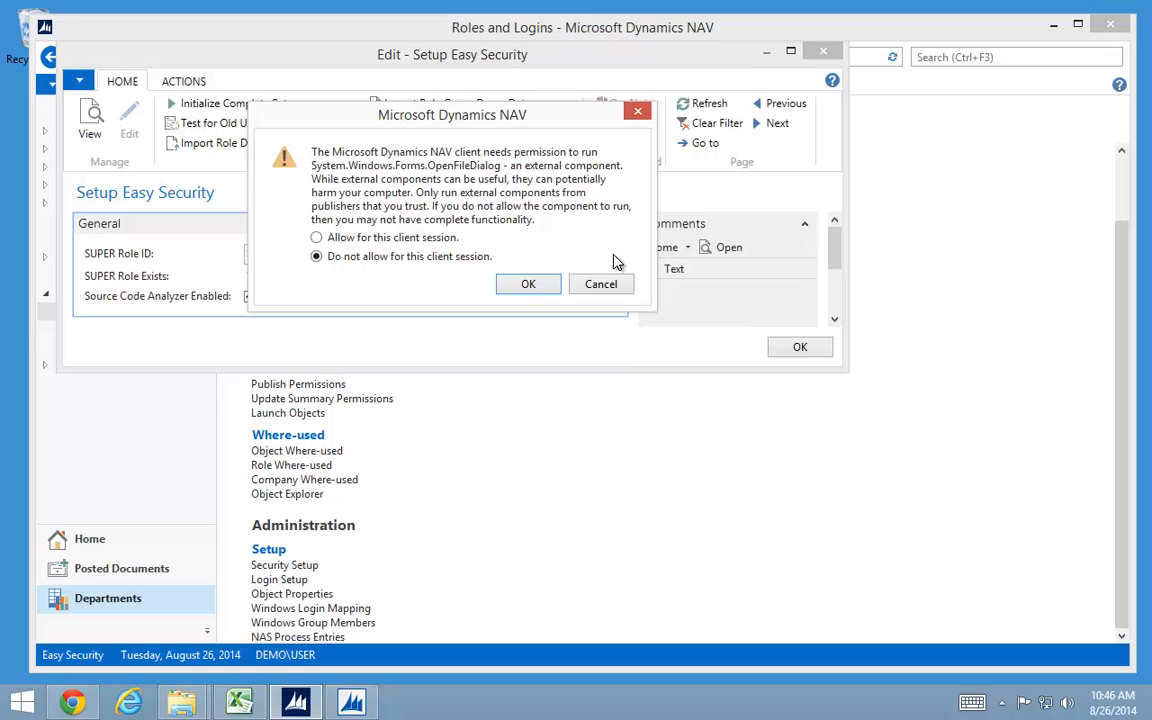
click(369, 241)
click(526, 284)
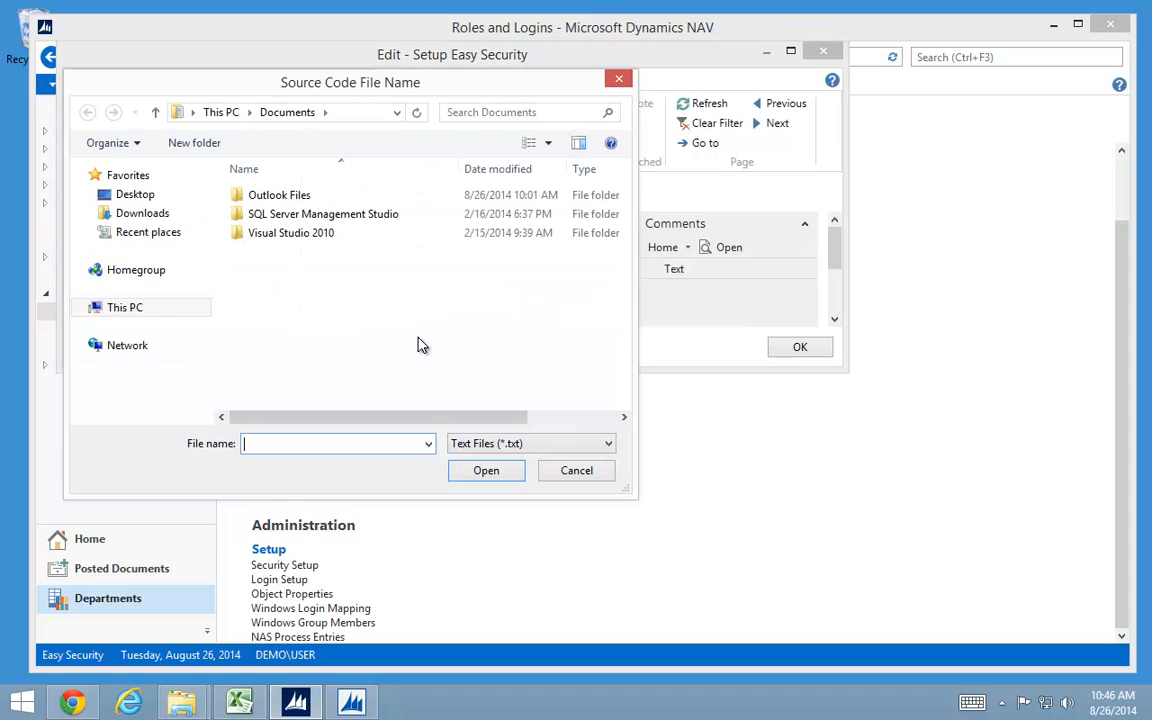
click(134, 394)
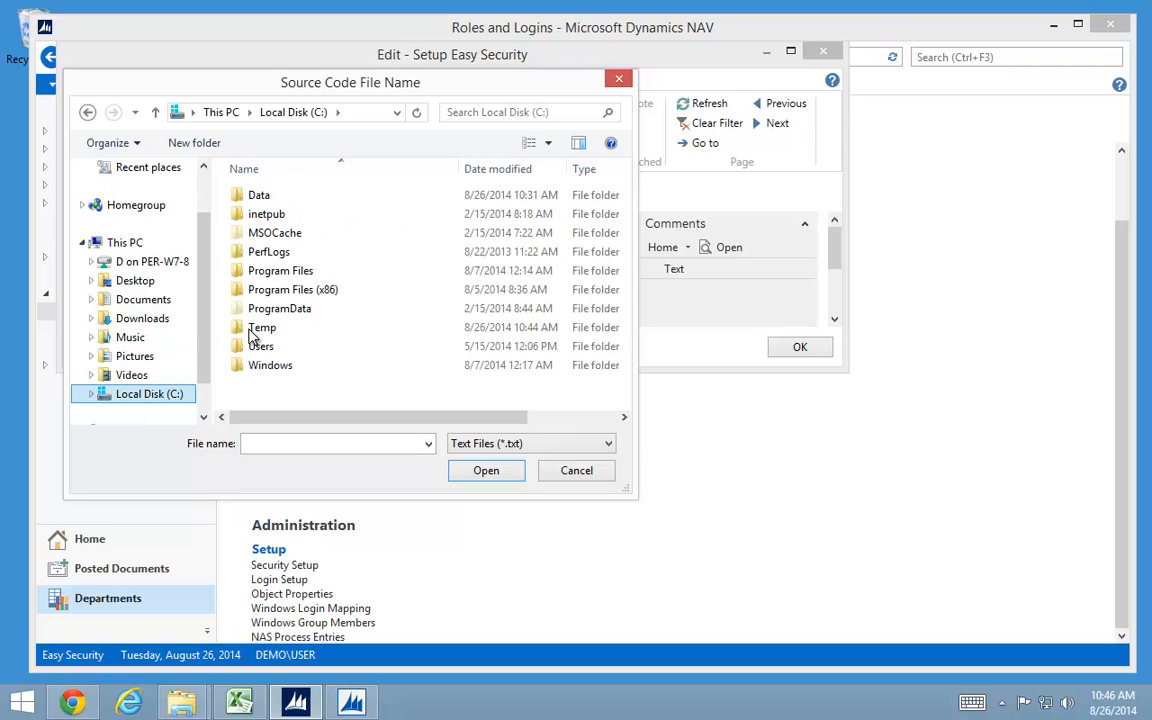
double_click(255, 328)
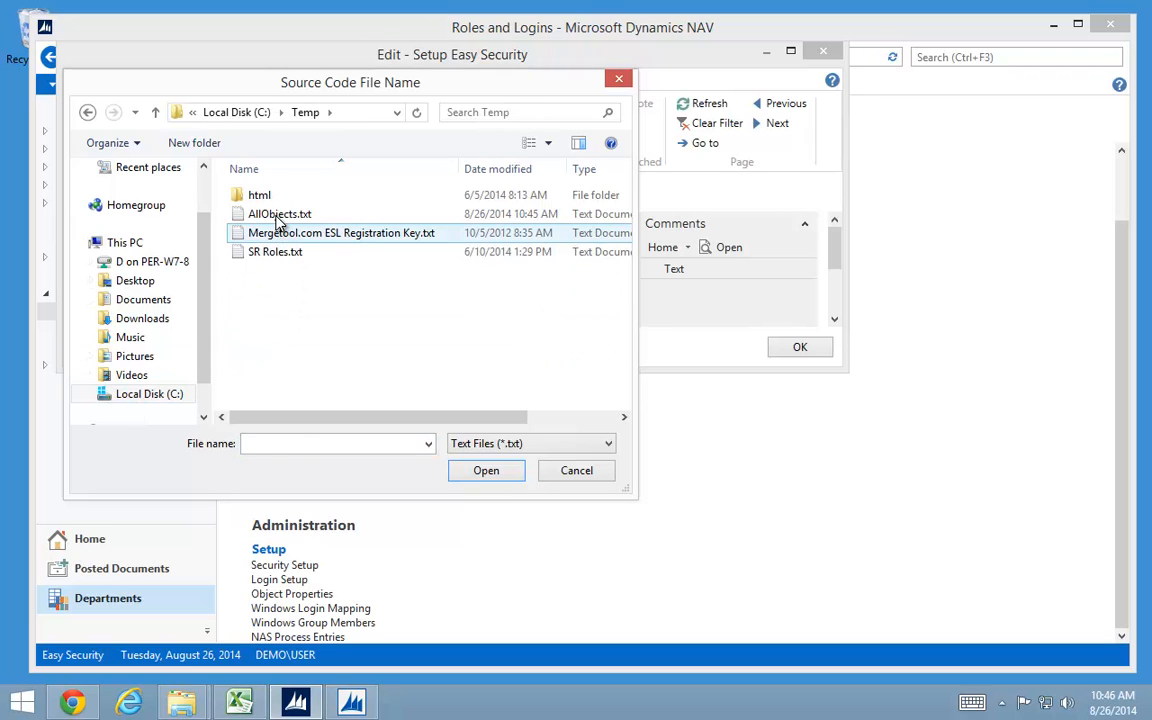
click(279, 216)
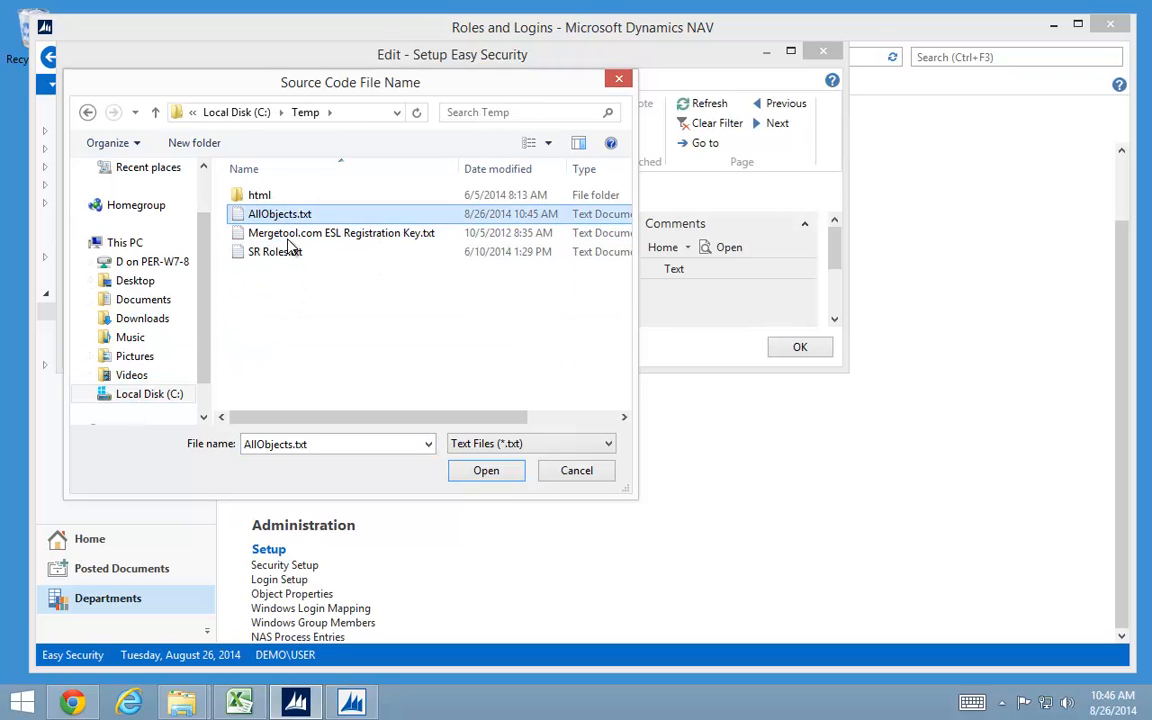
click(487, 472)
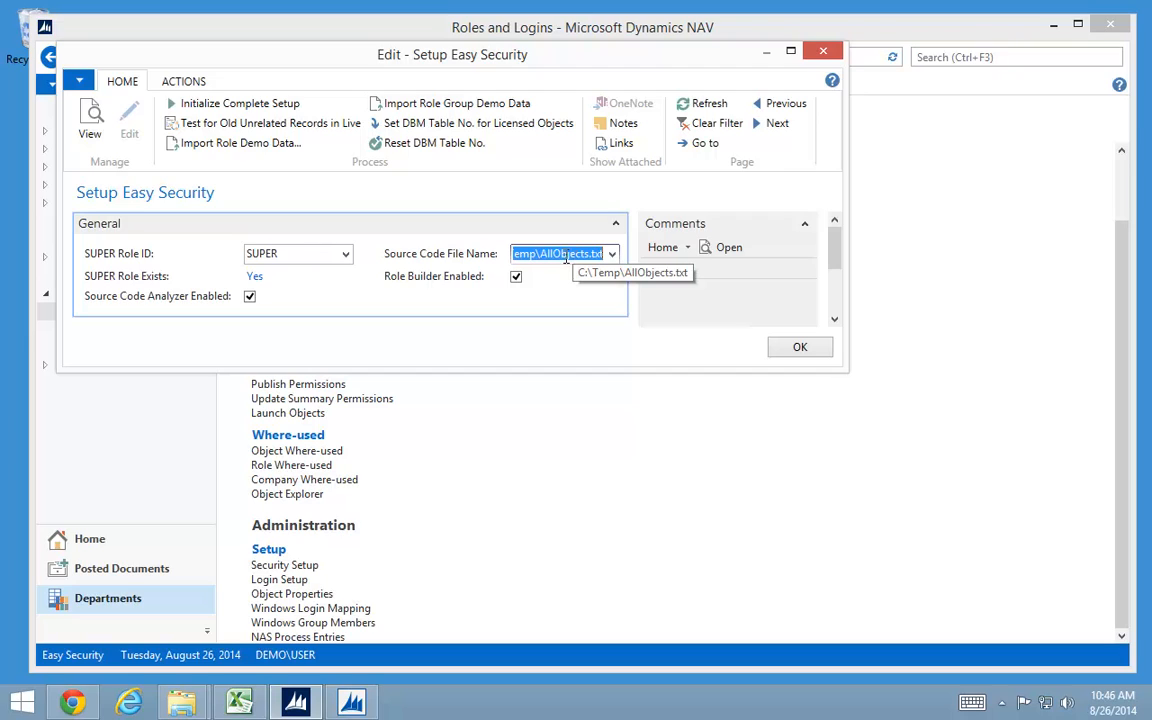
Run Initialize Complete Setup, acknowledge its messages through to completion, and close the Setup Easy Security window.
click(252, 112)
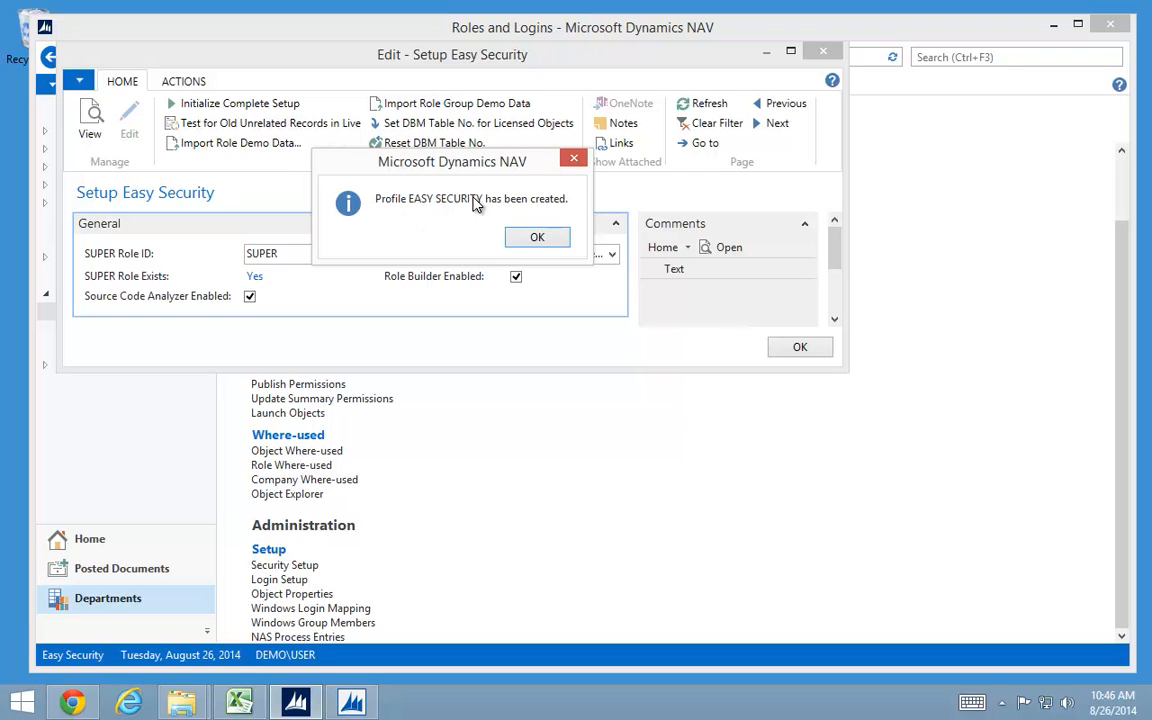
click(537, 240)
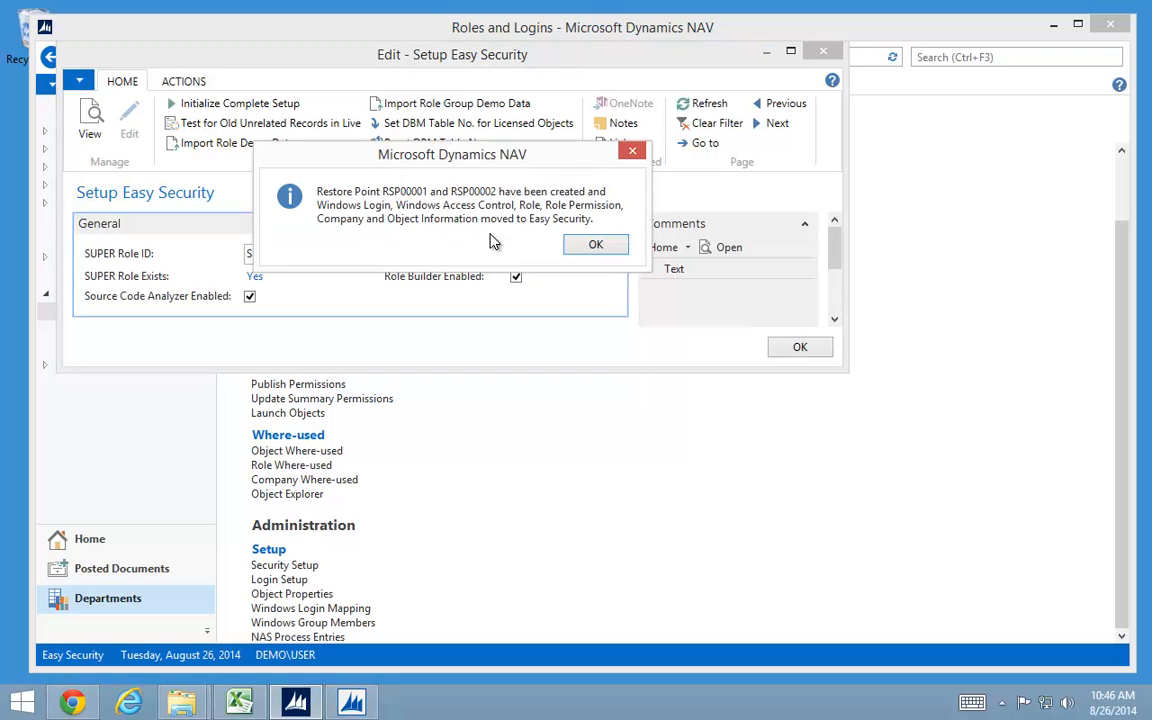
click(596, 246)
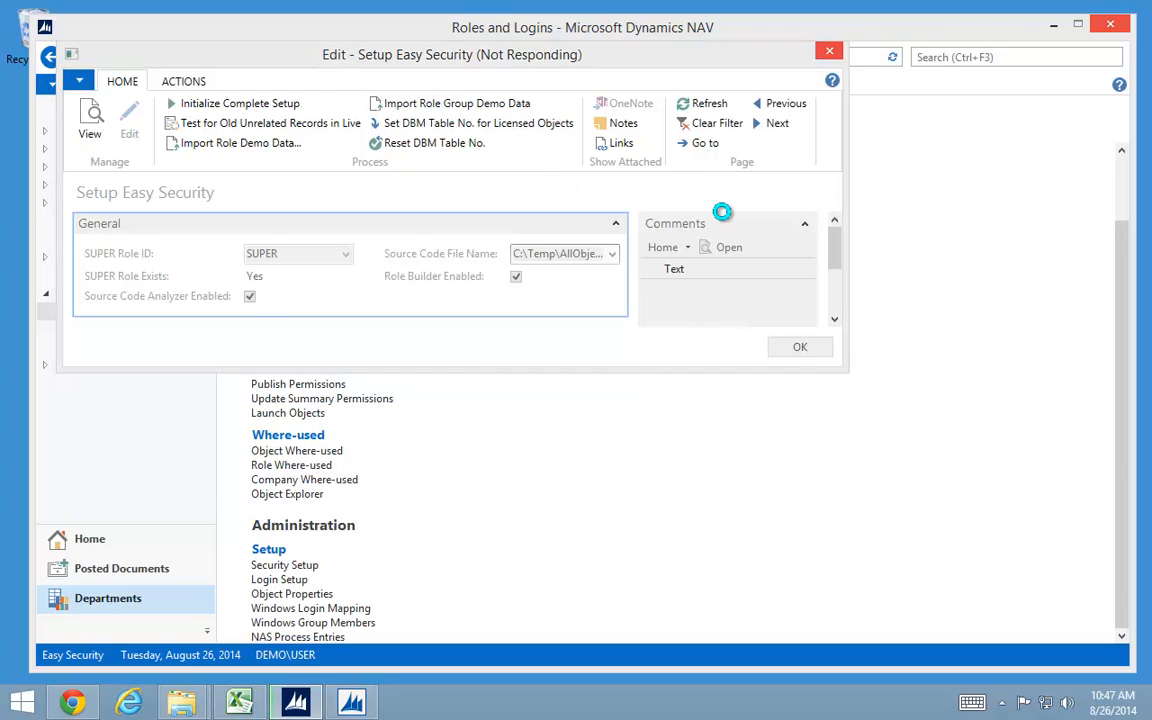
key(alt+Tab)
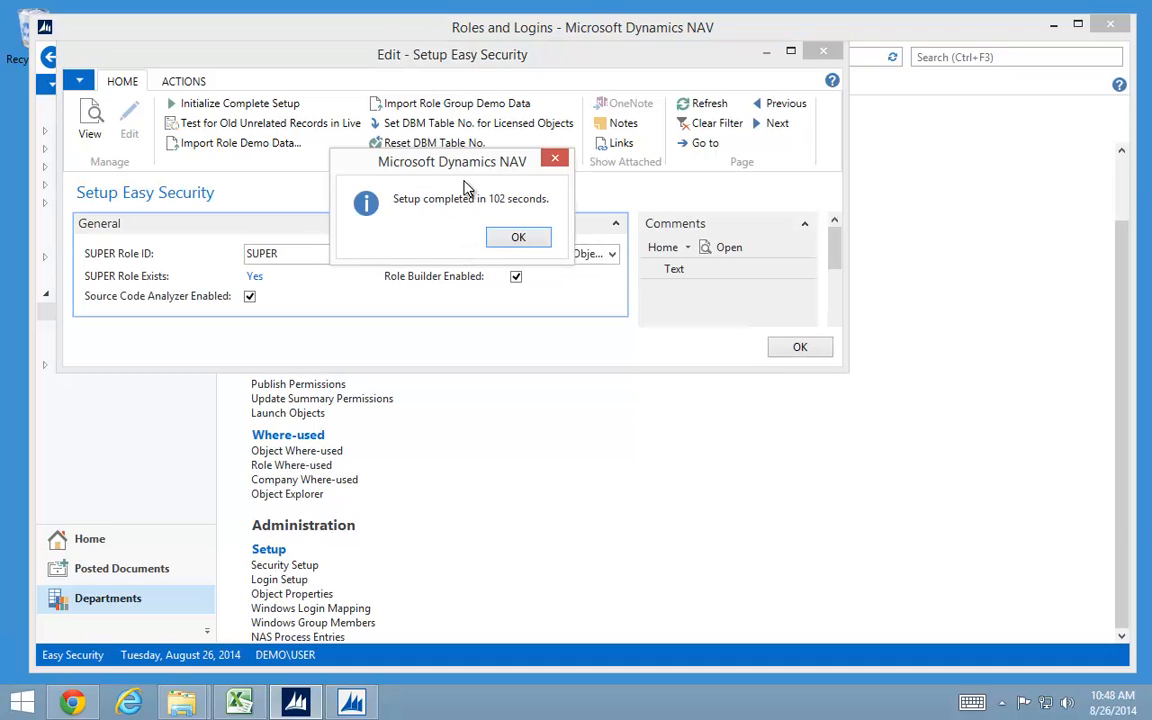
click(519, 238)
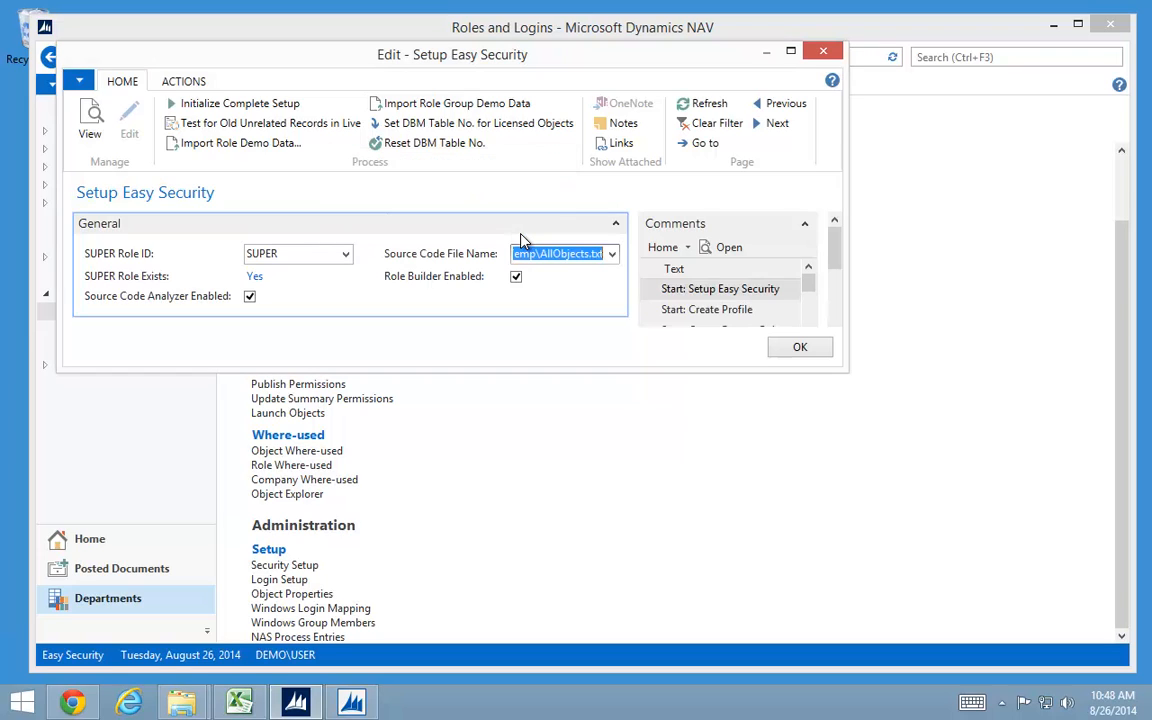
click(810, 349)
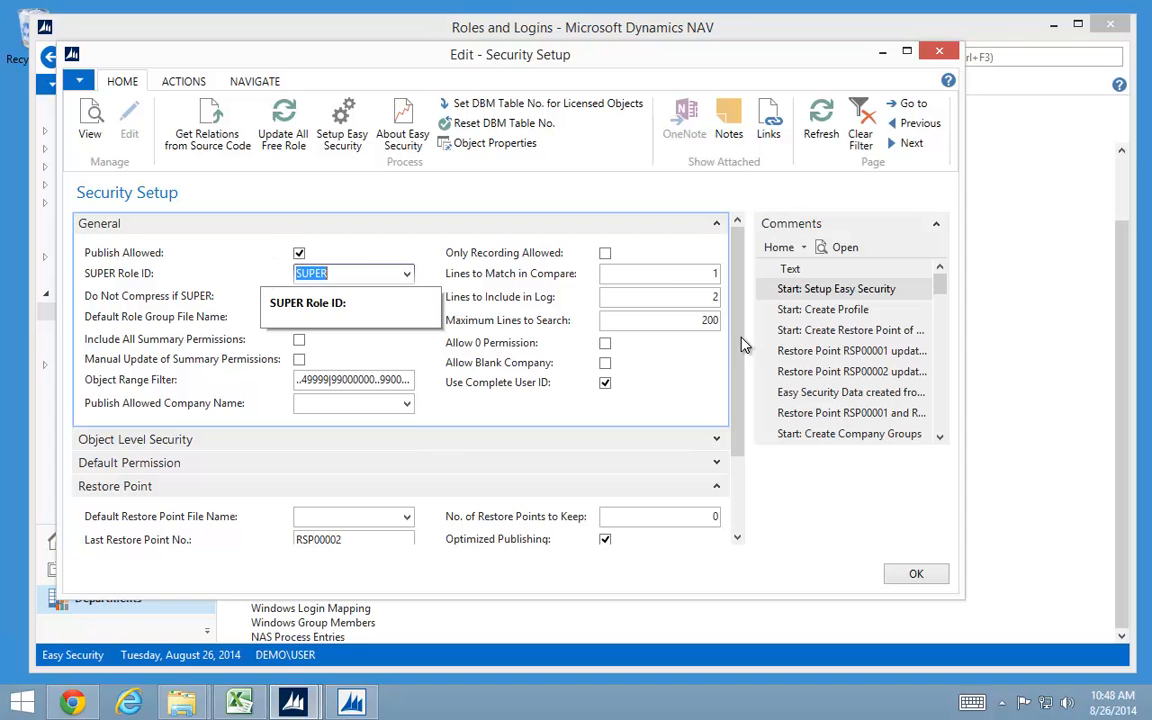
Review the setup comments in Security Setup, set the number of restore points to keep to 20, and close the window.
mouse_move(943, 296)
mouse_down()
mouse_move(951, 437)
mouse_move(945, 288)
mouse_up()
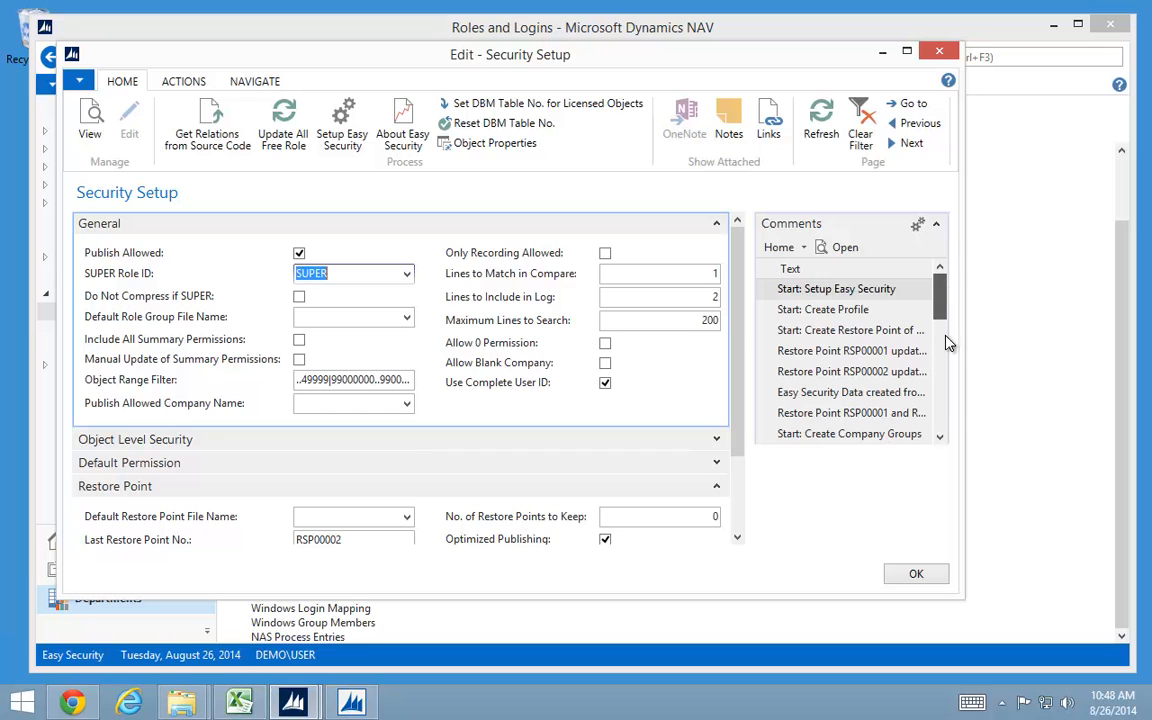
scroll(874, 337, down, 5)
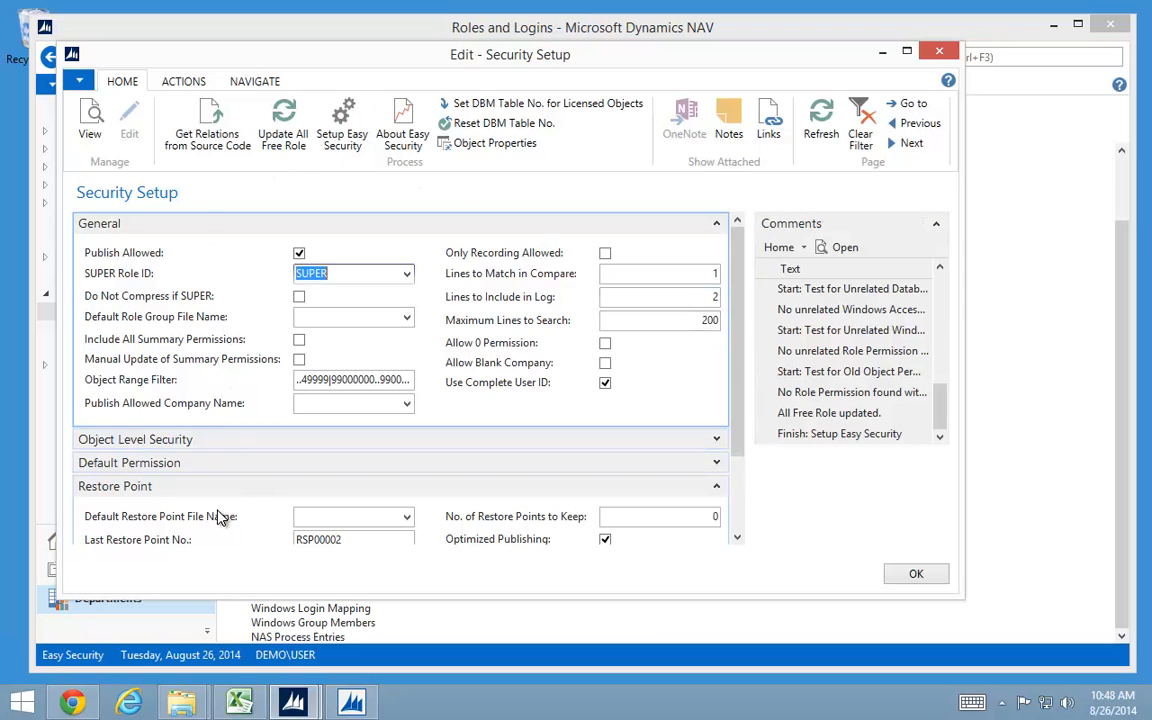
click(648, 516)
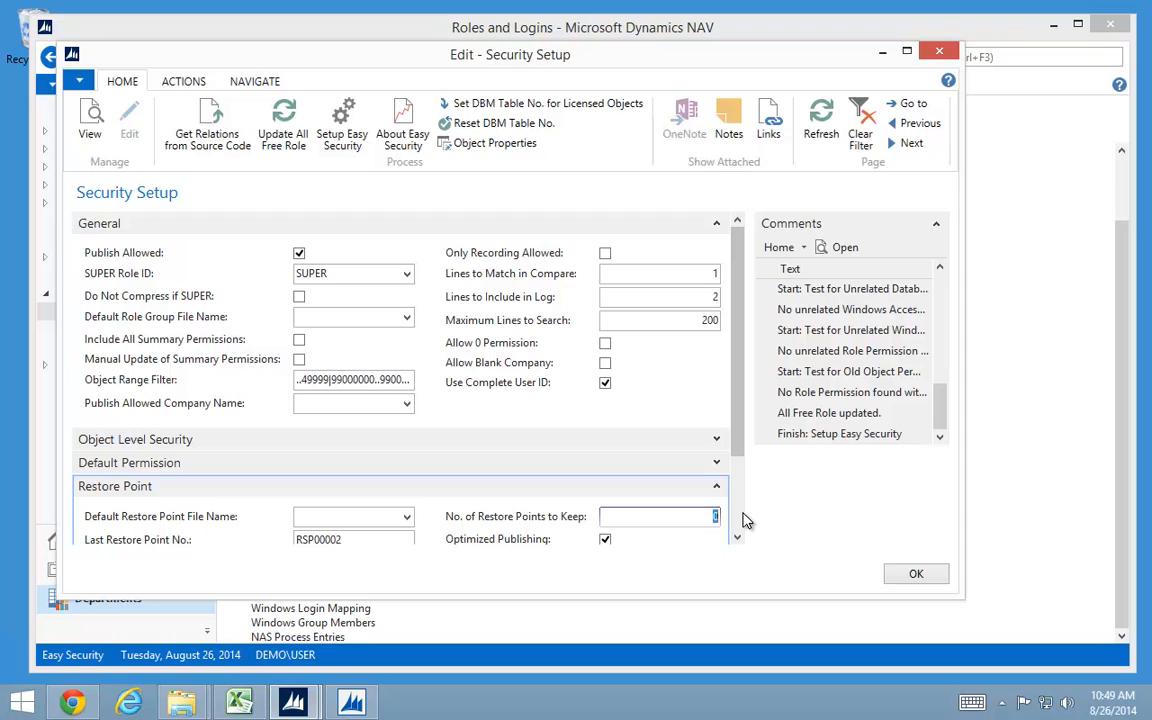
key(Tab)
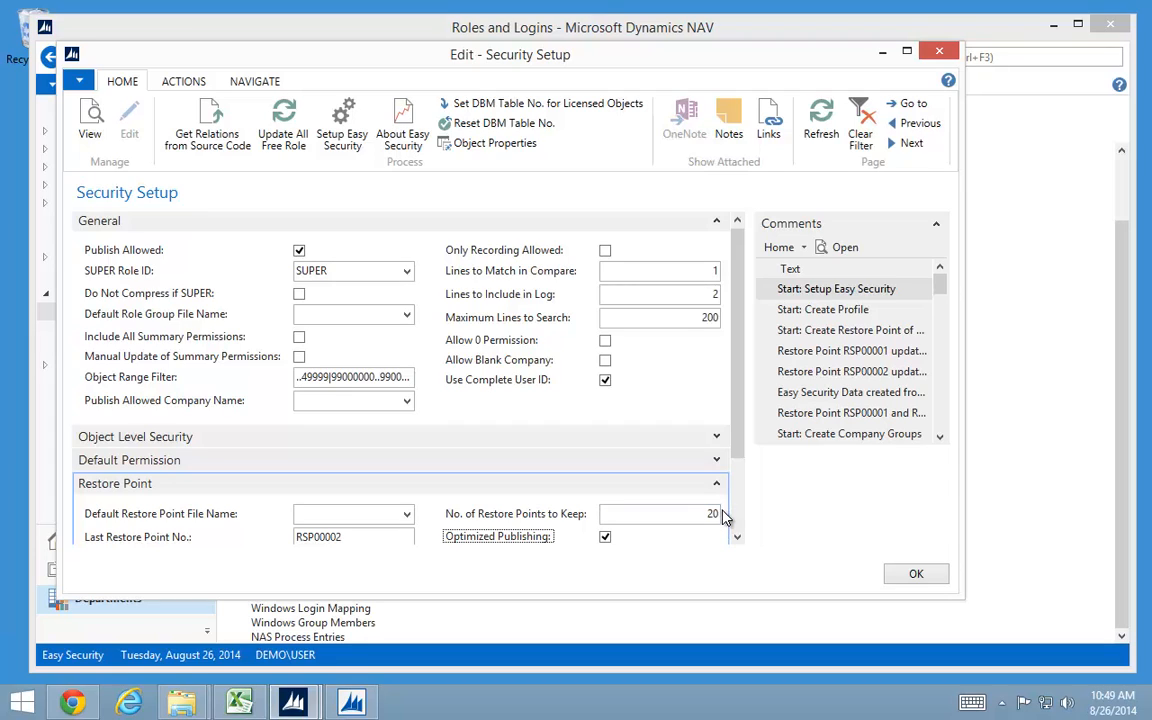
click(925, 579)
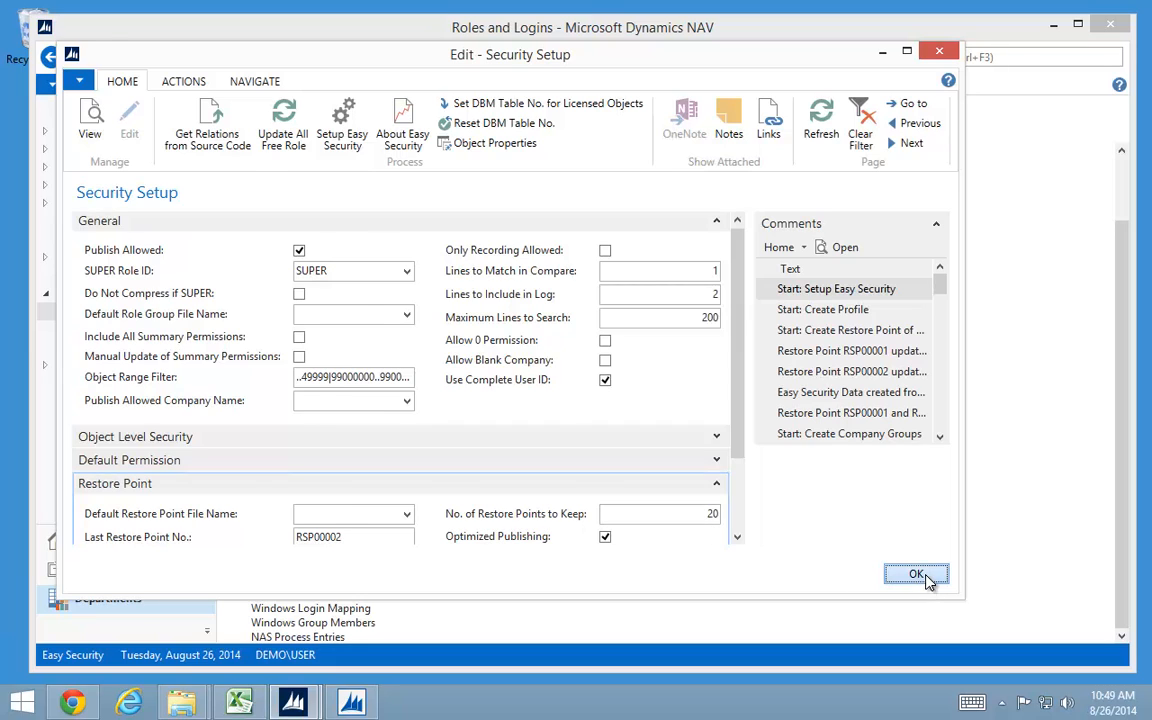
Open the Easy Security Logins list and examine the roles on the first login's card, then close the card.
scroll(750, 437, up, 2)
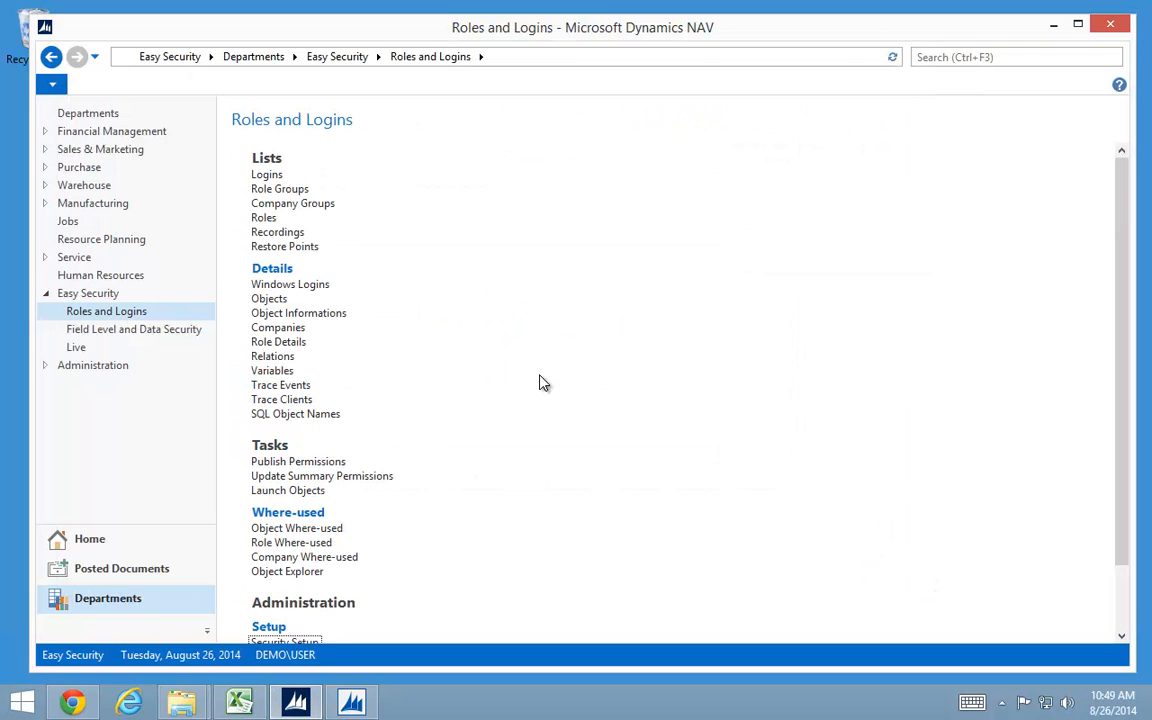
click(266, 177)
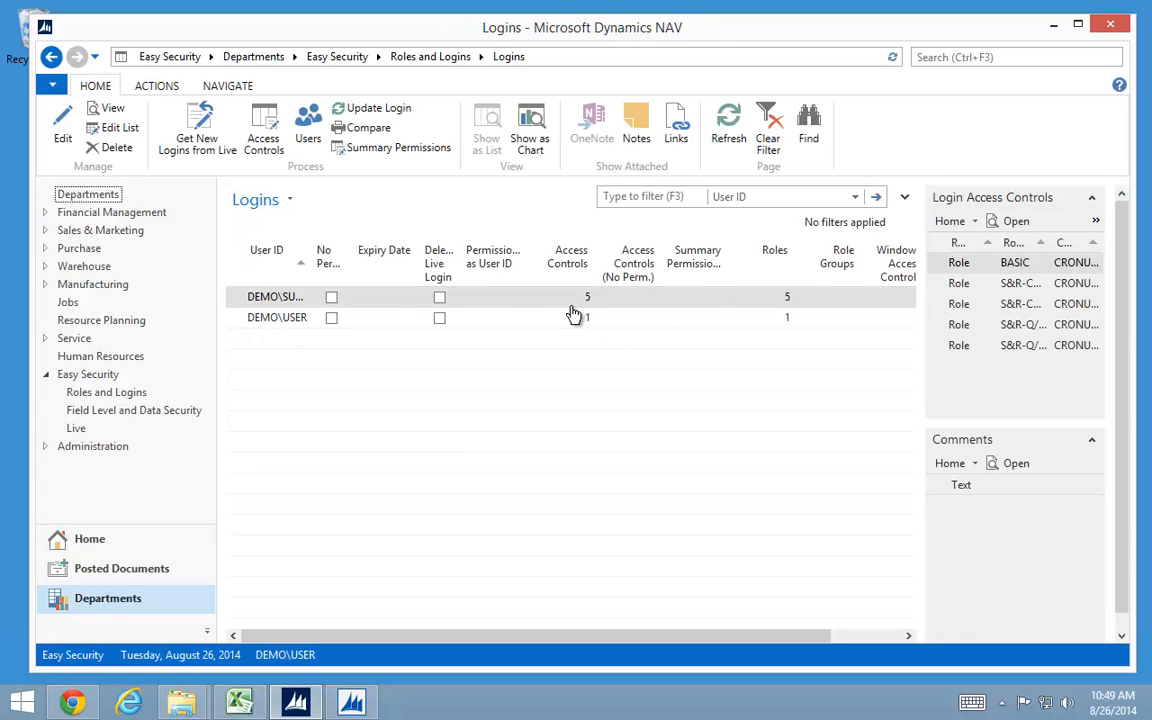
double_click(229, 303)
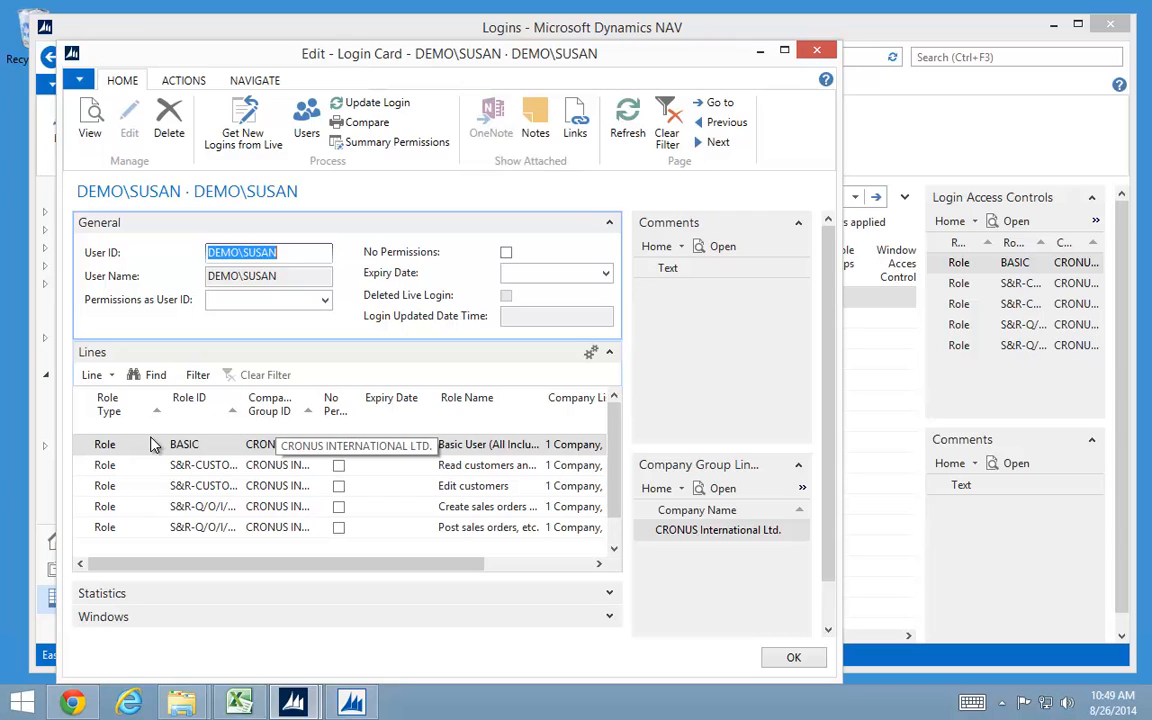
key(Escape)
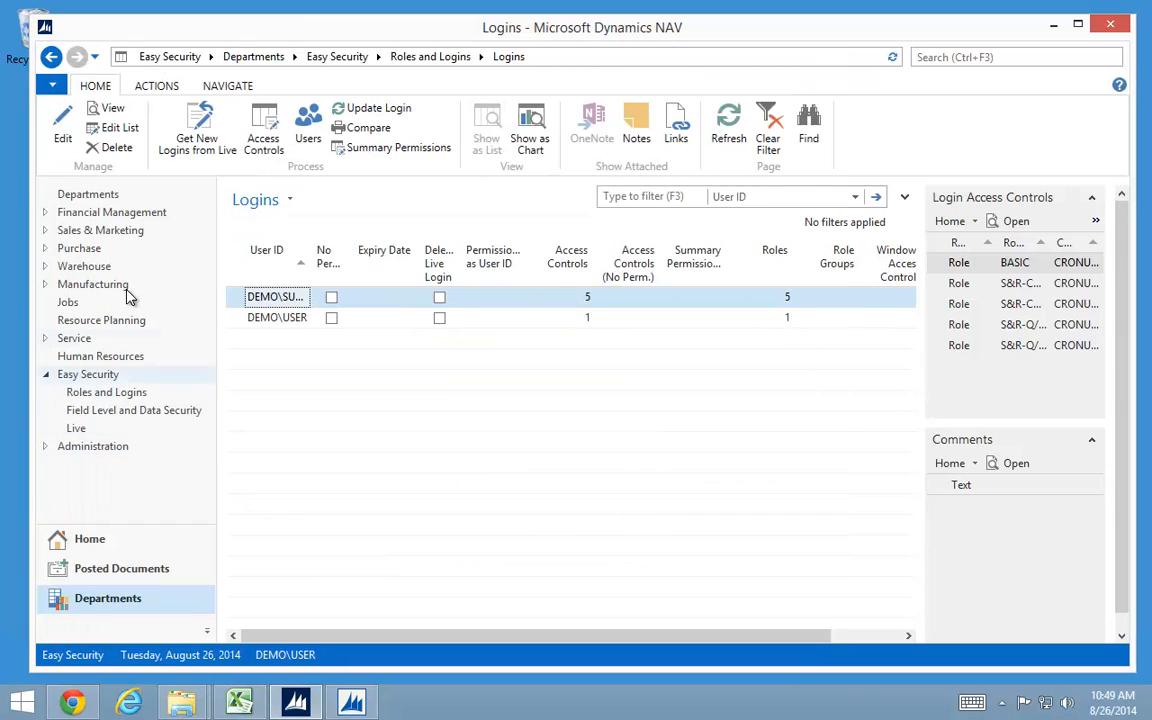
Open the Easy Security Roles list, examine the BASIC role's card and its Role Builder Permissions, and close both windows.
click(100, 392)
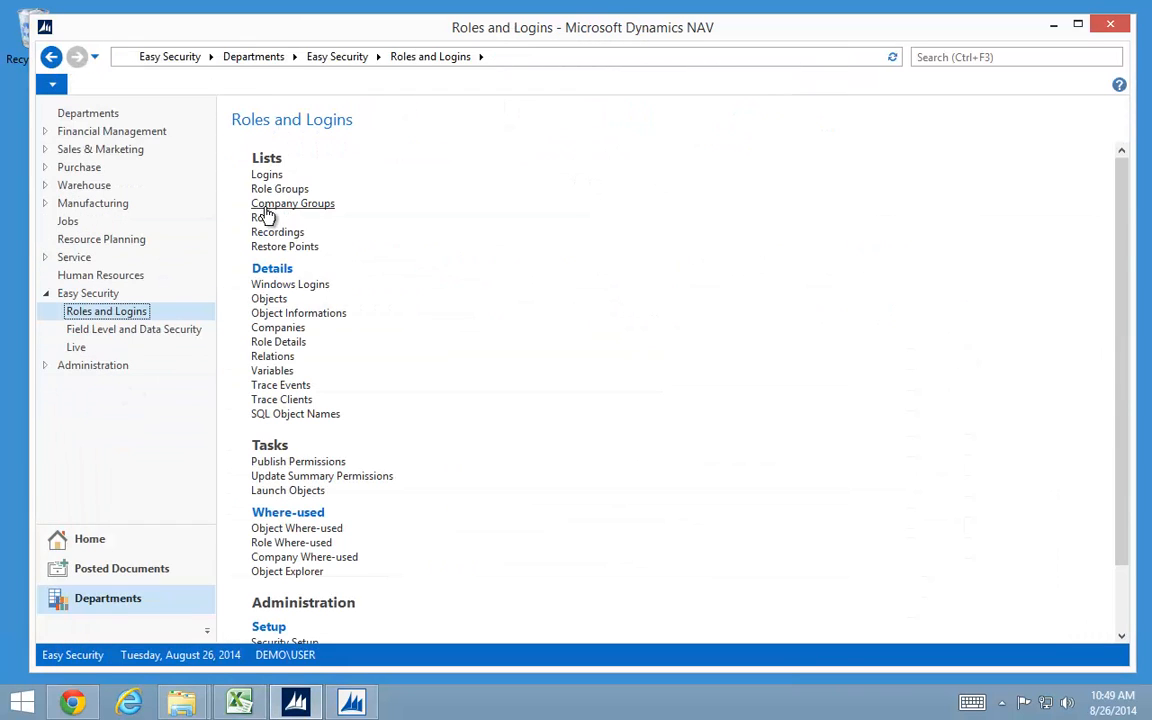
click(263, 220)
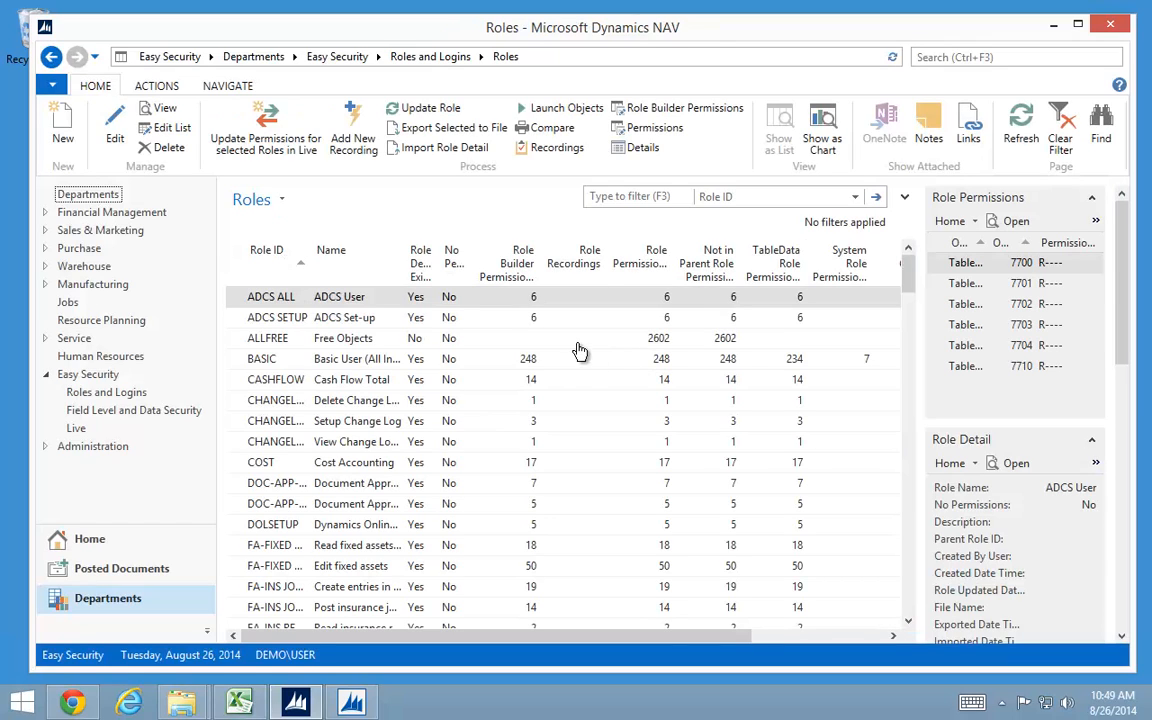
click(327, 364)
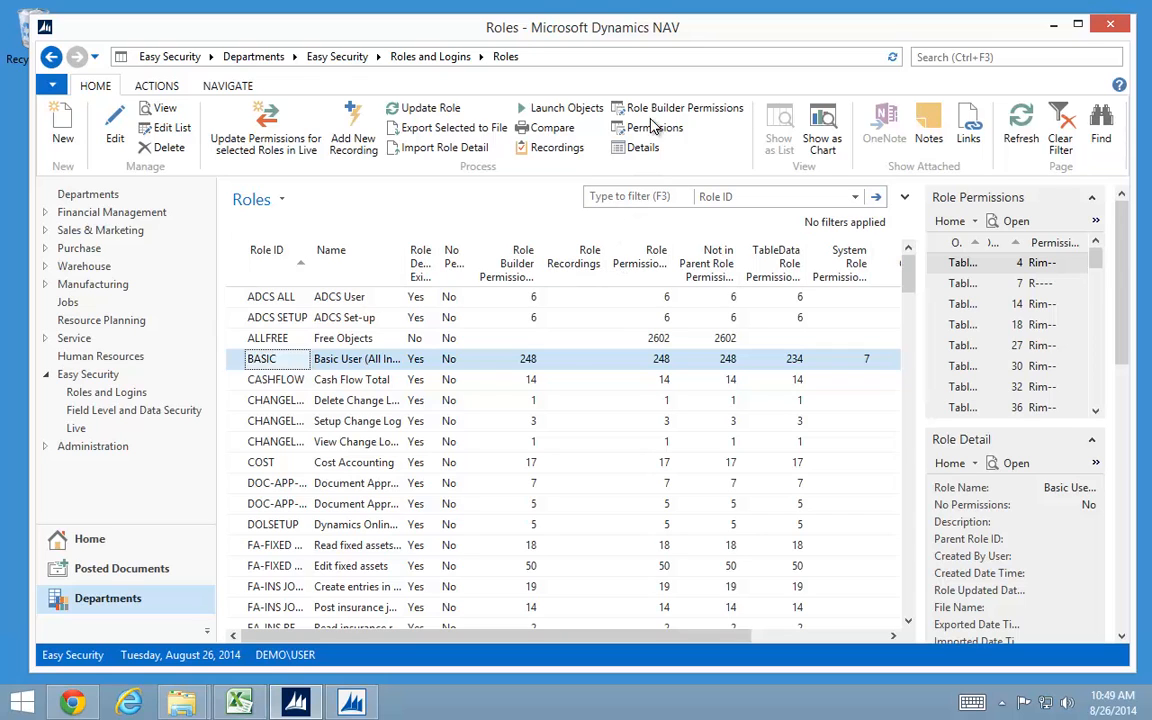
double_click(237, 364)
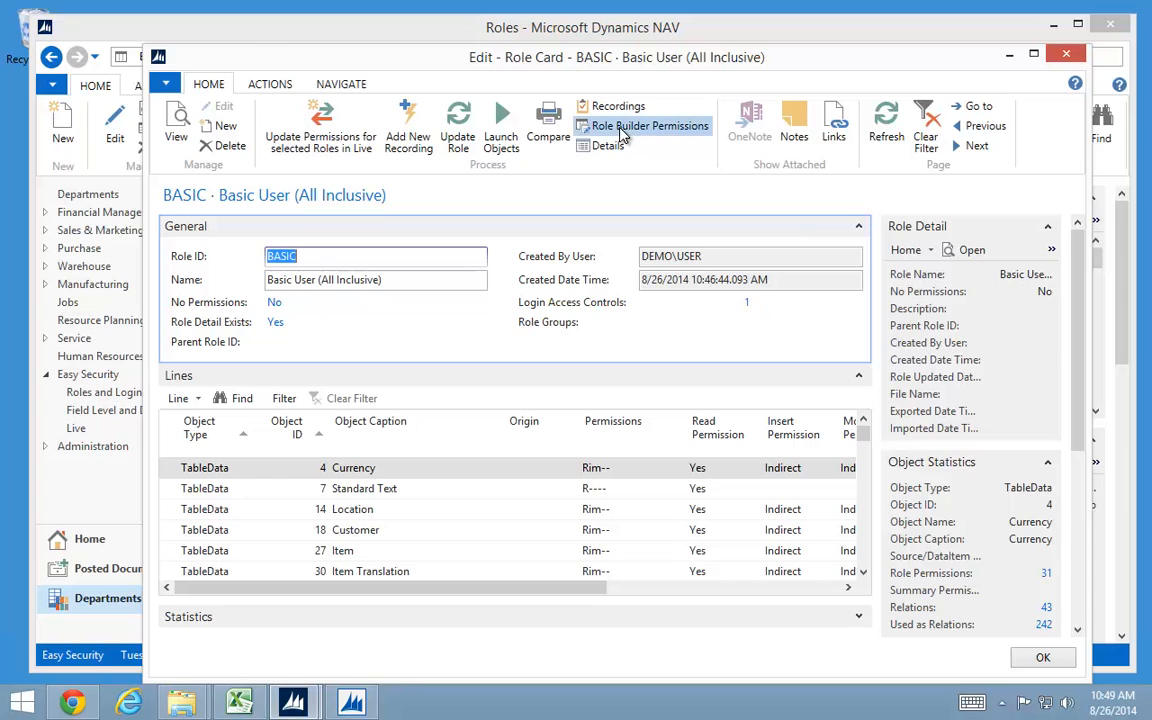
click(623, 135)
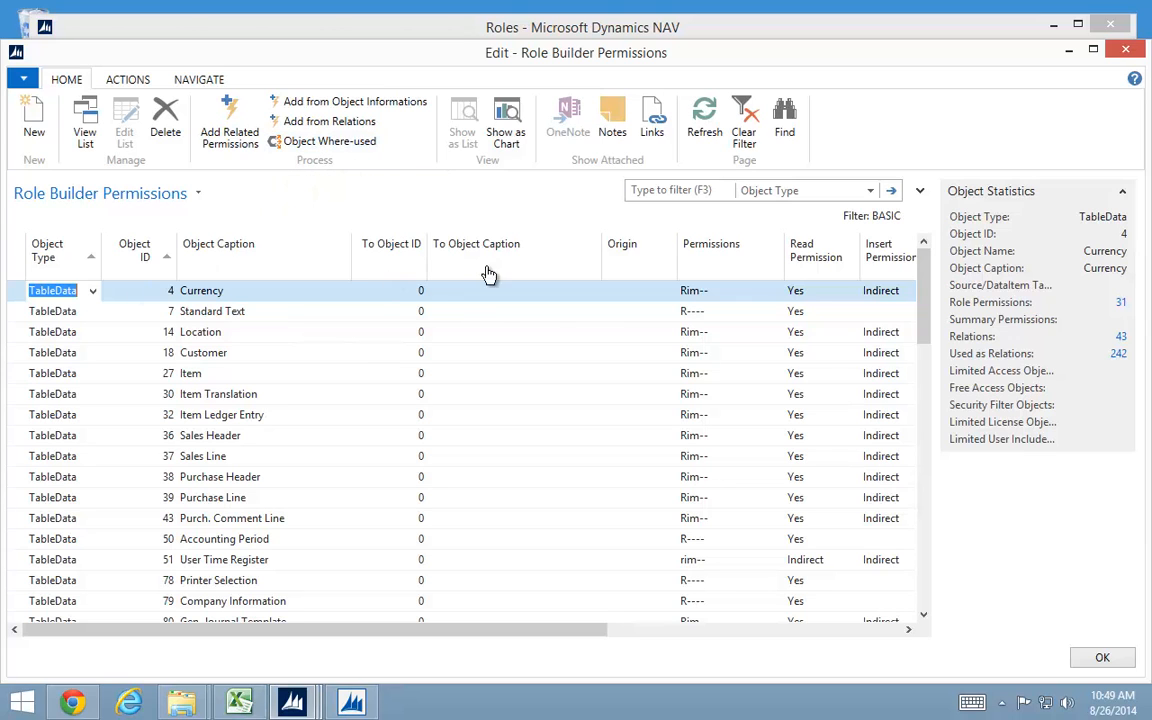
key(Escape)
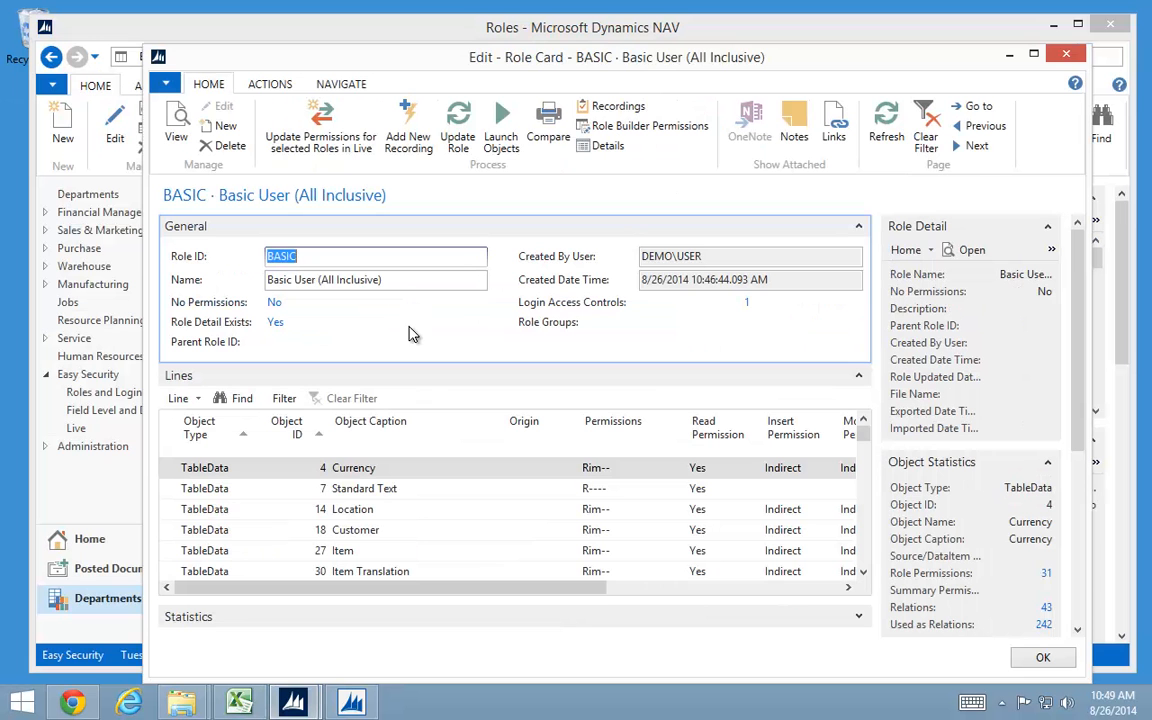
key(Escape)
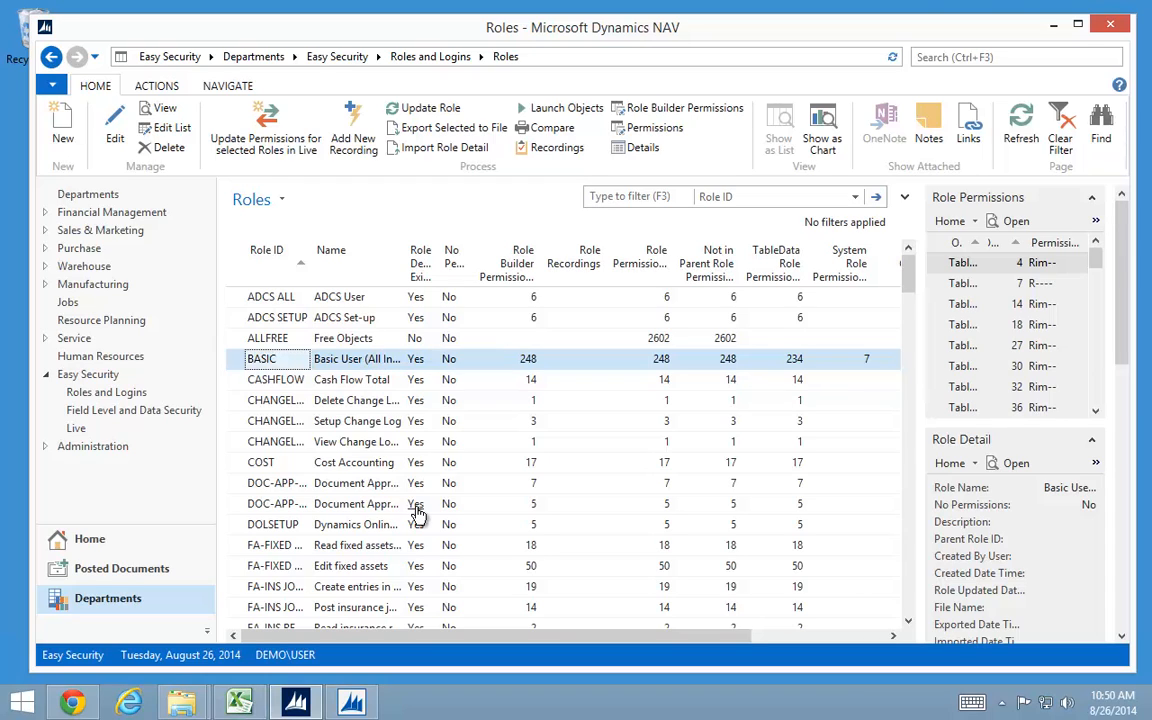
Switch to Excel to check the Roles and Logins tasks in the install overview, and minimize the workbook.
click(238, 705)
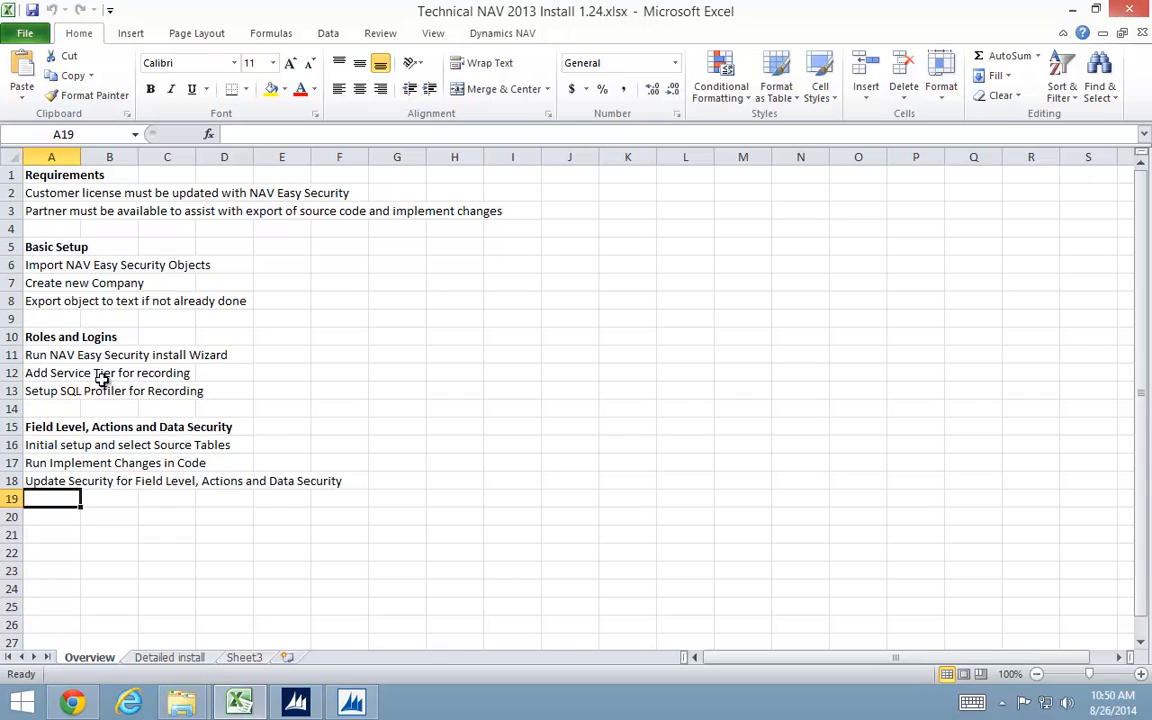
click(1071, 12)
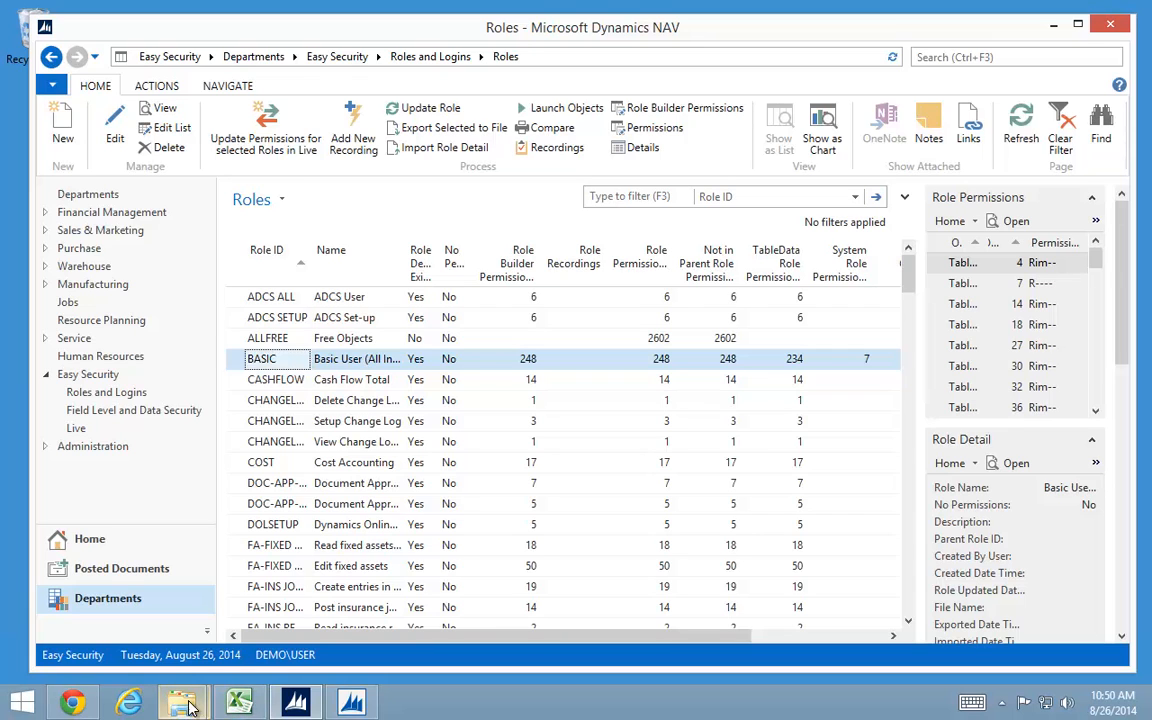
Find Administrative Tools through a Windows search, open Computer Management, and display the Users folder under Local Users and Groups.
click(25, 707)
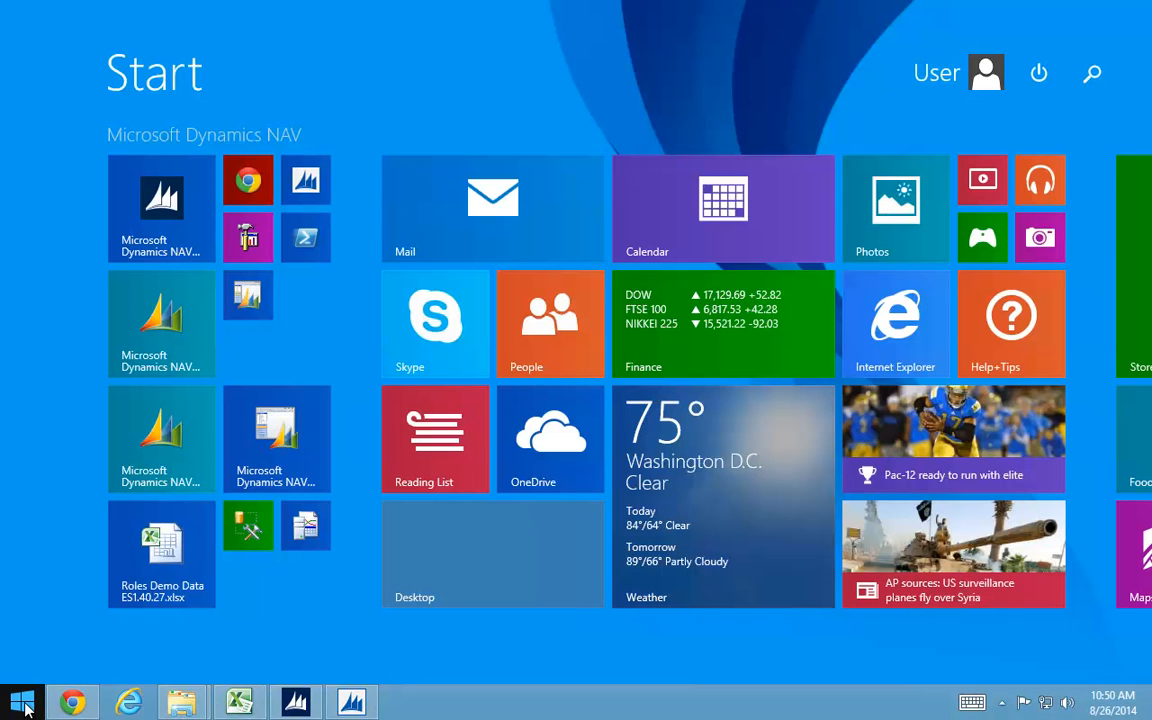
text(comp)
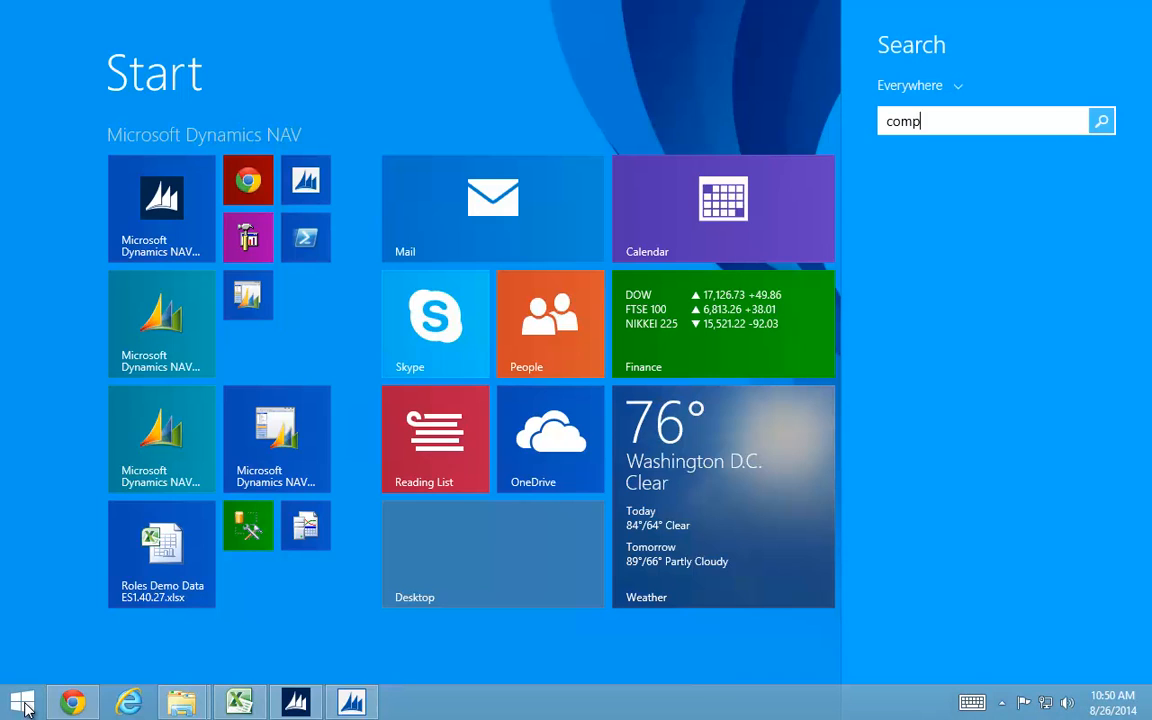
text(uter mana)
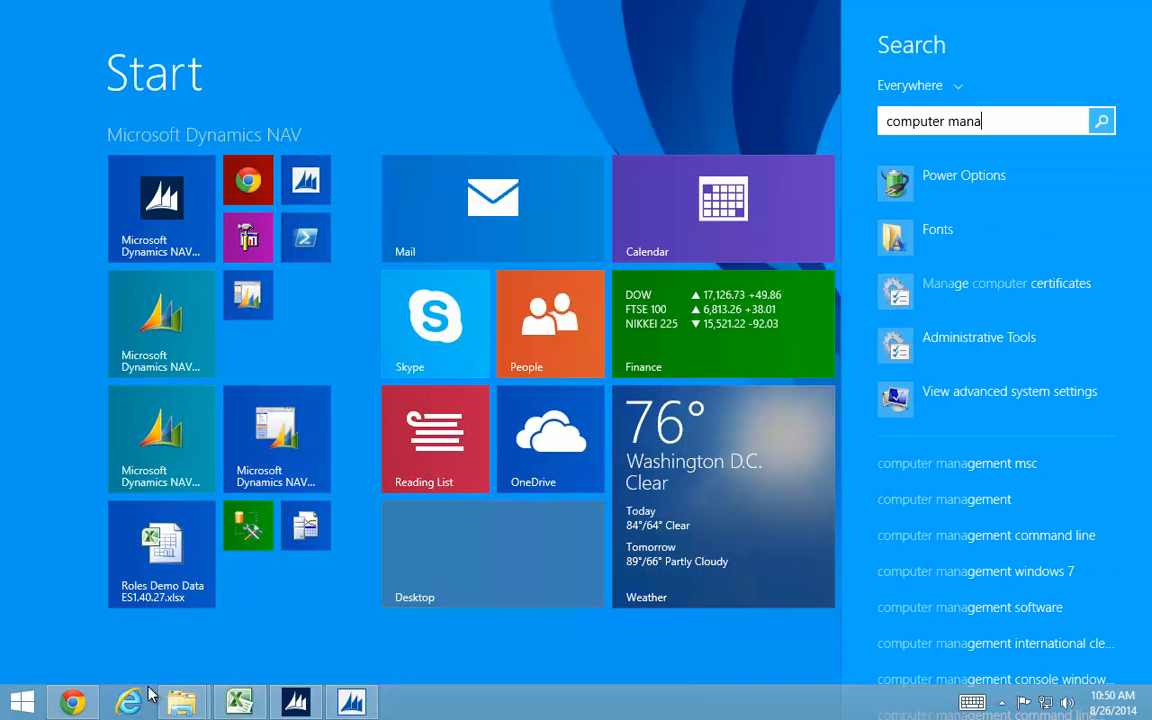
click(972, 343)
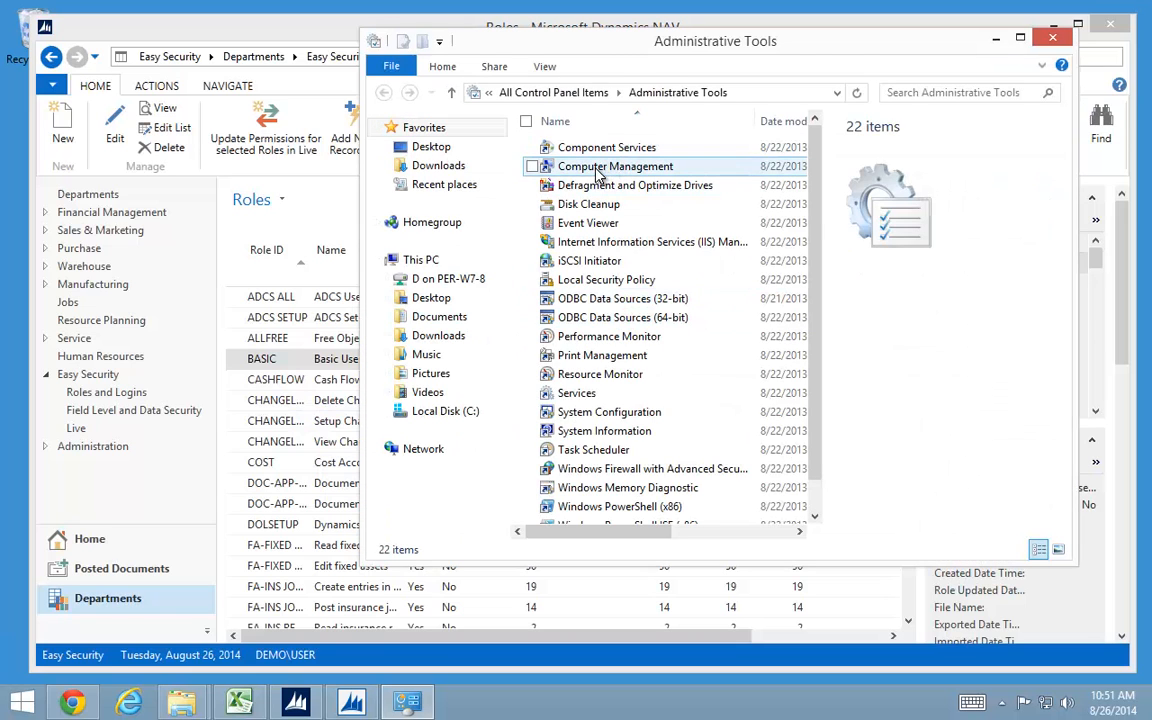
click(566, 167)
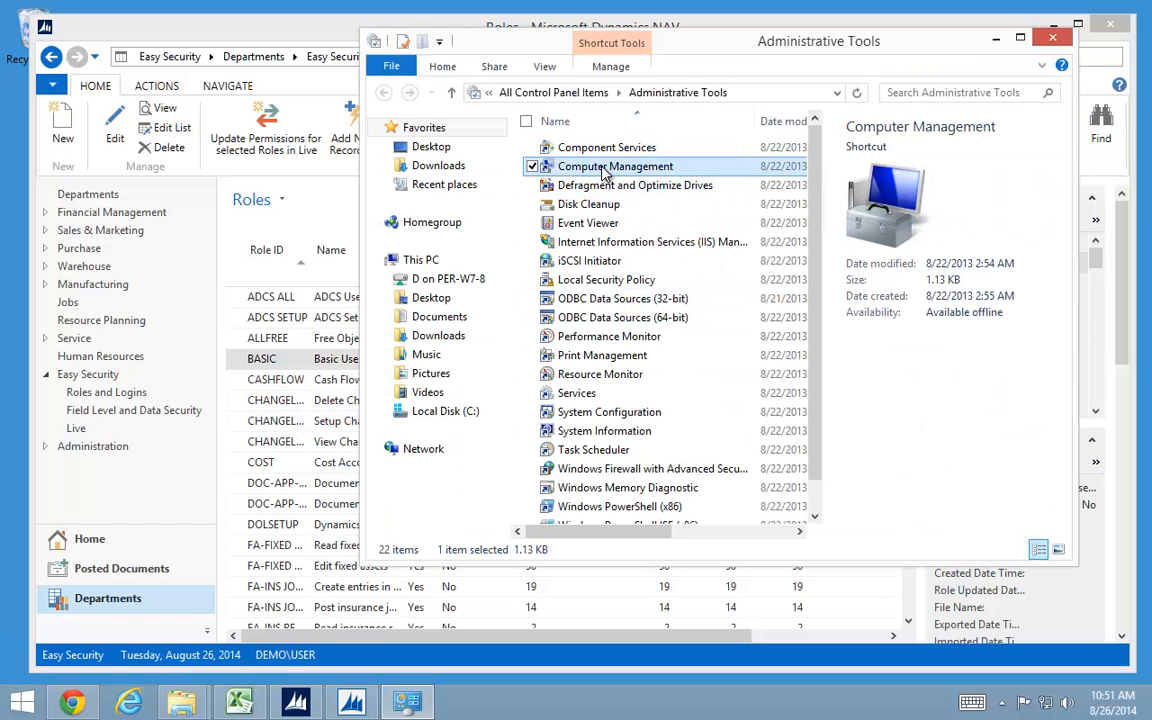
double_click(603, 170)
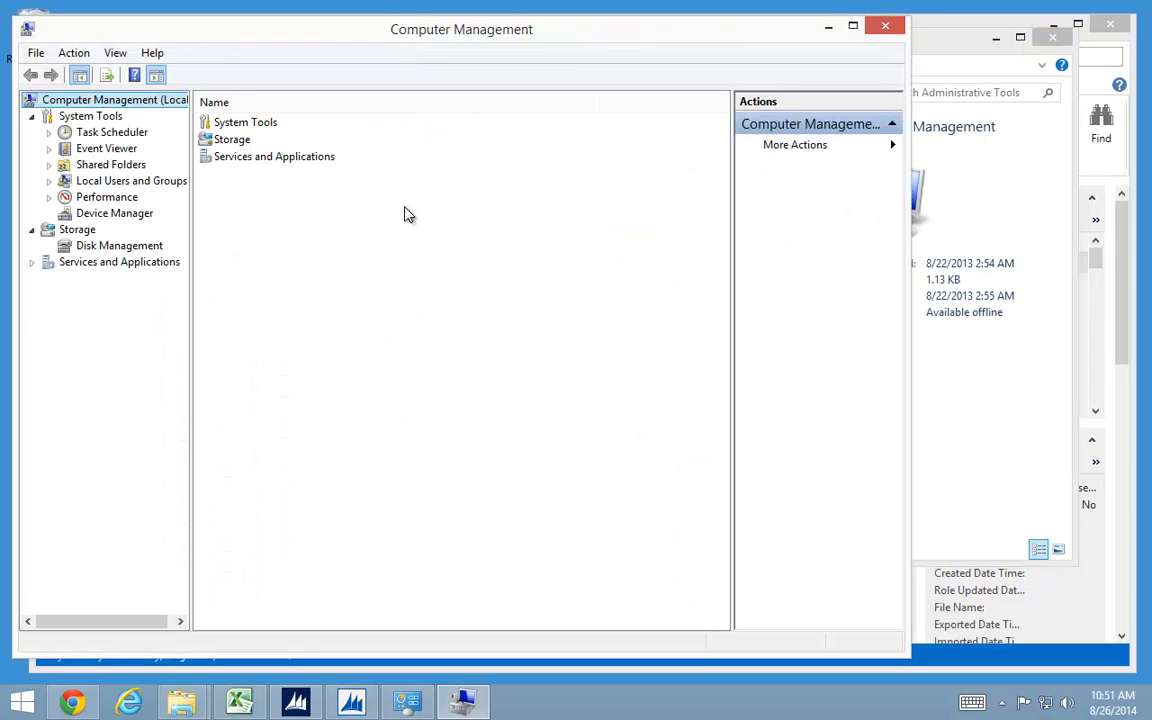
click(49, 181)
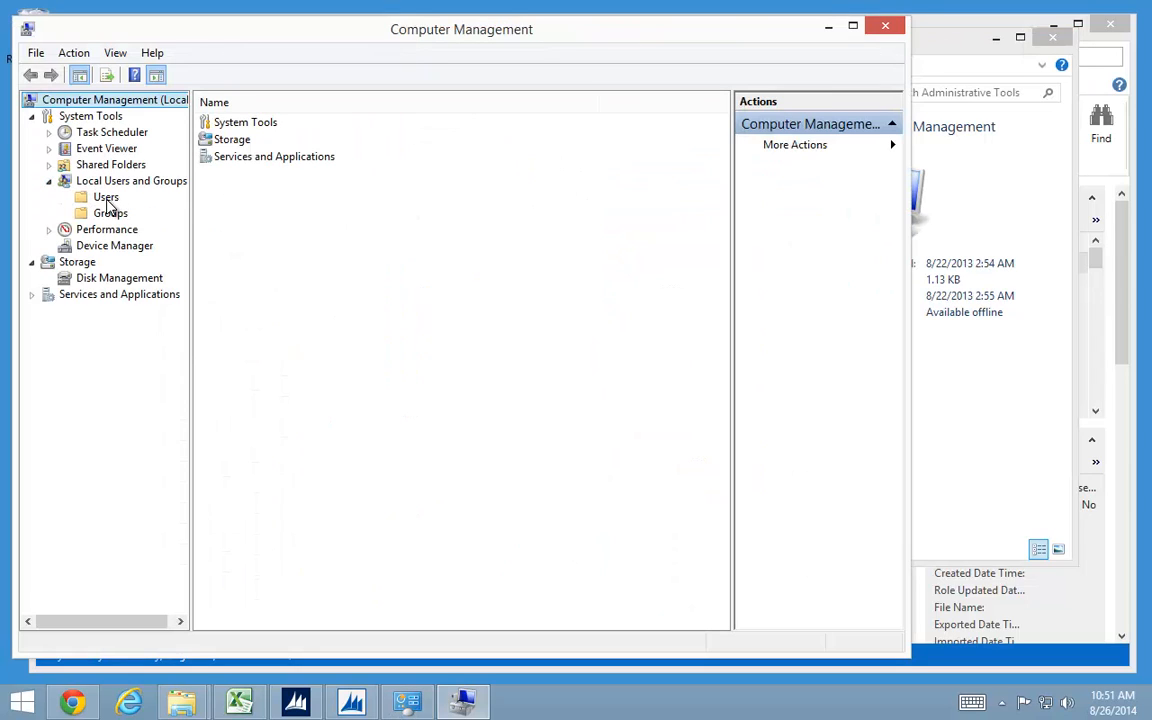
click(105, 199)
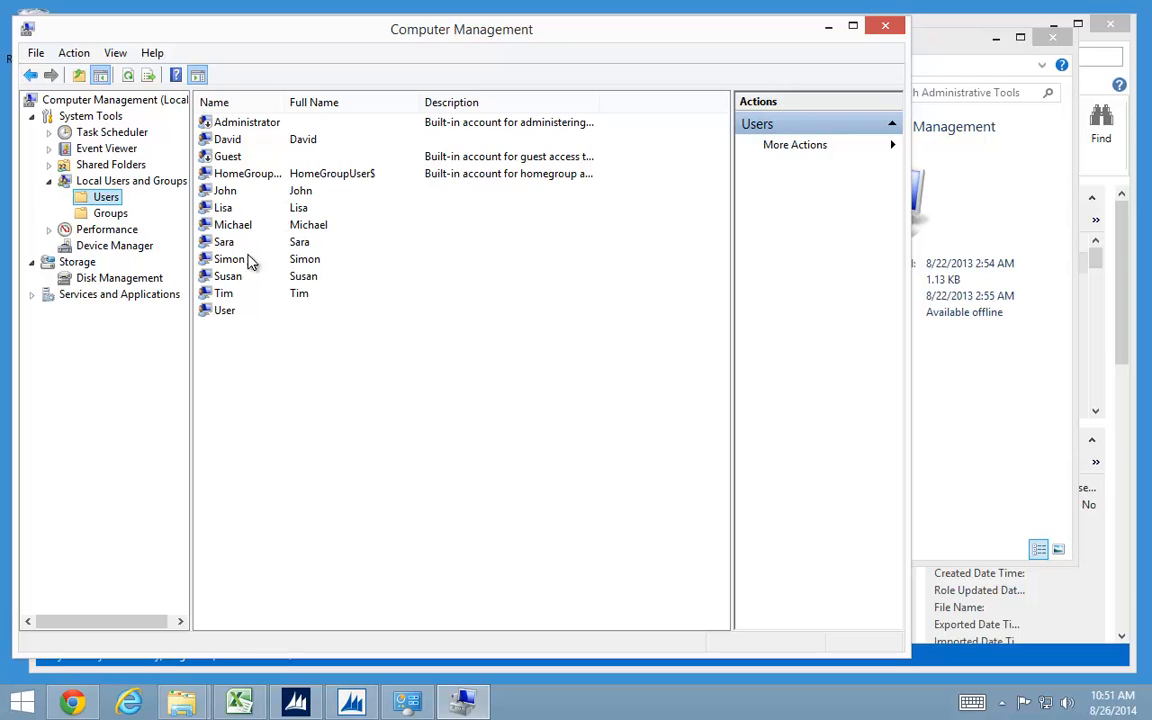
Create the local user NAVRecording, entering and confirming the account password, with no forced change at next logon and a password that never expires.
right_click(313, 395)
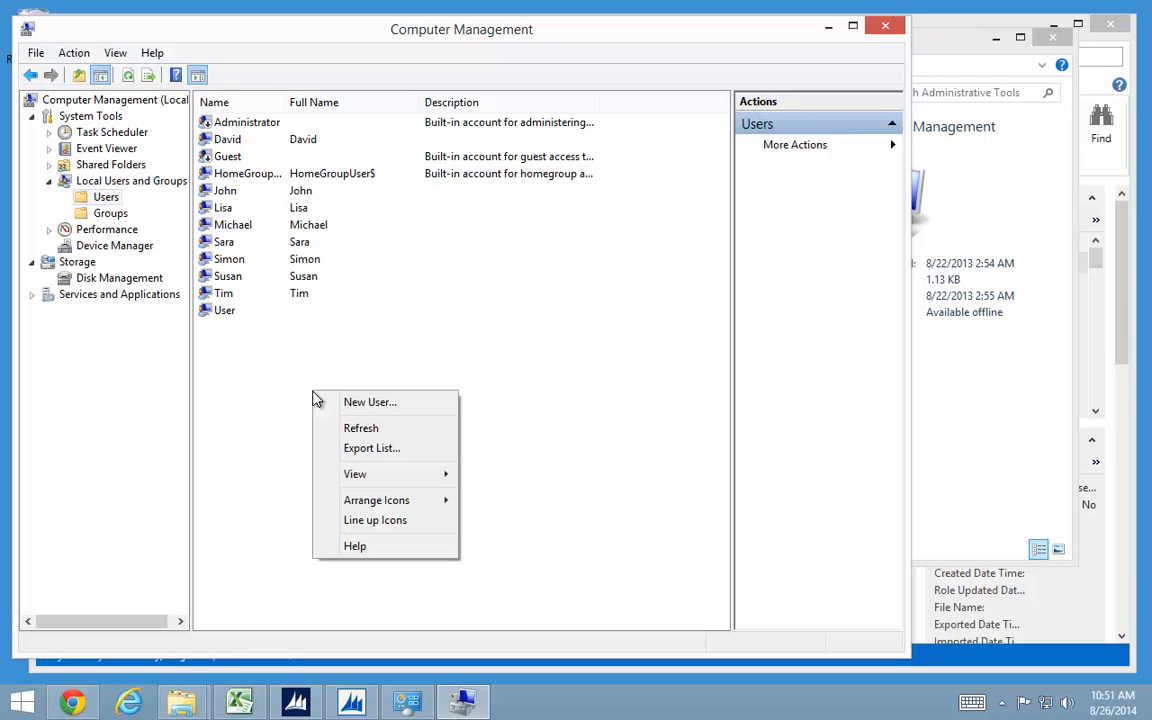
click(393, 404)
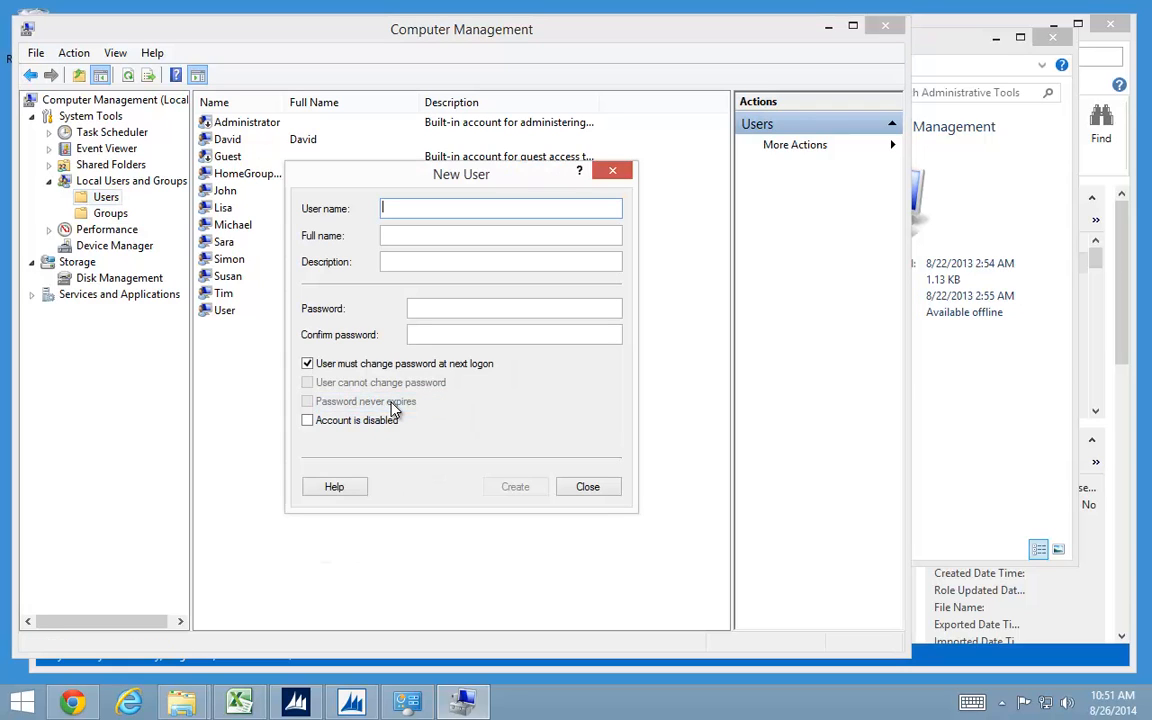
text(NAVRecording)
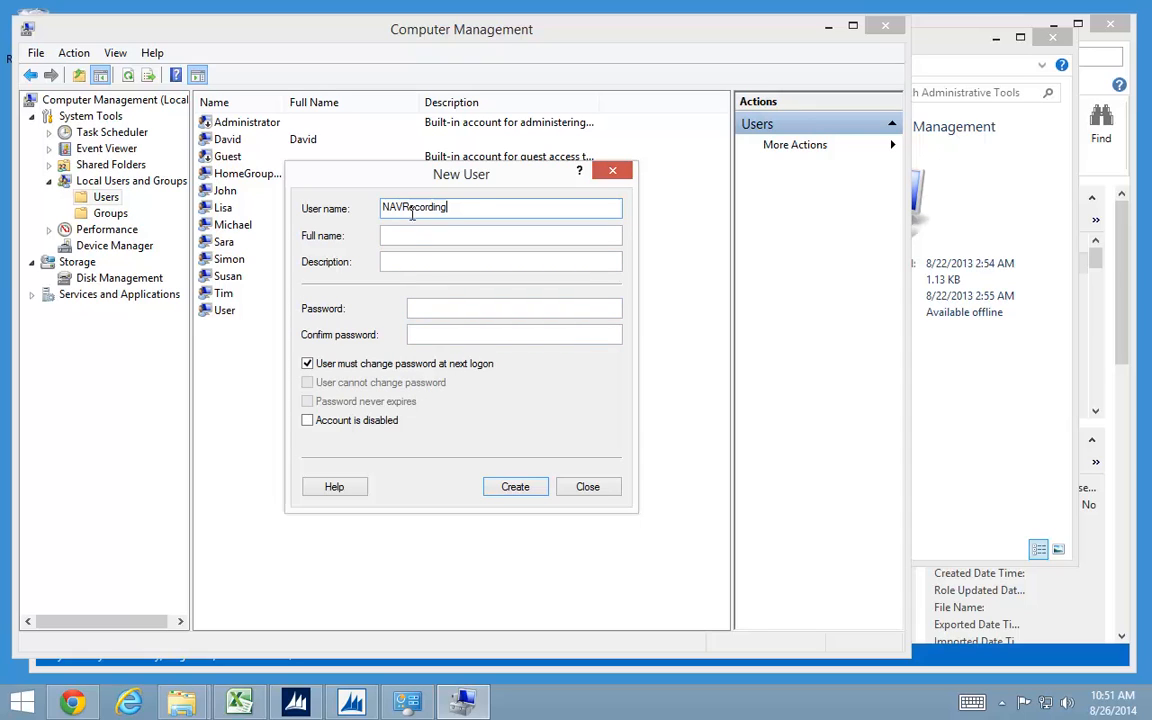
click(437, 308)
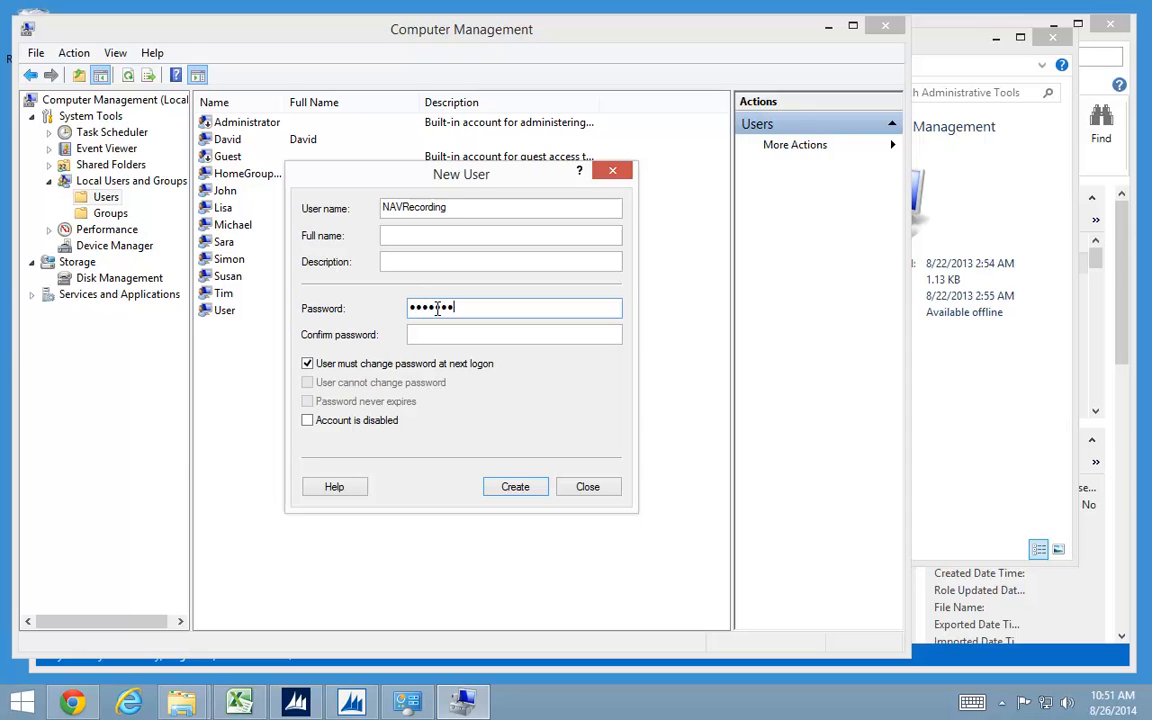
key(Tab)
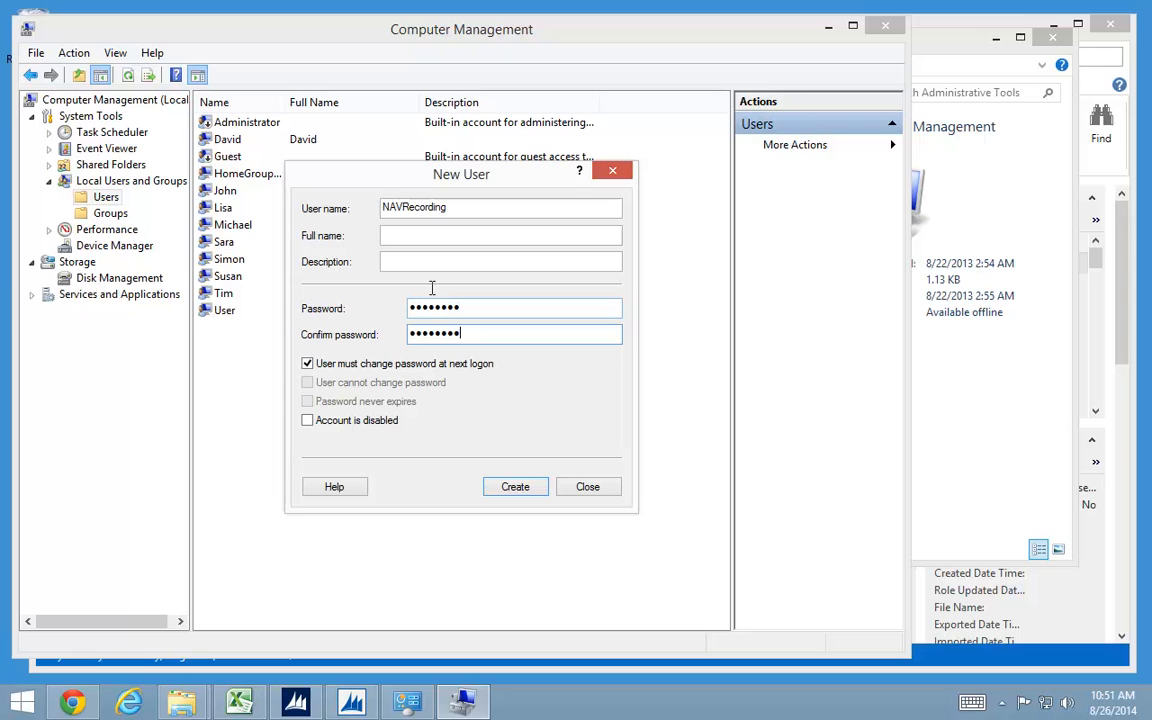
click(336, 364)
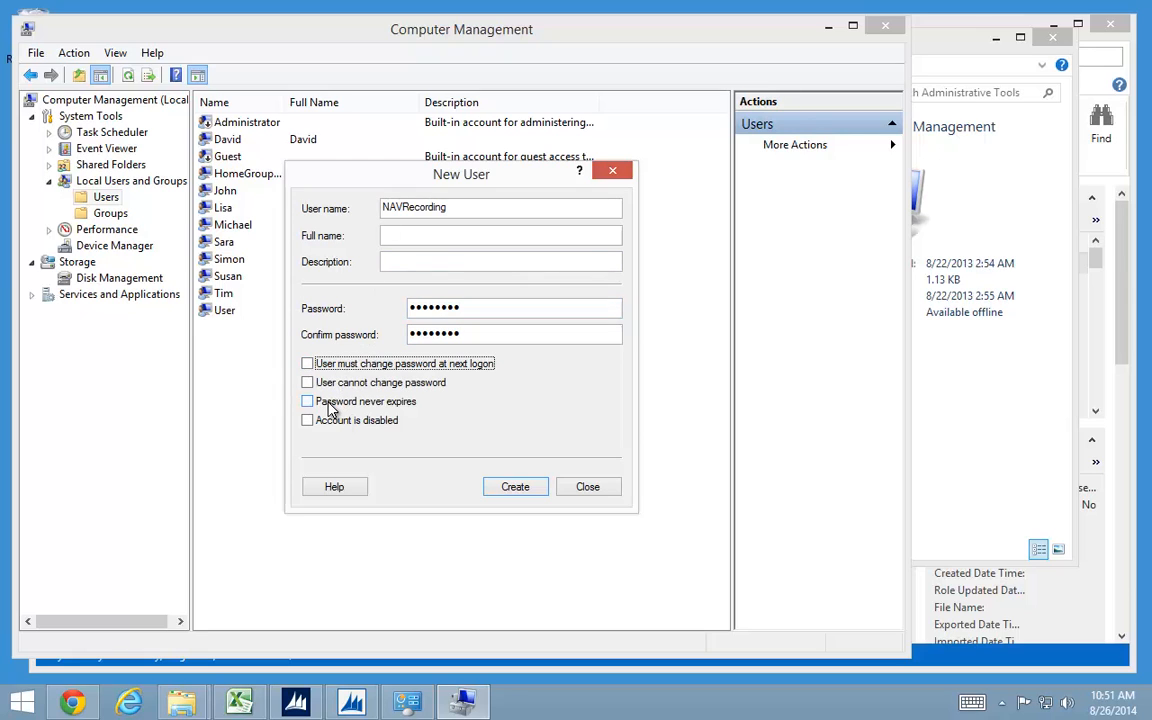
click(330, 403)
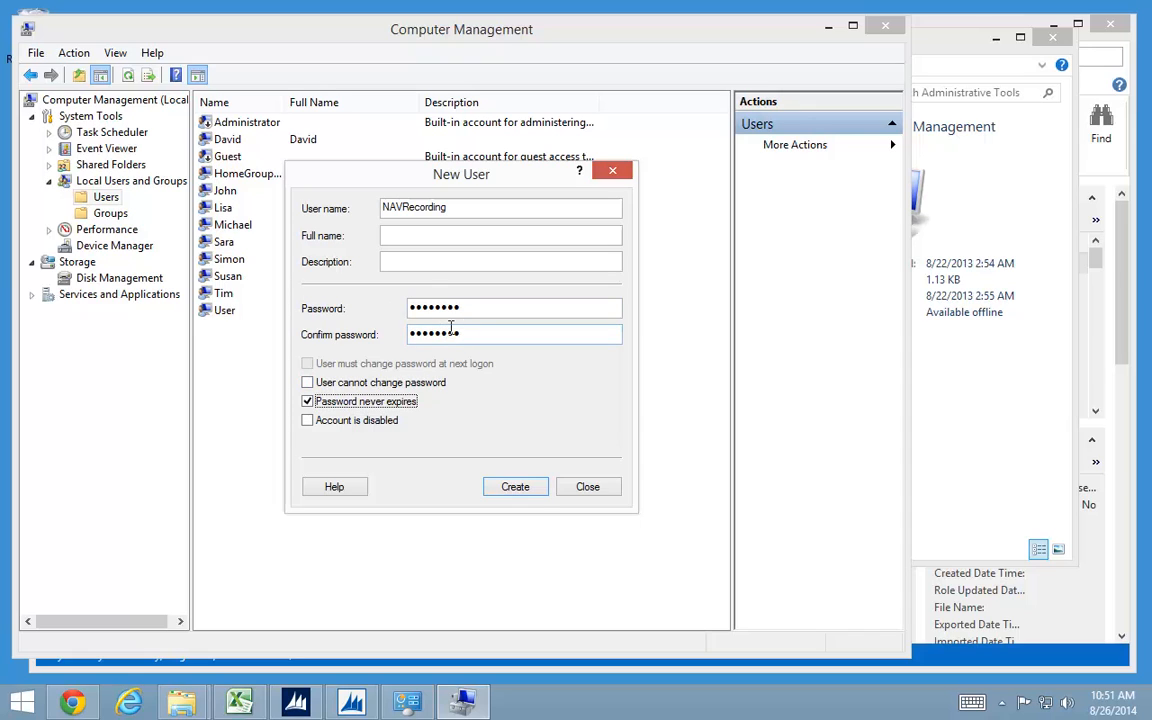
click(522, 487)
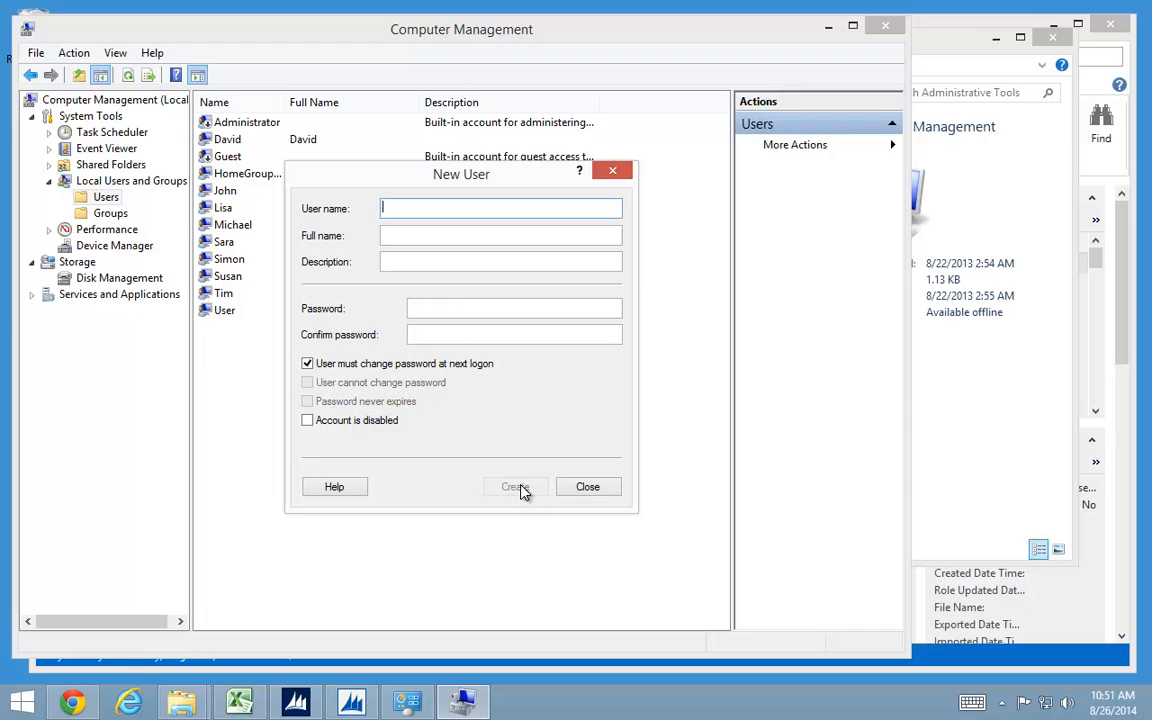
click(588, 488)
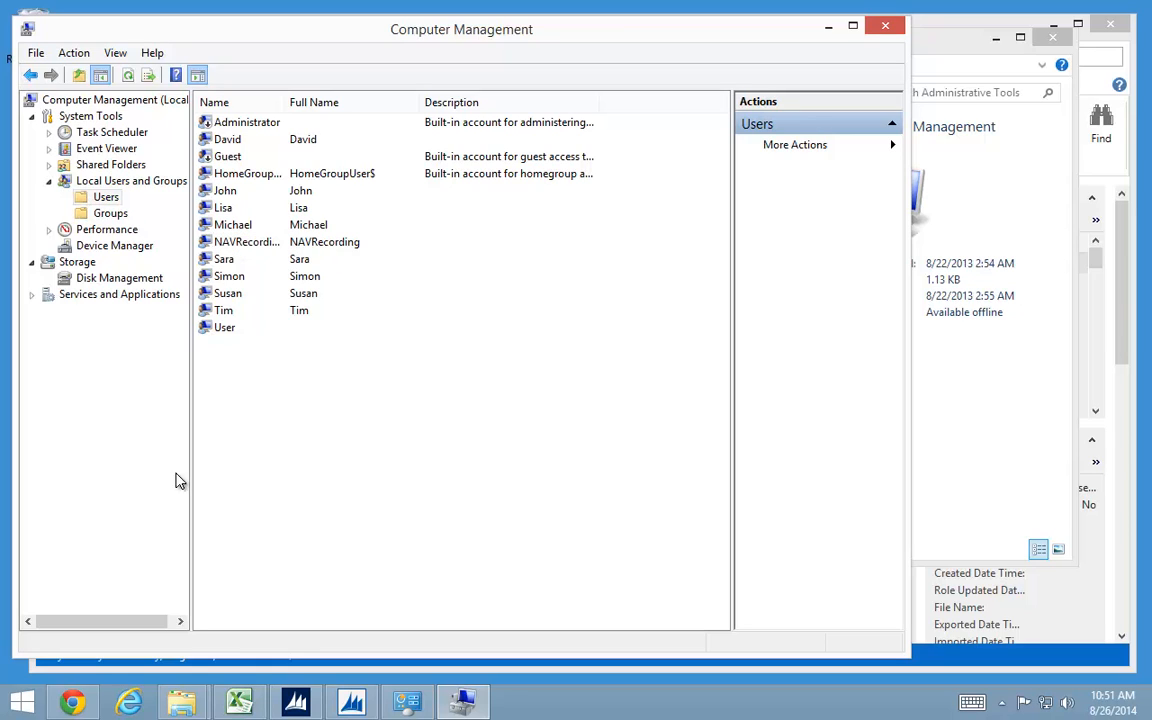
Open SQL Server Management Studio and connect to the DEMO\NAVDEMO database engine with Windows Authentication.
mouse_move(289, 705)
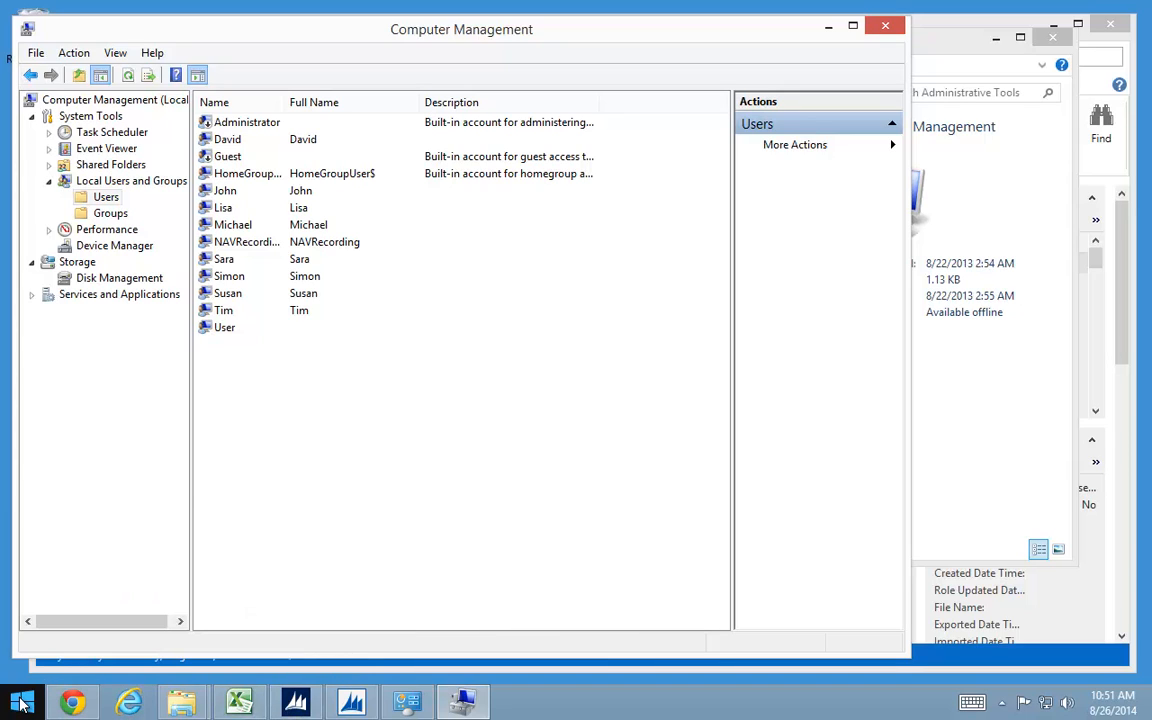
click(22, 703)
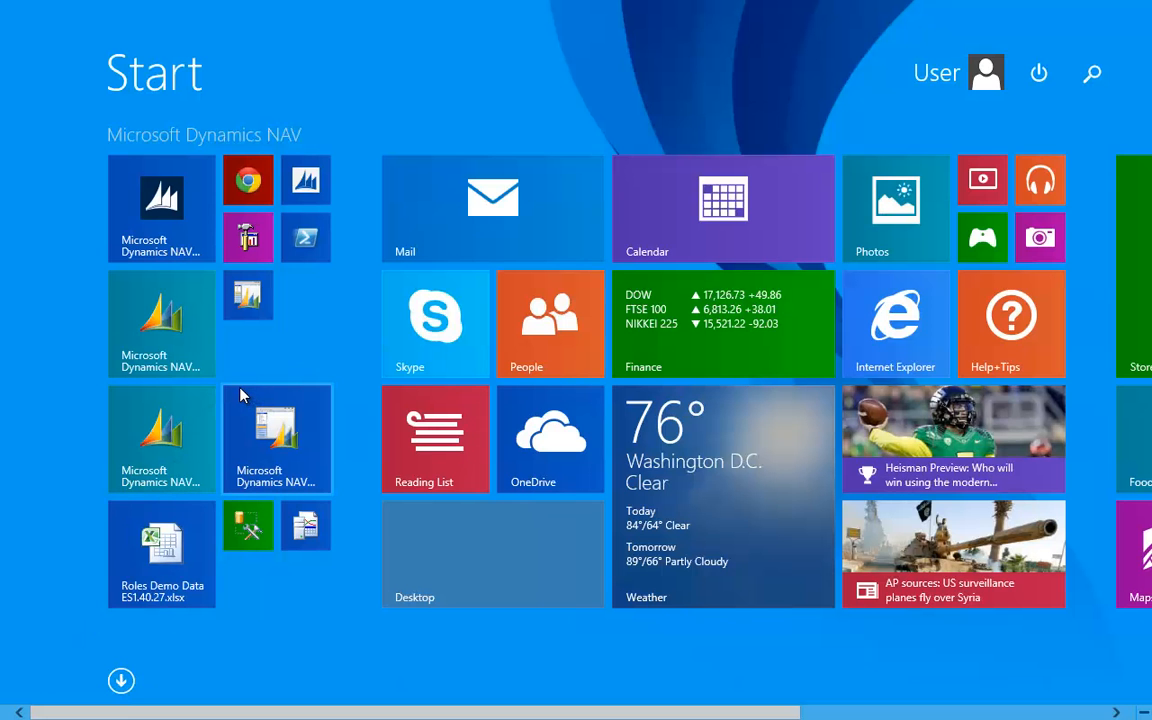
text(sql ma)
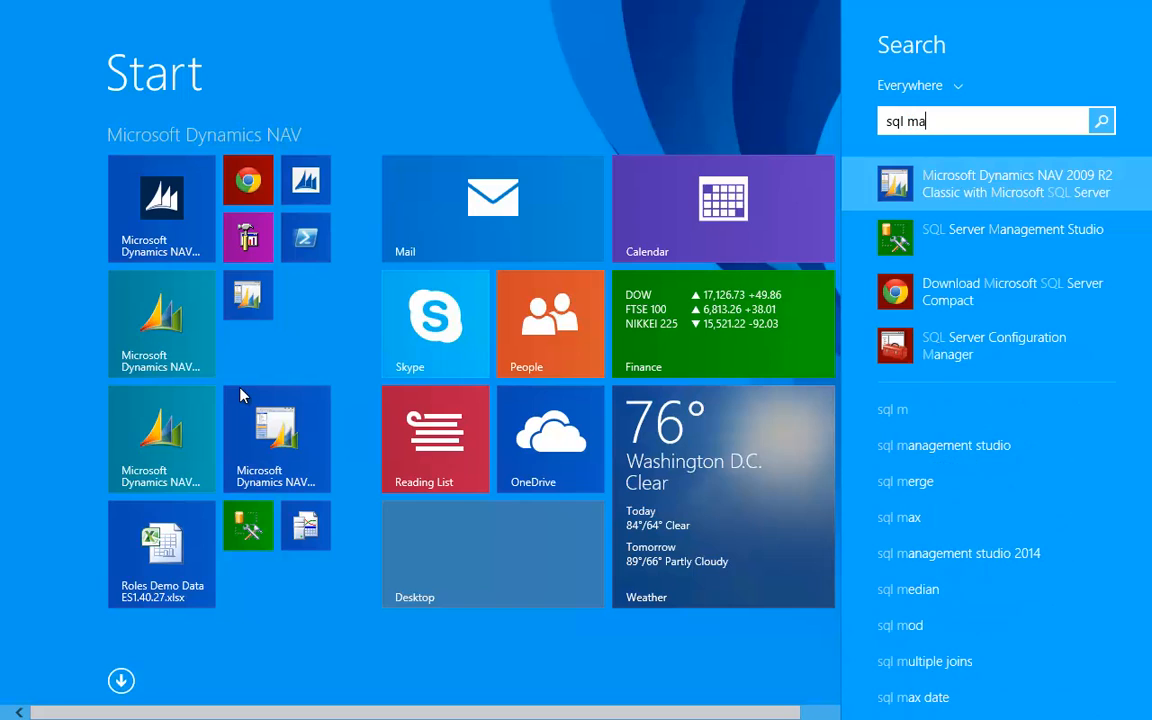
click(947, 186)
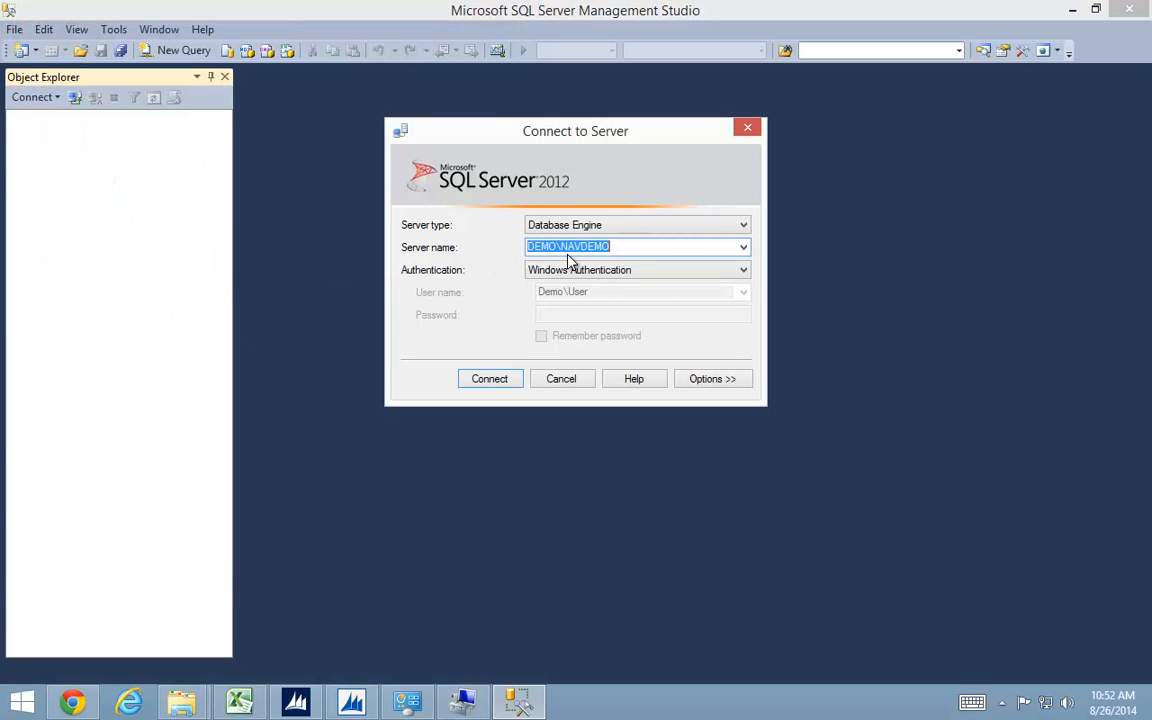
click(503, 383)
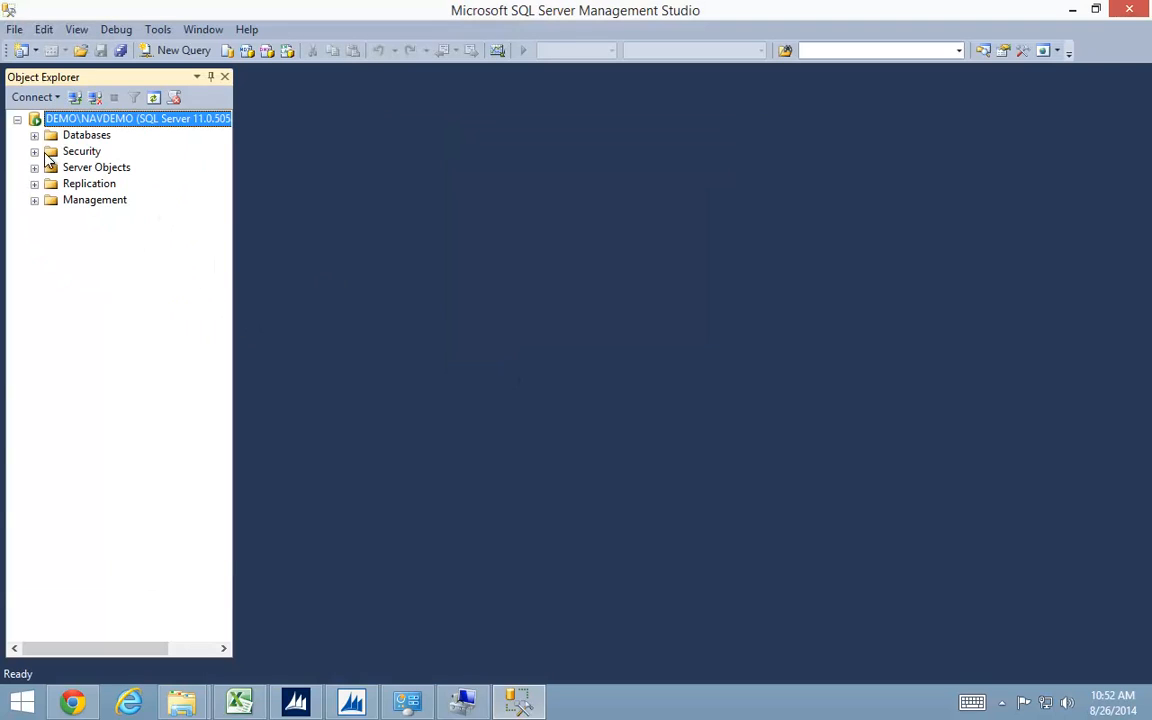
Expand the databases and the security logins of the DEMO\NAVDEMO server, and start a new login.
click(34, 135)
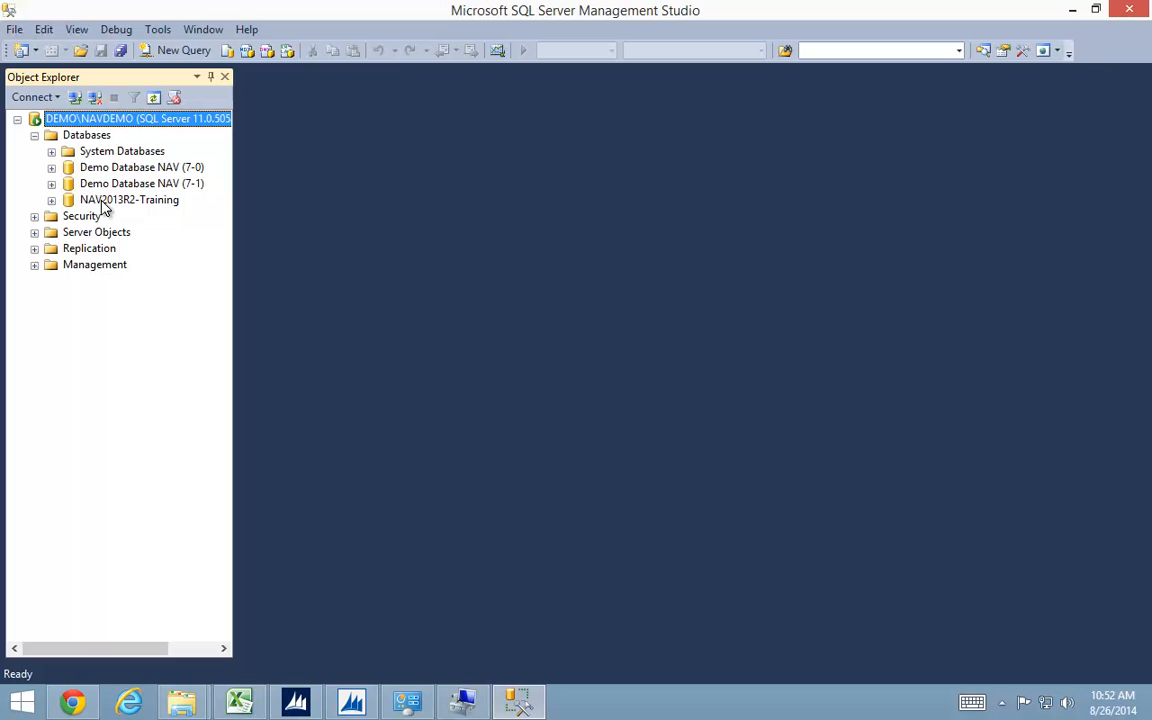
click(104, 203)
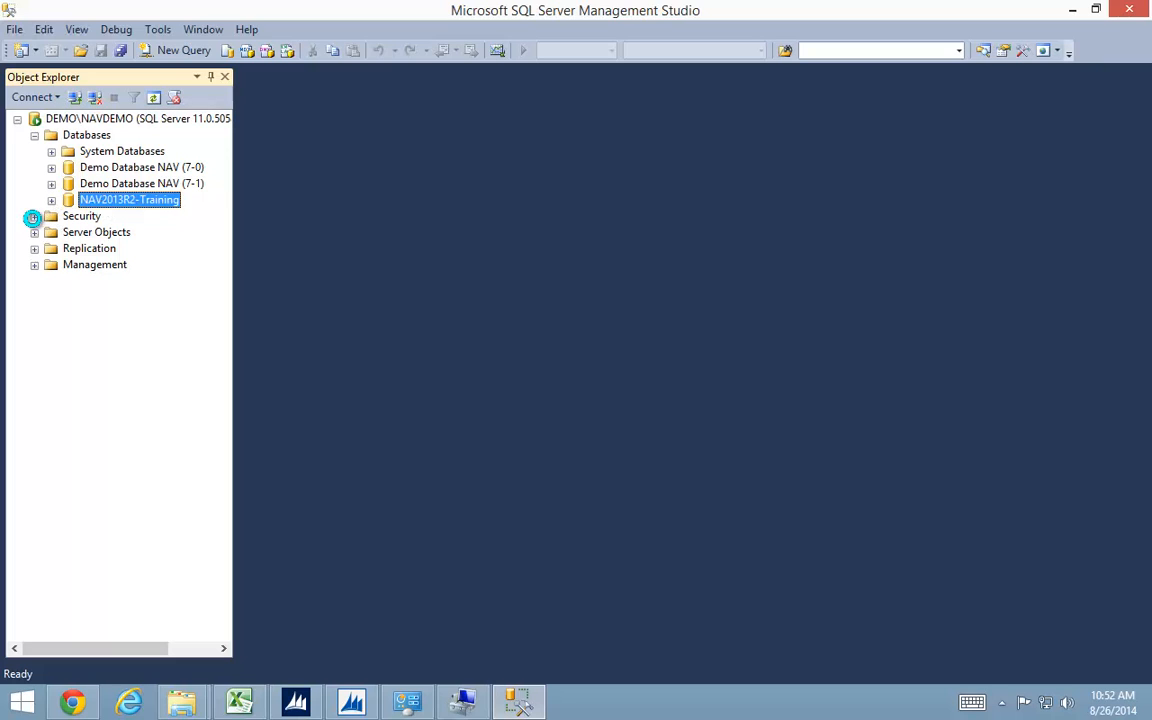
click(34, 216)
click(82, 233)
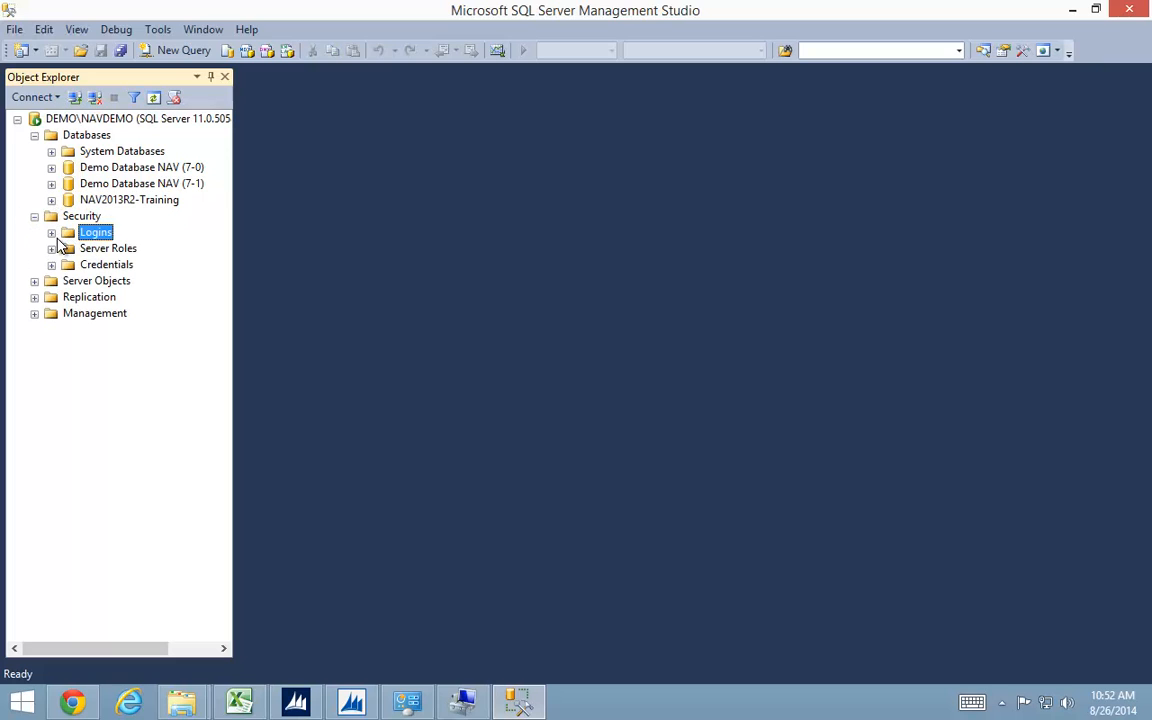
click(52, 233)
right_click(95, 236)
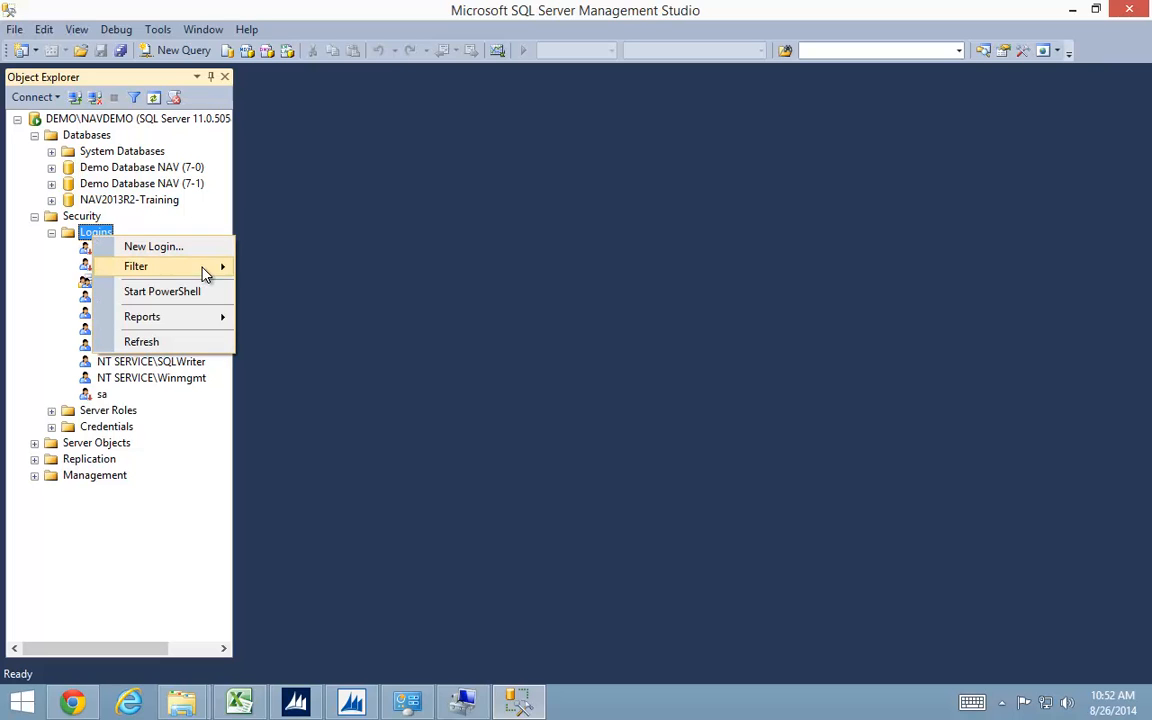
click(150, 246)
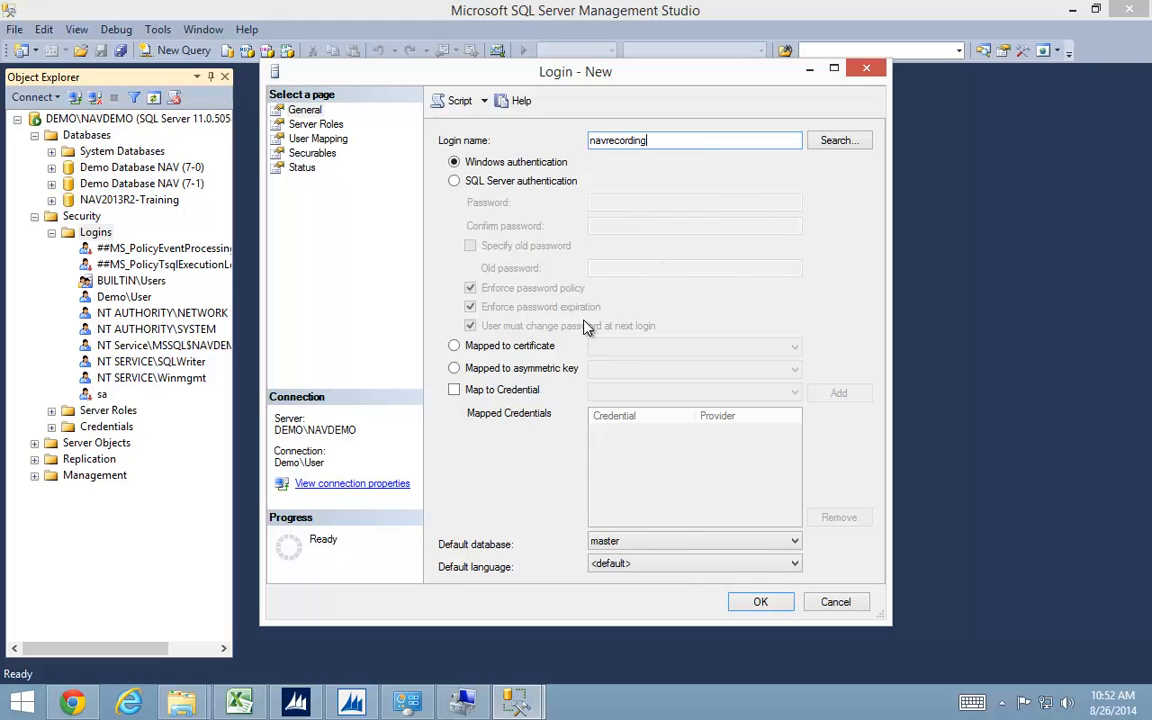
Try to create the login as navrecording, and look up the local account to set the login name to DEMO\NAVRecording.
key(Return)
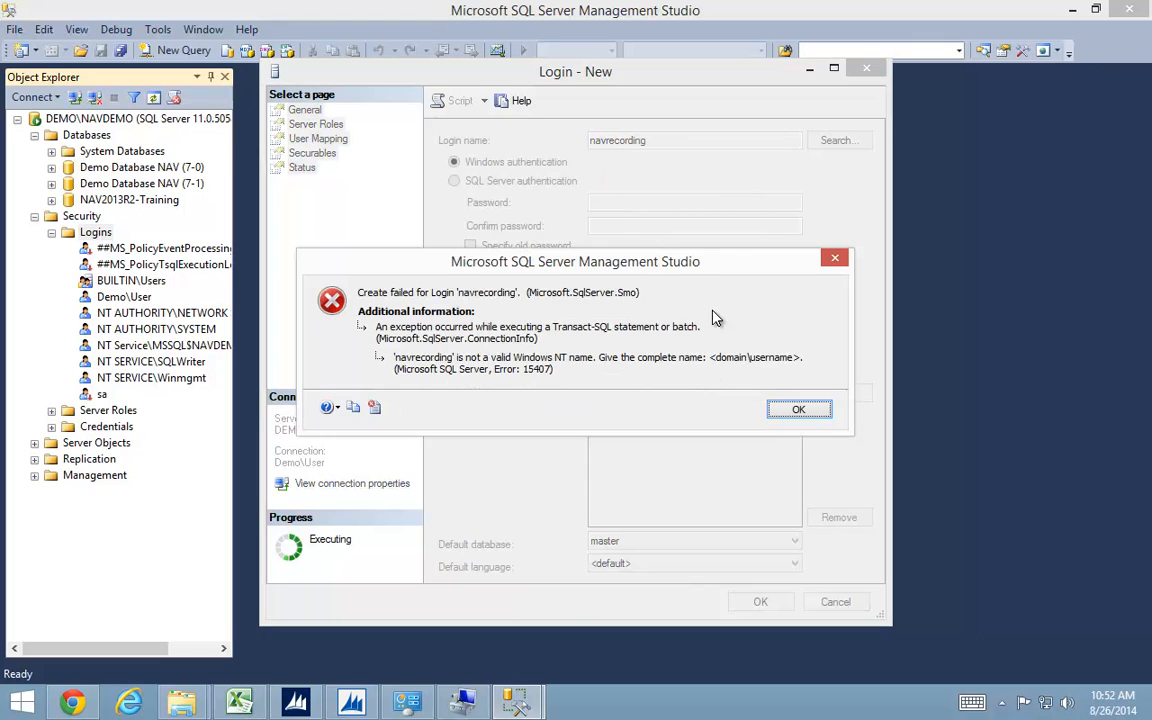
key(Return)
click(838, 141)
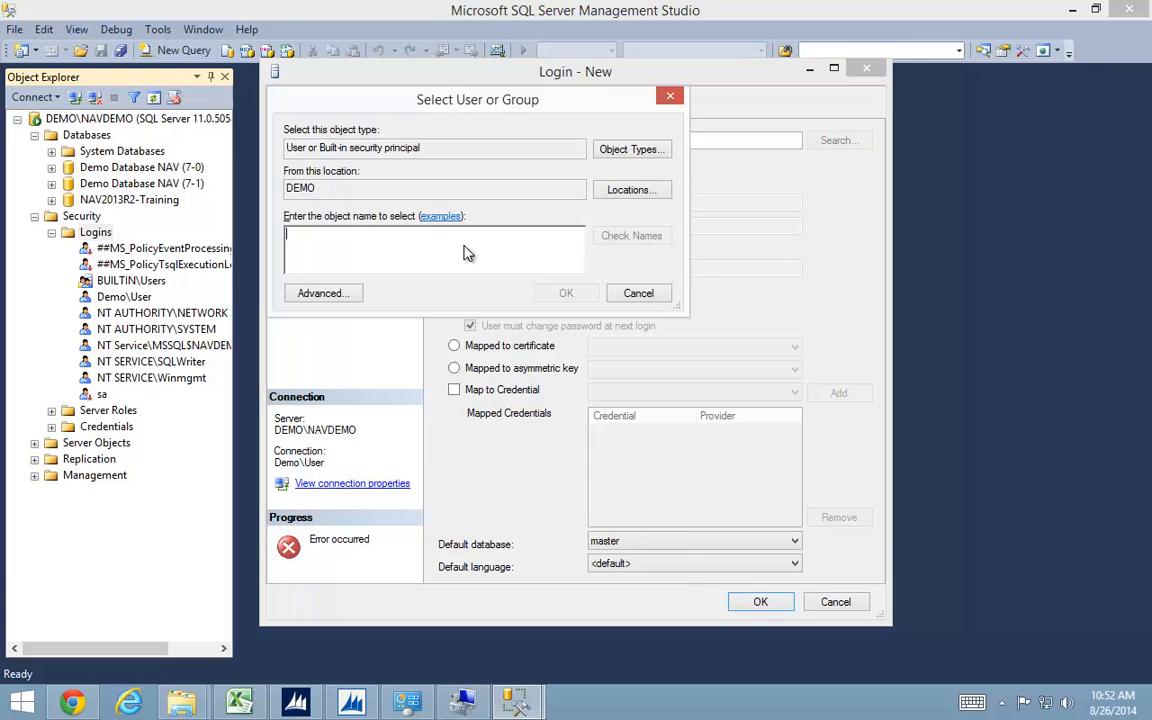
text(navrecording)
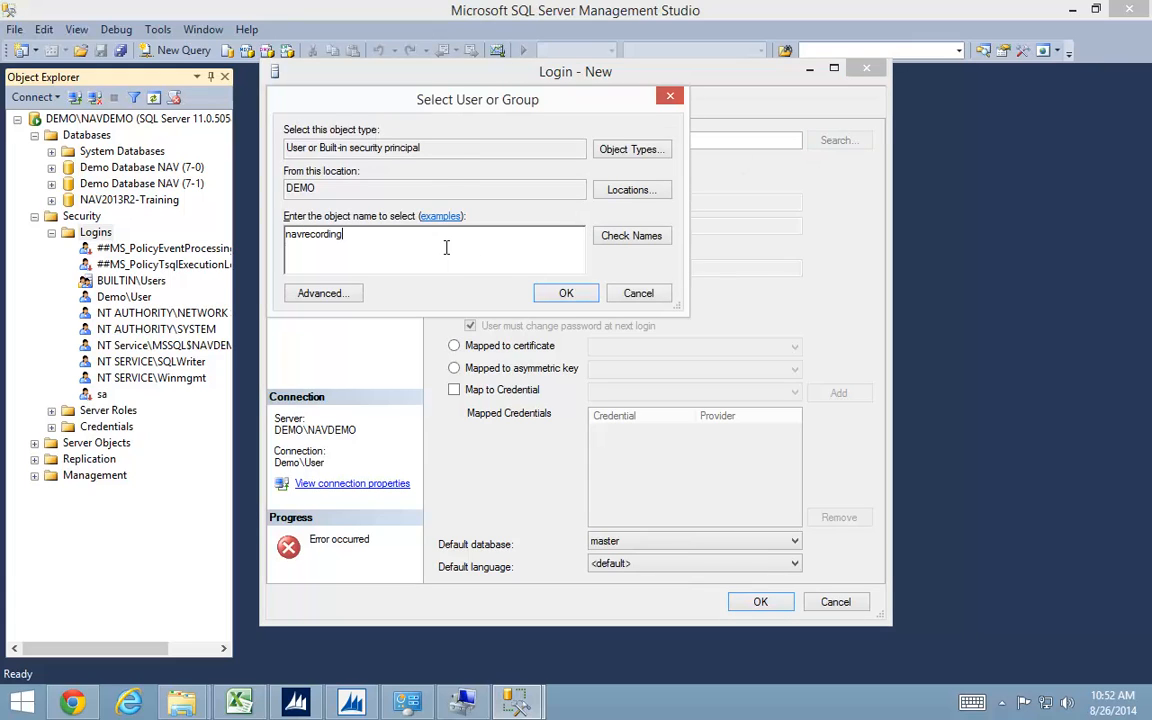
key(Return)
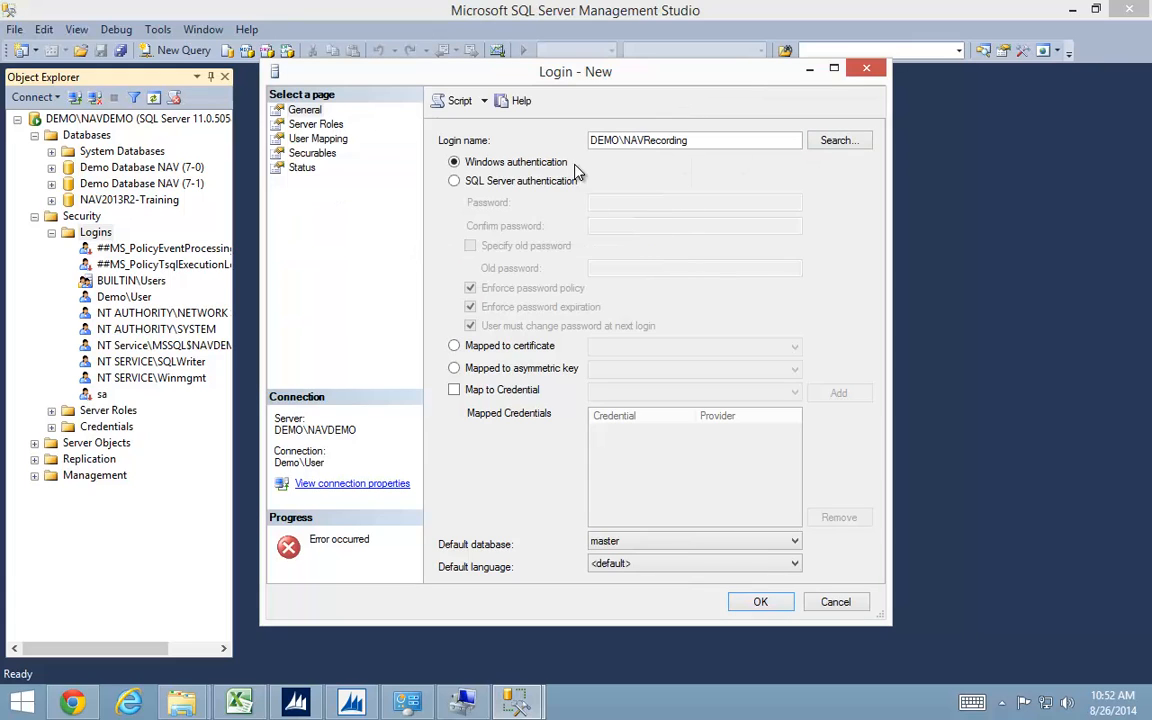
Map the new login to the NAV2013R2-Training database with the db_owner role, and create the login.
click(300, 124)
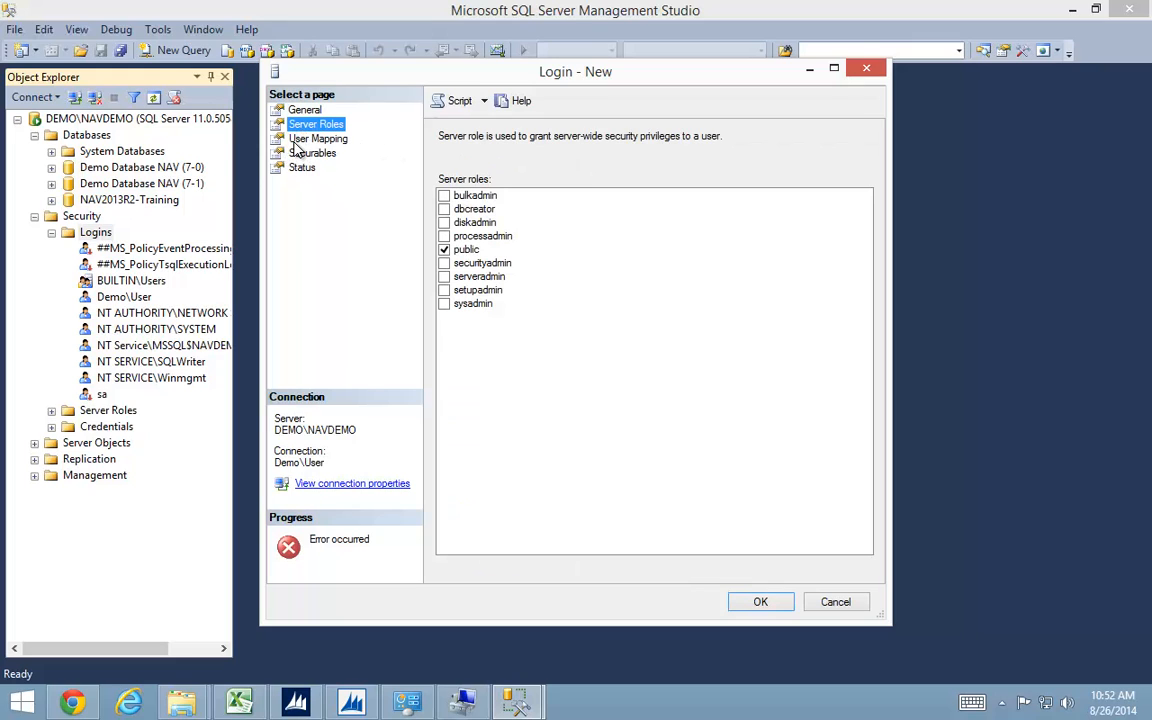
click(298, 140)
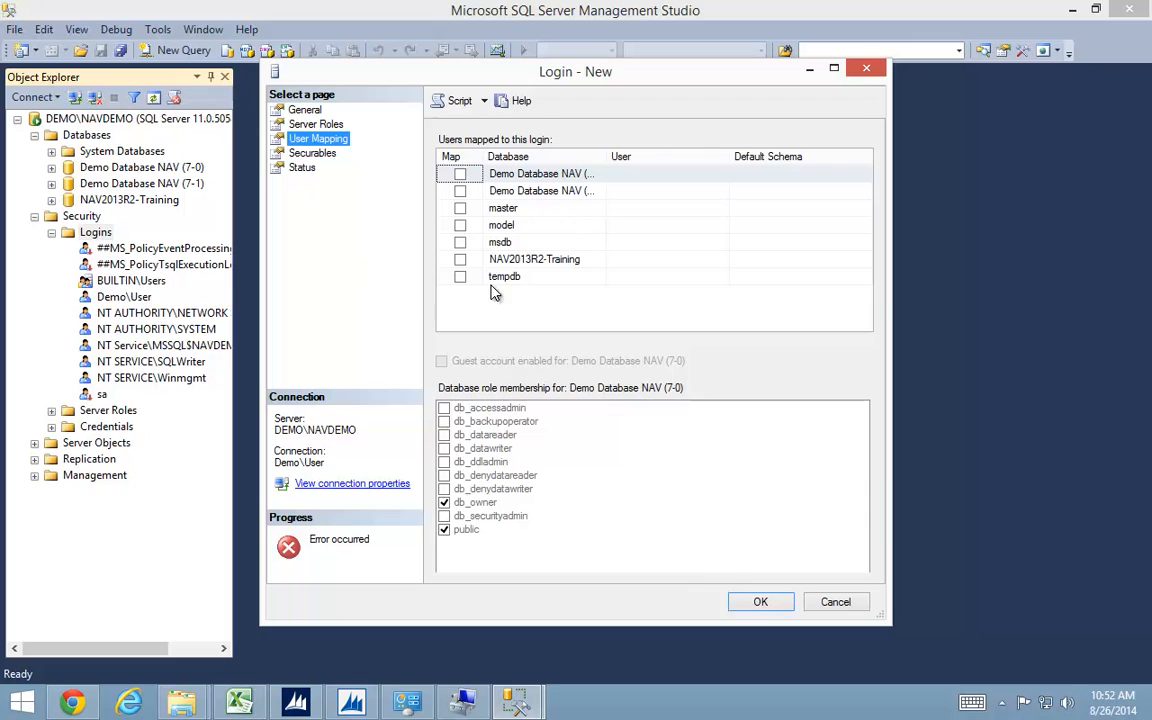
click(490, 259)
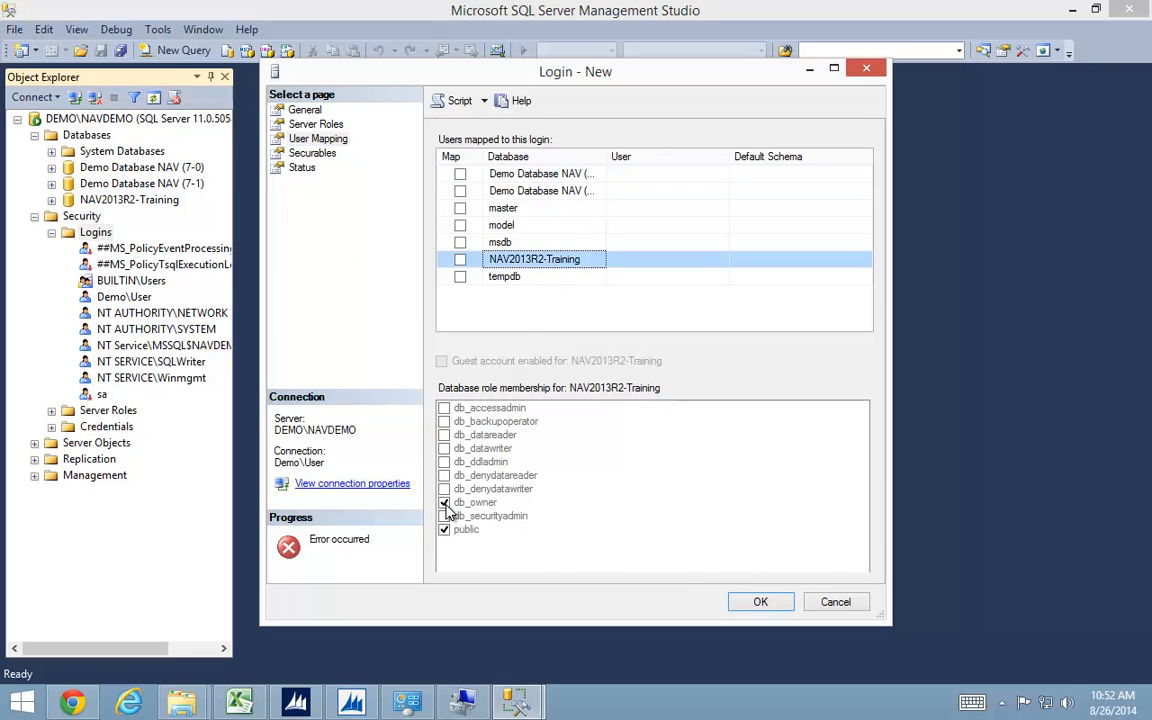
click(460, 260)
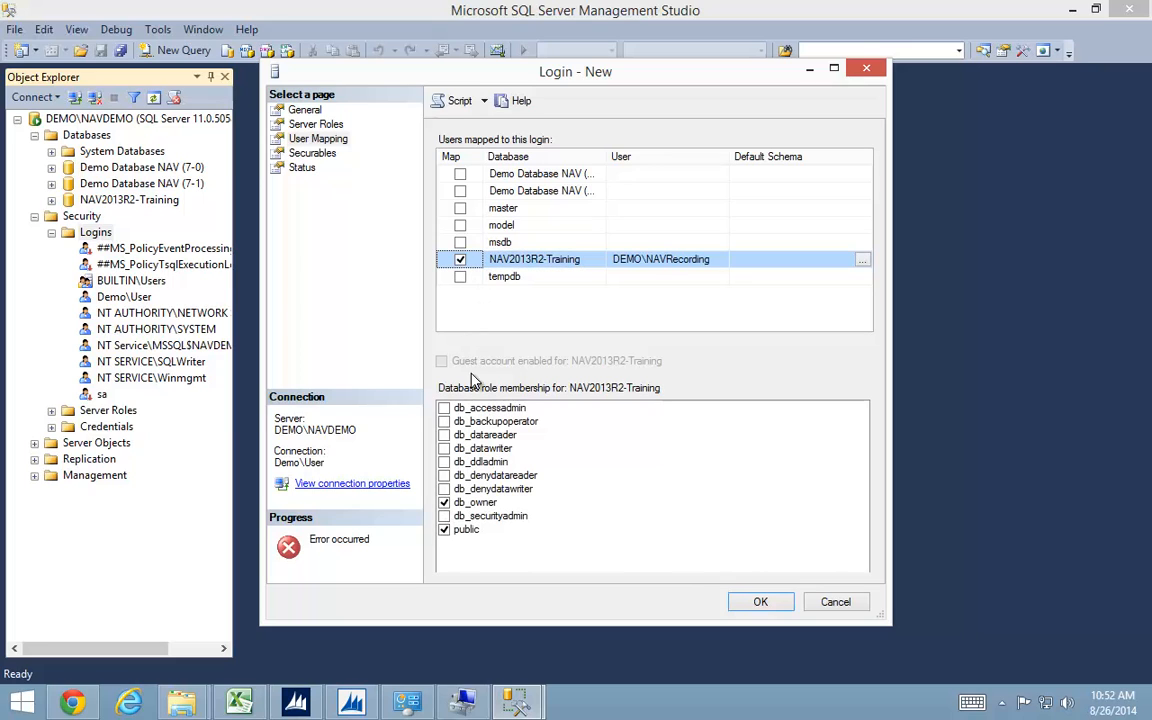
click(762, 602)
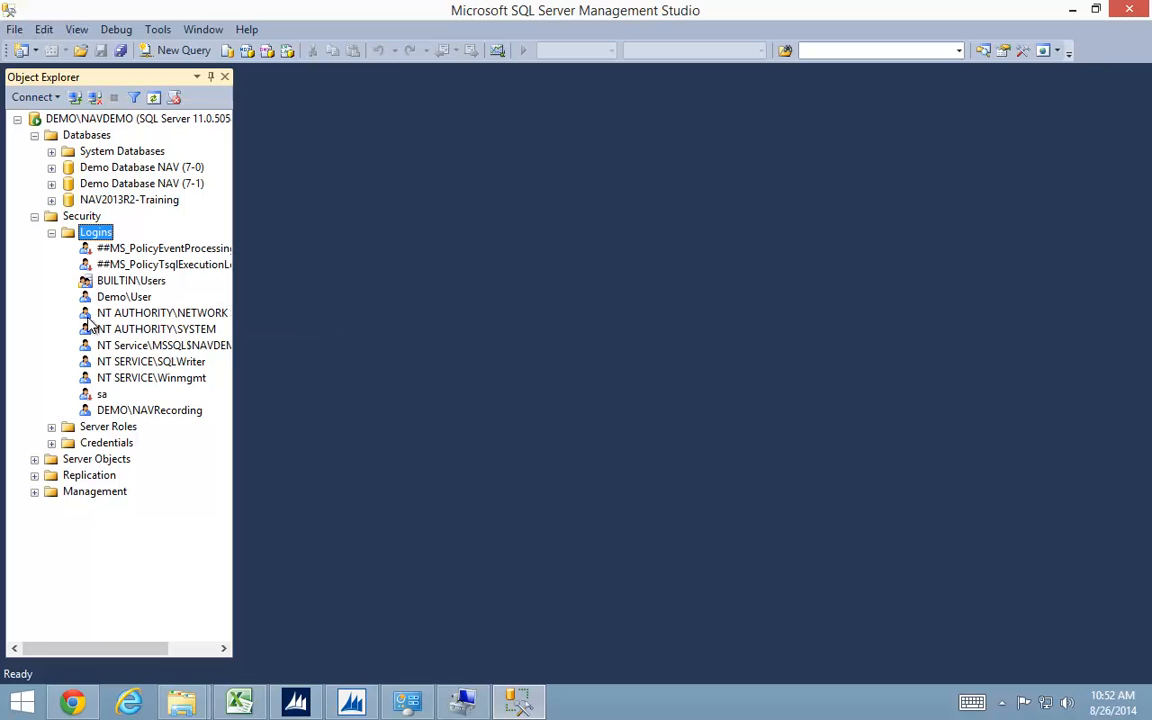
Minimize SQL Server Management Studio and open the Microsoft Dynamics NAV Server administration console, allowing it to make changes.
click(1073, 10)
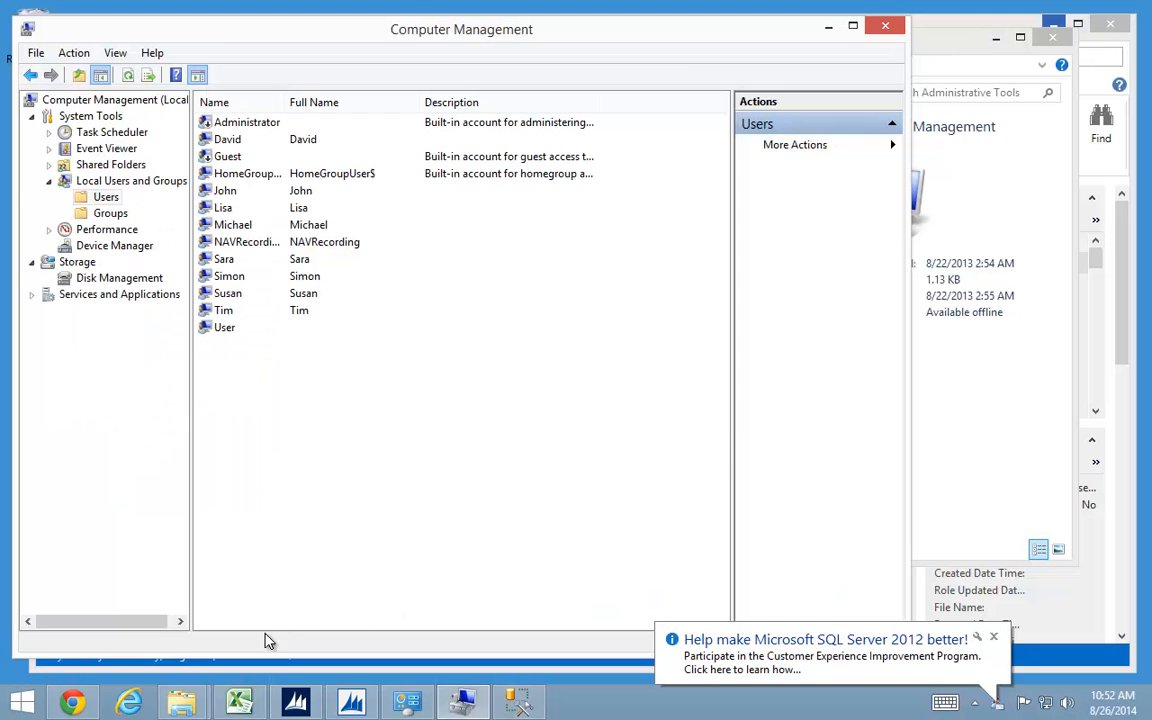
click(21, 700)
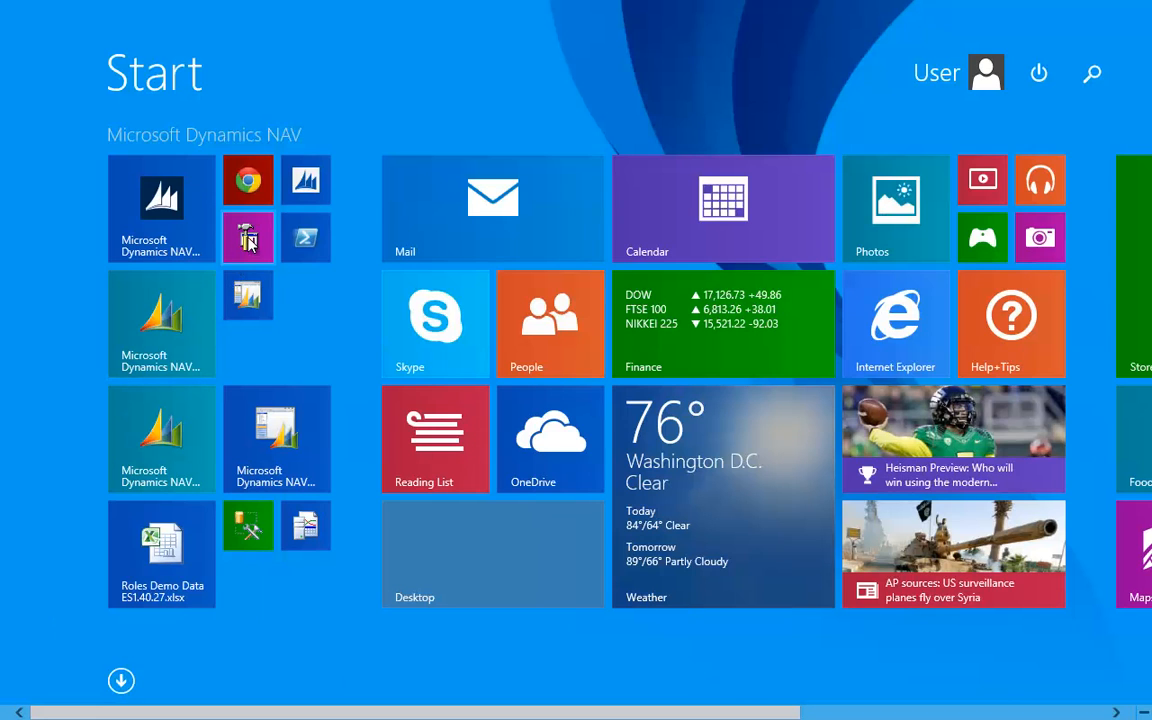
click(247, 237)
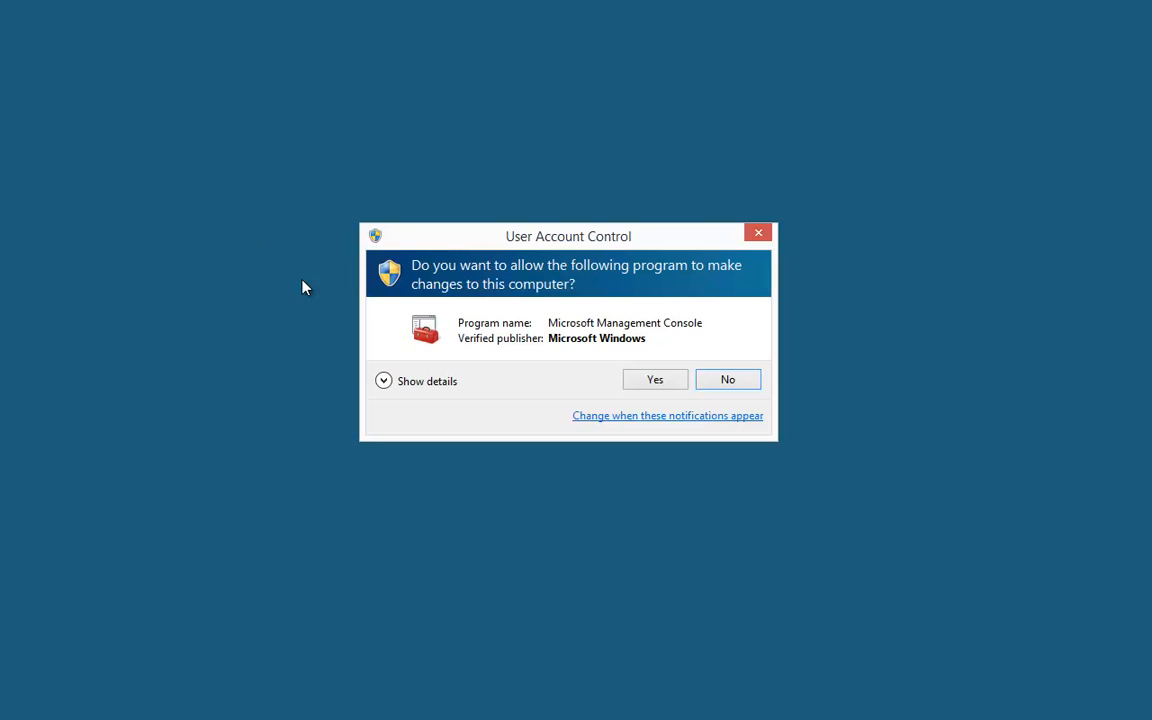
click(679, 384)
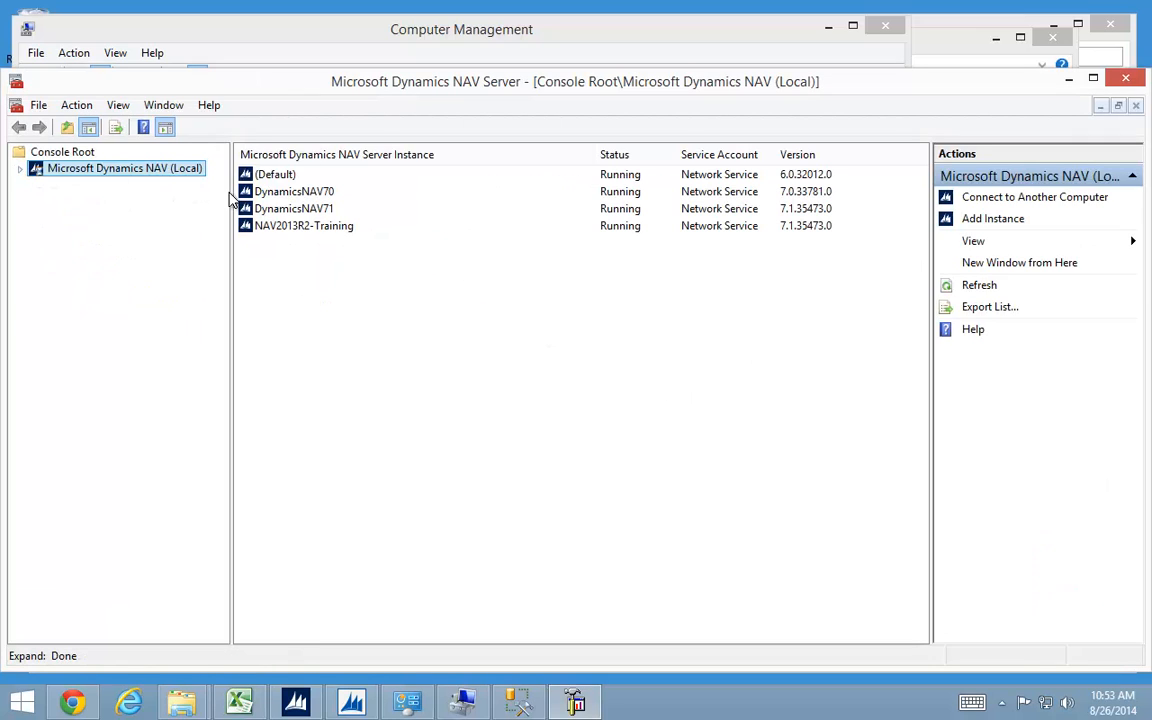
Add a local server instance named NAV2013R2-Recording with management, client, SOAP and OData ports 7065, 7066, 7067 and 7068.
click(95, 172)
right_click(92, 170)
click(148, 201)
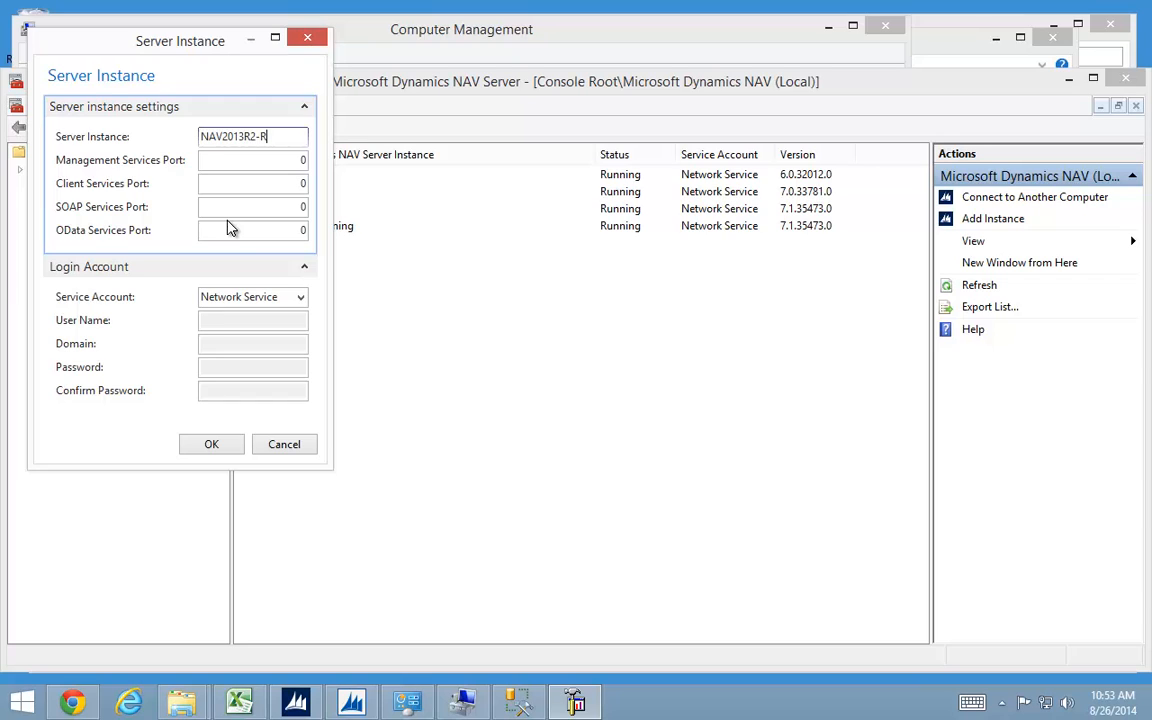
key(Tab)
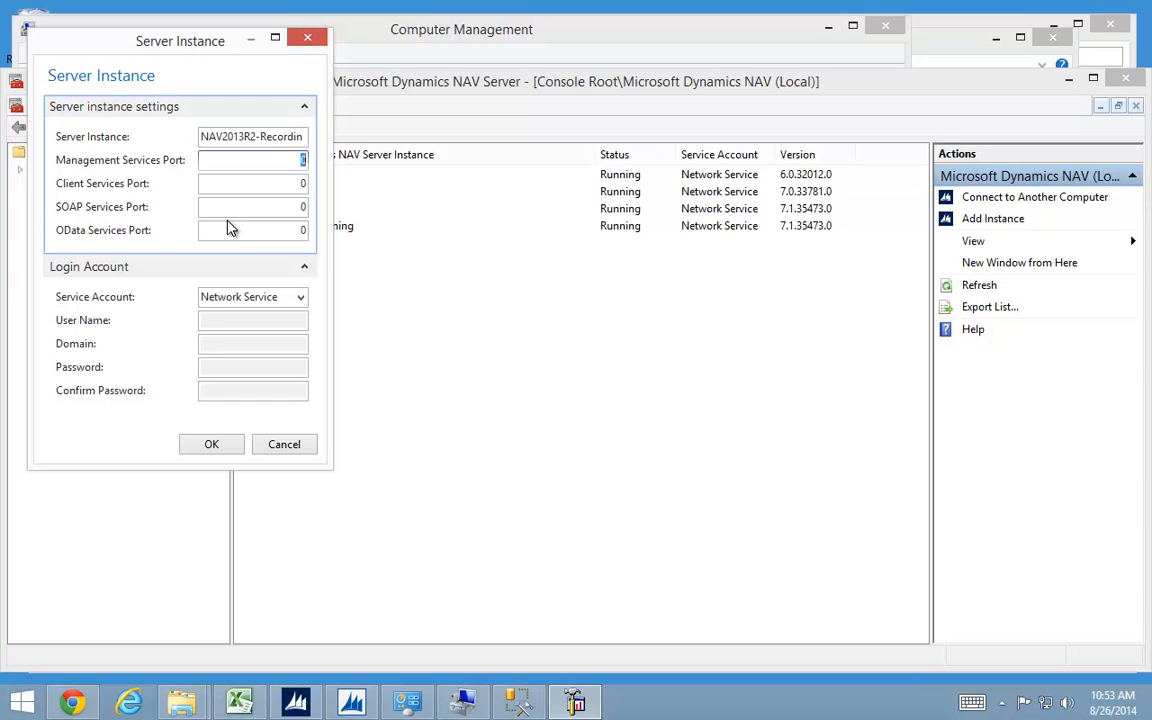
drag(303, 137, 338, 150)
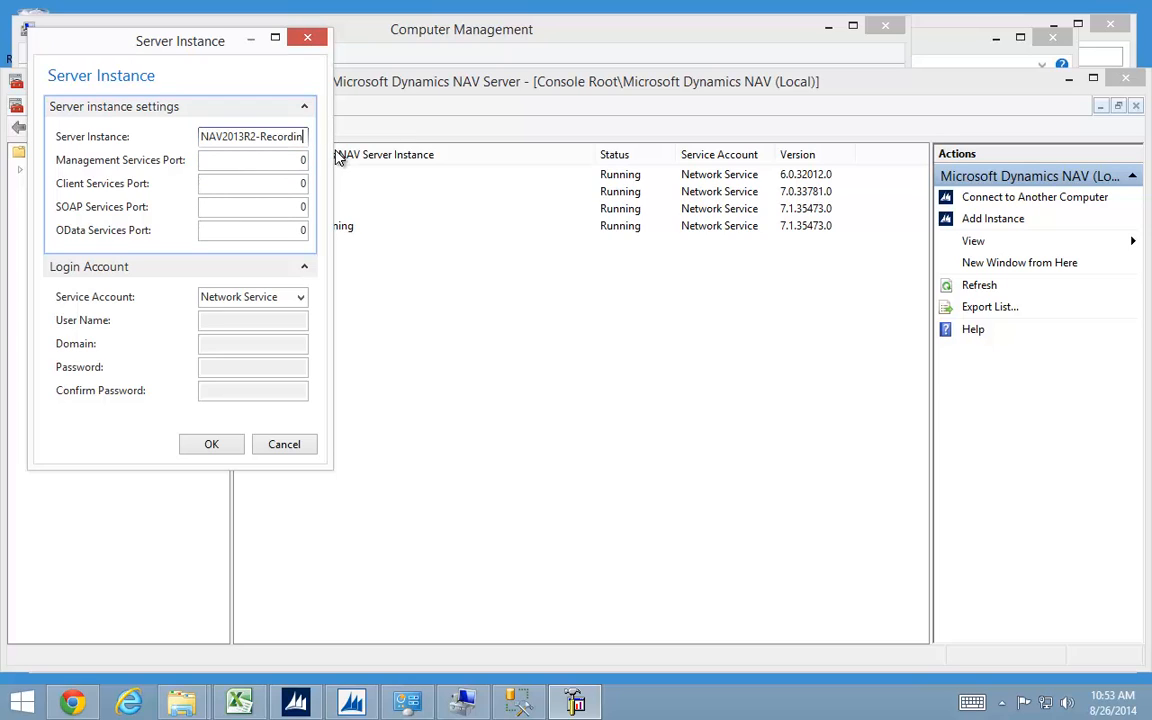
key(Tab)
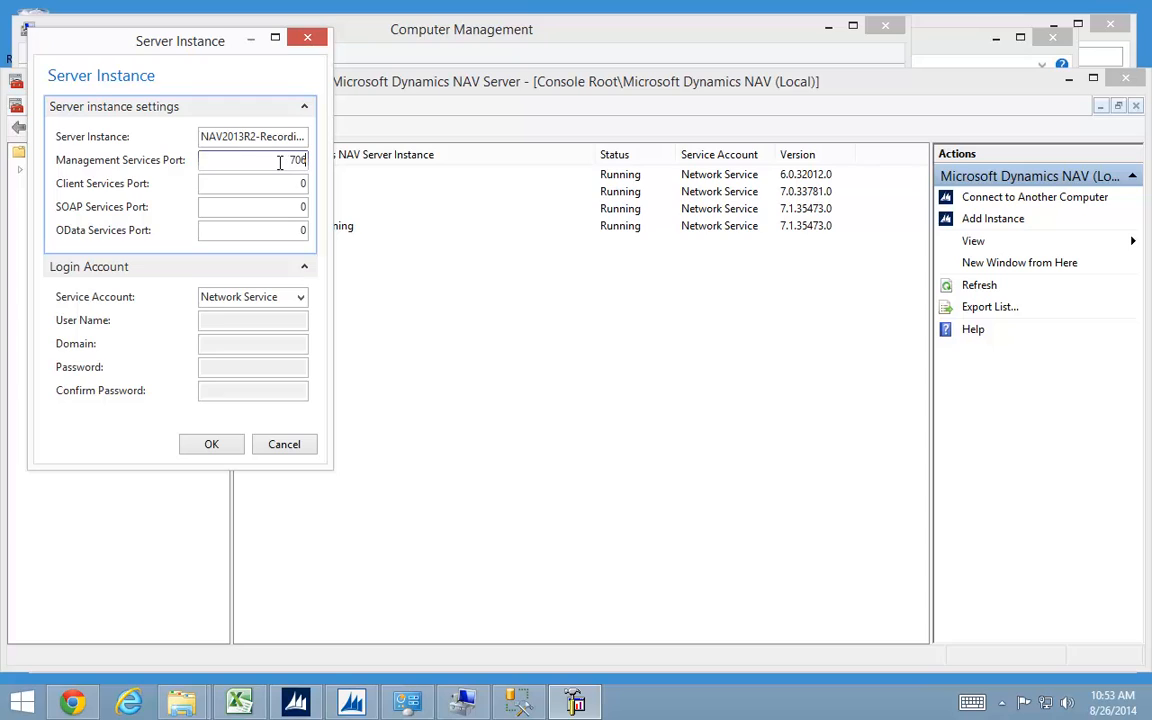
key(Tab)
key(Tab)
key(Tab)
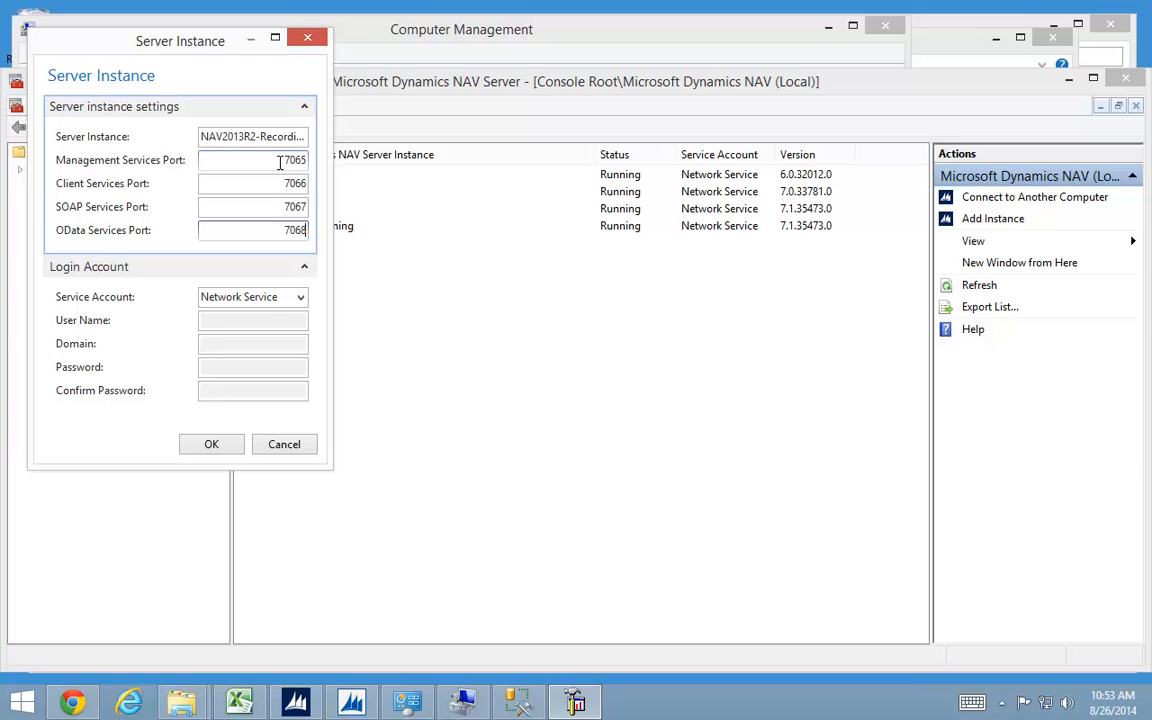
key(Tab)
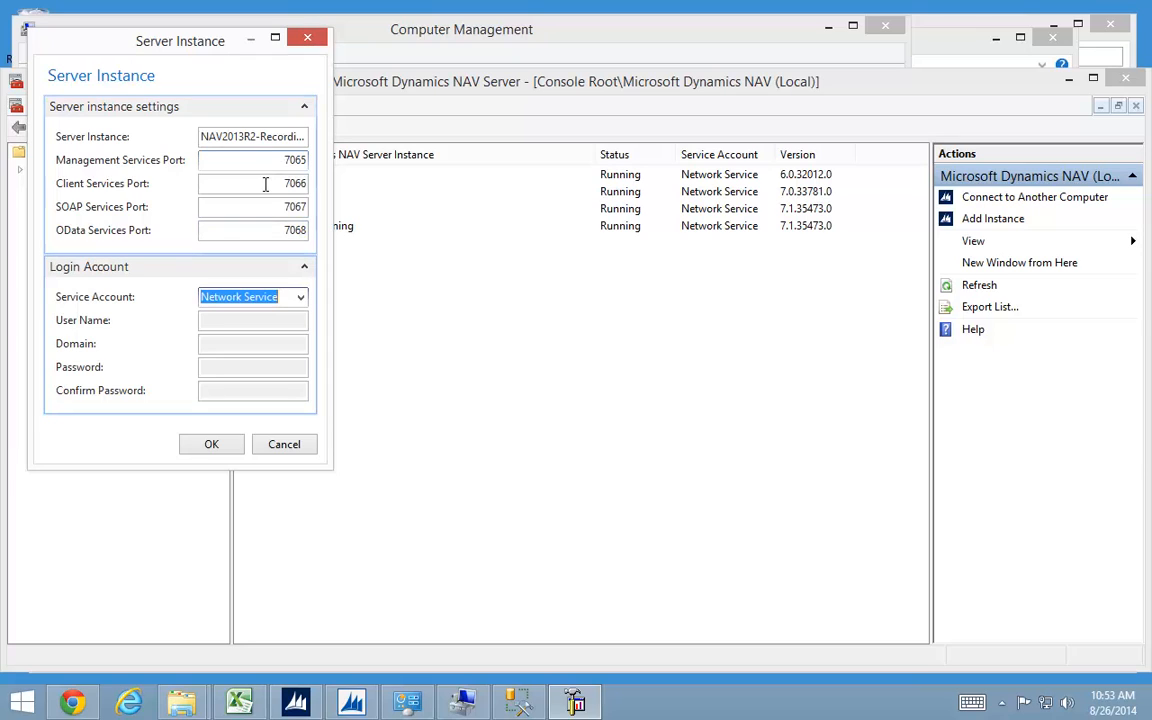
Set the service account to User Account NAVRecording in domain Demo, enter and confirm the account password, and create the instance.
click(301, 297)
click(239, 339)
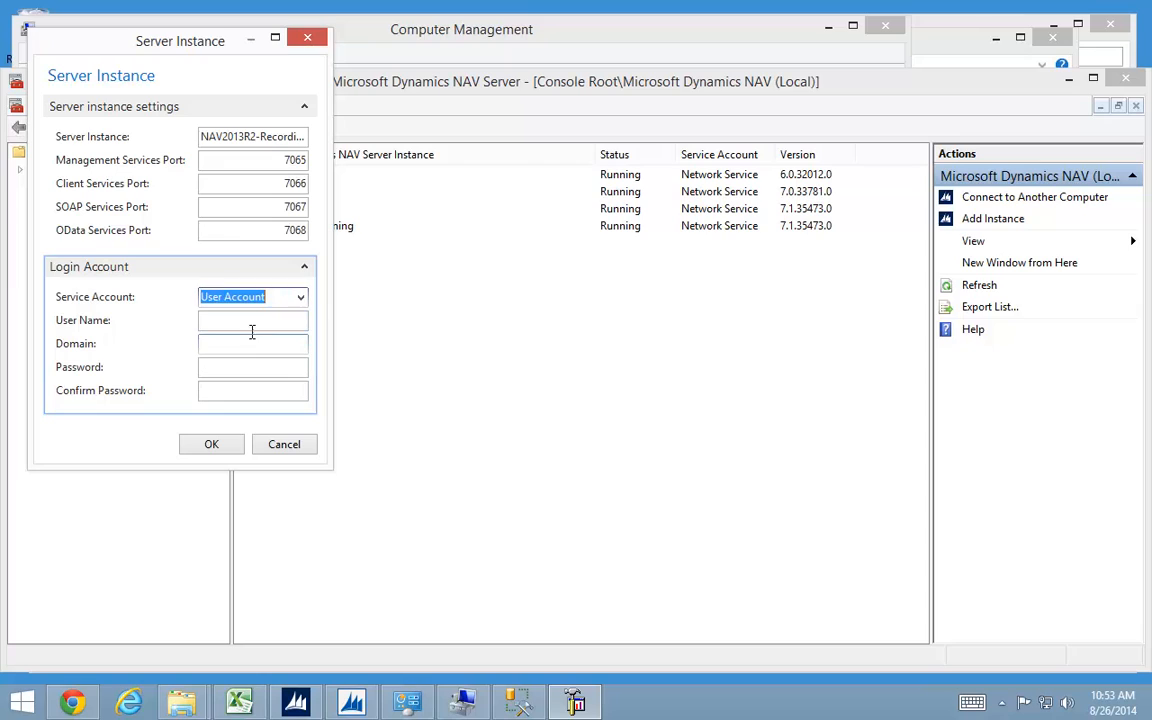
click(230, 321)
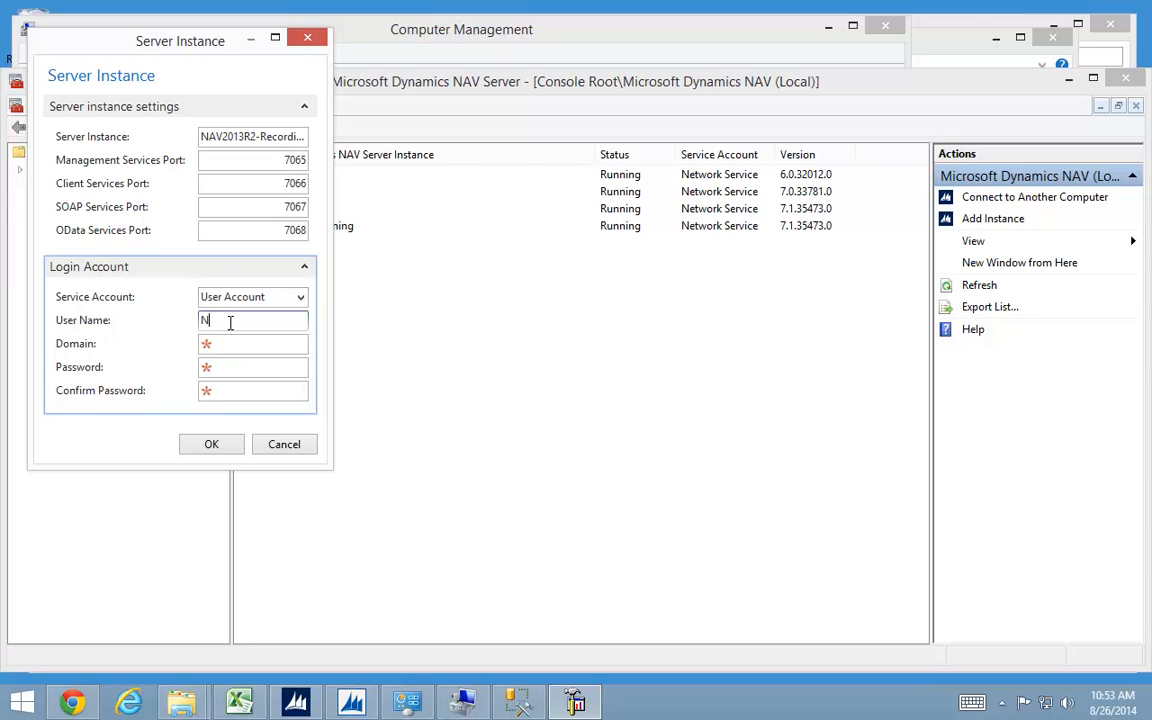
text(NAVRecording)
key(Tab)
text(Demo)
key(Tab)
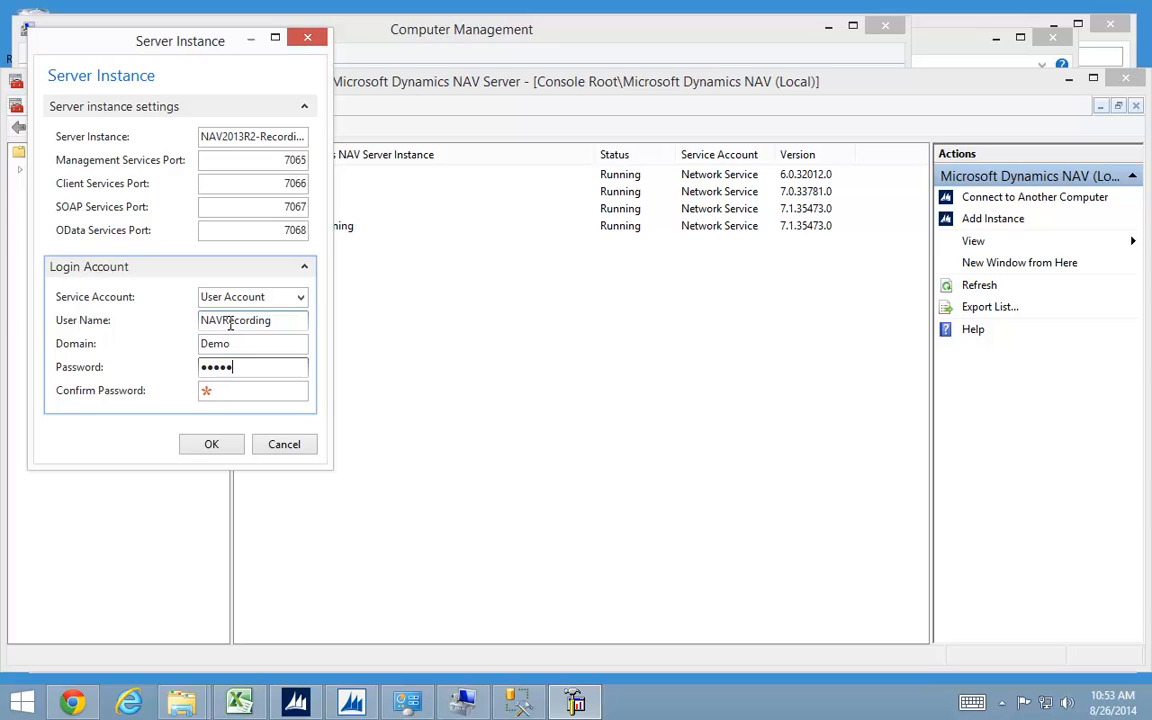
text(••••••••••)
key(Tab)
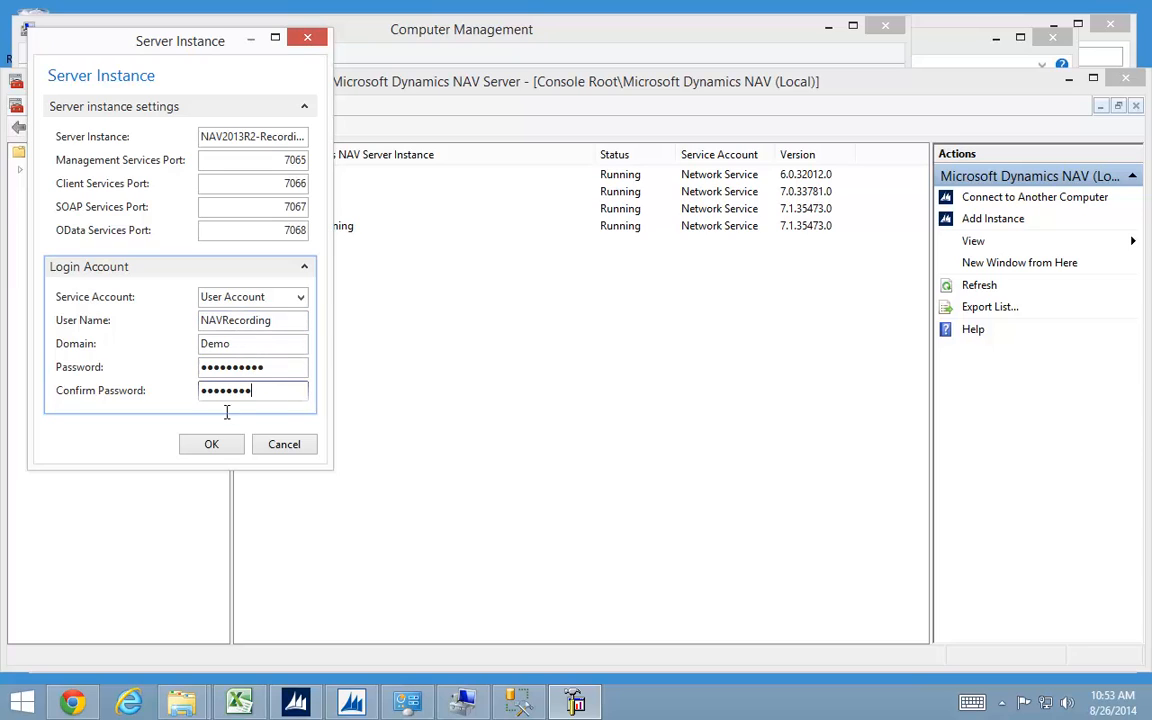
click(219, 444)
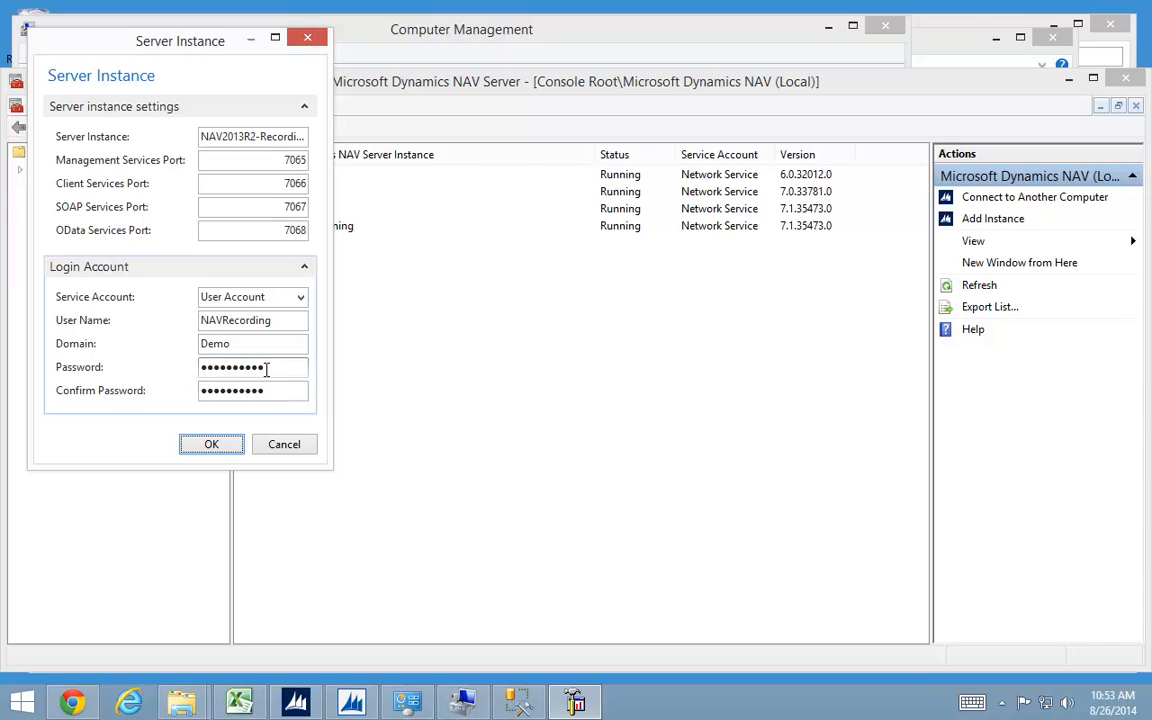
click(211, 446)
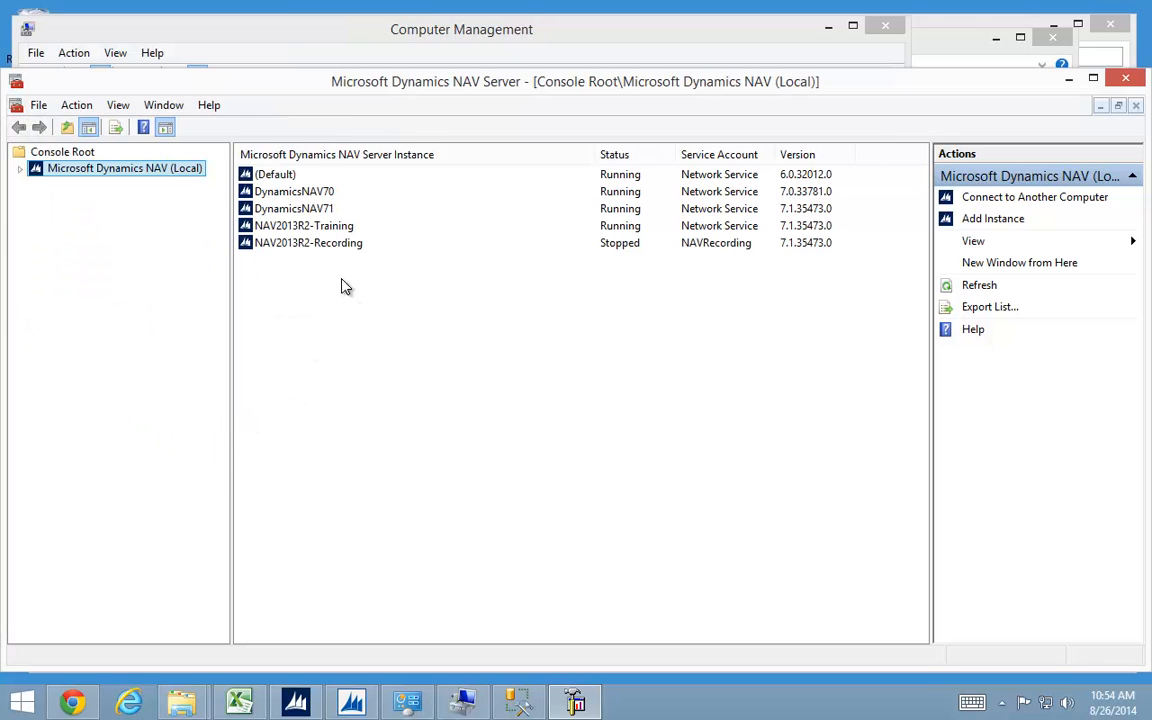
Check the NAV2013R2-Recording instance's settings and copy the database name from the NAV2013R2-Training instance's general settings.
click(267, 246)
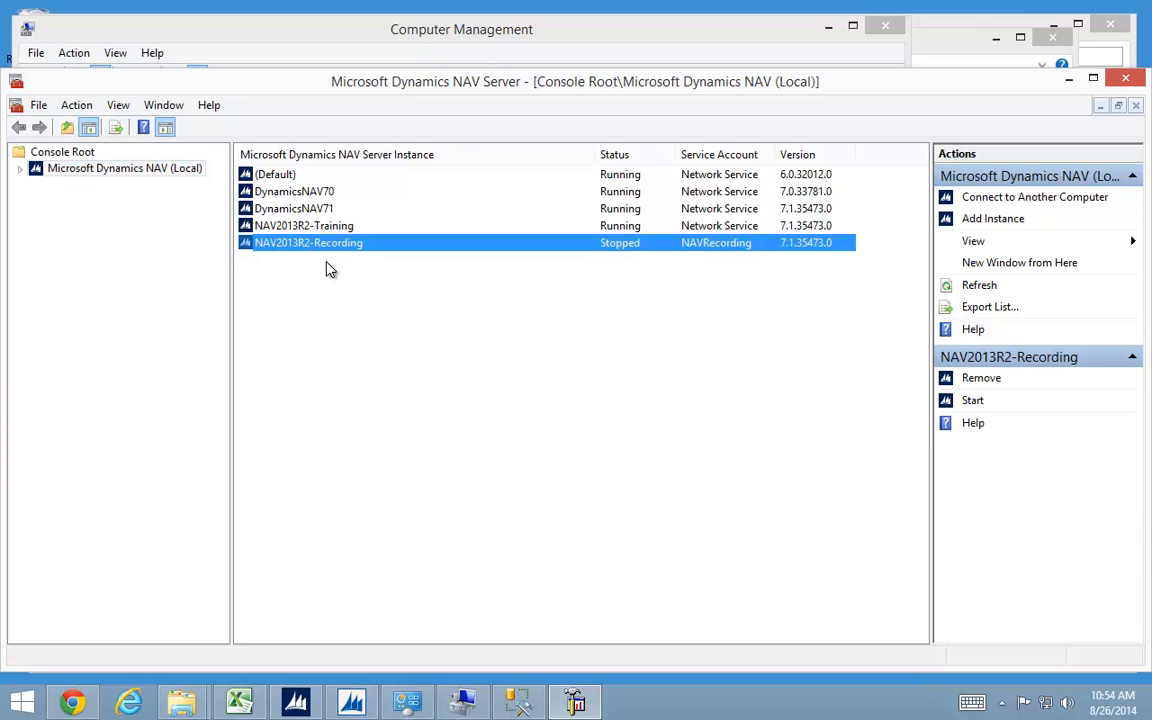
click(20, 169)
click(83, 252)
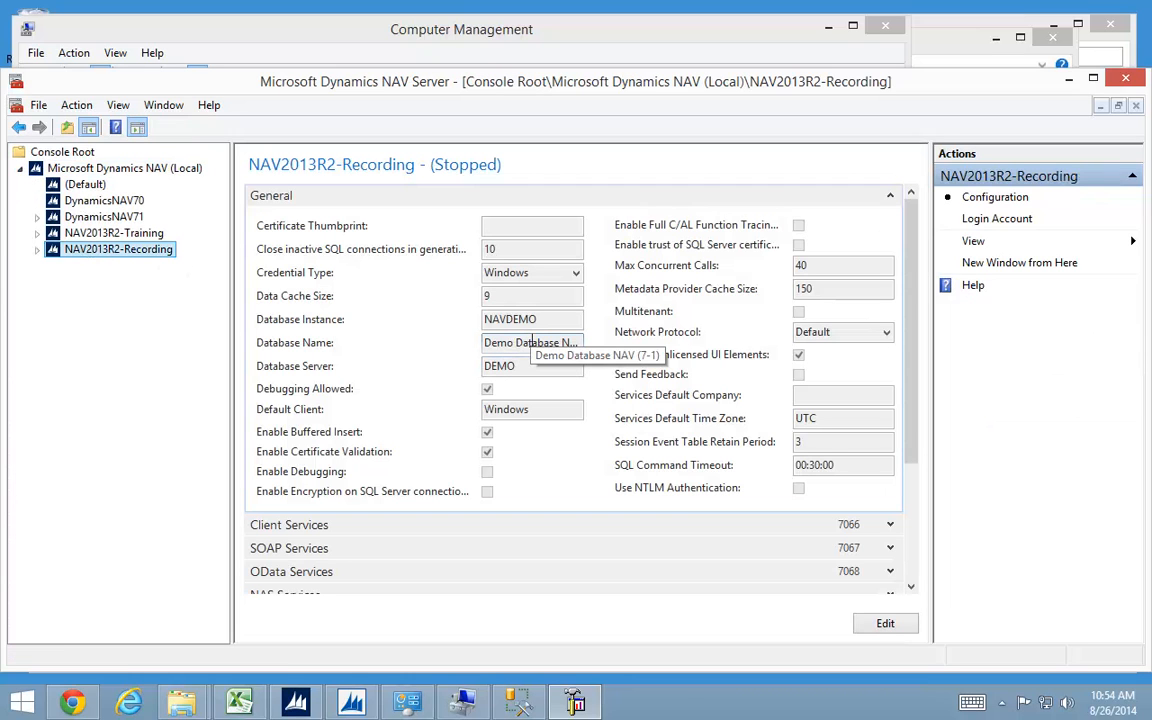
click(80, 234)
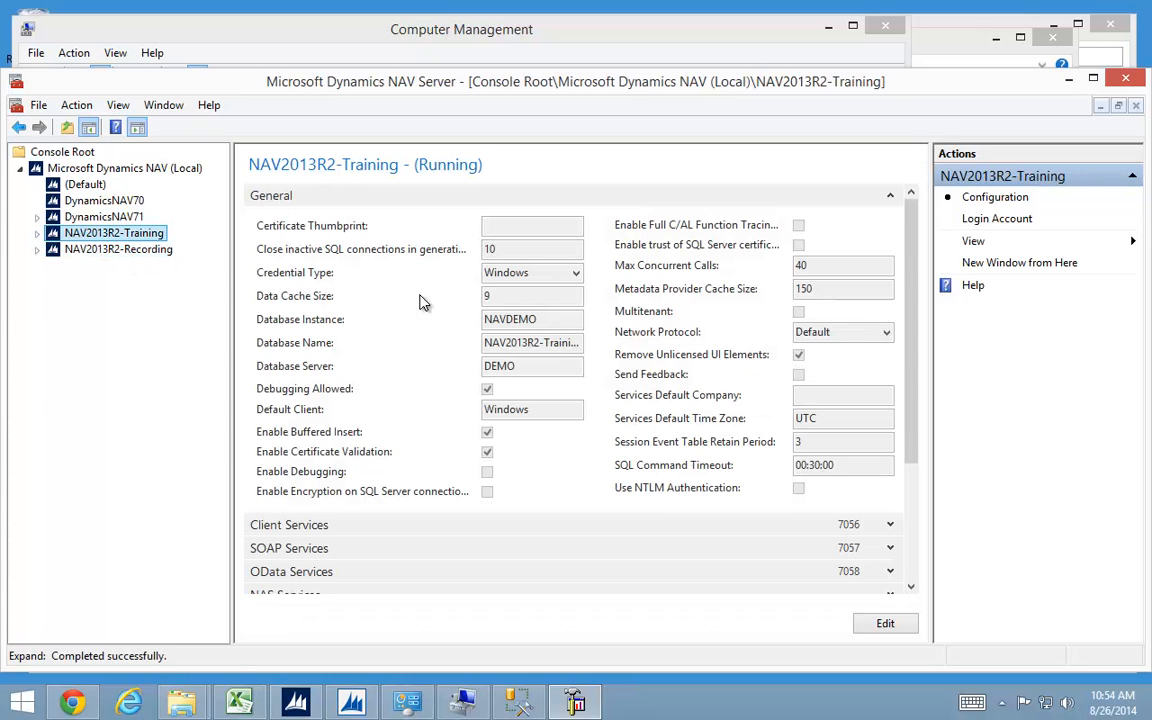
double_click(486, 342)
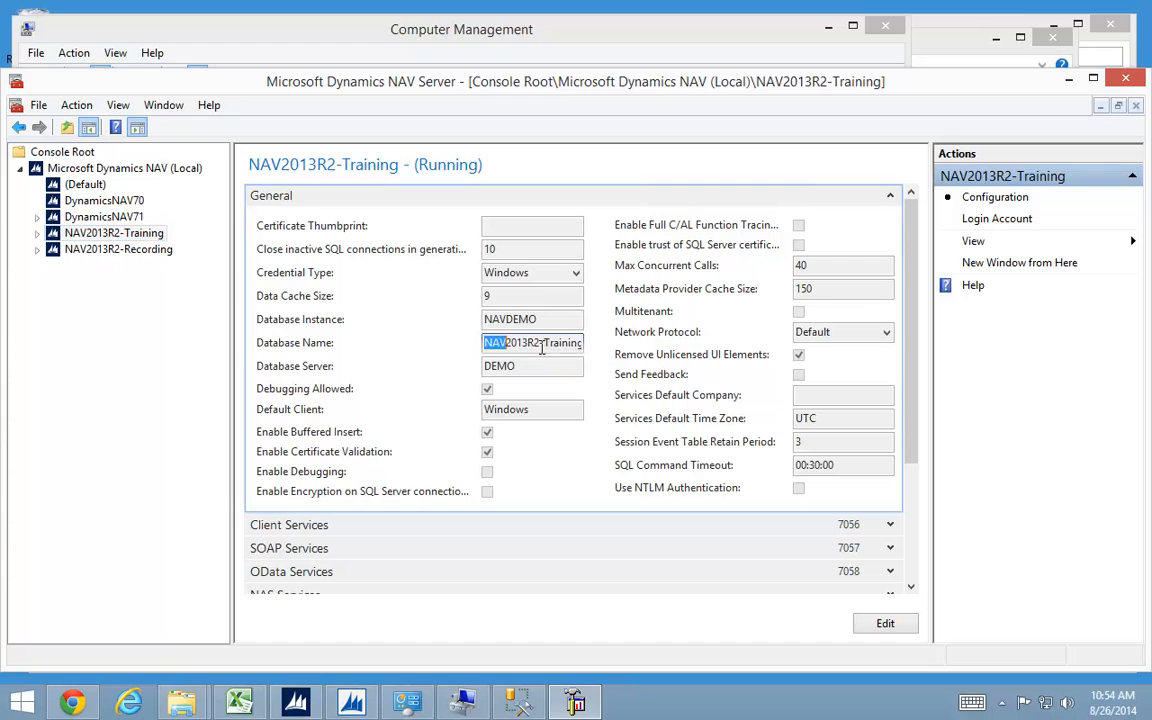
right_click(561, 345)
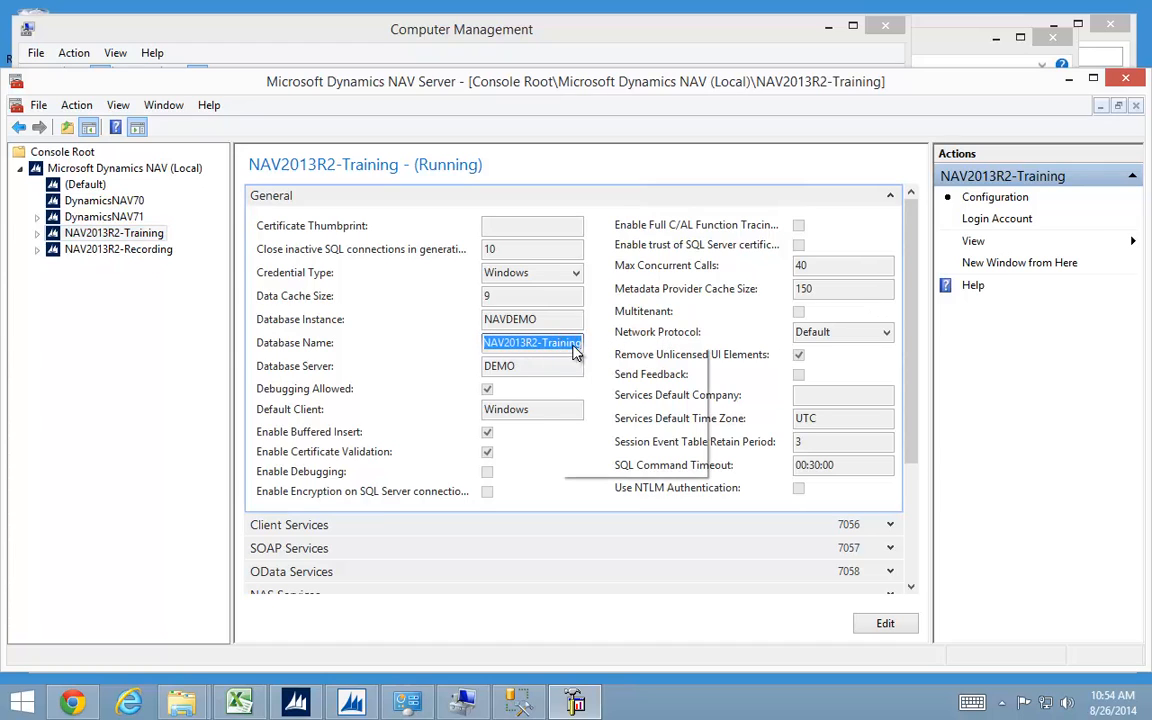
click(604, 399)
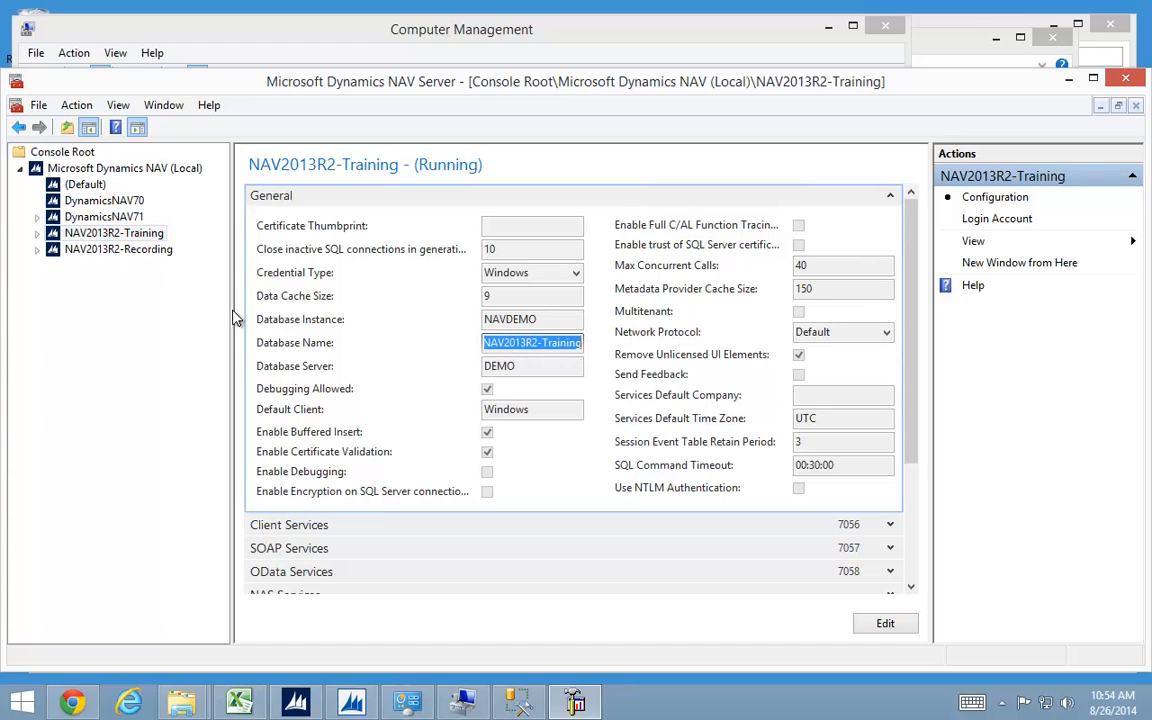
Set the NAV2013R2-Recording instance's database name to NAV2013R2-Training, save the configuration and acknowledge the restart notice.
click(100, 250)
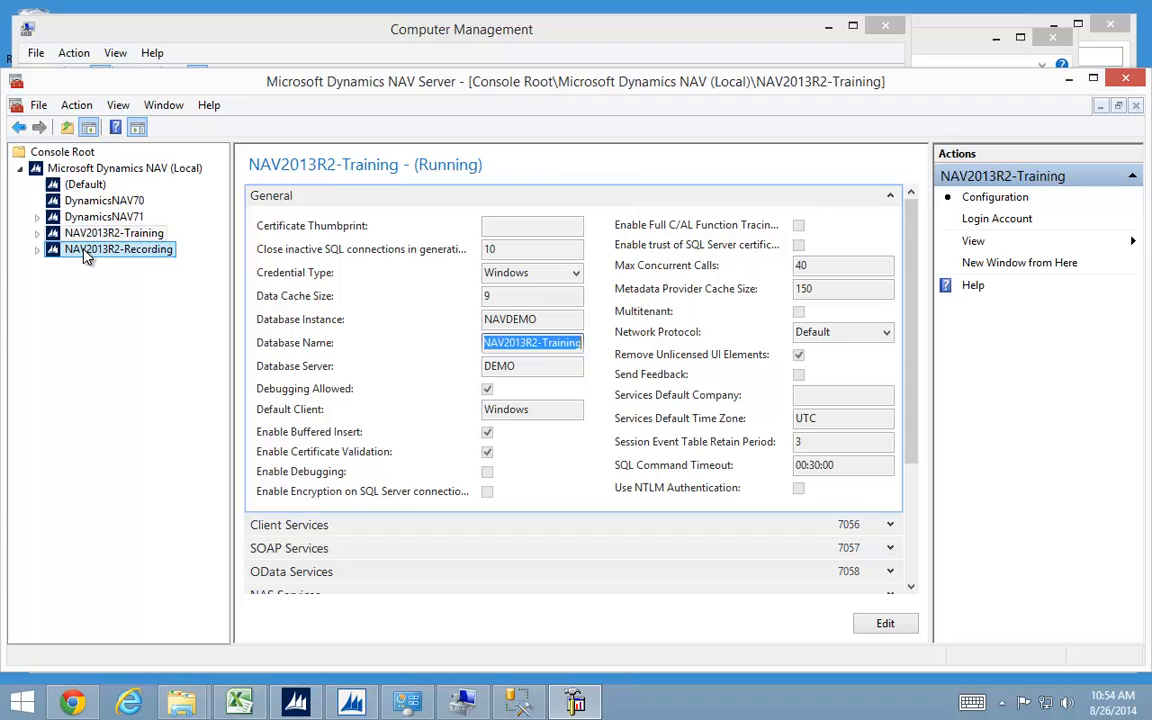
click(885, 623)
drag(487, 344, 769, 358)
key(ctrl+v)
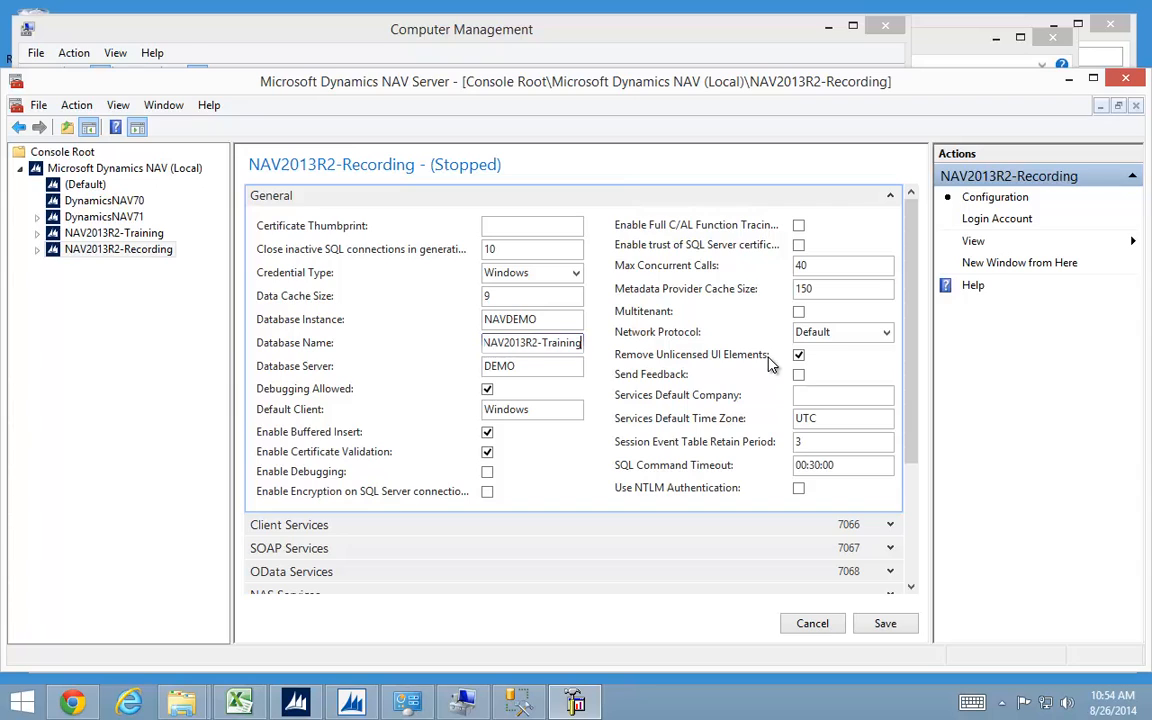
key(Tab)
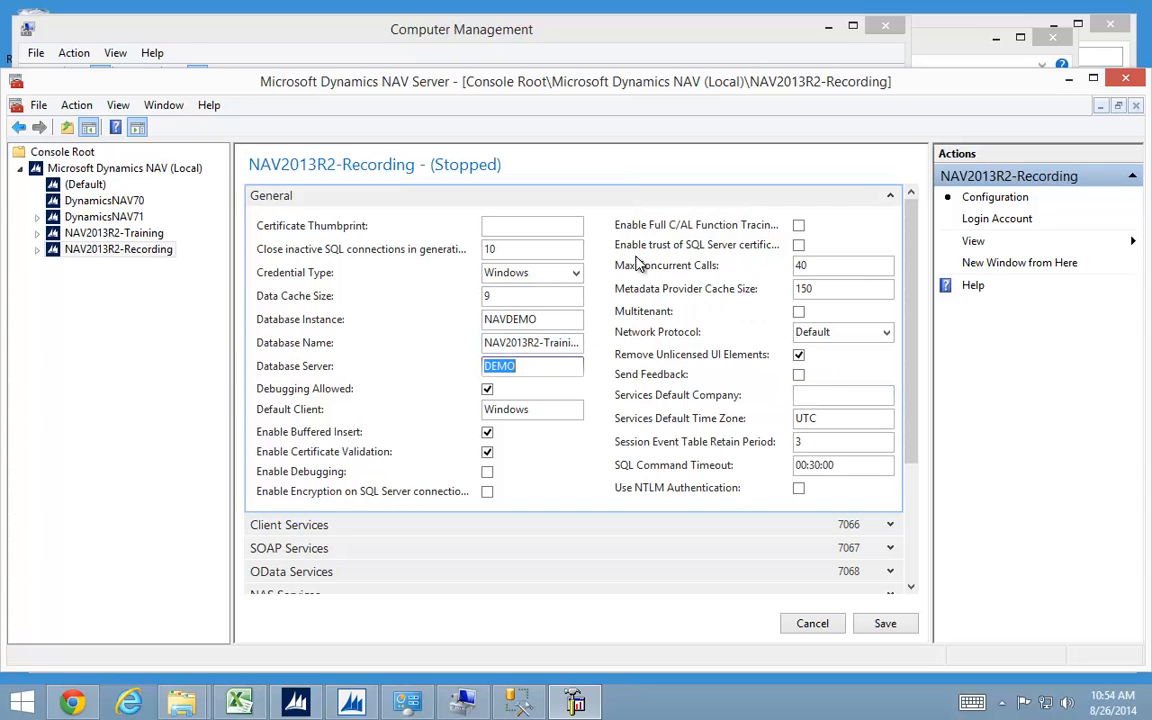
click(886, 624)
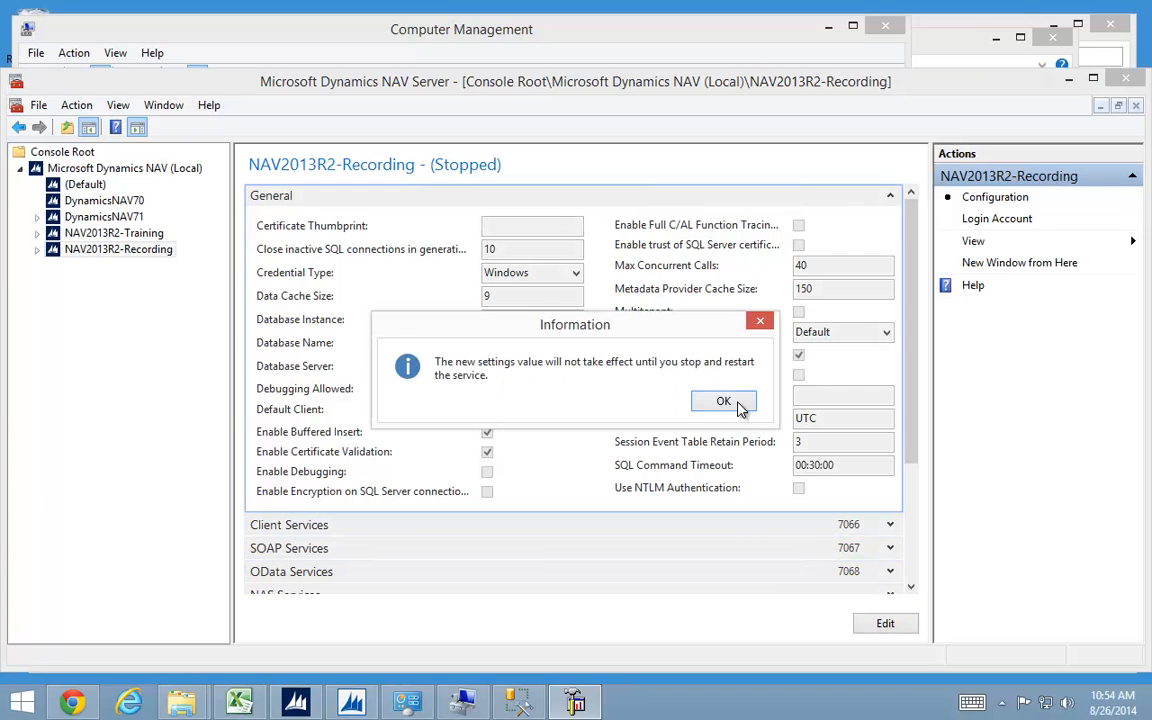
click(723, 401)
Start the NAV2013R2-Recording server instance from the local instance list and confirm the start.
click(75, 174)
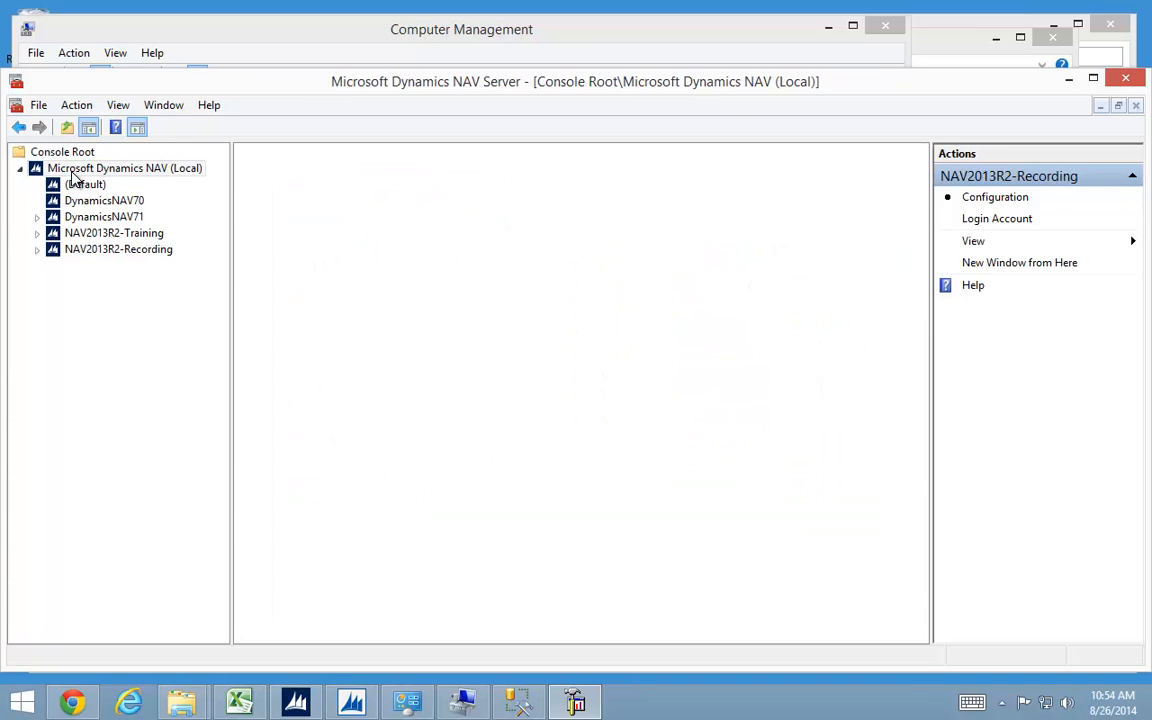
click(294, 246)
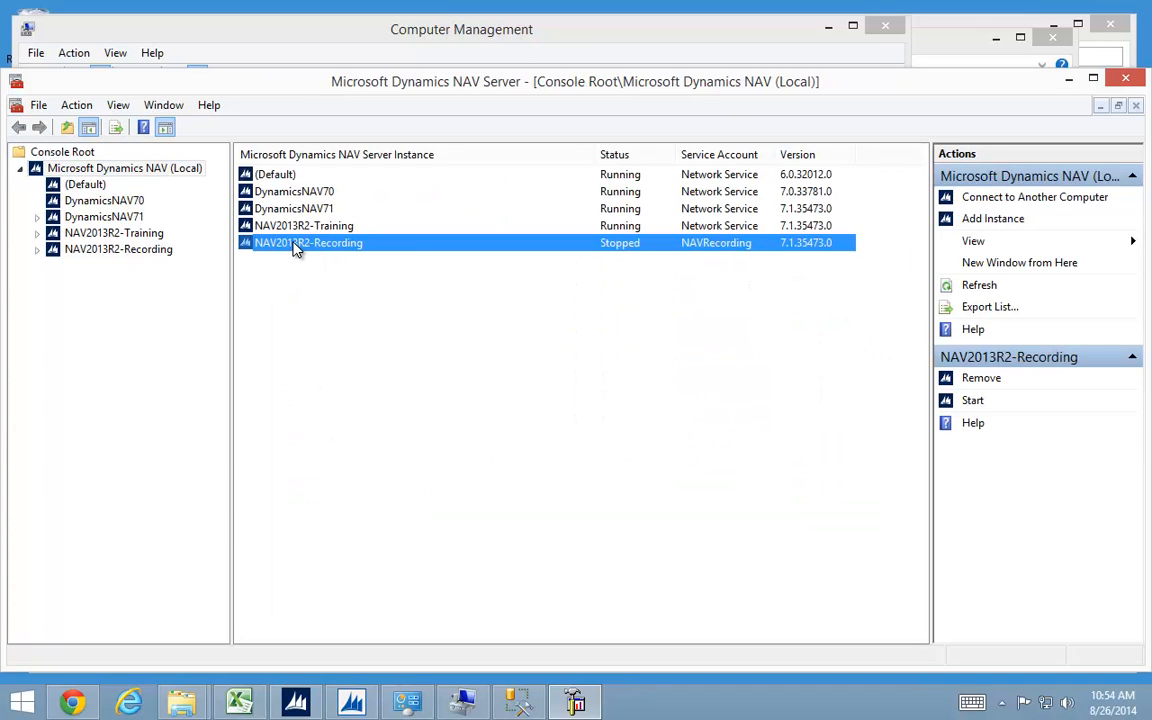
right_click(294, 248)
click(335, 283)
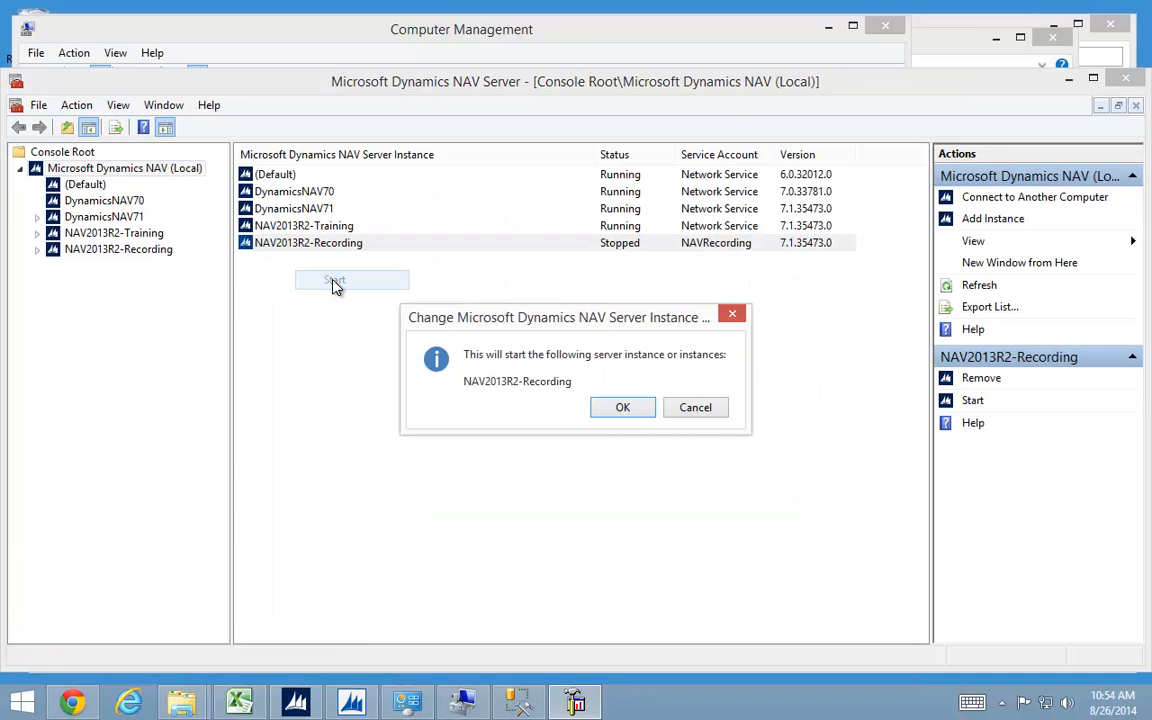
click(641, 410)
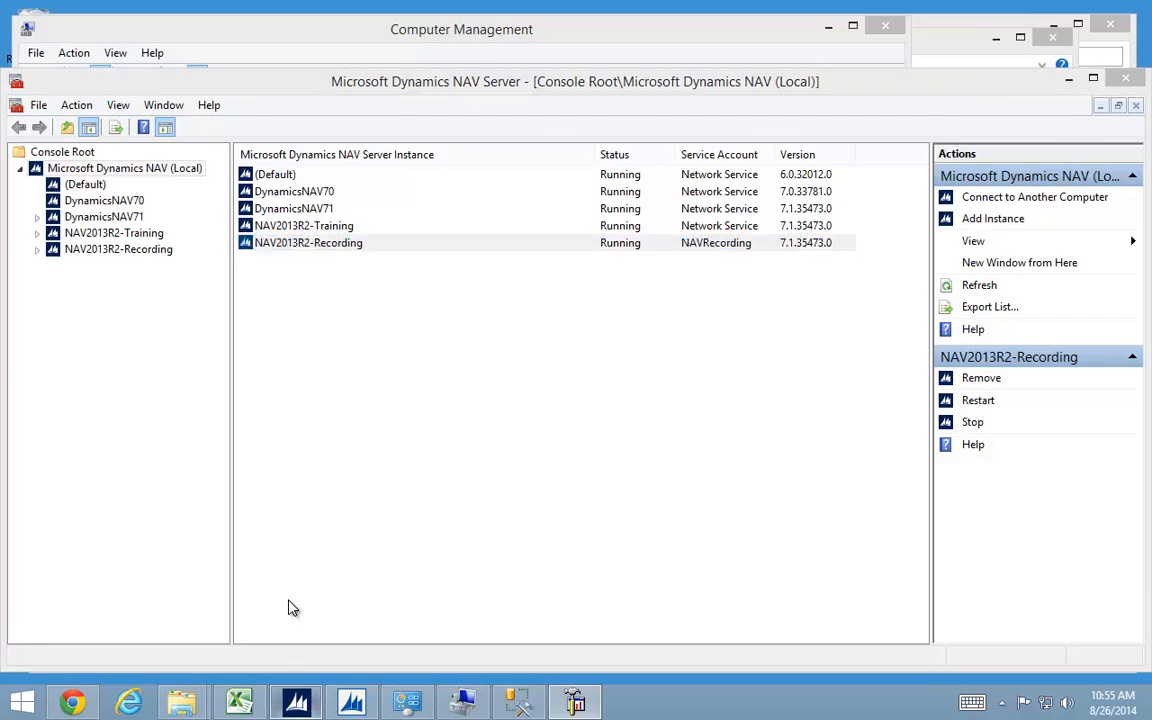
Switch to the Microsoft Dynamics NAV client and open the server selection for changing the connection.
click(295, 703)
click(52, 85)
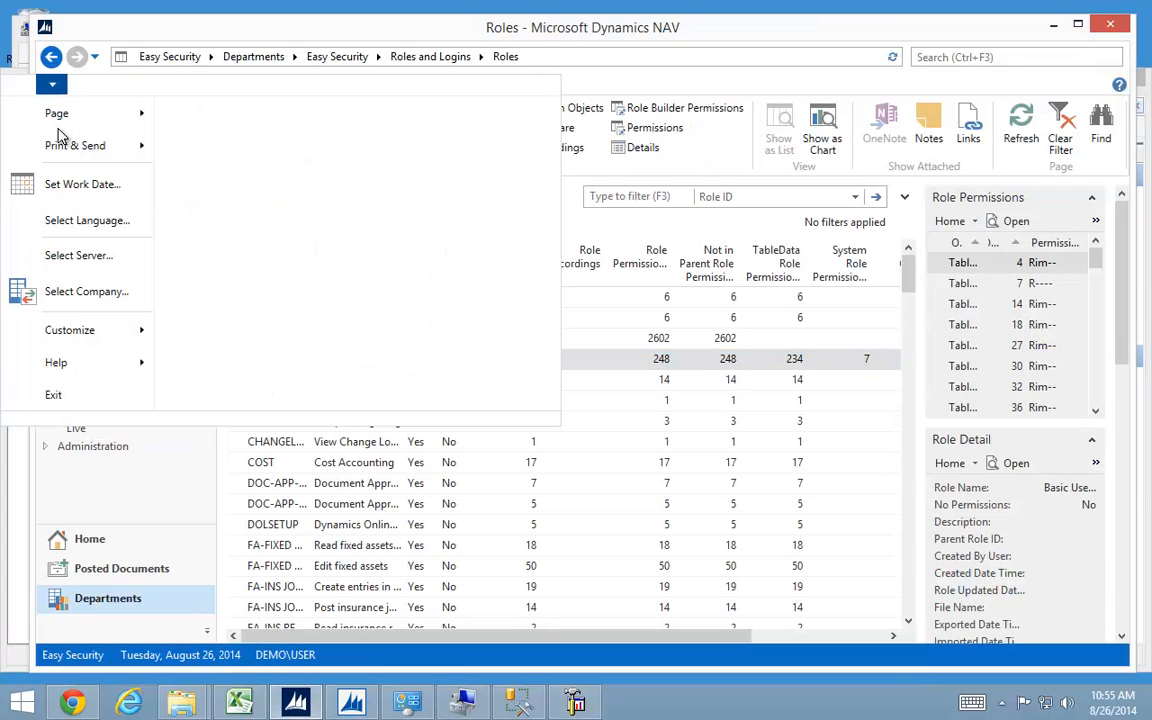
click(84, 262)
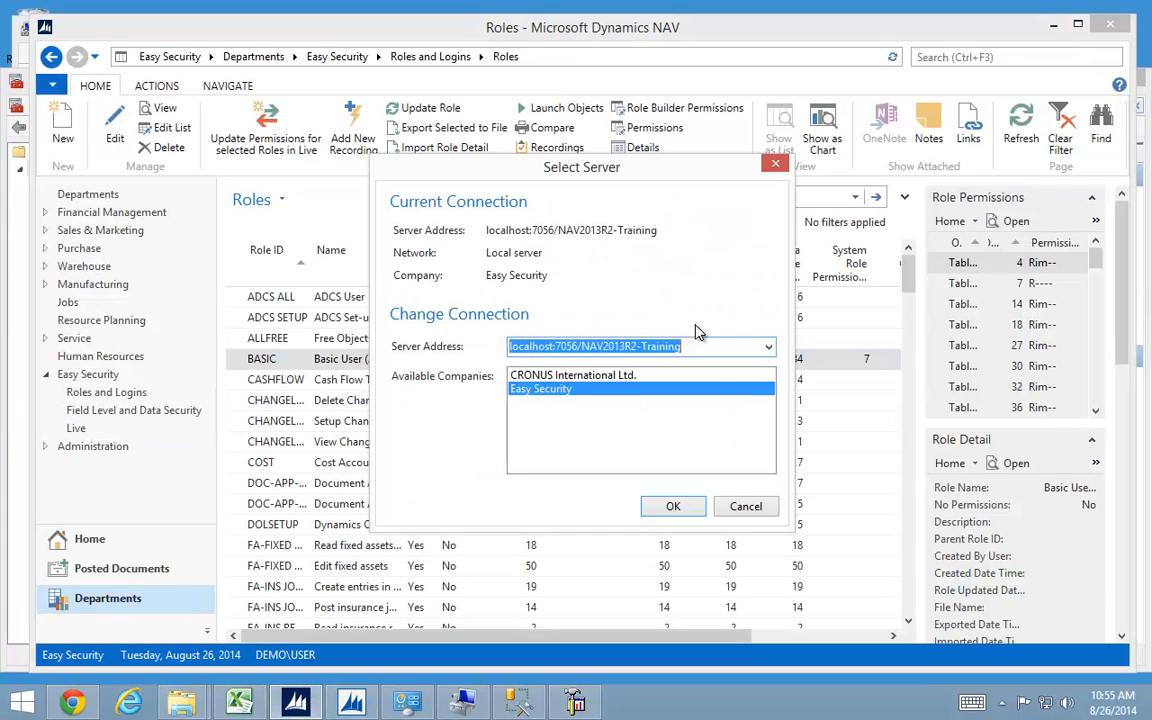
click(709, 346)
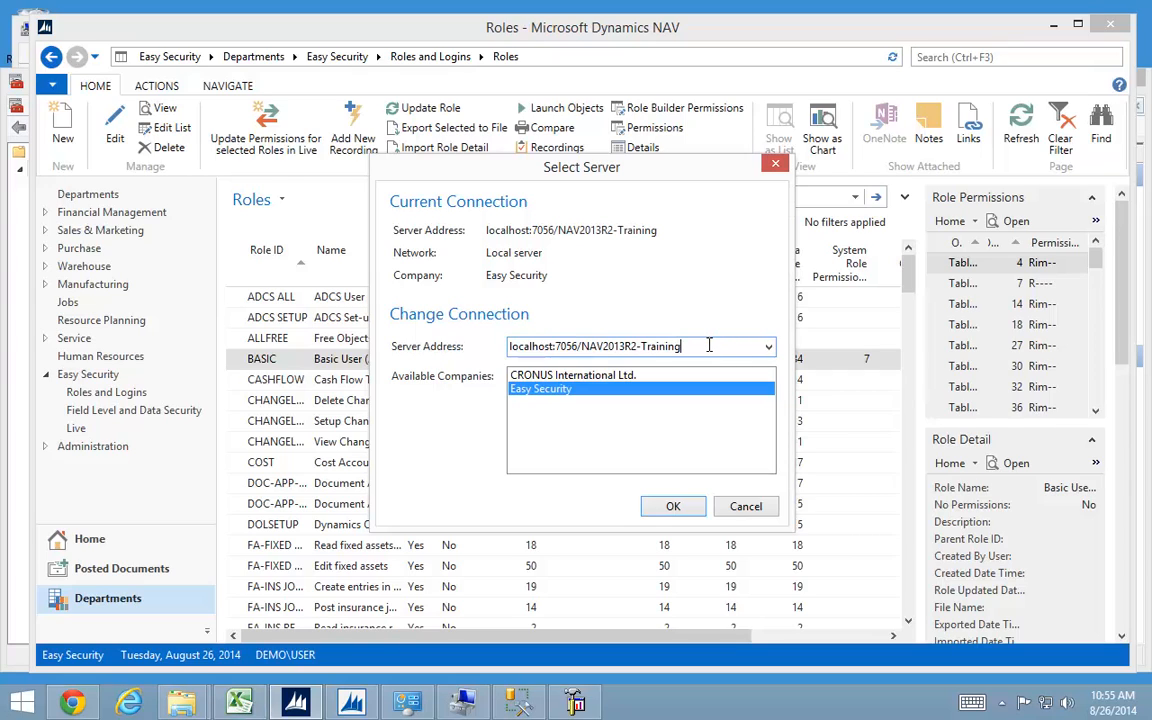
key(BackSpace)
key(BackSpace)
key(BackSpace)
key(BackSpace)
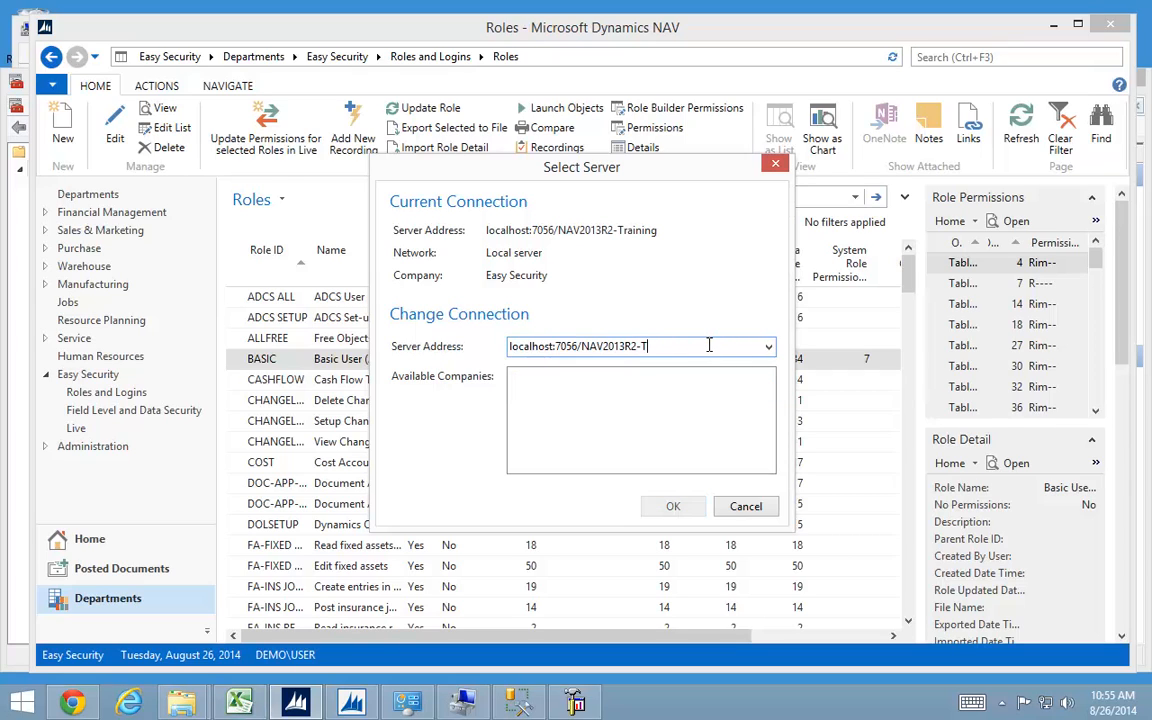
text(Recording)
key(Tab)
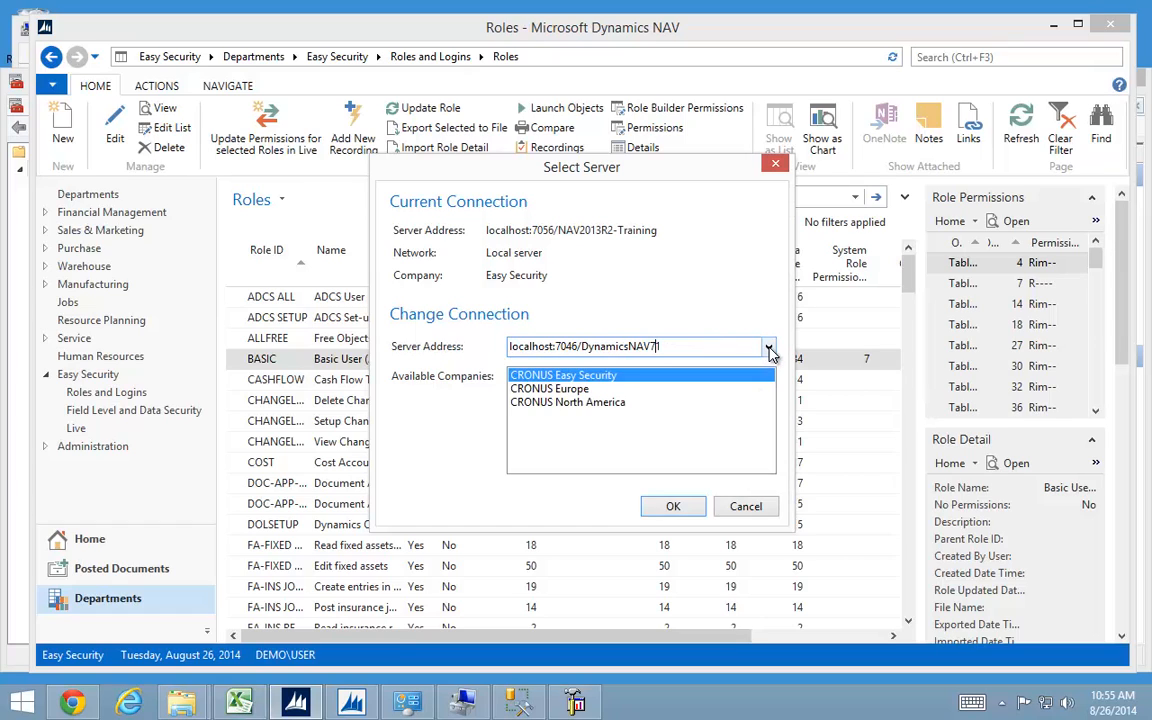
click(769, 347)
click(672, 368)
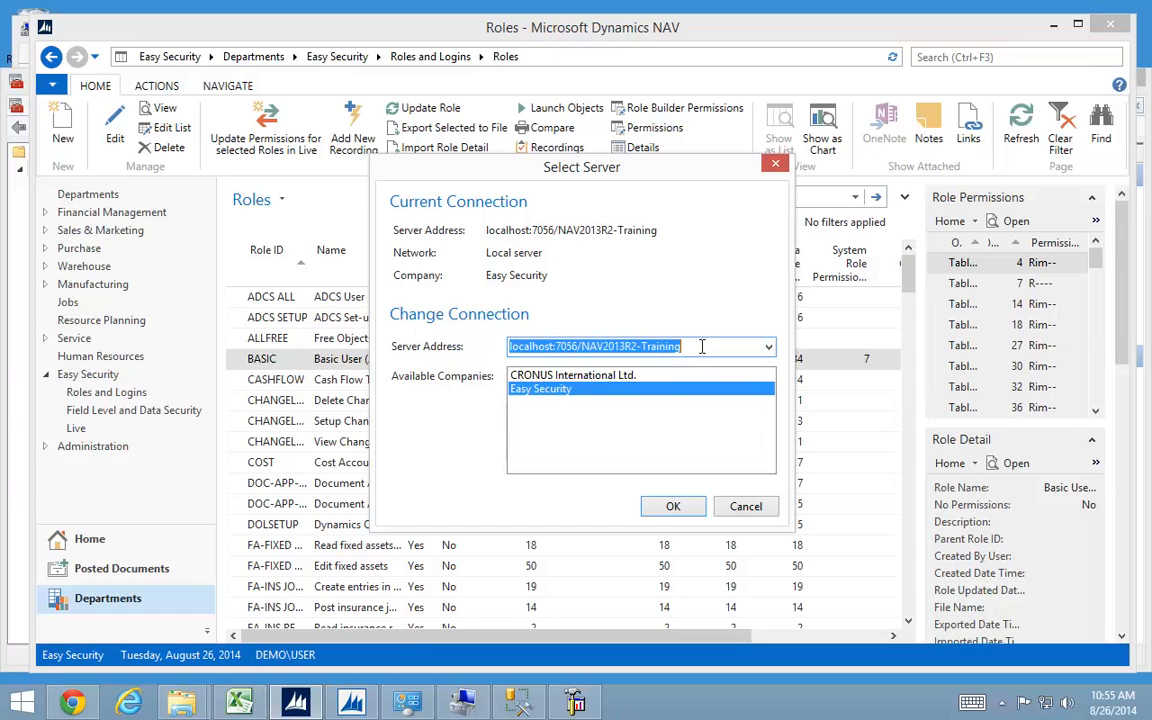
Set the server address of the new connection to localhost:7066/NAV2013R2-Recording and try to load its available companies.
click(702, 346)
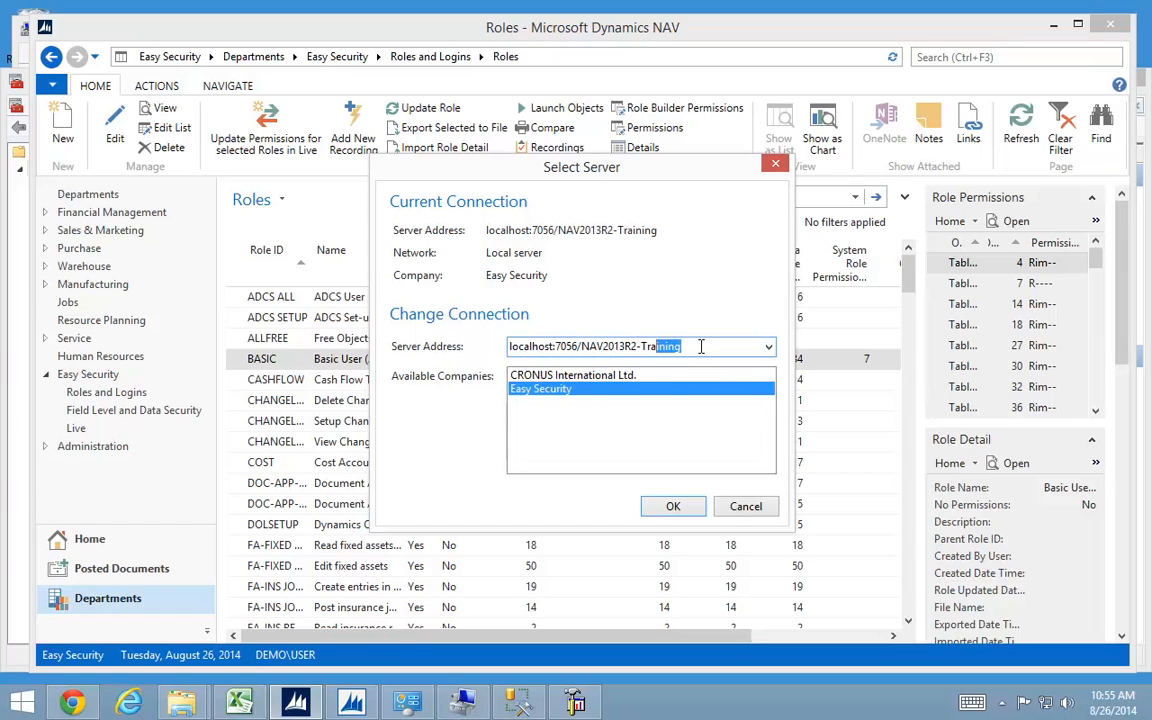
text(Record)
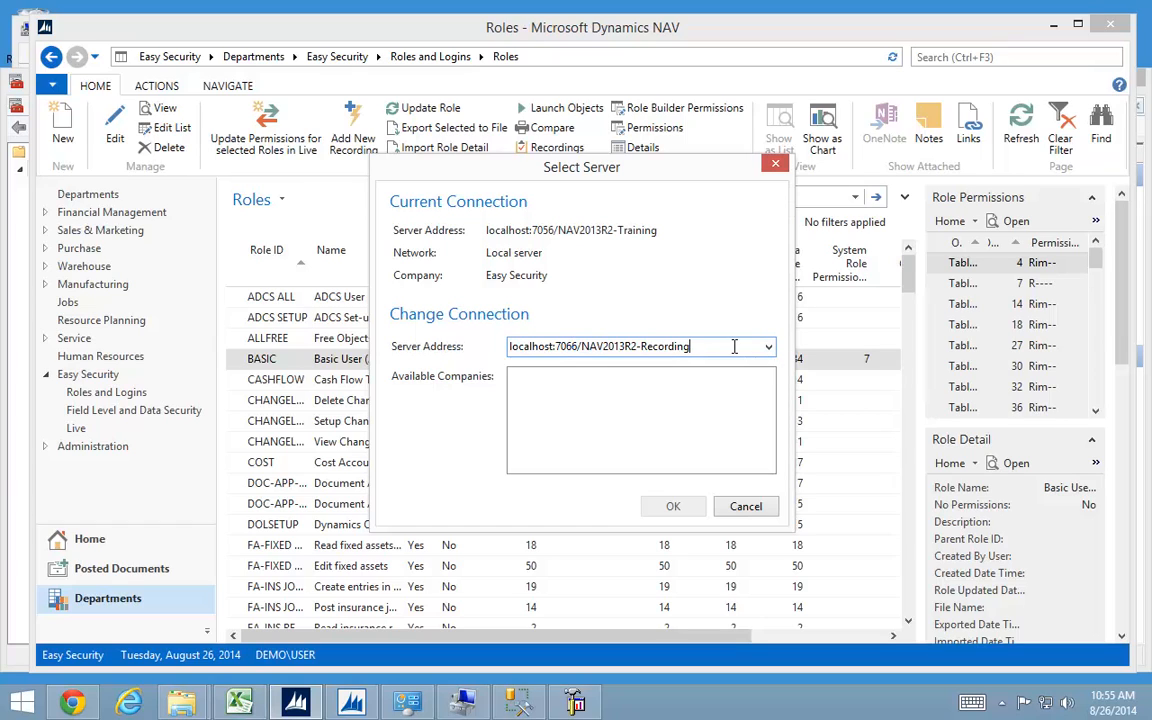
key(Tab)
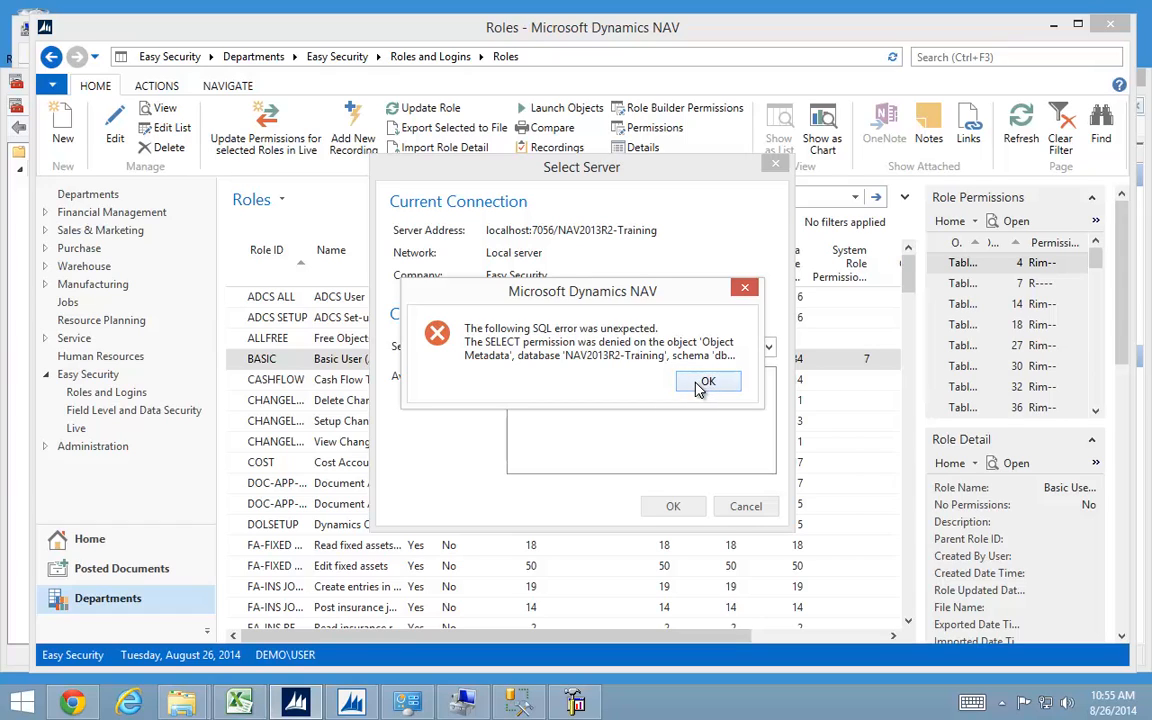
click(705, 382)
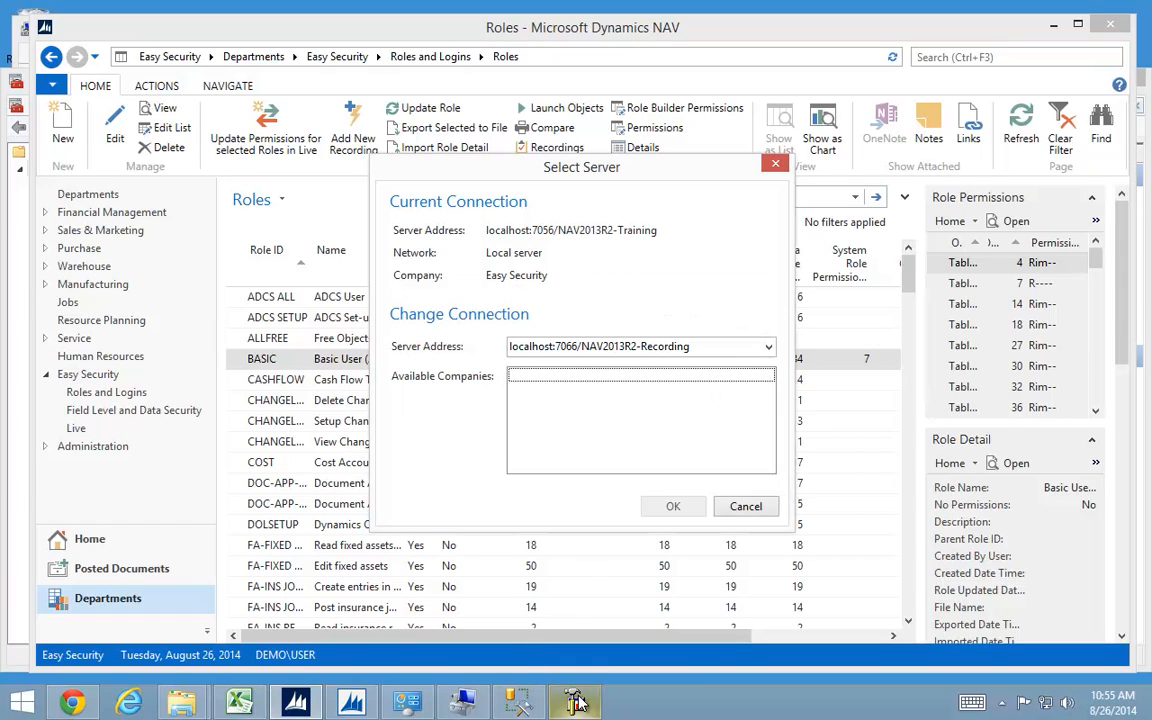
Switch to SQL Server Management Studio and expand the security users of the NAV2013R2-Training database.
click(518, 704)
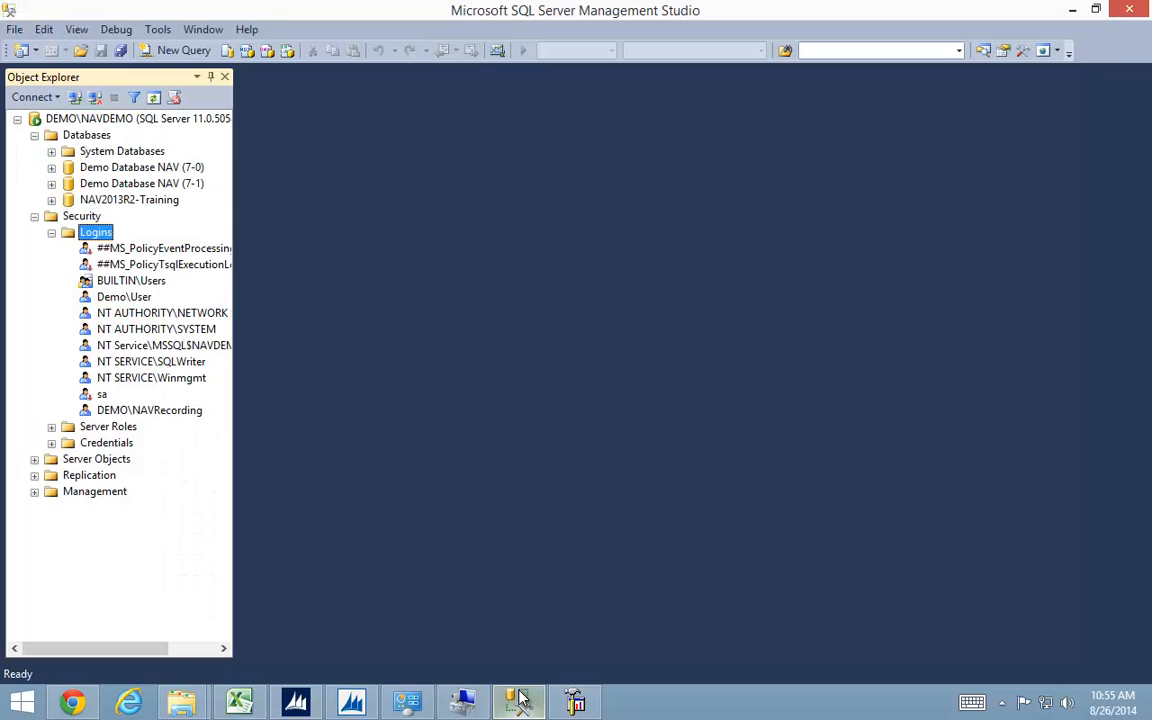
click(51, 200)
click(105, 203)
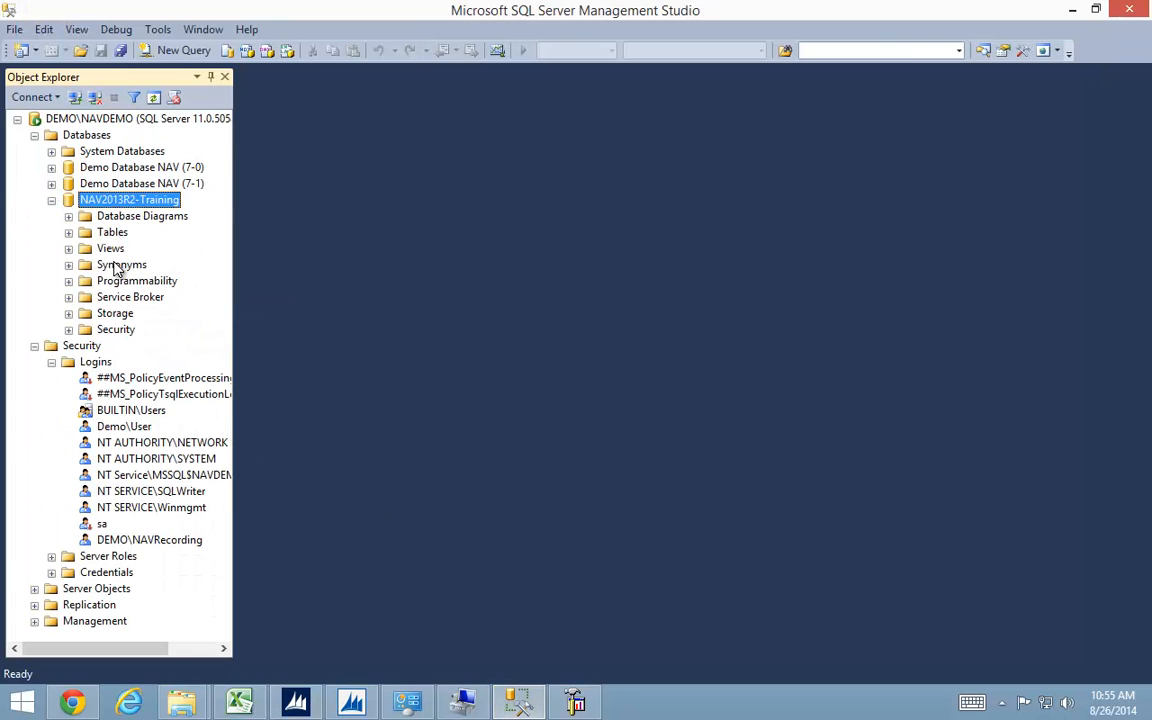
click(110, 331)
click(68, 330)
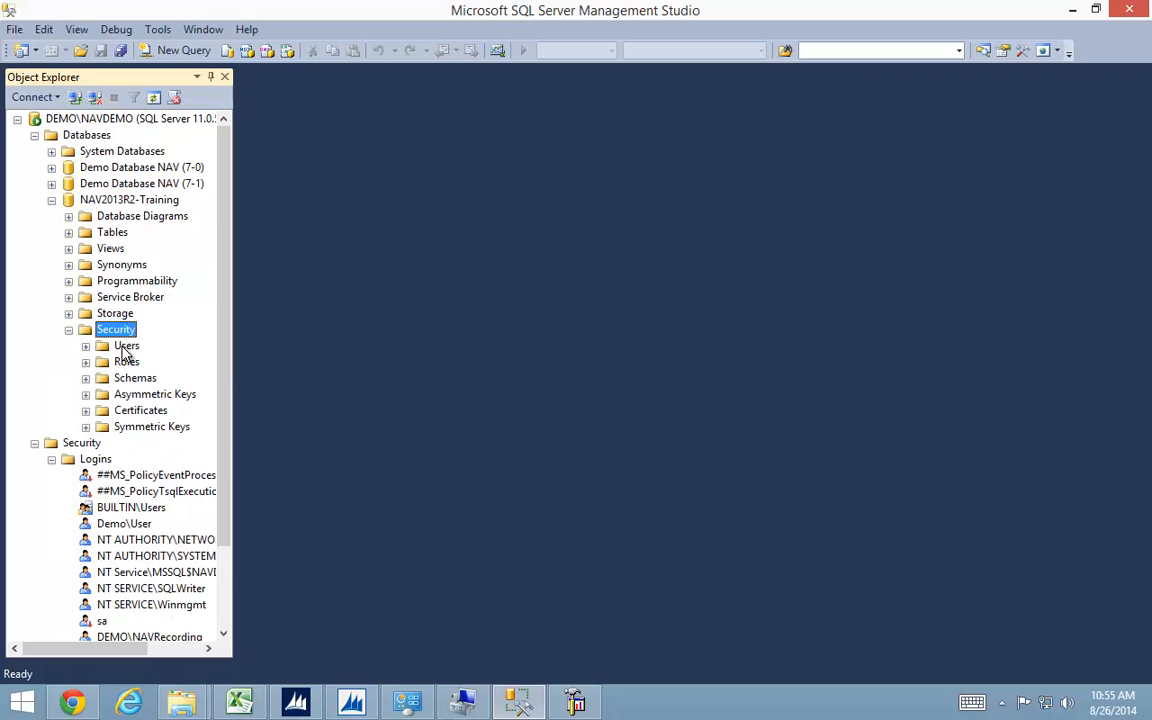
click(125, 346)
click(85, 346)
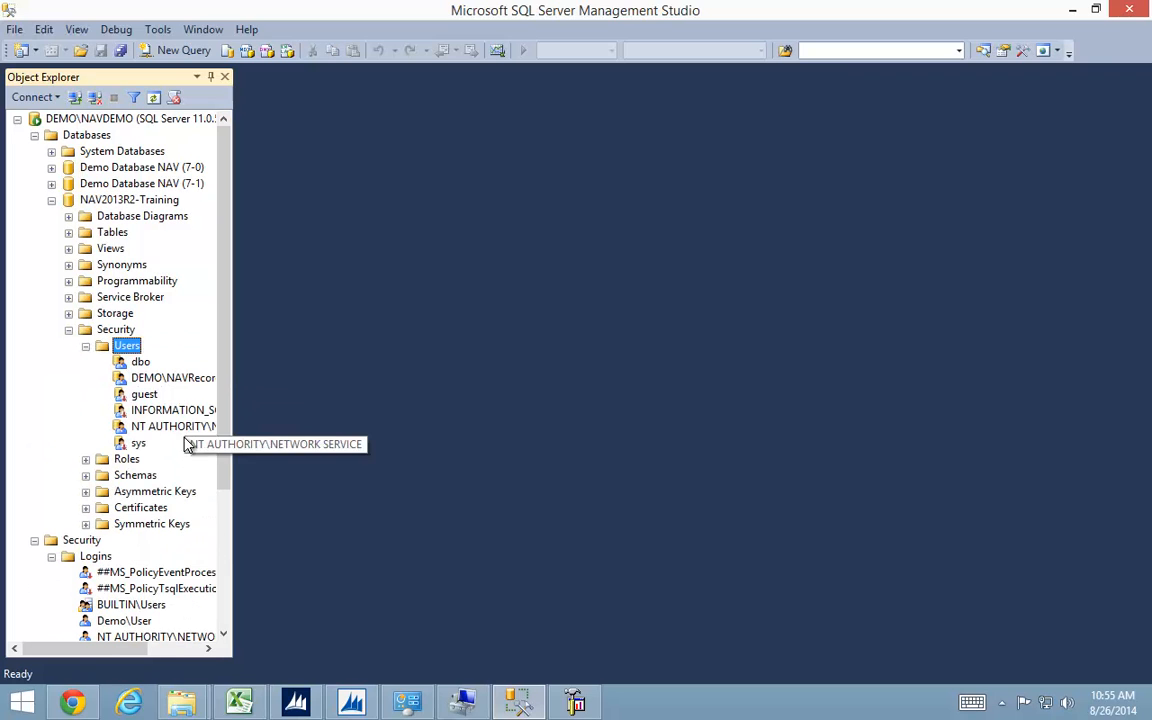
Give the database user DEMO\NAVRecording membership in the db_owner role.
double_click(146, 379)
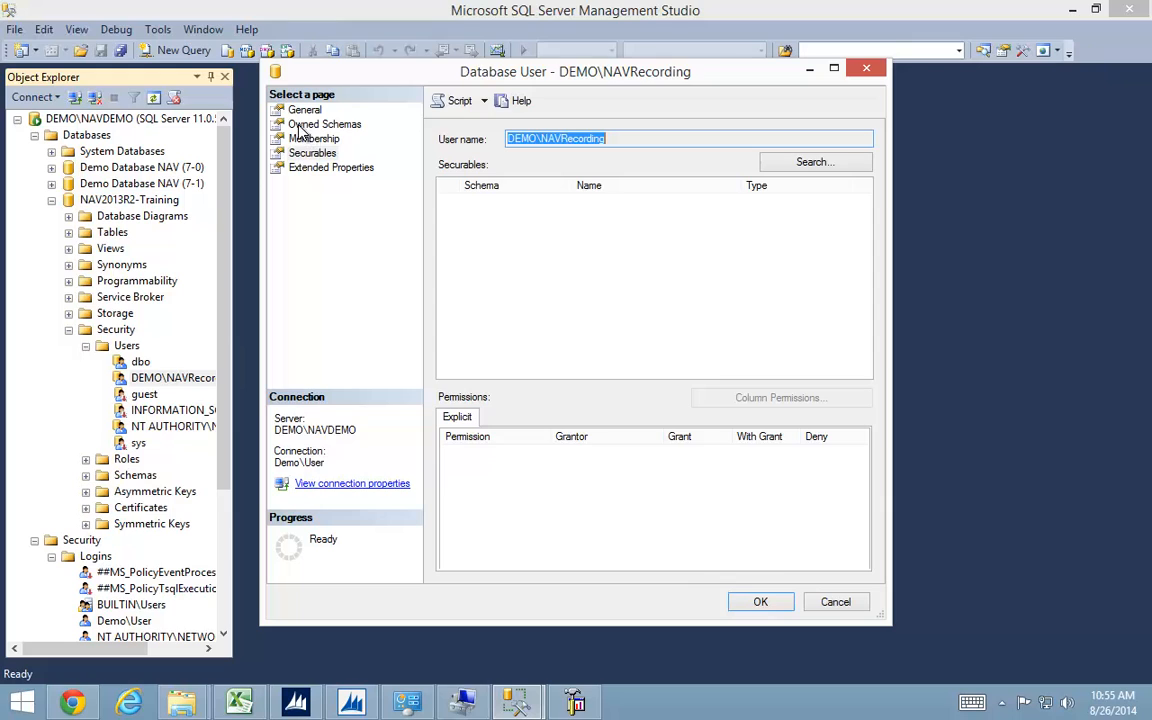
click(300, 140)
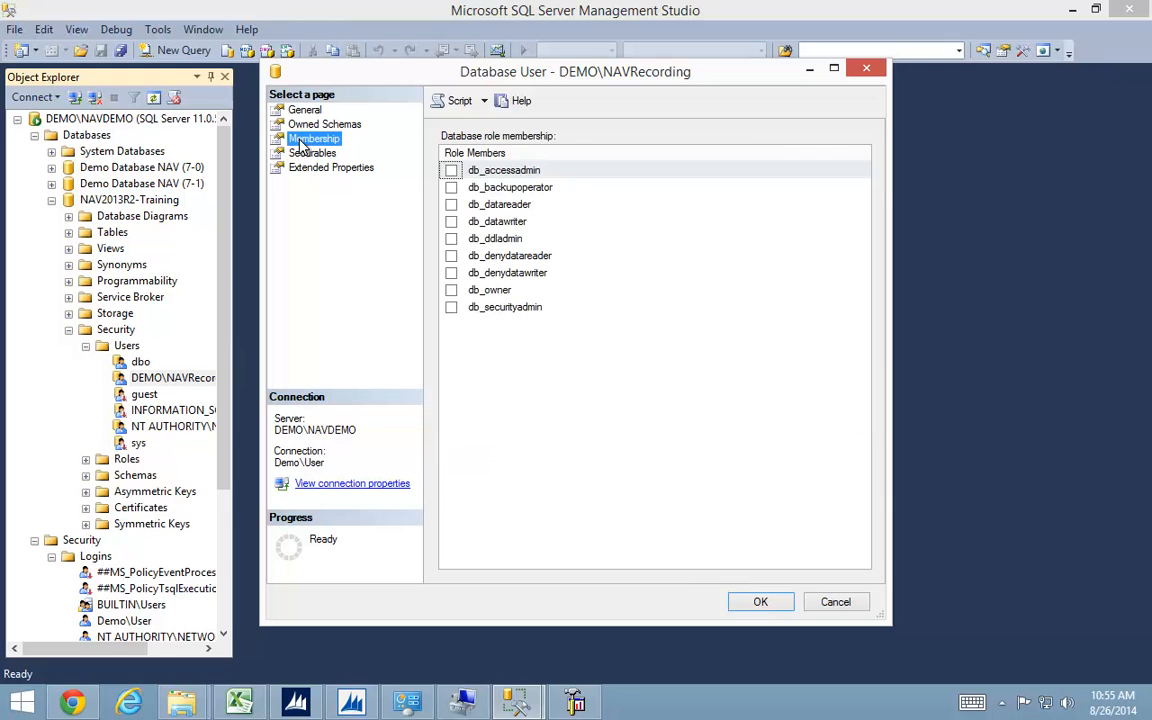
click(451, 290)
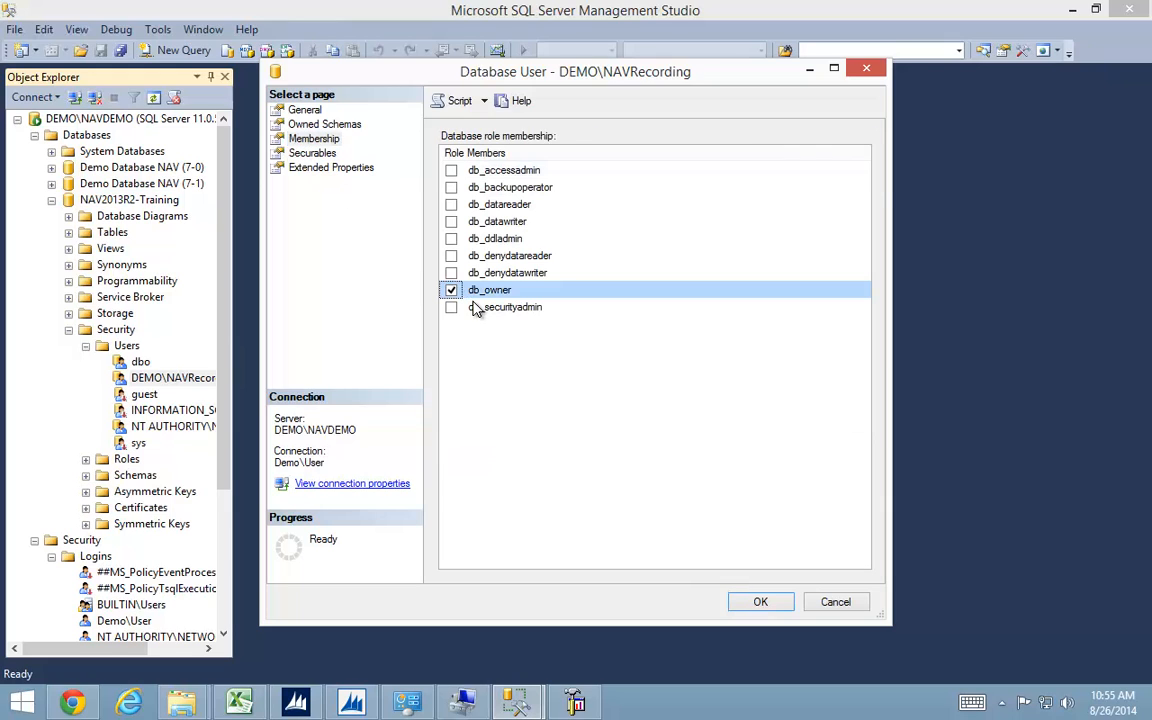
click(760, 601)
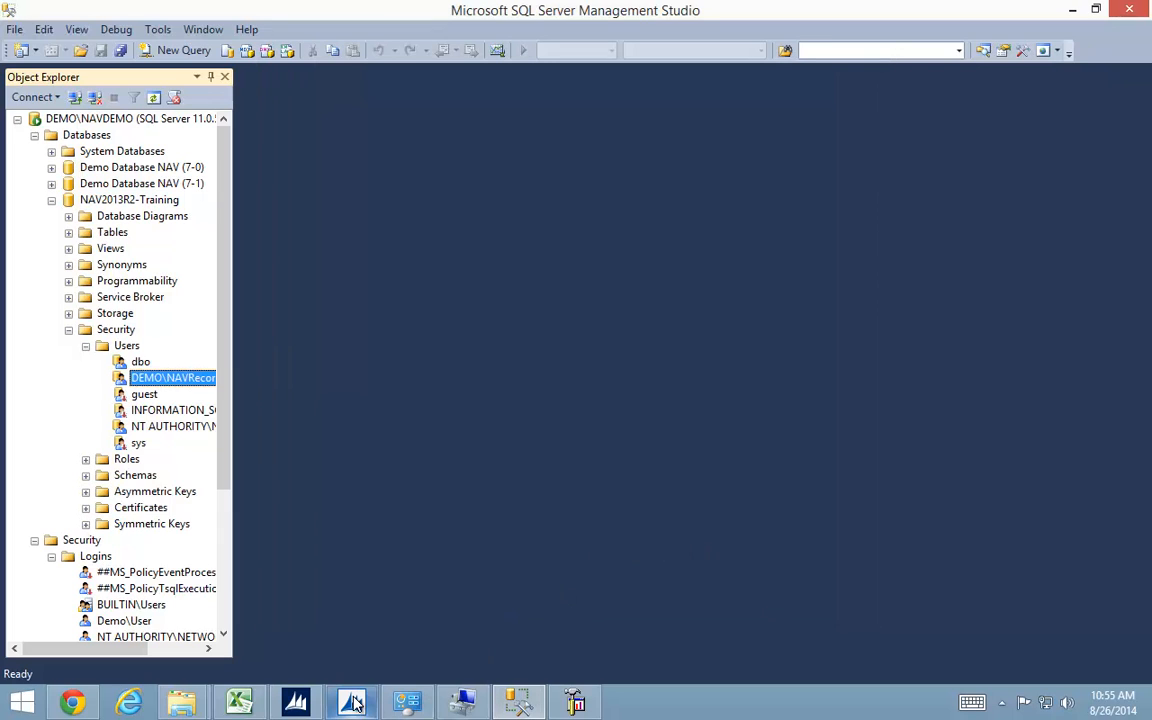
Restart the NAV2013R2-Recording instance in the Microsoft Dynamics NAV Server administration console.
click(575, 703)
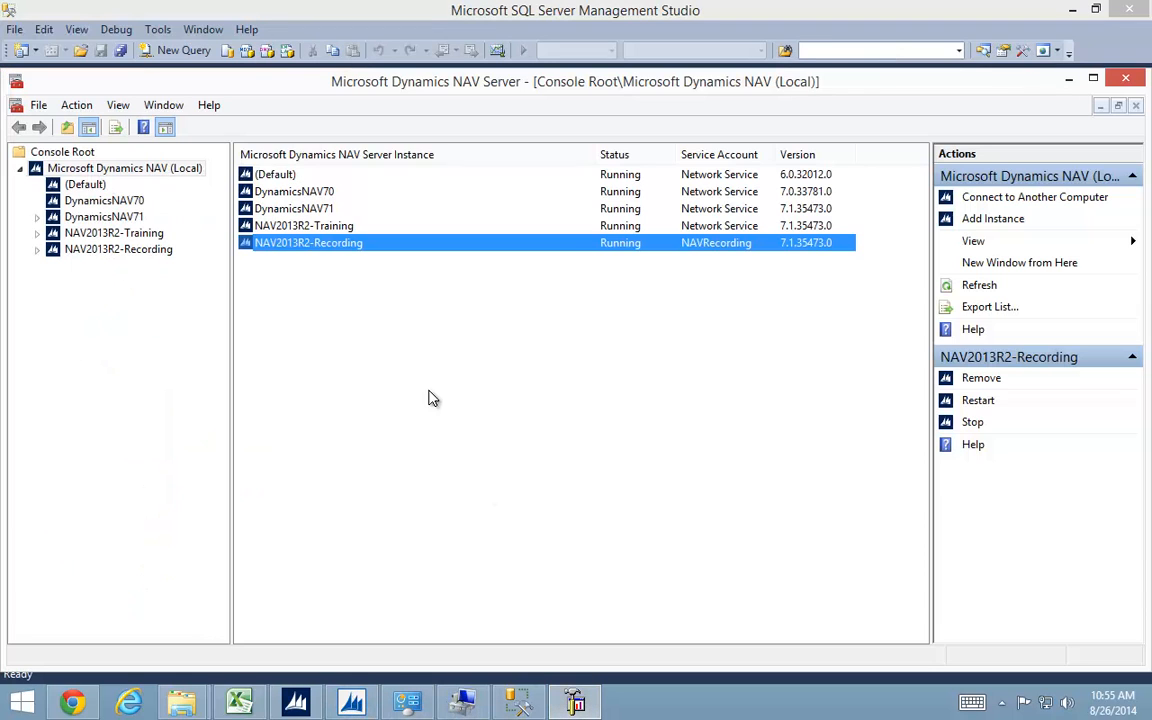
right_click(306, 254)
click(352, 285)
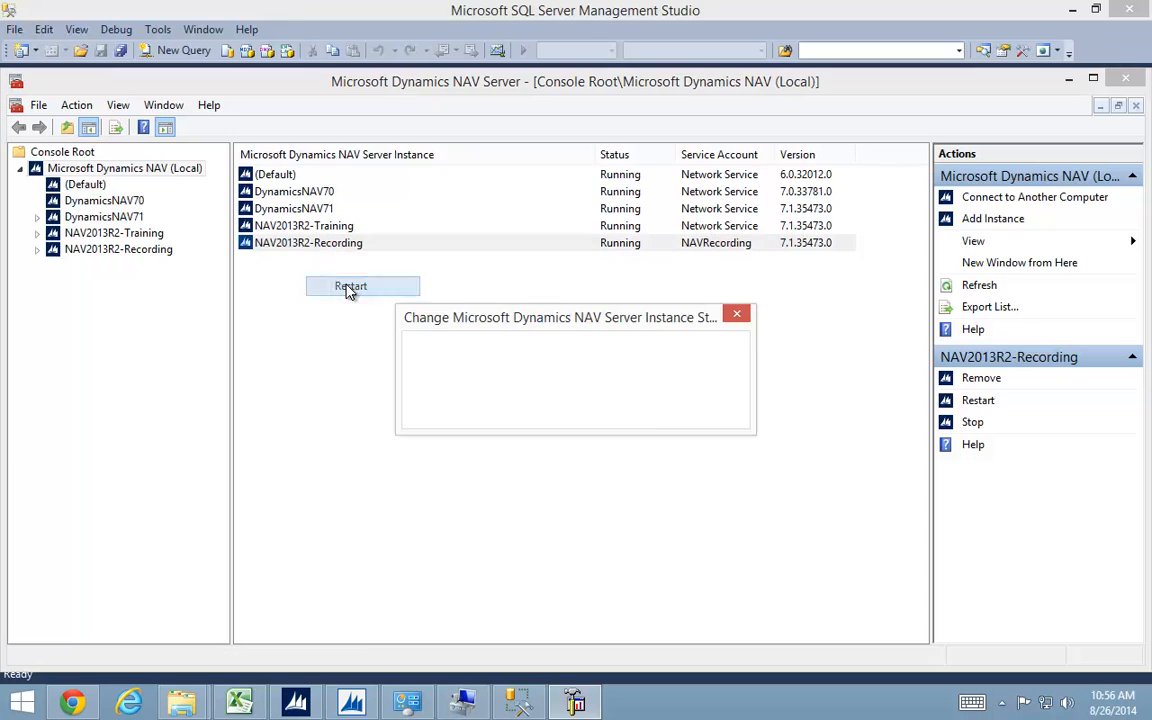
click(626, 409)
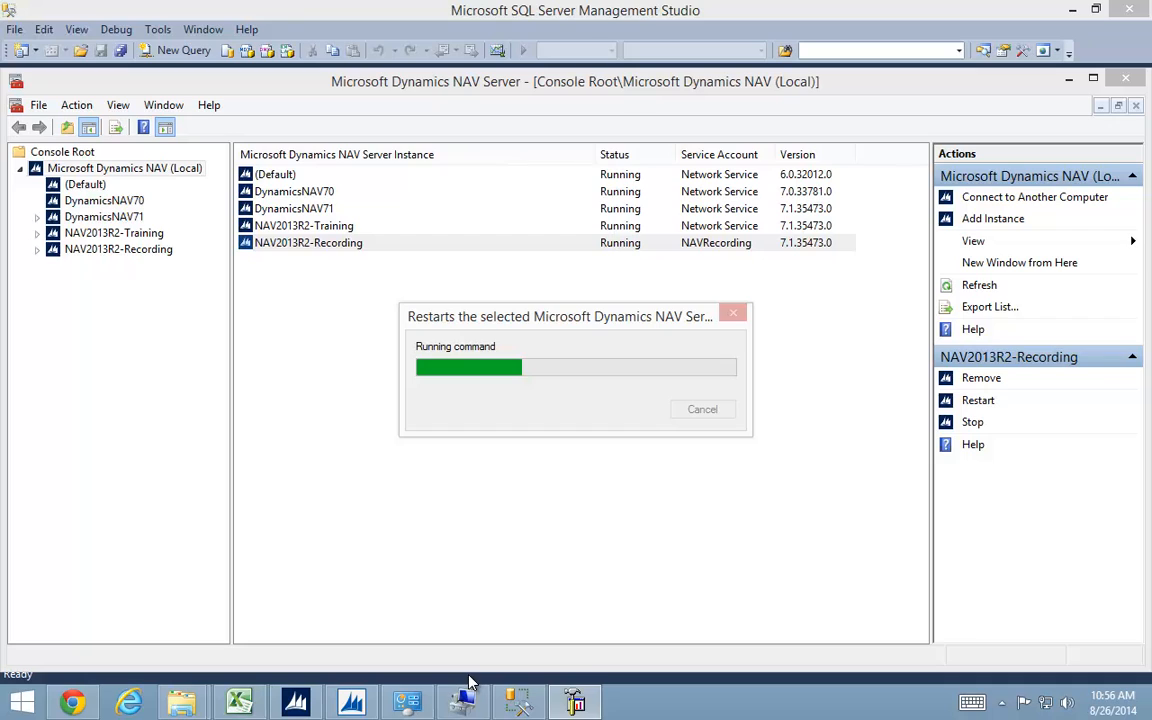
Back in the Dynamics NAV client, reload the companies of localhost:7066/NAV2013R2-Recording and connect to the Easy Security company.
mouse_move(295, 707)
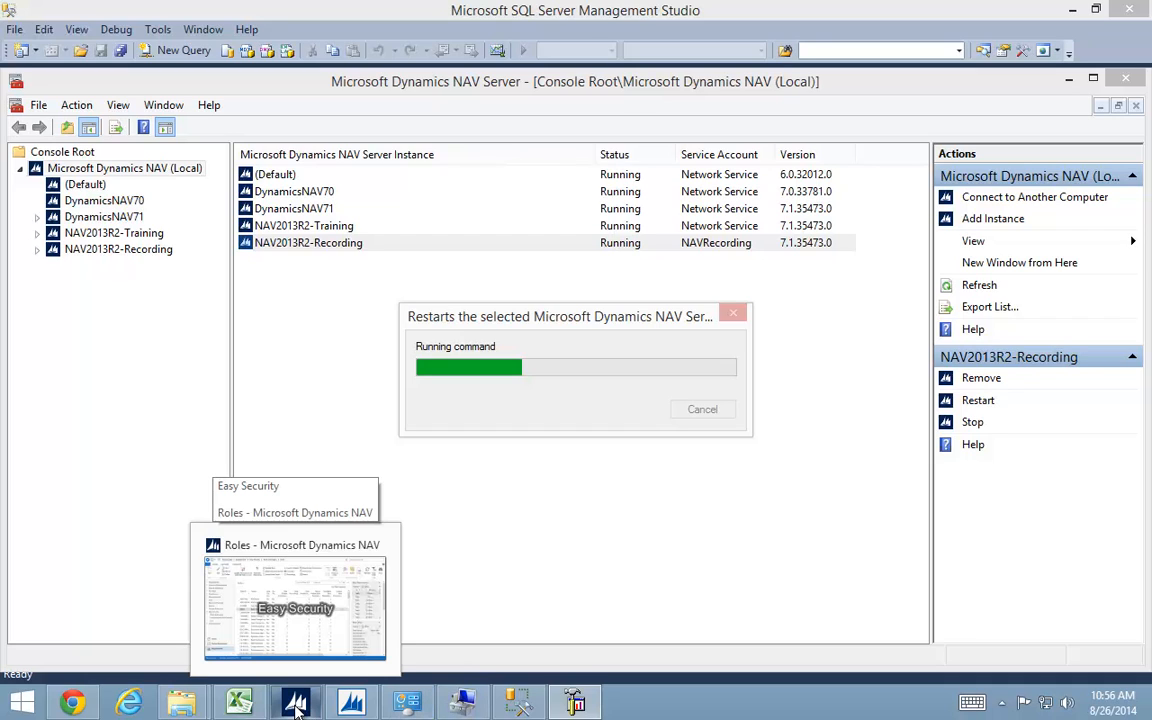
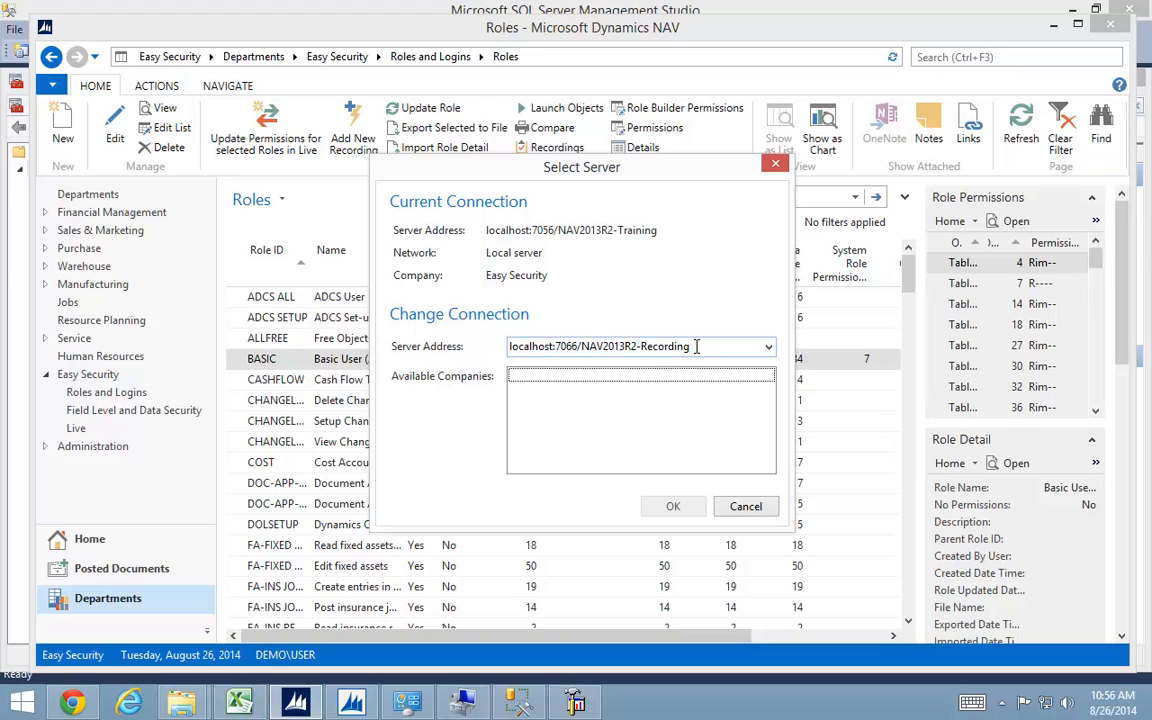
click(697, 346)
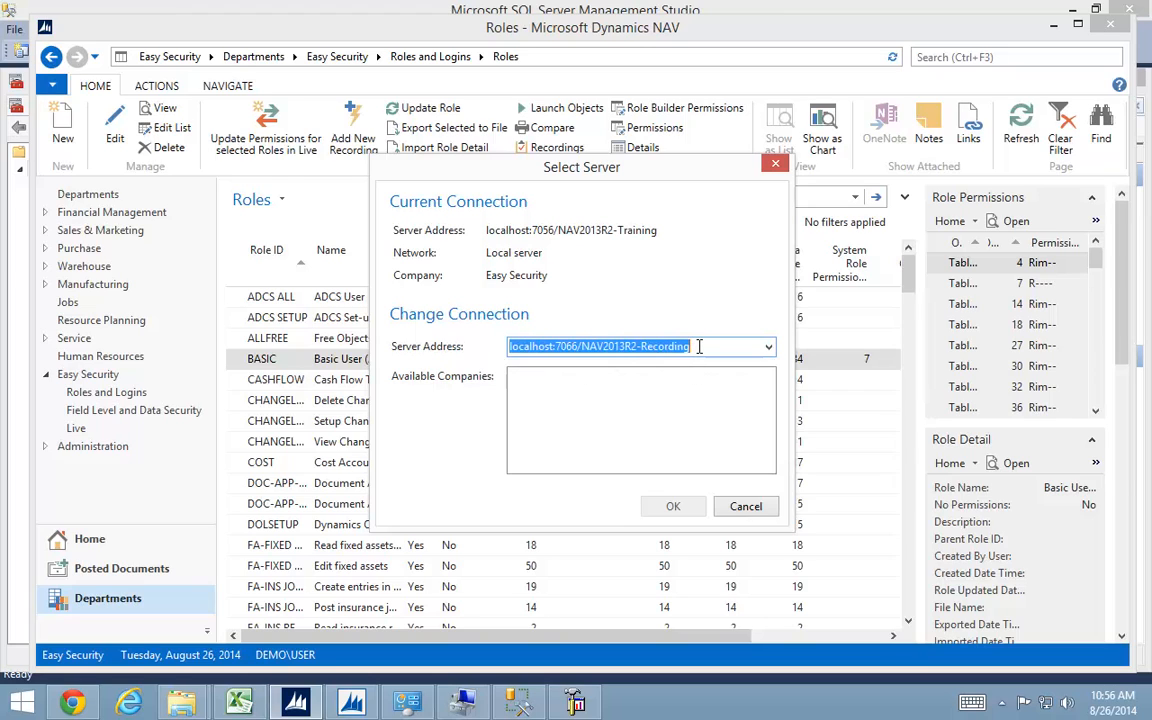
click(698, 346)
key(Return)
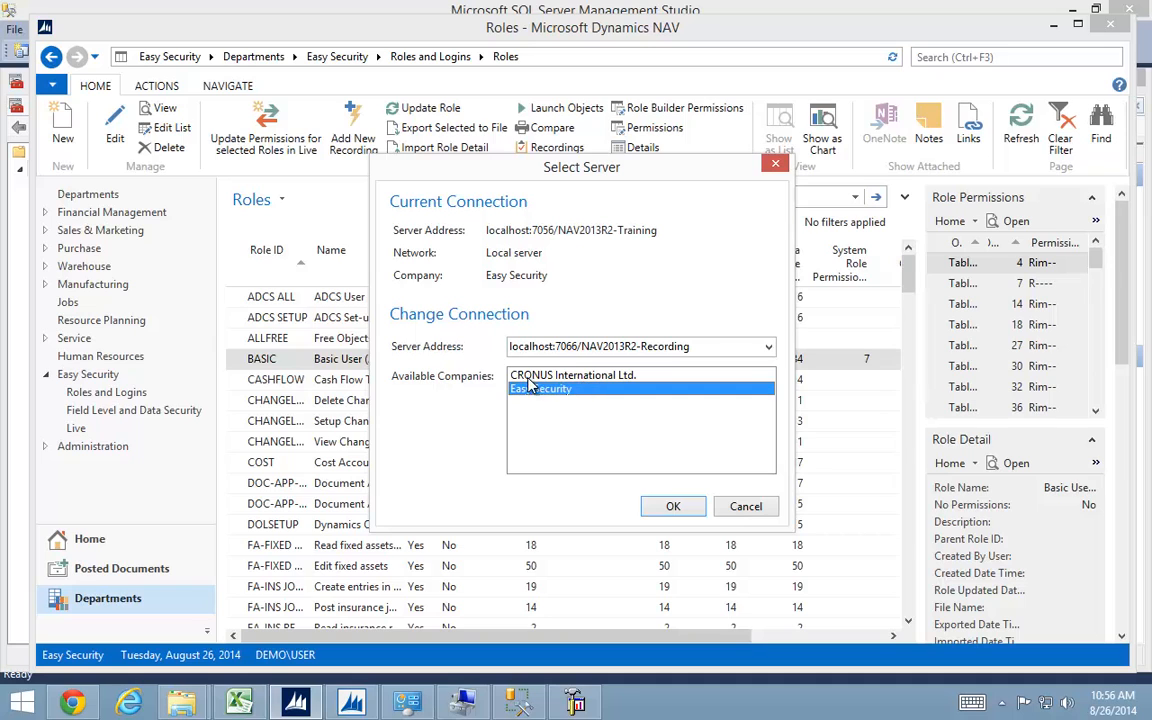
click(676, 507)
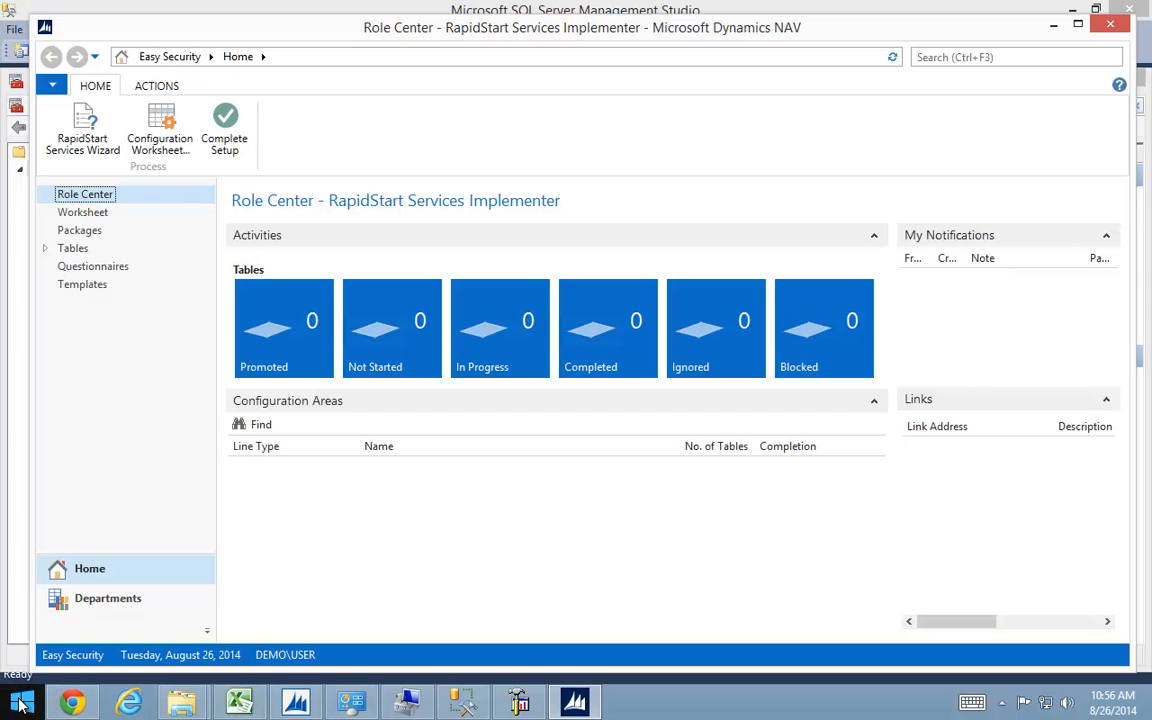
Launch SQL Server Profiler from SQL Server Management Studio and dismiss its server connection dialog.
click(462, 703)
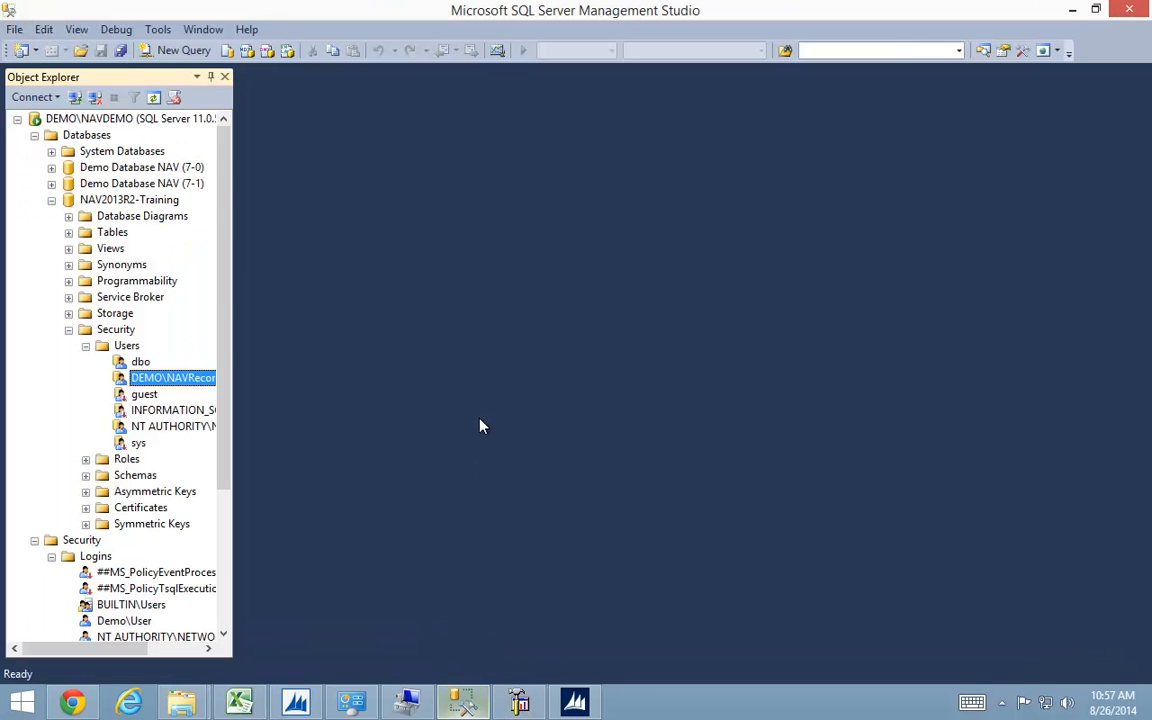
click(158, 30)
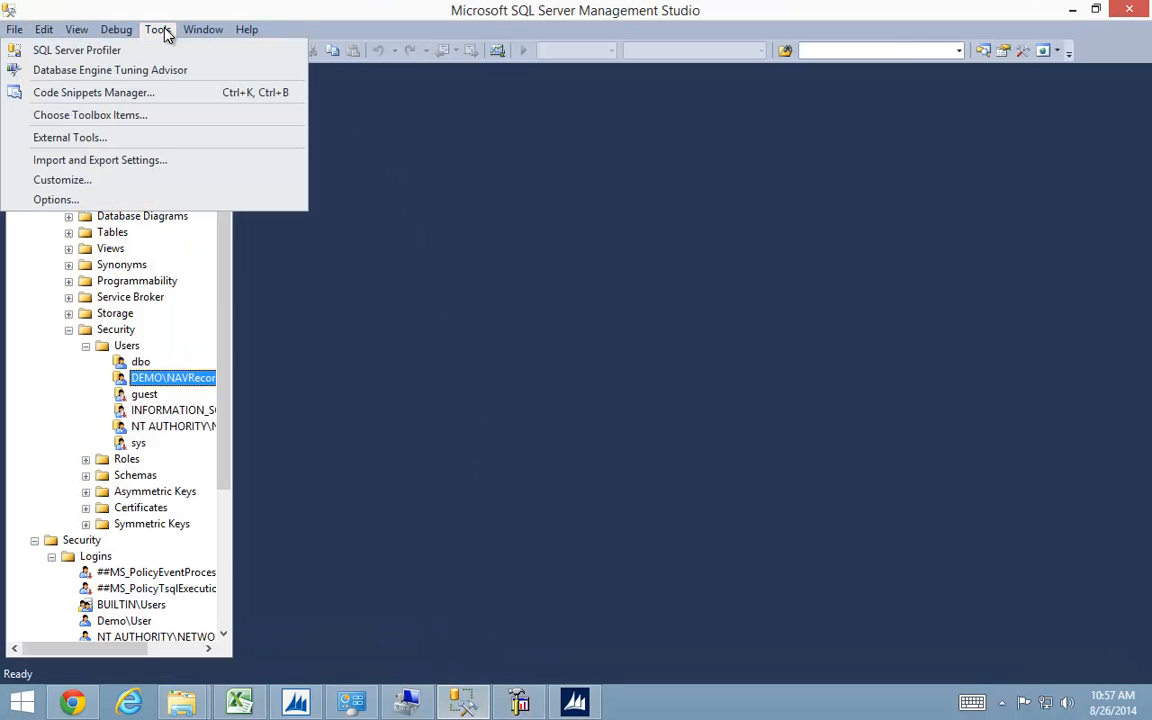
click(70, 52)
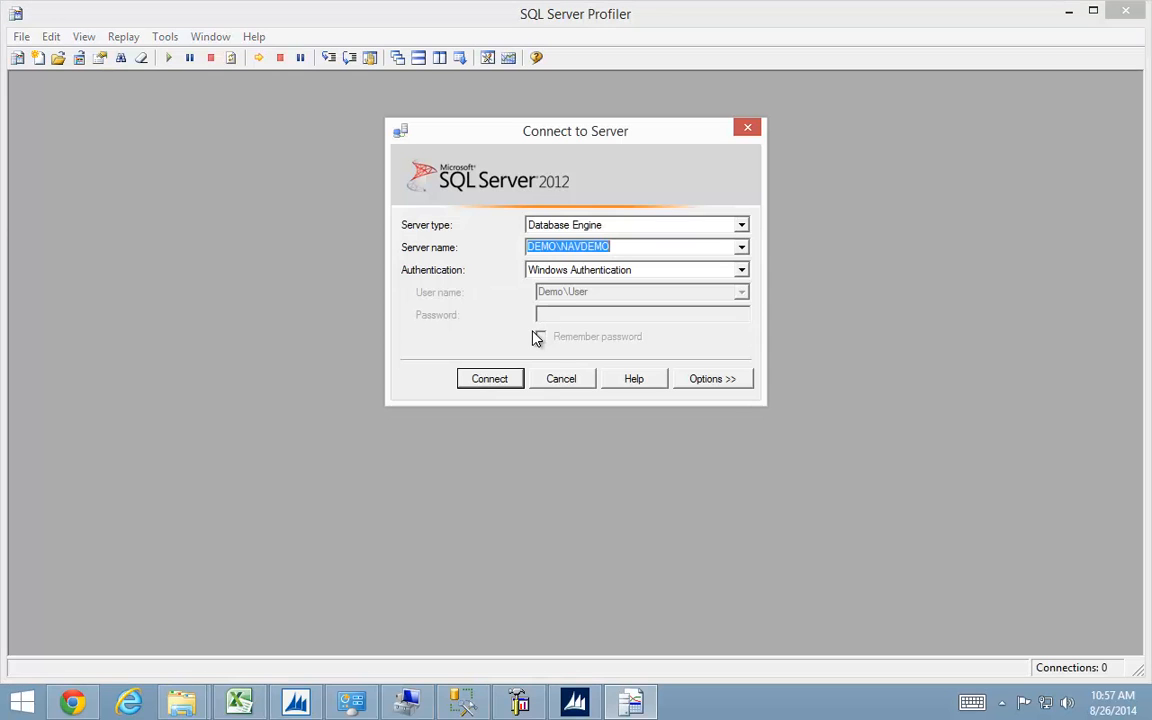
click(578, 384)
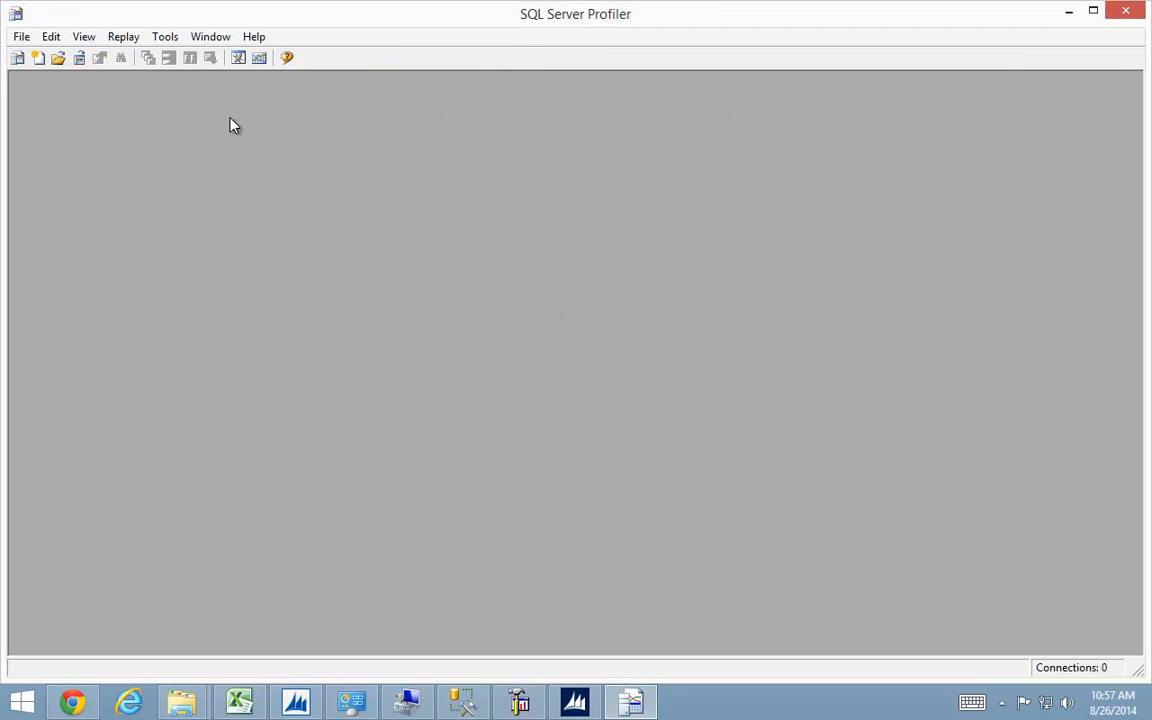
click(22, 37)
mouse_move(183, 196)
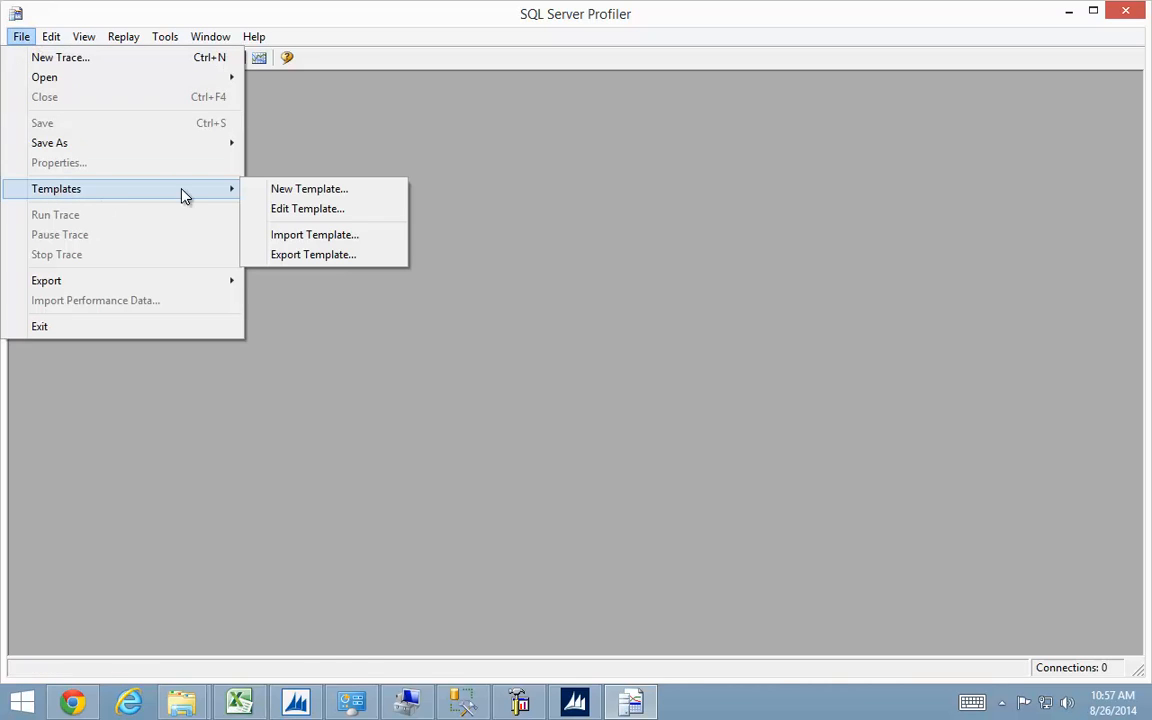
click(323, 240)
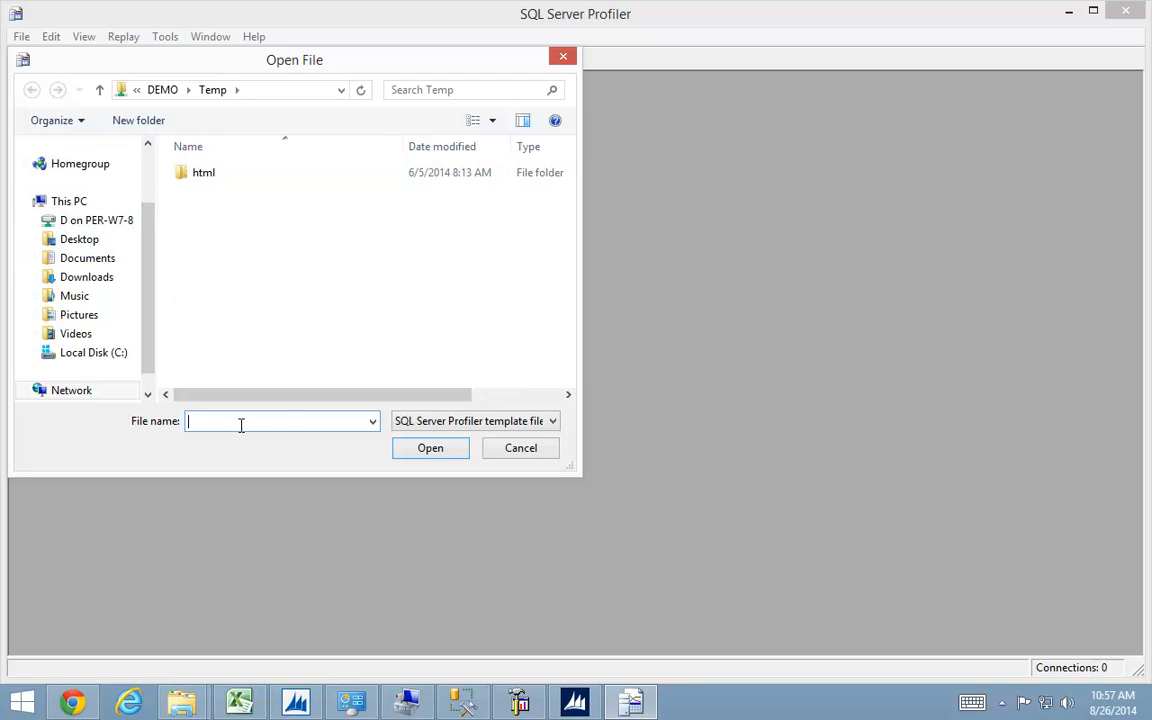
text(NAV2013R2-Training)
key(Return)
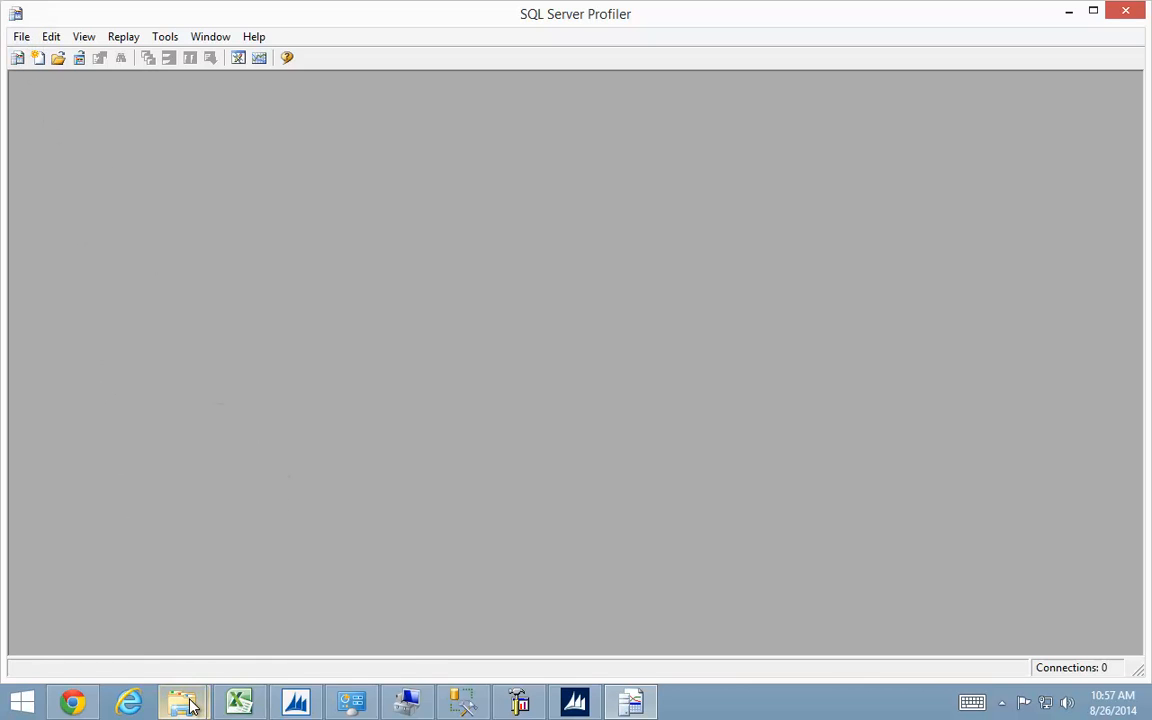
Locate the SQL Profiler template folder under ES1.40.27 Easy Security in File Explorer, select its path and return to SQL Server Profiler.
mouse_move(183, 702)
click(302, 610)
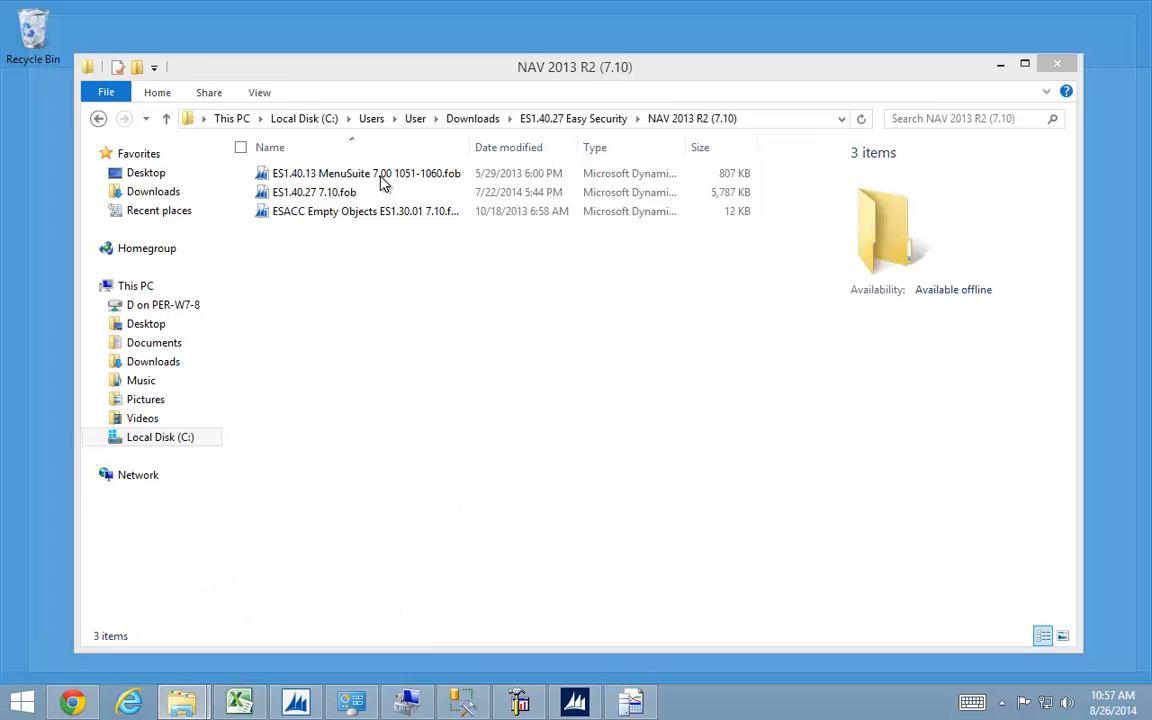
click(583, 122)
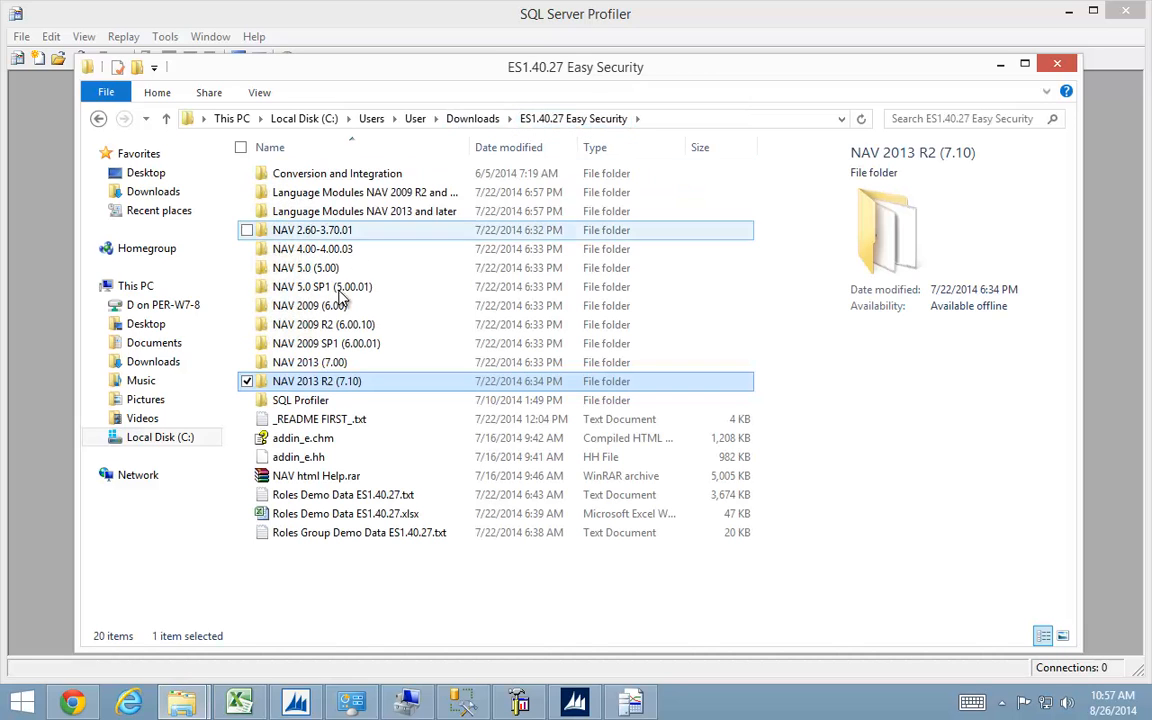
double_click(285, 400)
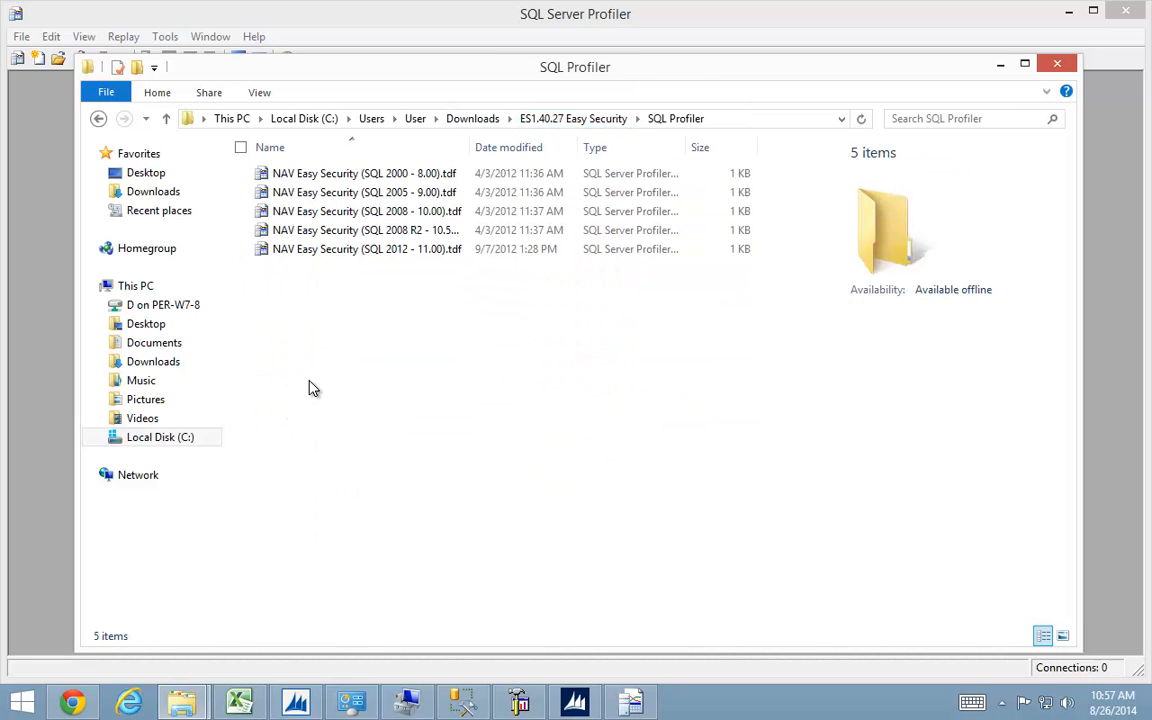
key(alt+d)
click(72, 160)
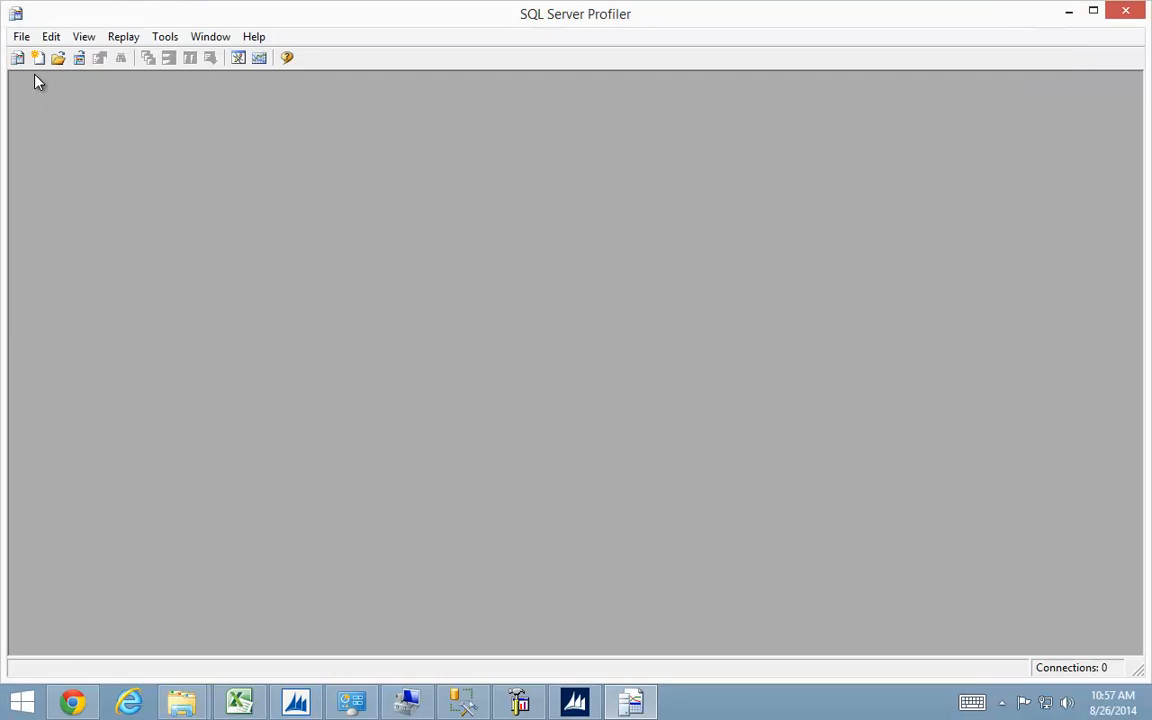
Import the trace template NAV Easy Security (SQL 2012 - 11.00).tdf from the copied SQL Profiler folder path.
click(21, 36)
mouse_move(72, 192)
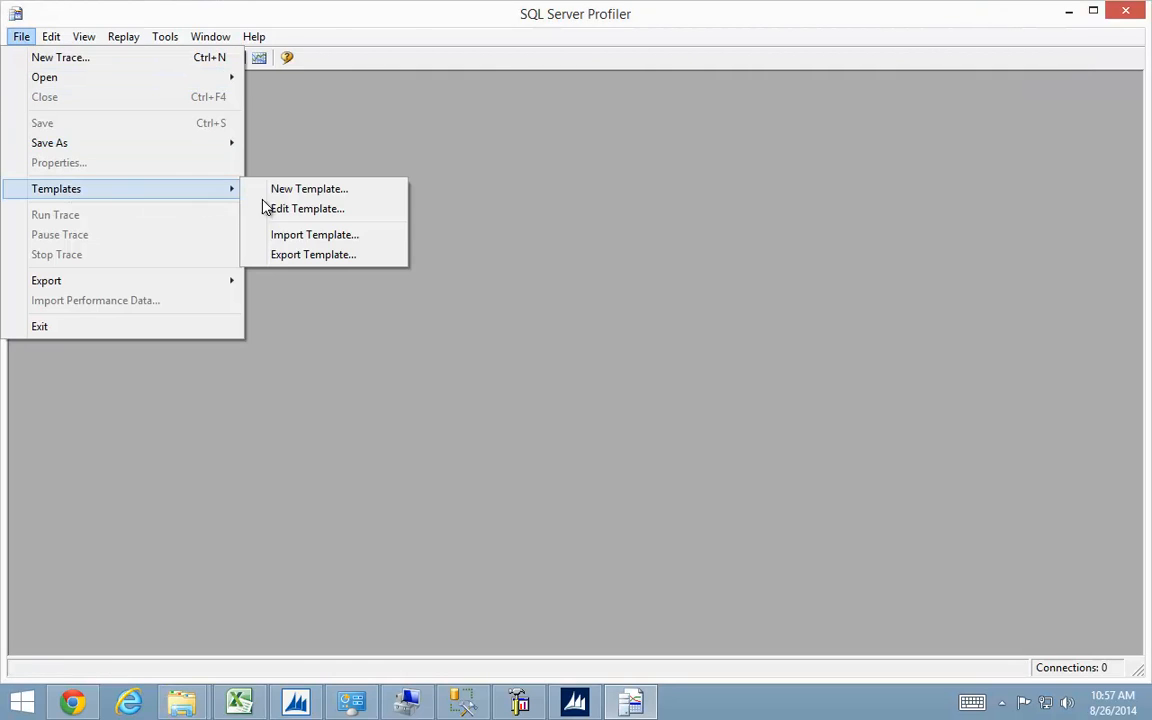
click(303, 236)
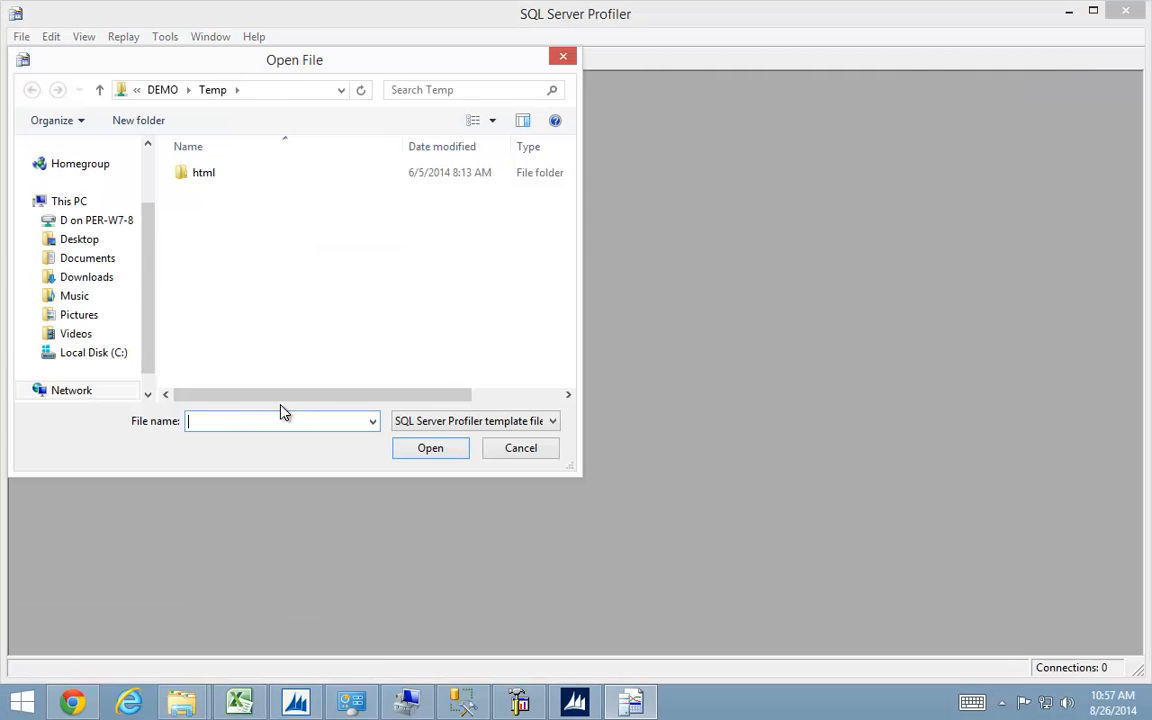
key(ctrl+v)
key(Return)
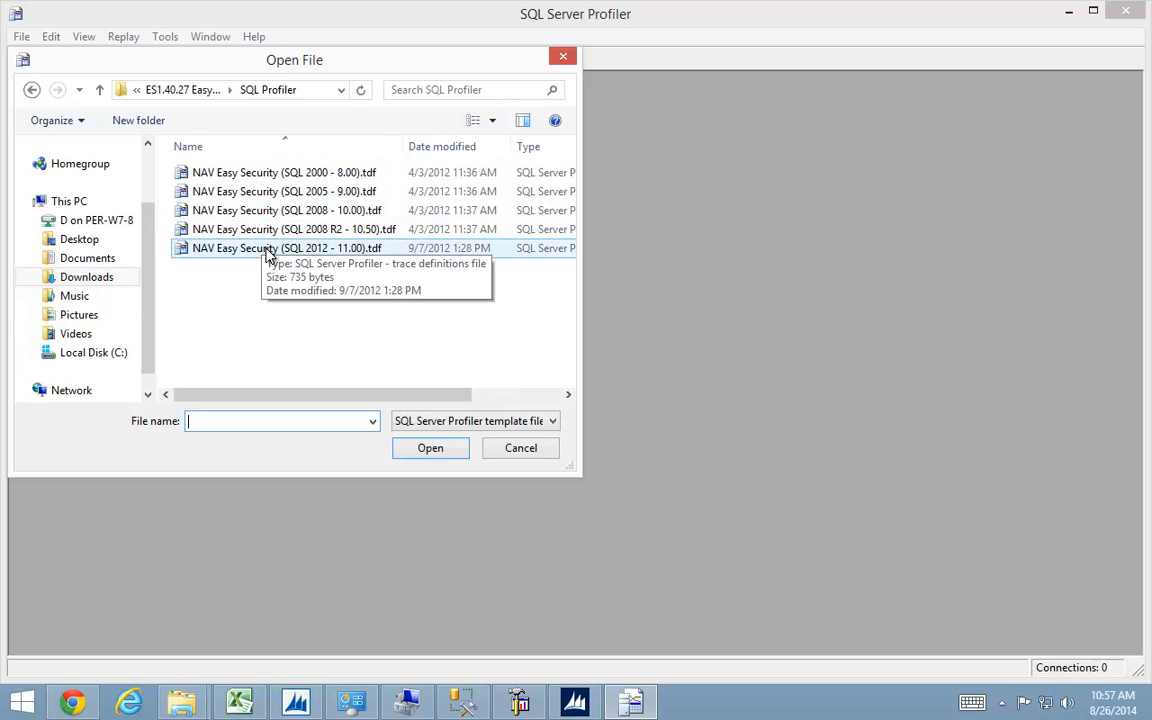
click(323, 250)
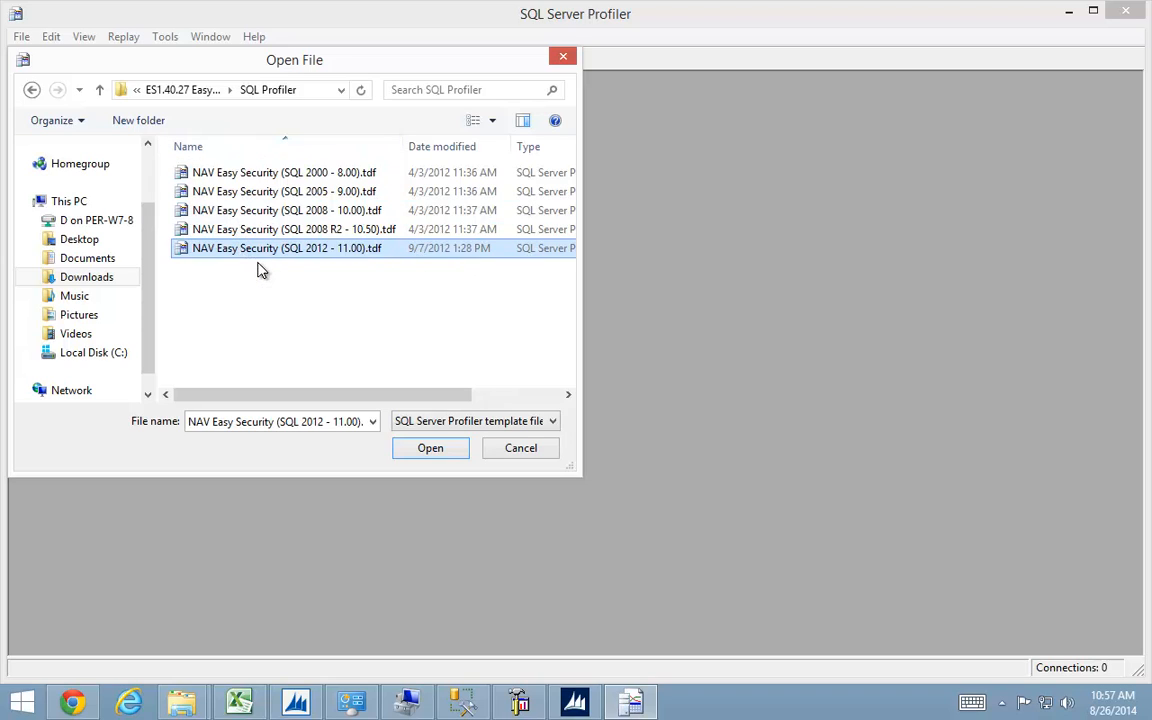
click(431, 448)
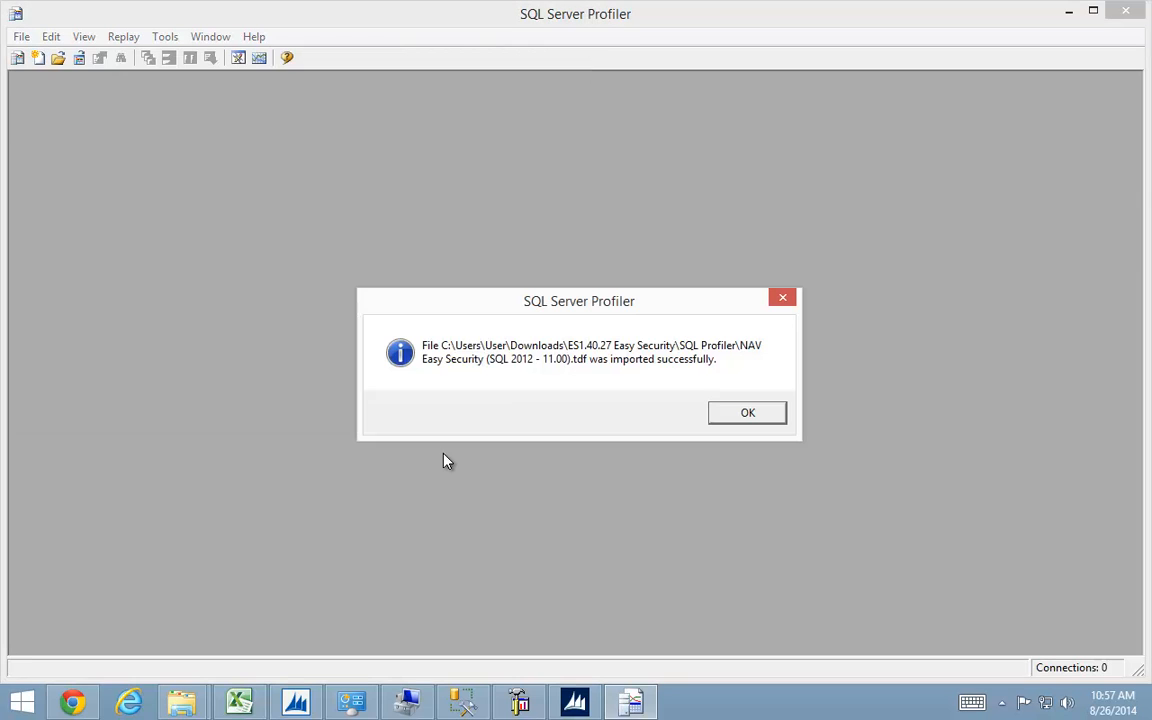
click(757, 420)
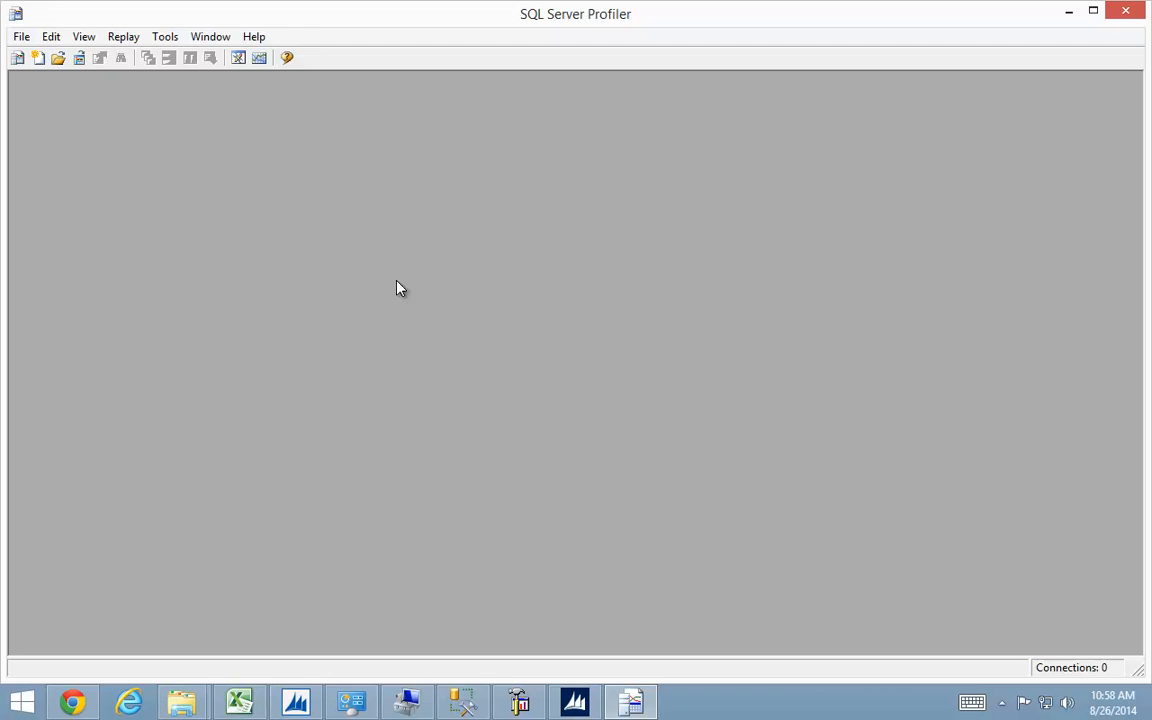
Edit the default NAV Easy Security (SQL 2012) template for Microsoft SQL Server 2012, review its selected events and save it.
click(22, 38)
mouse_move(56, 189)
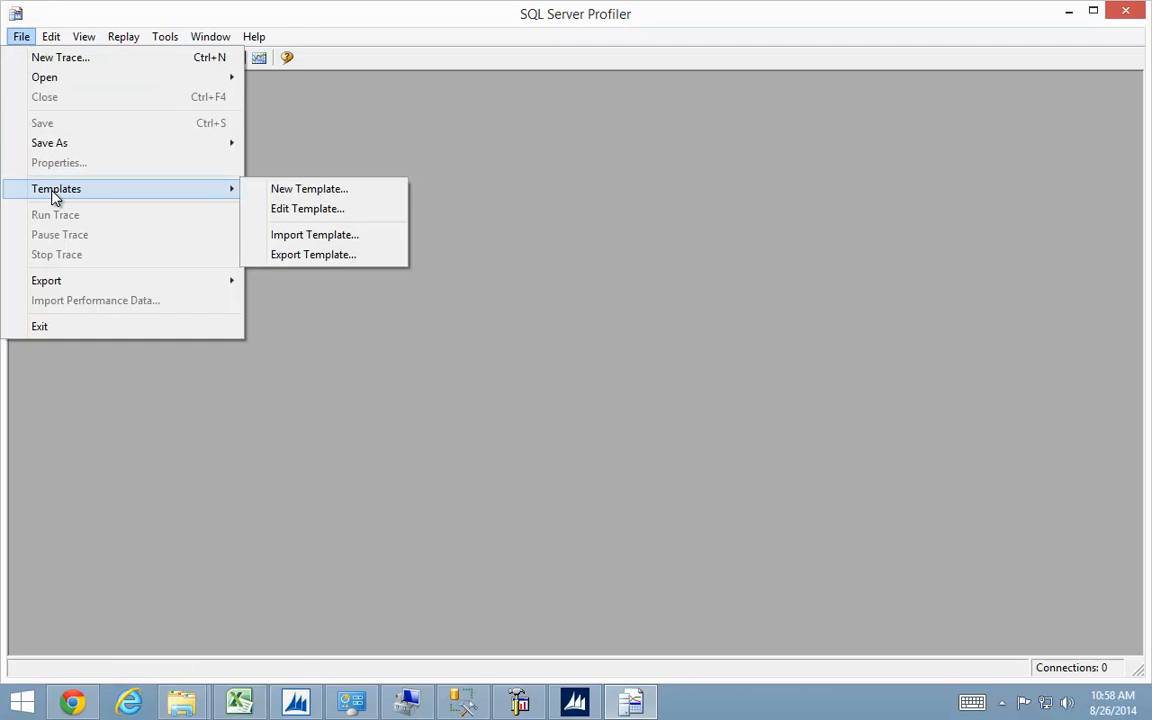
click(309, 211)
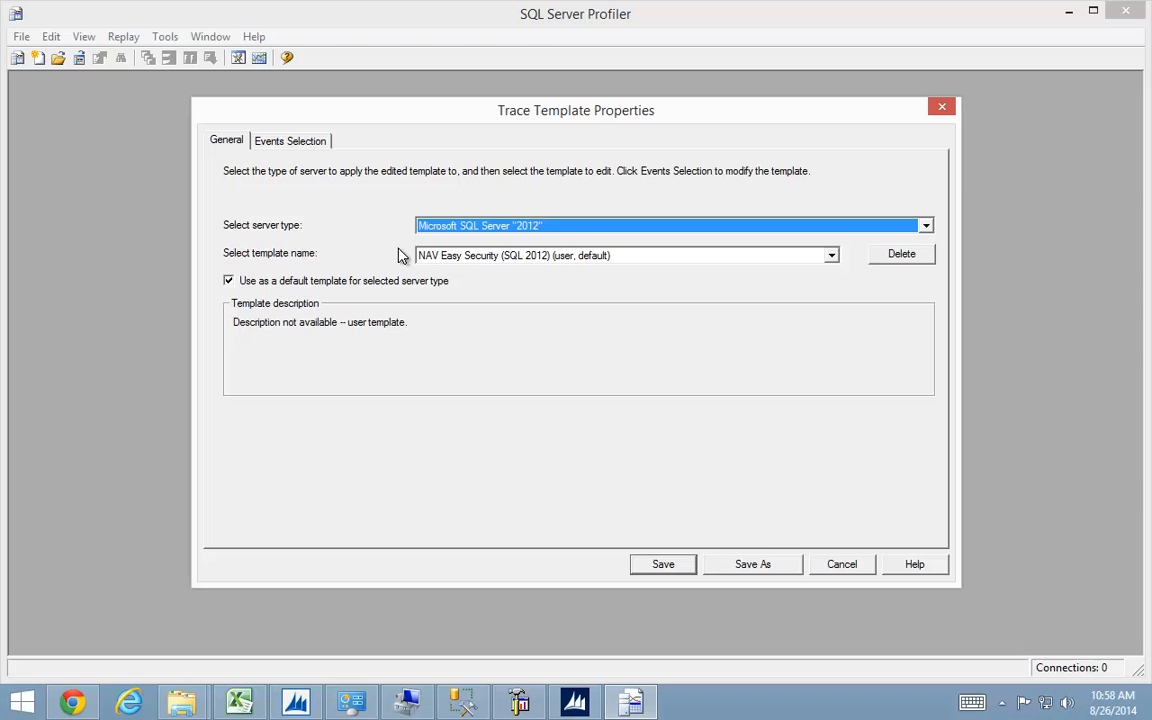
click(586, 259)
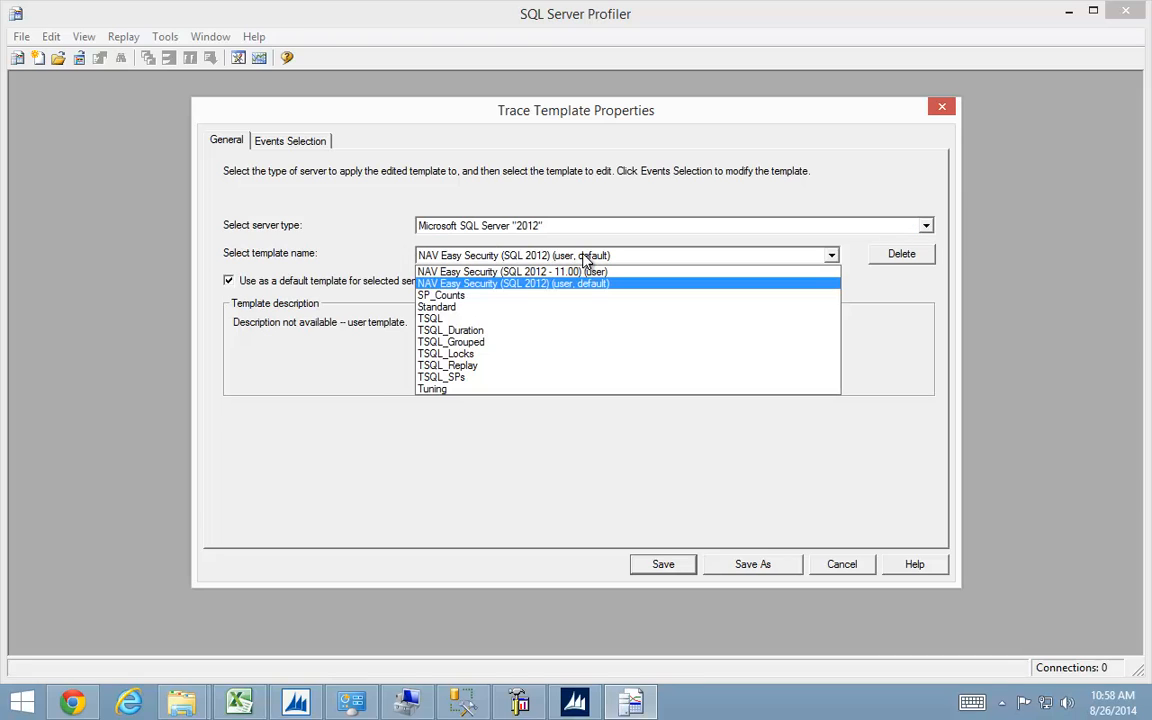
click(458, 284)
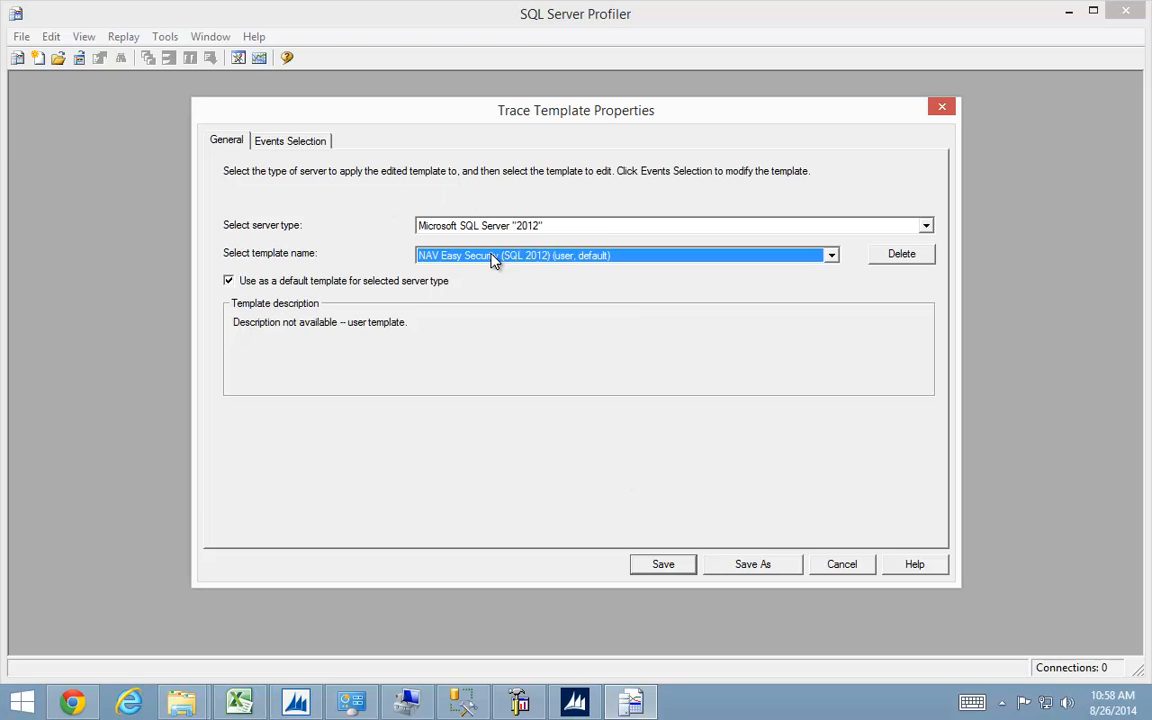
click(293, 146)
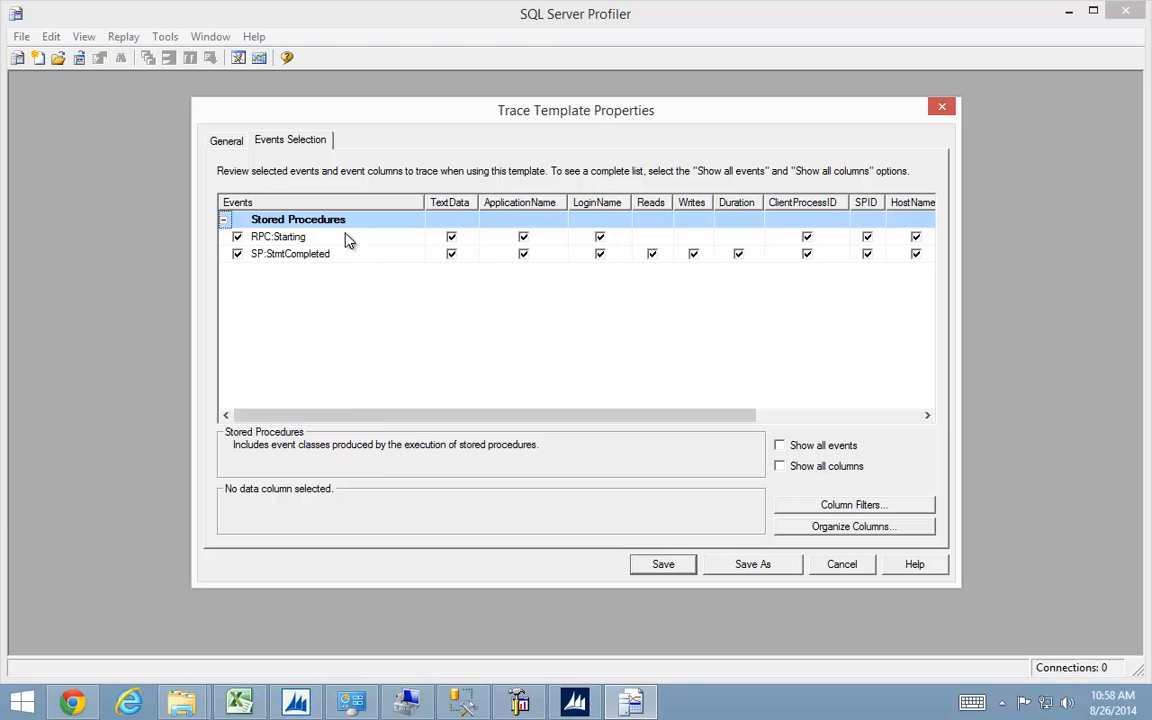
click(228, 141)
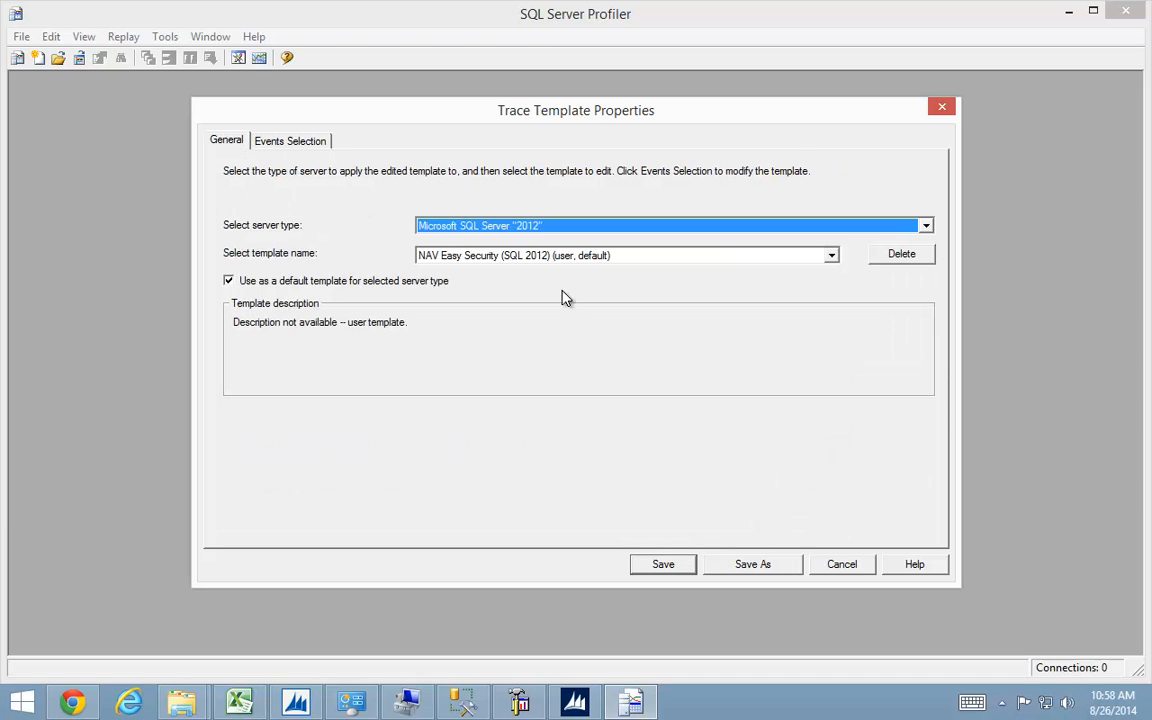
click(680, 569)
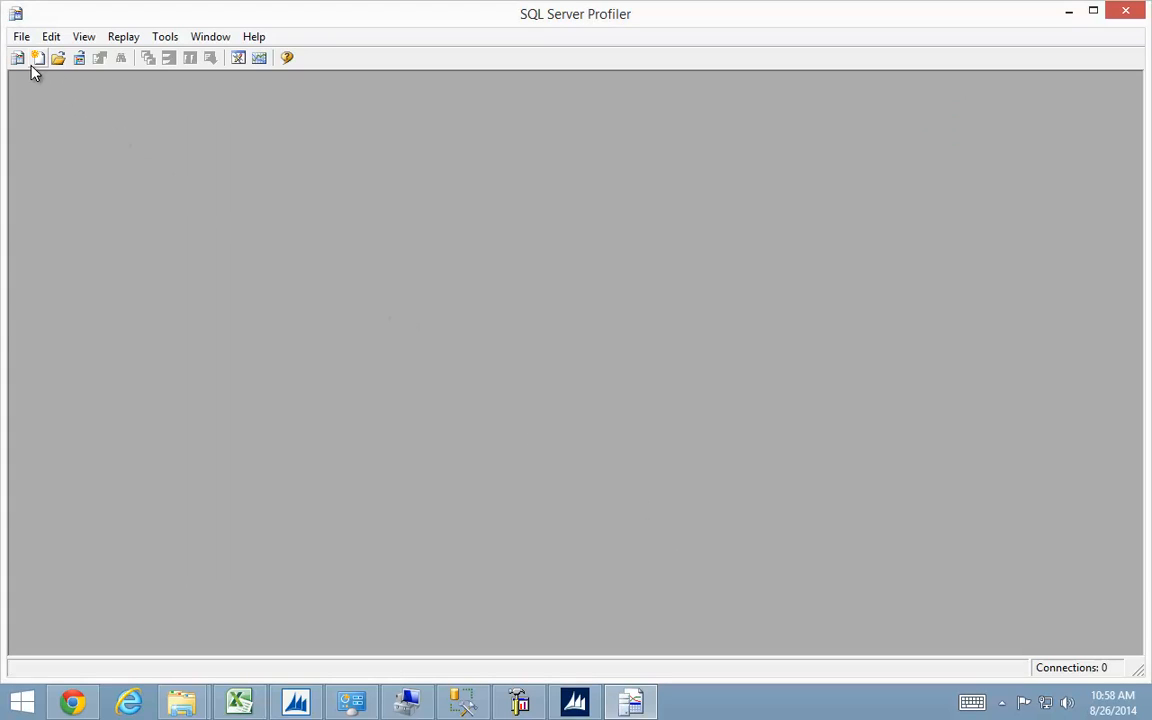
Create a new trace and connect it to the DEMO\NAVDEMO server.
click(21, 37)
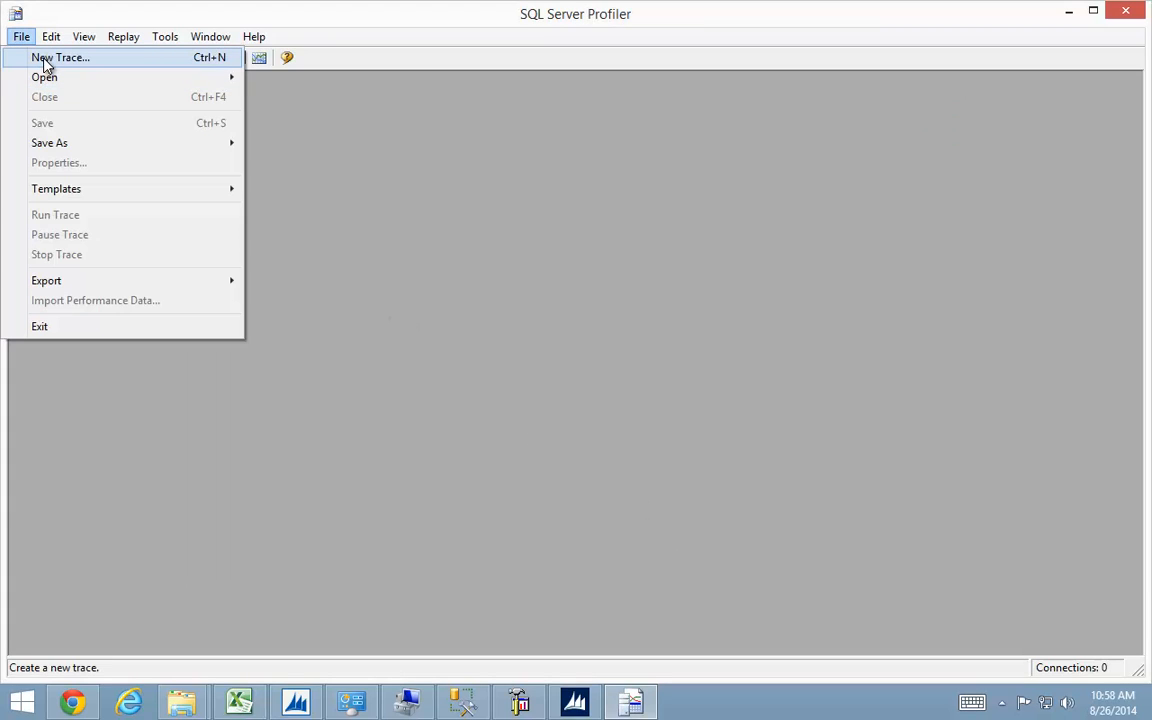
click(45, 60)
click(494, 381)
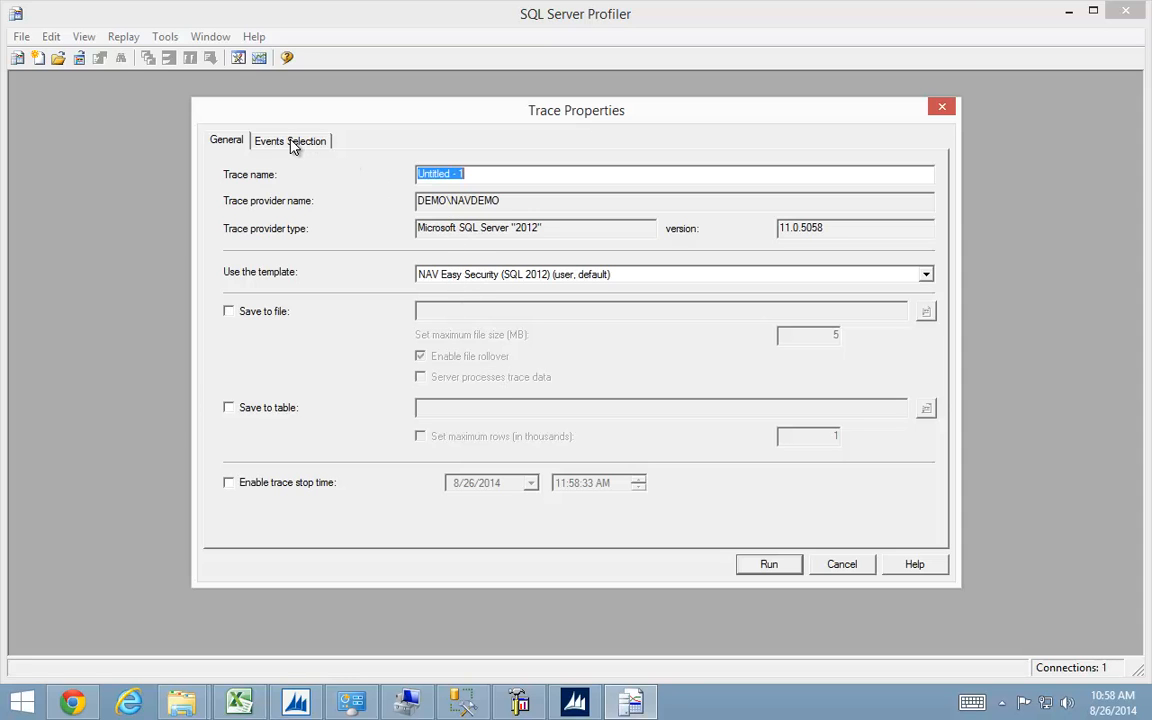
Add a LoginName column filter of Like %NAVRecording% to the trace and run it.
click(293, 143)
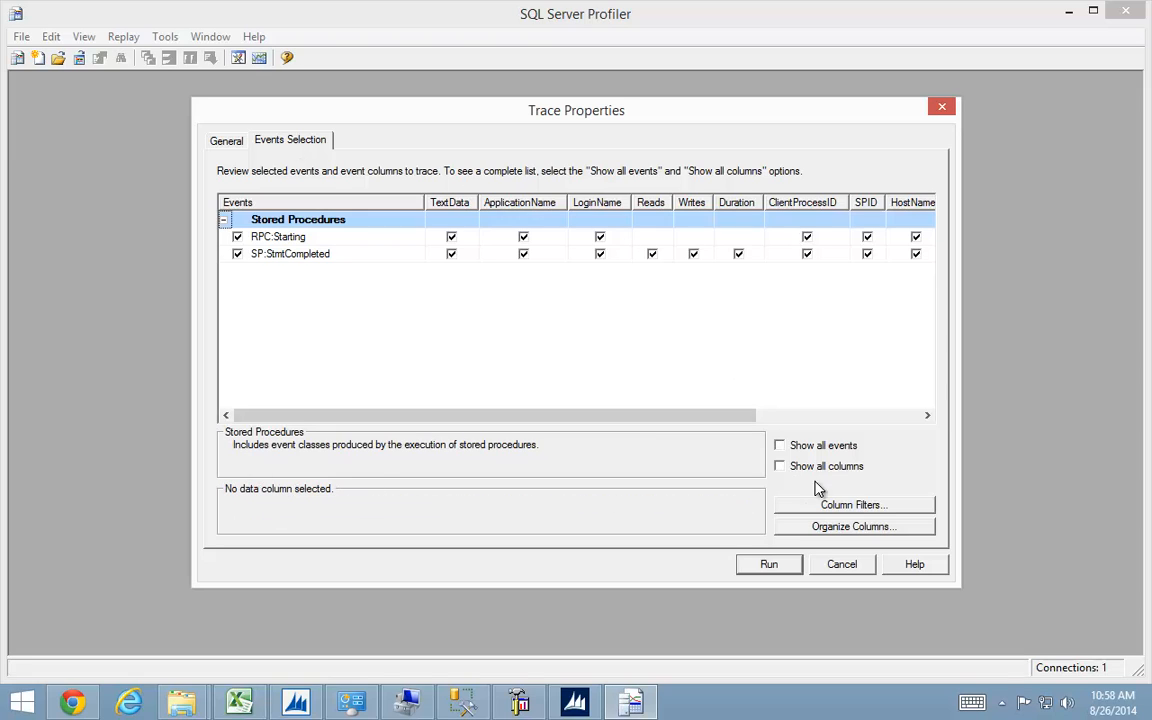
click(848, 507)
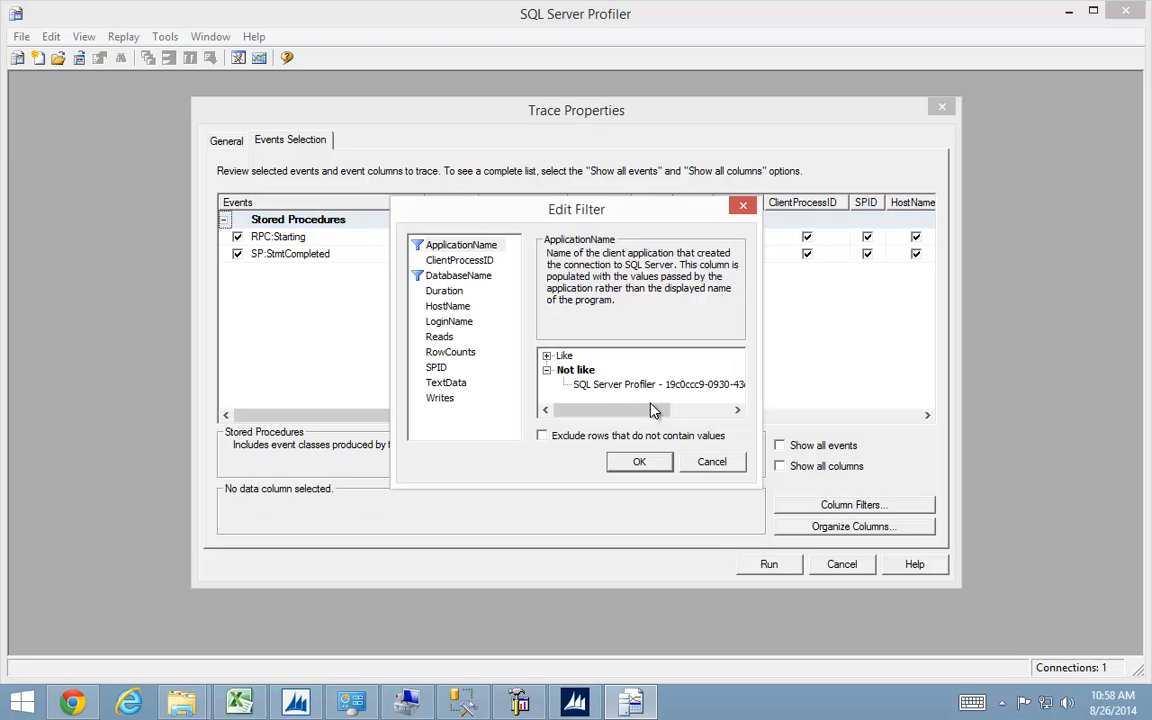
click(449, 321)
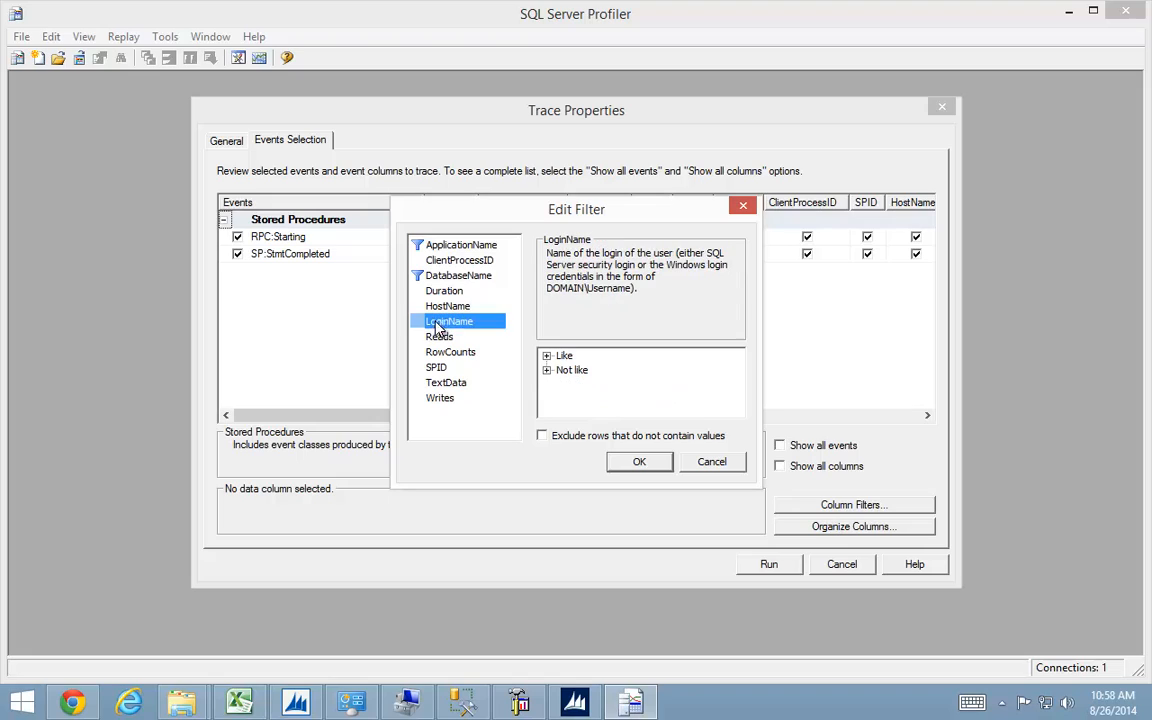
click(546, 357)
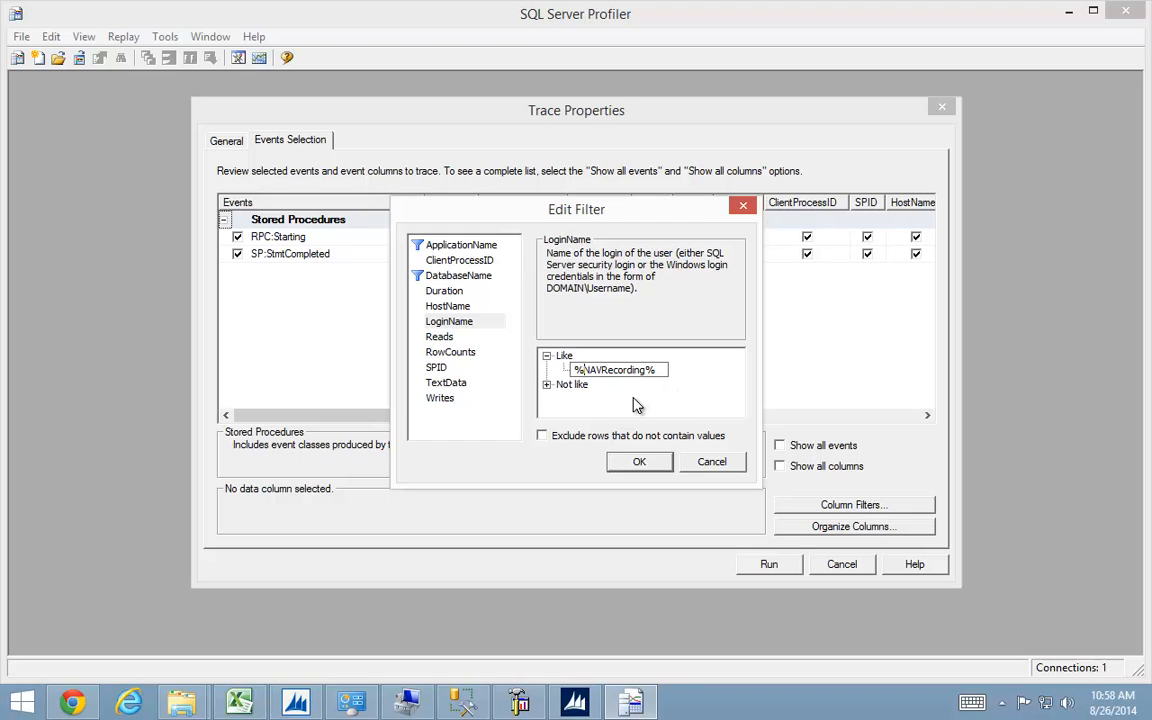
click(638, 463)
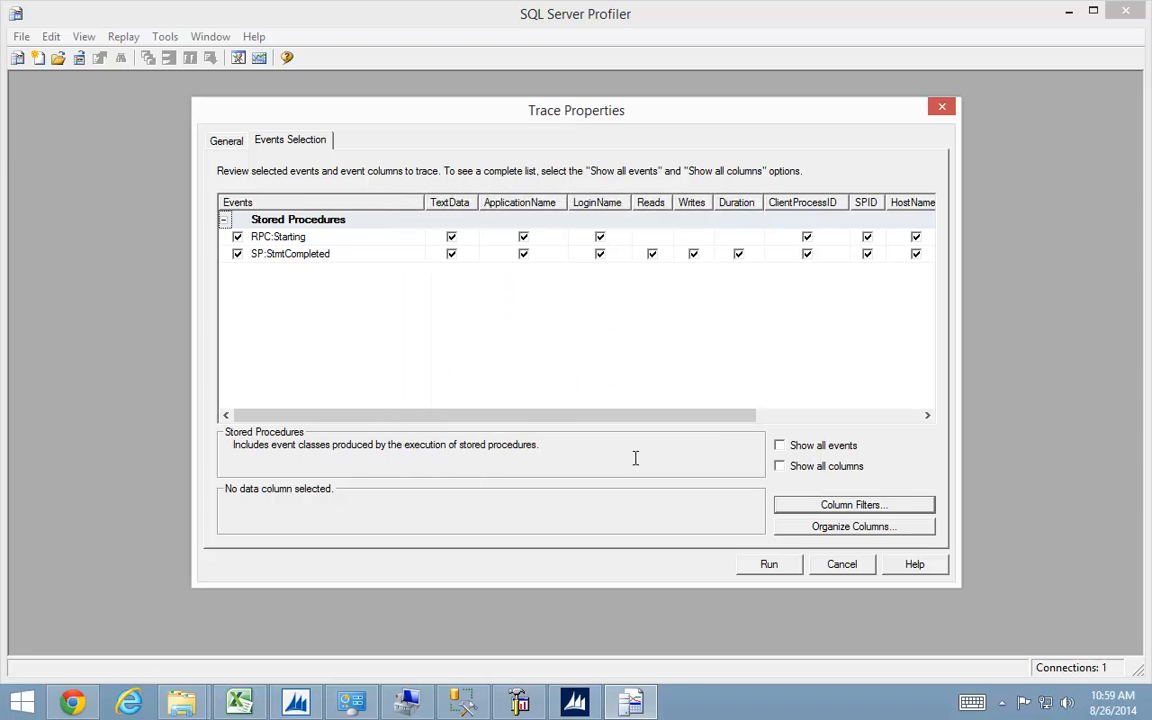
click(771, 564)
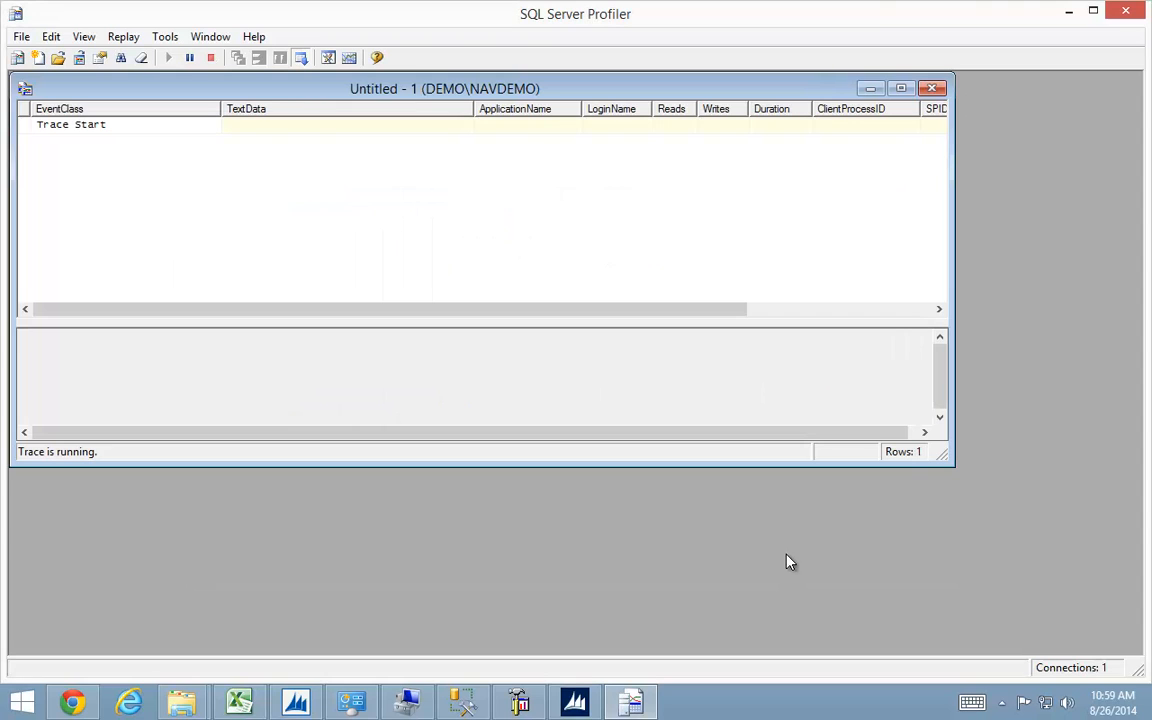
click(420, 157)
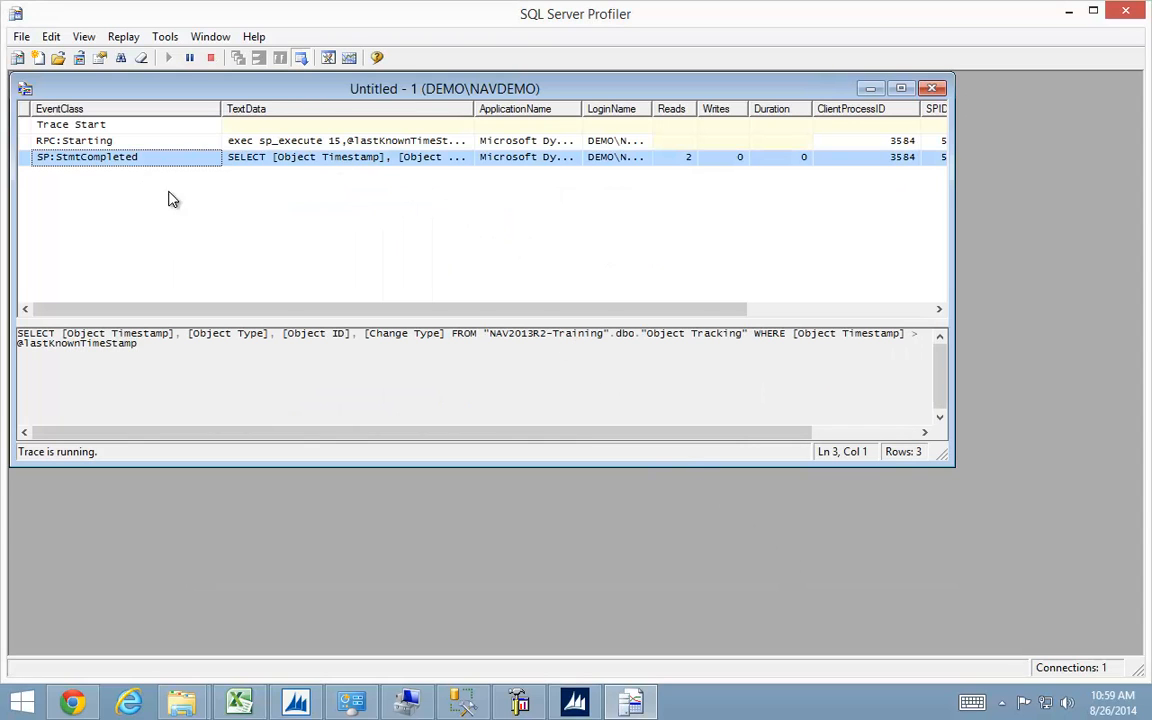
Switch to the Dynamics NAV client and change the company to CRONUS International Ltd., accepting the demonstration company notice.
click(574, 702)
click(110, 600)
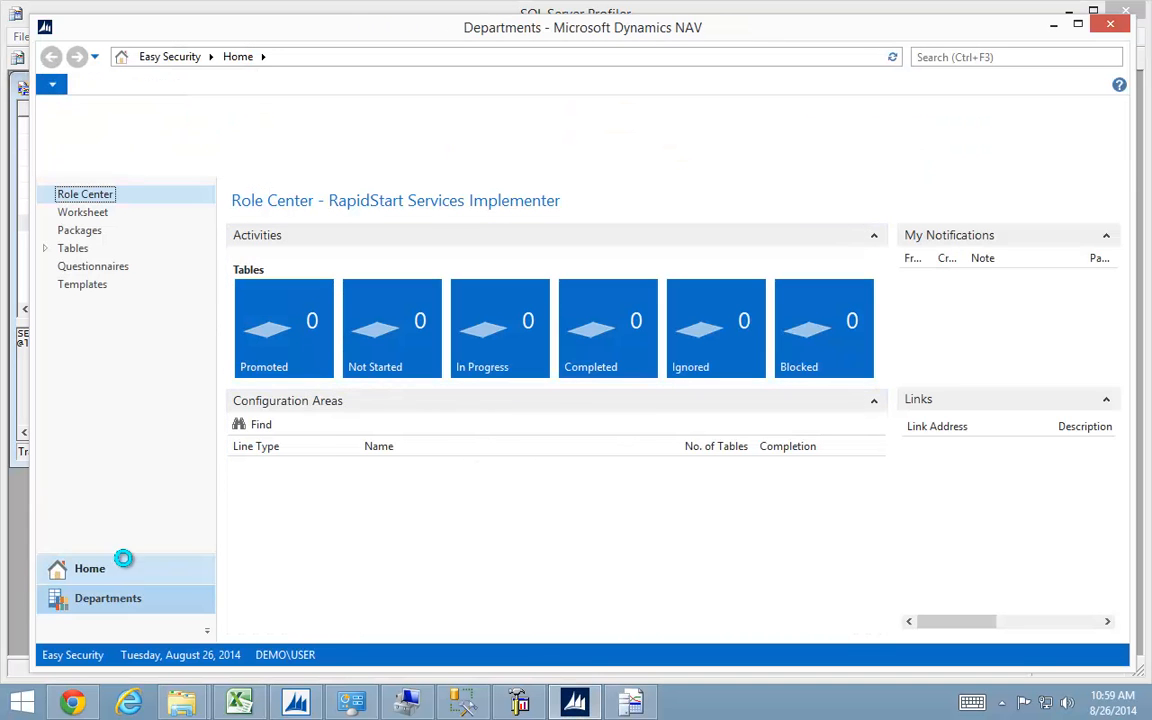
click(52, 84)
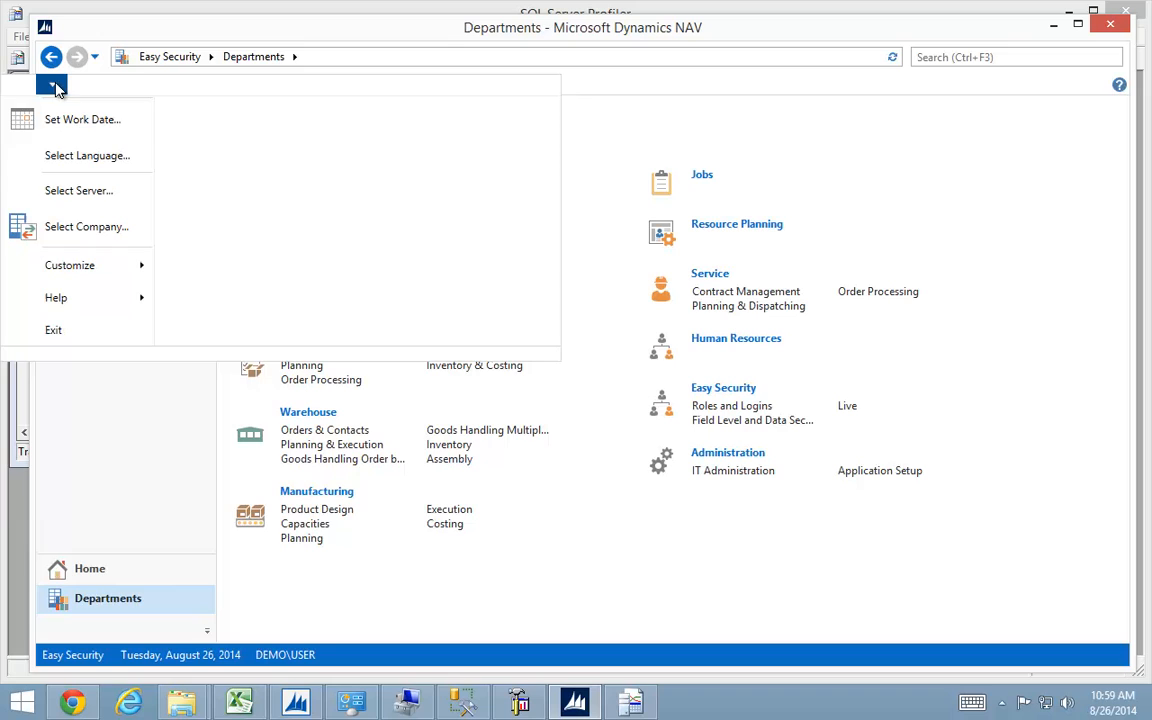
click(90, 232)
click(240, 121)
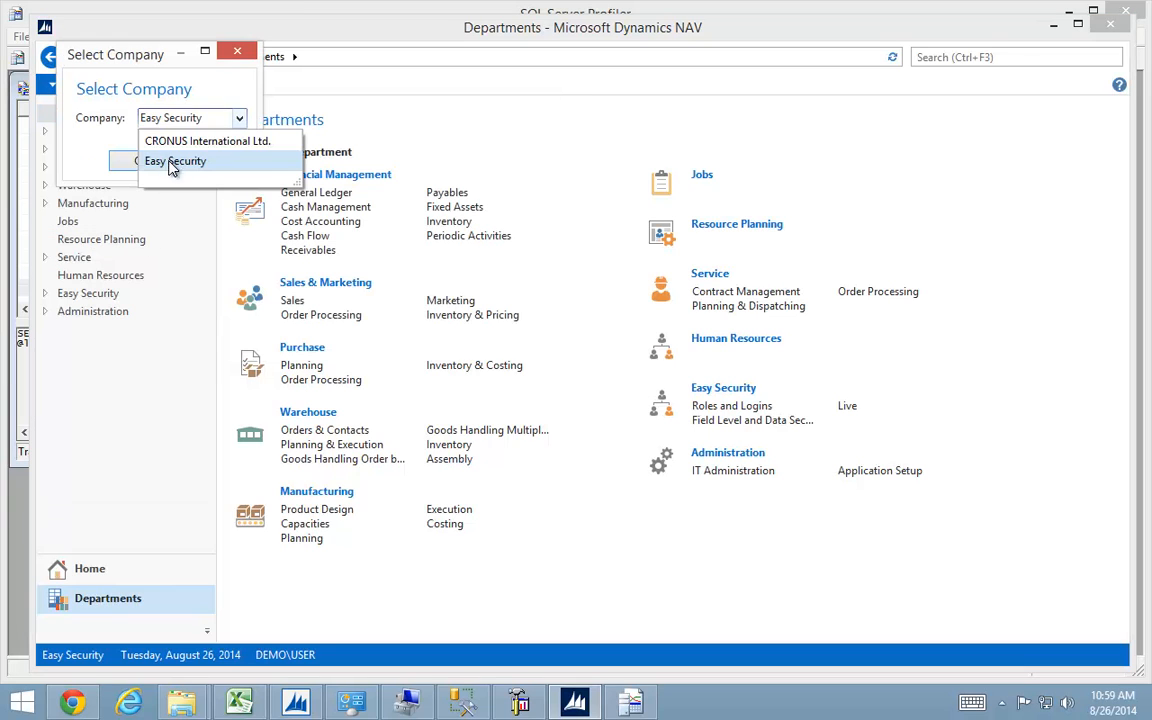
click(156, 136)
click(145, 161)
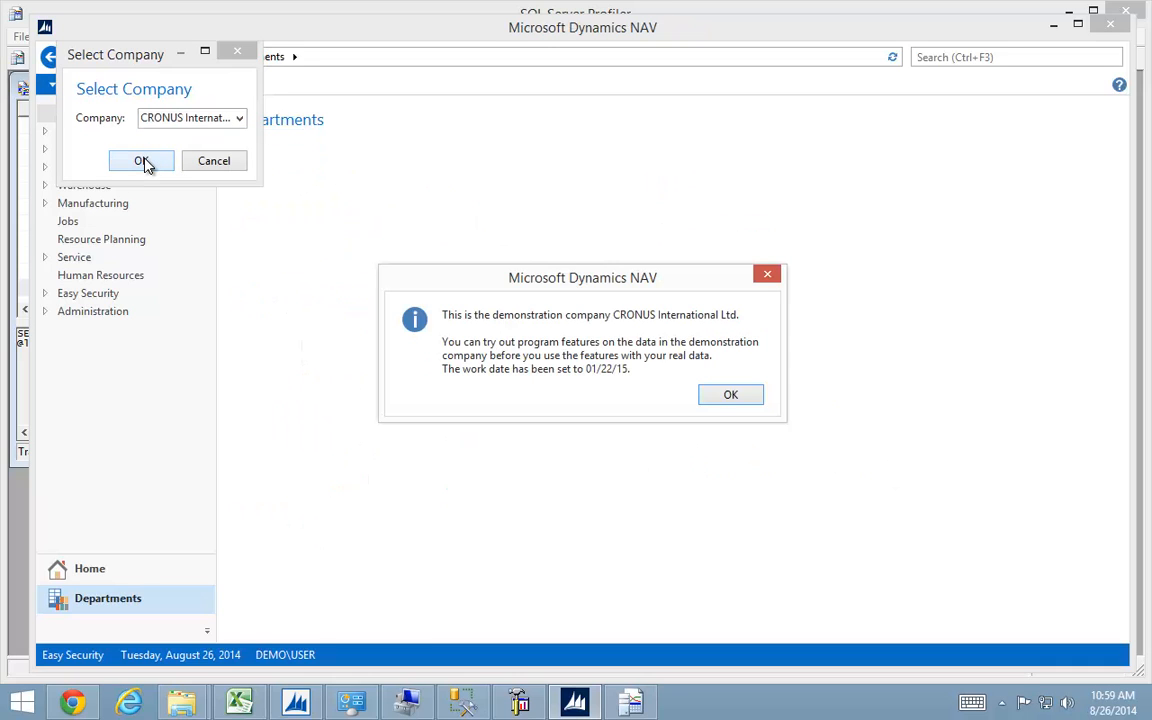
click(753, 401)
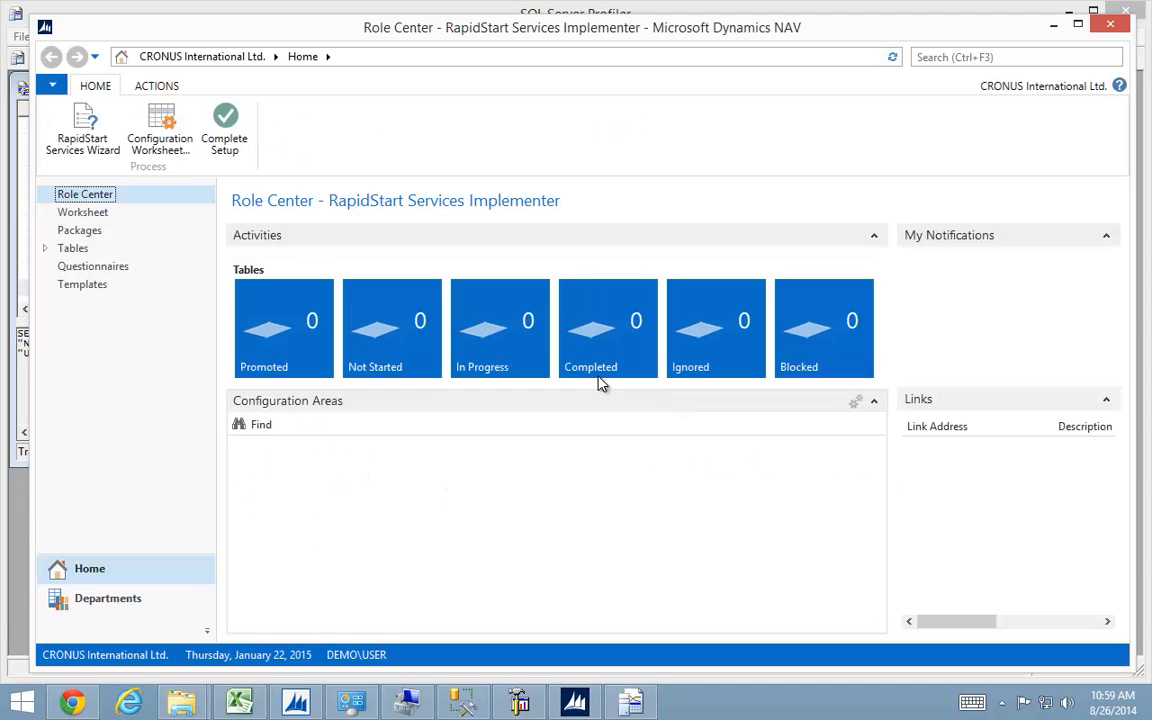
Open the customer card of The Cannon Group PLC from the Customers list under Sales & Marketing.
click(88, 598)
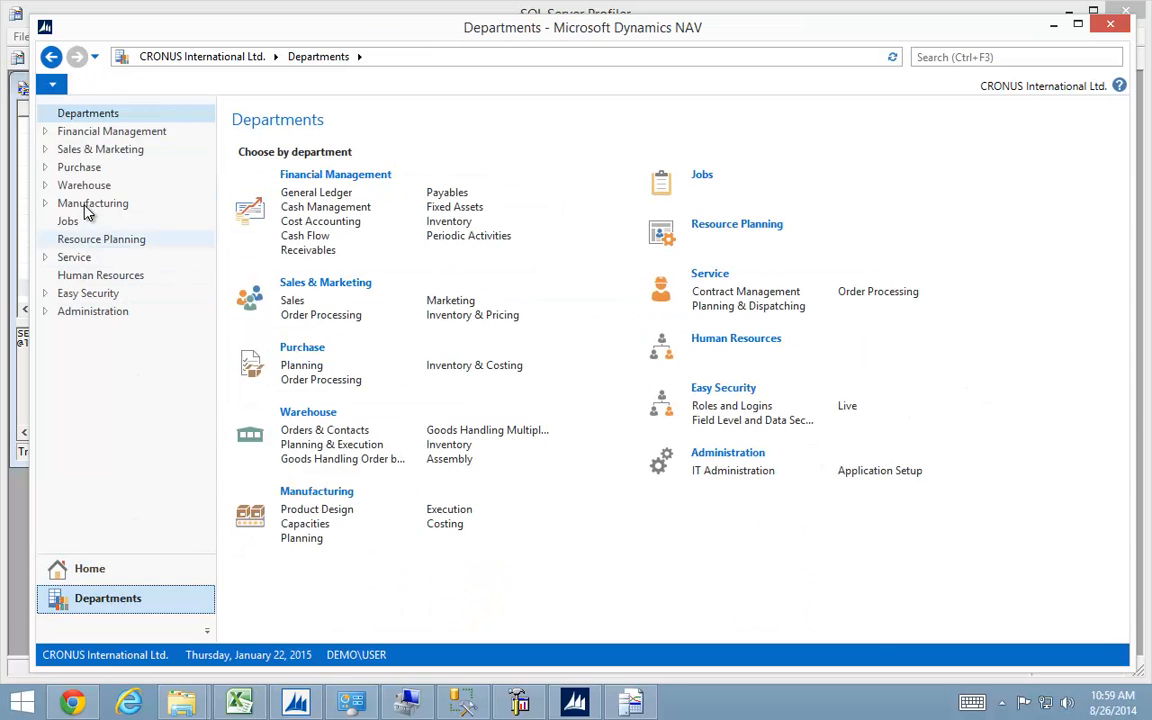
click(78, 149)
click(308, 207)
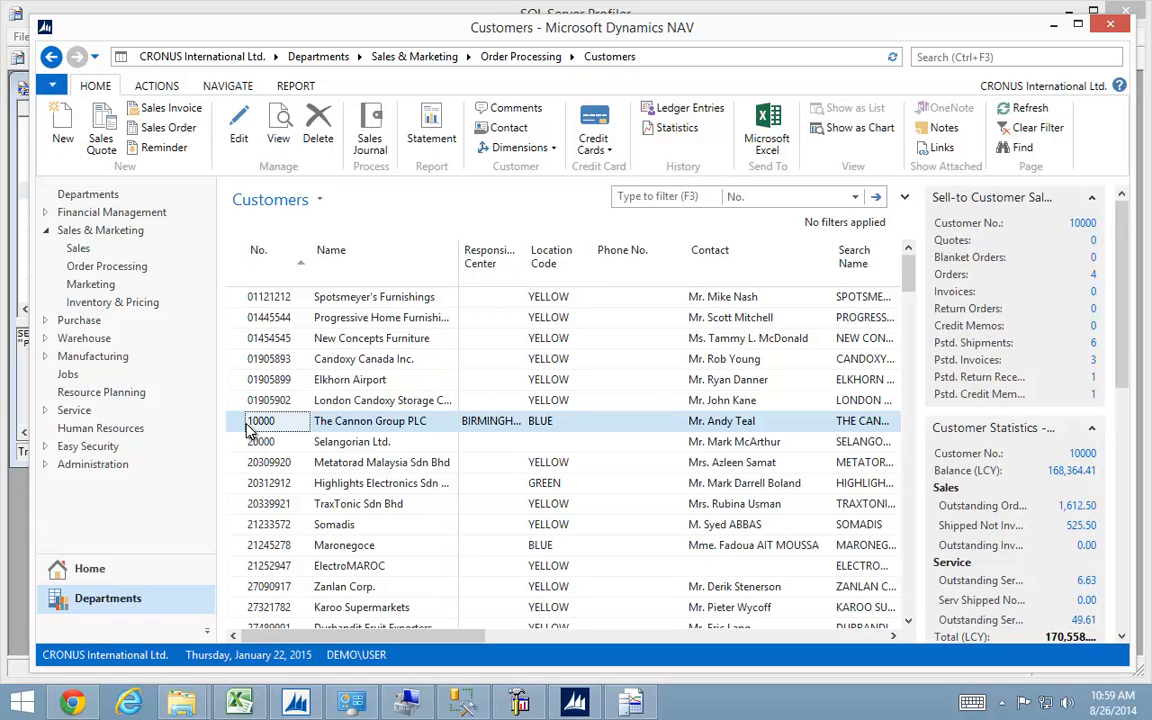
double_click(241, 422)
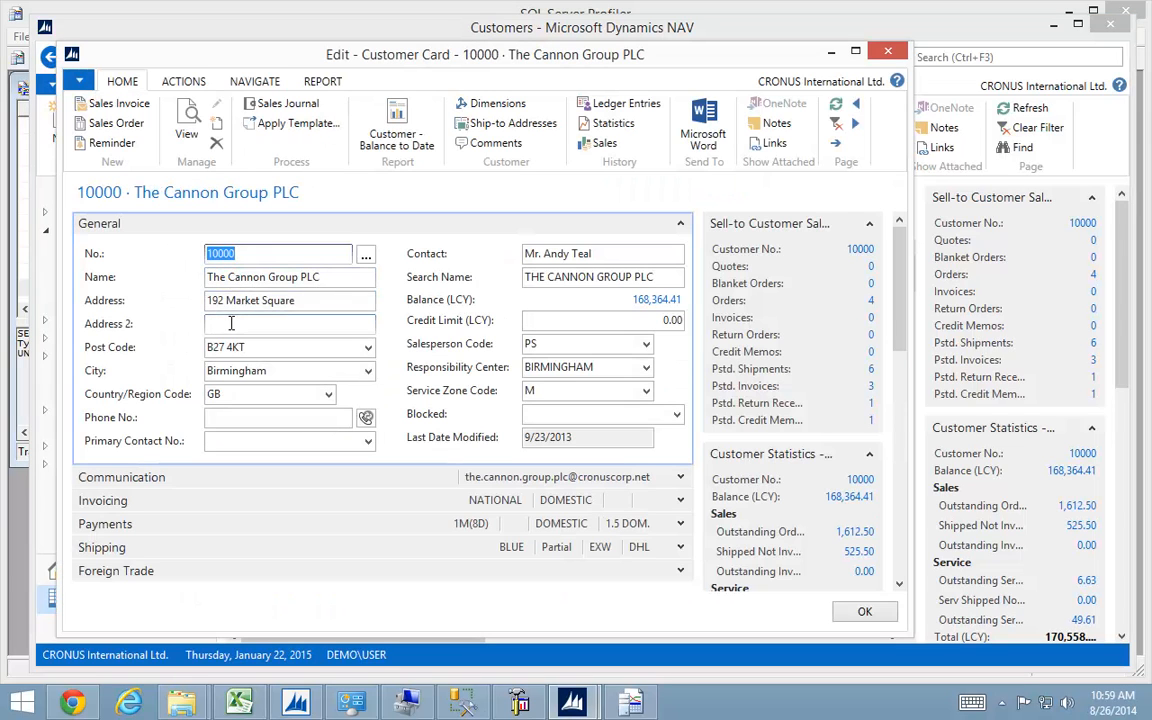
Enter a suite number as the second address line of The Cannon Group PLC and close the customer card.
click(231, 323)
text(Suite)
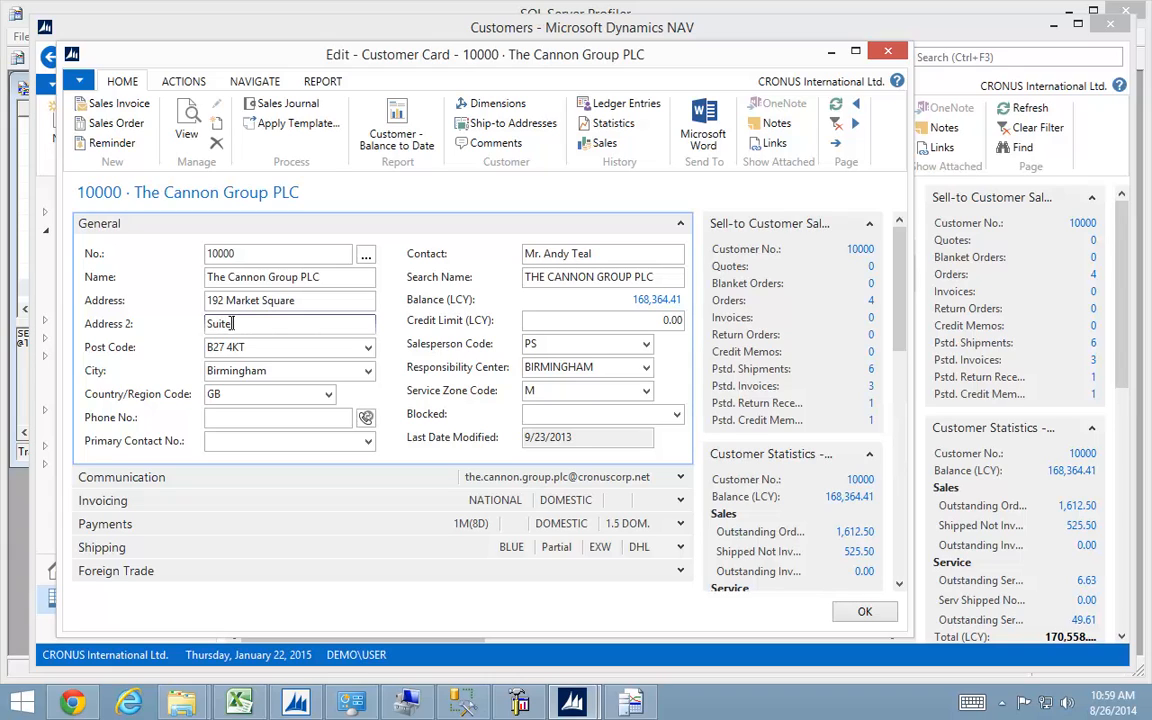
text( 120)
key(Tab)
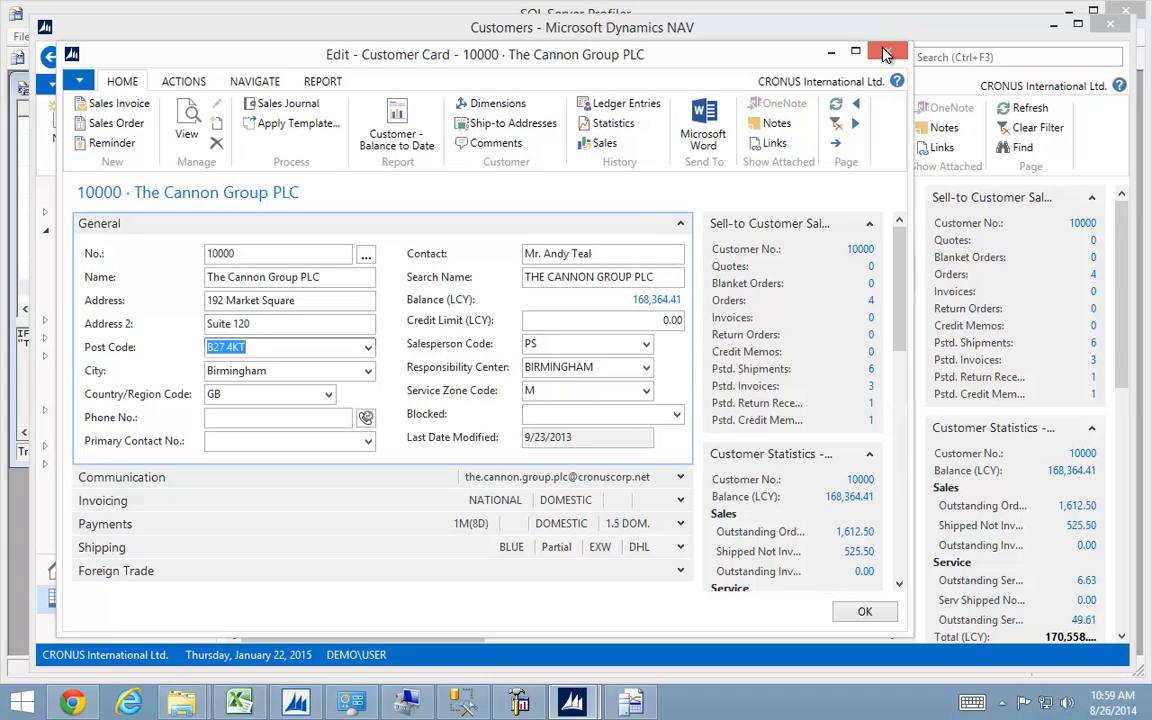
click(886, 54)
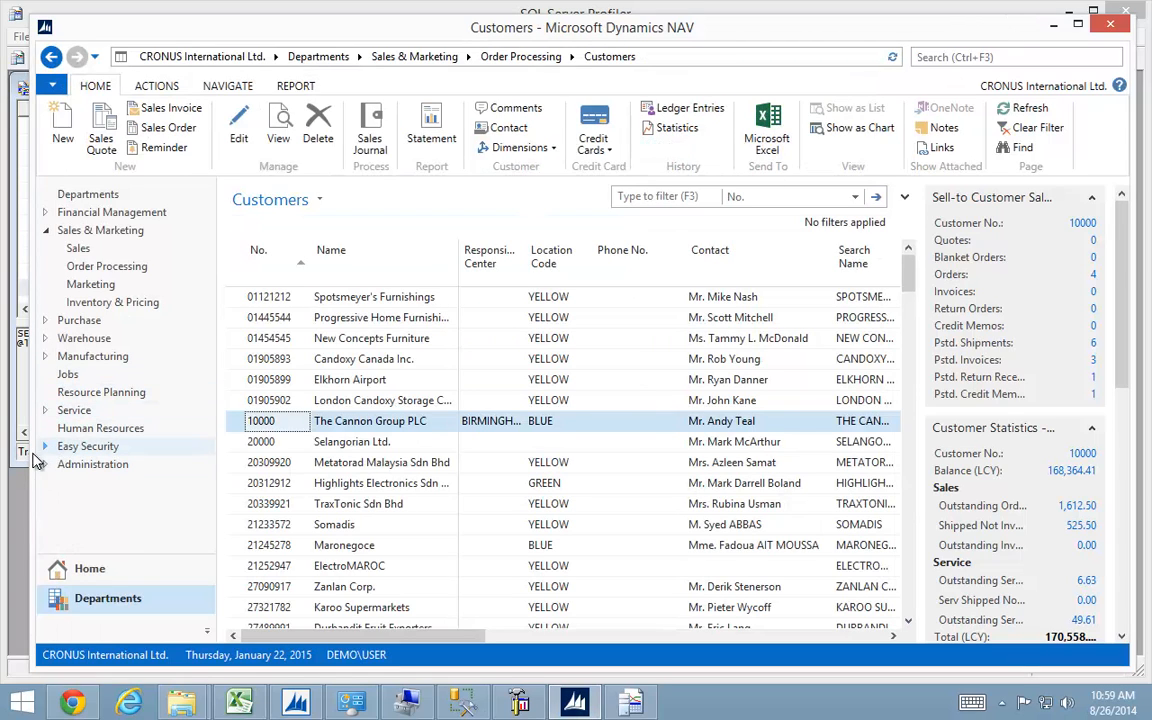
Return to SQL Server Profiler and stop the running trace.
click(25, 414)
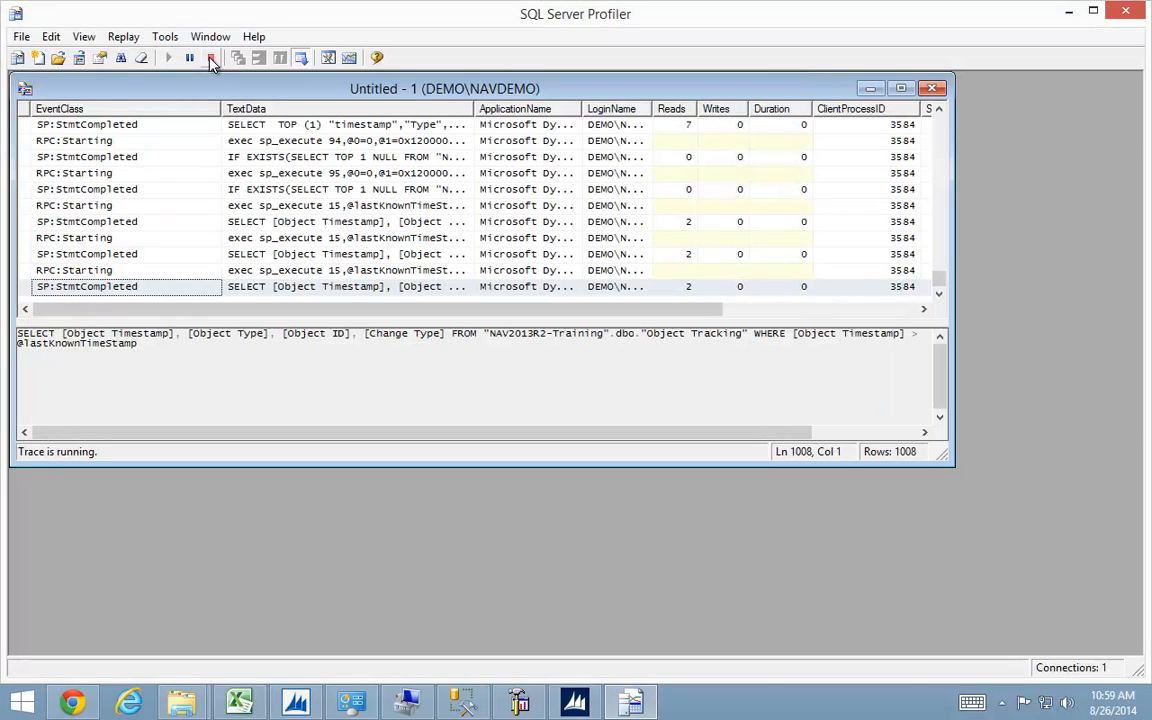
click(212, 60)
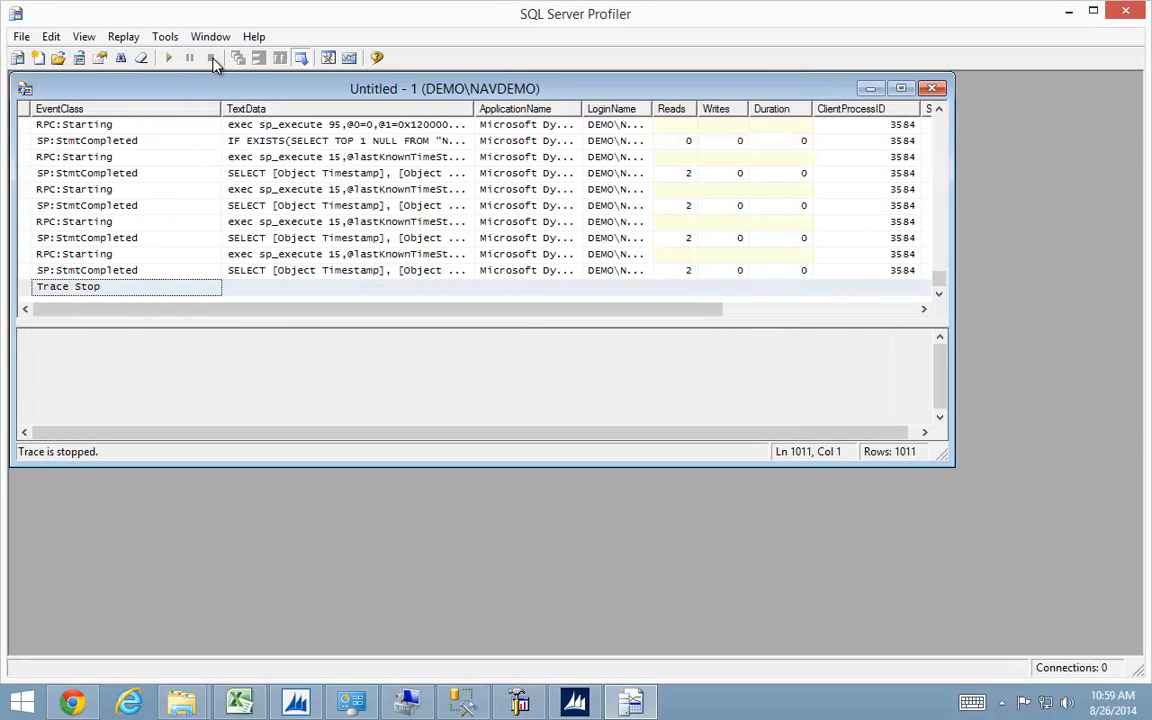
Save the stopped trace as a trace XML file, replacing Edit Customer.xml in C:\Temp.
click(21, 37)
mouse_move(120, 146)
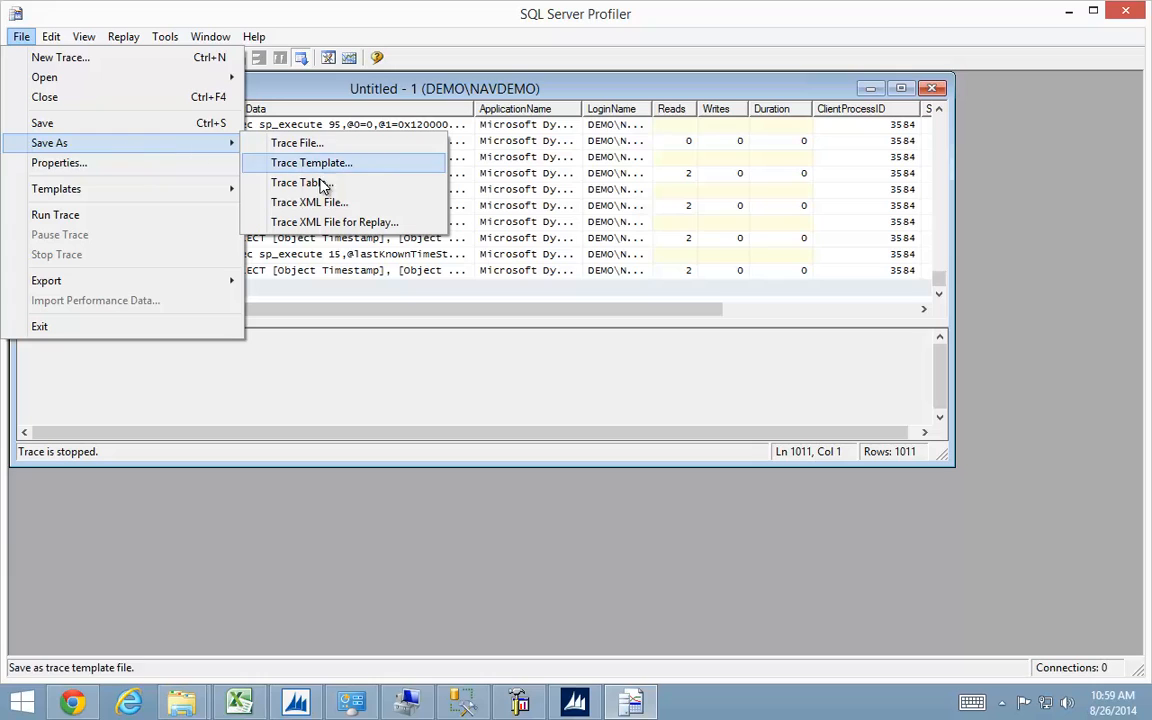
click(310, 210)
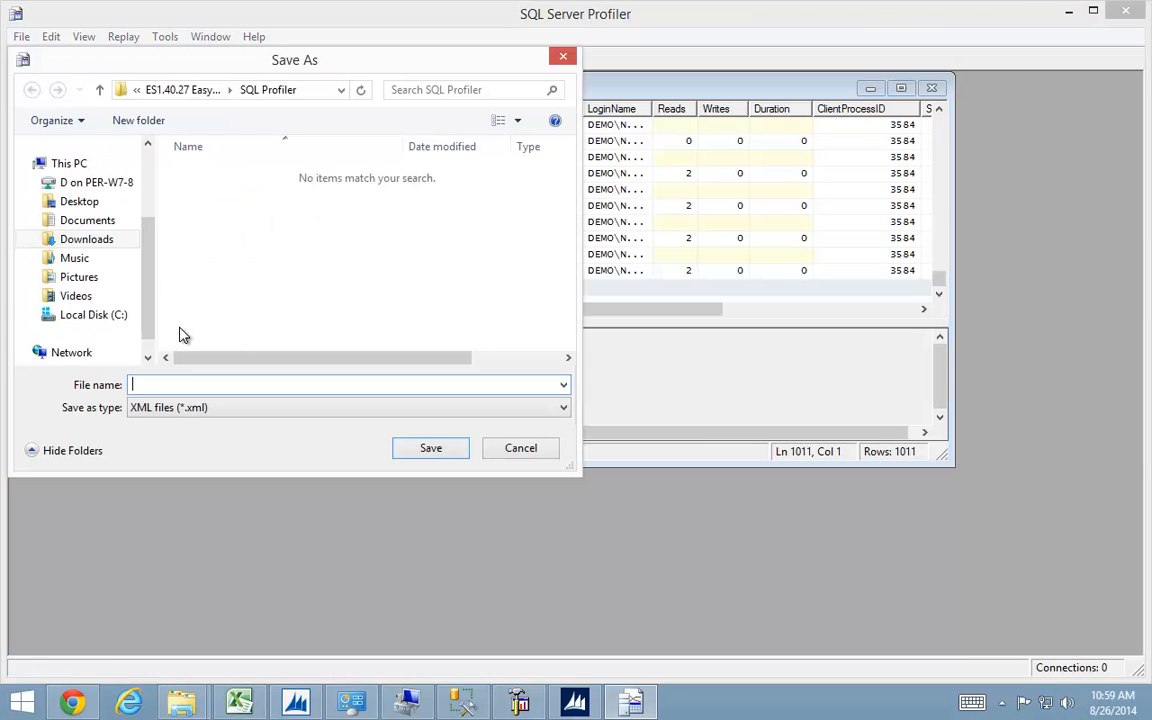
click(80, 318)
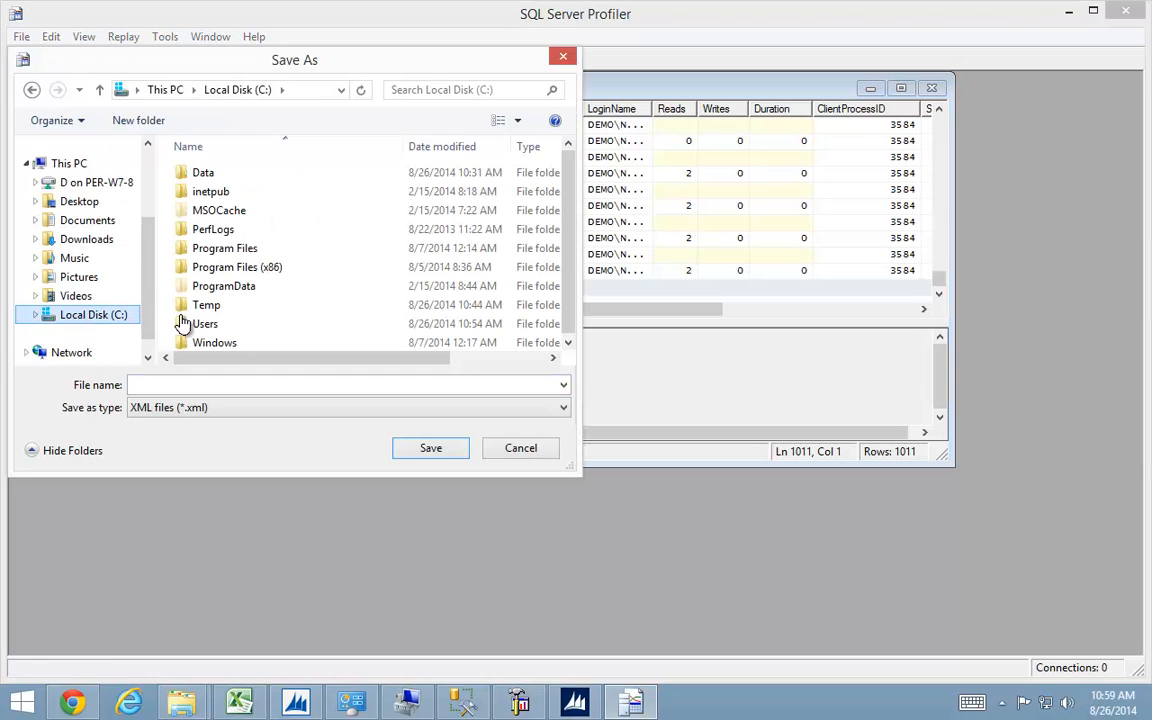
double_click(226, 310)
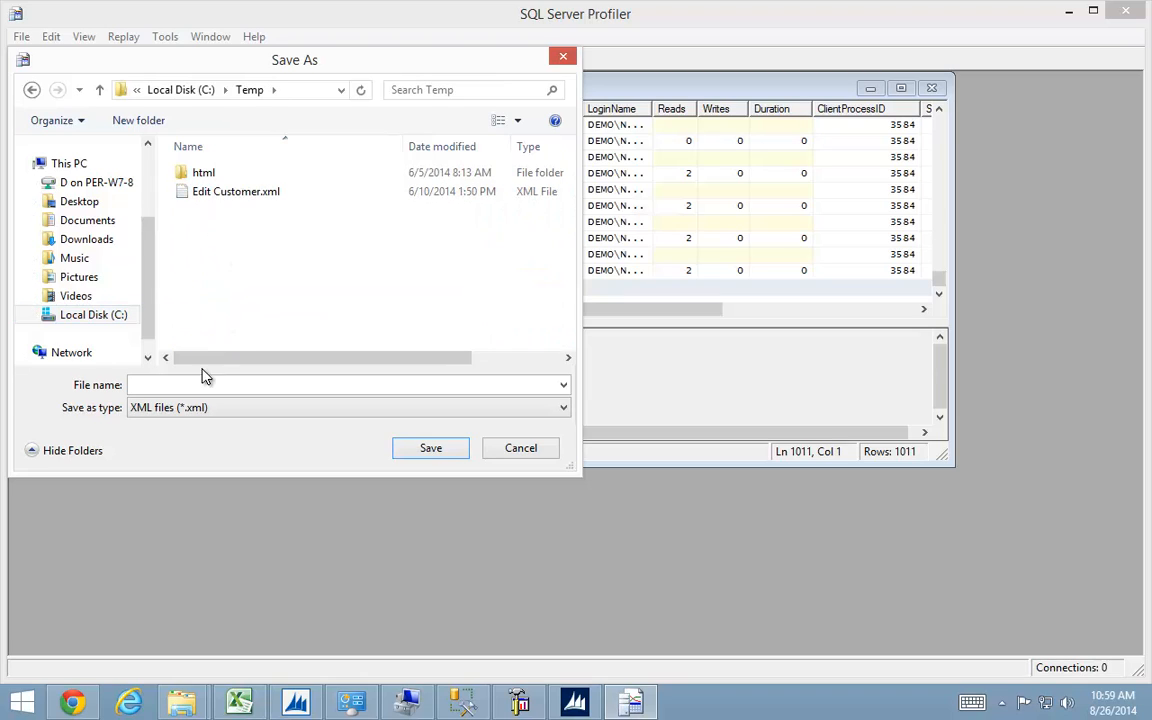
click(176, 385)
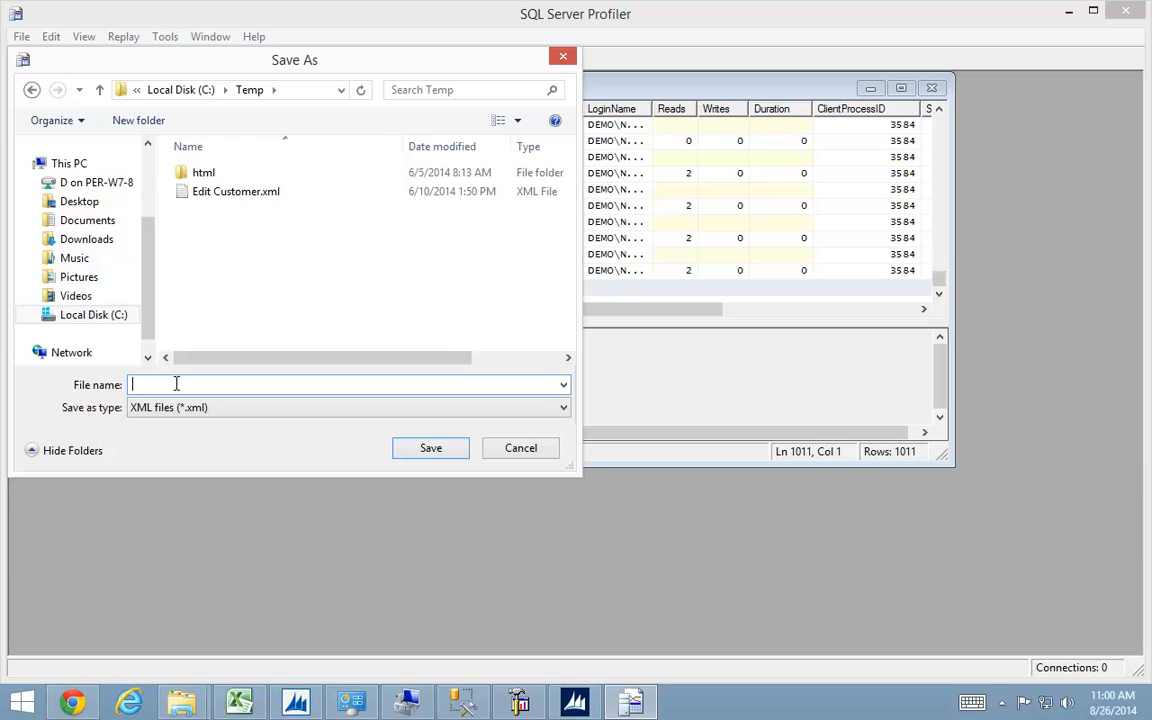
click(228, 195)
click(431, 452)
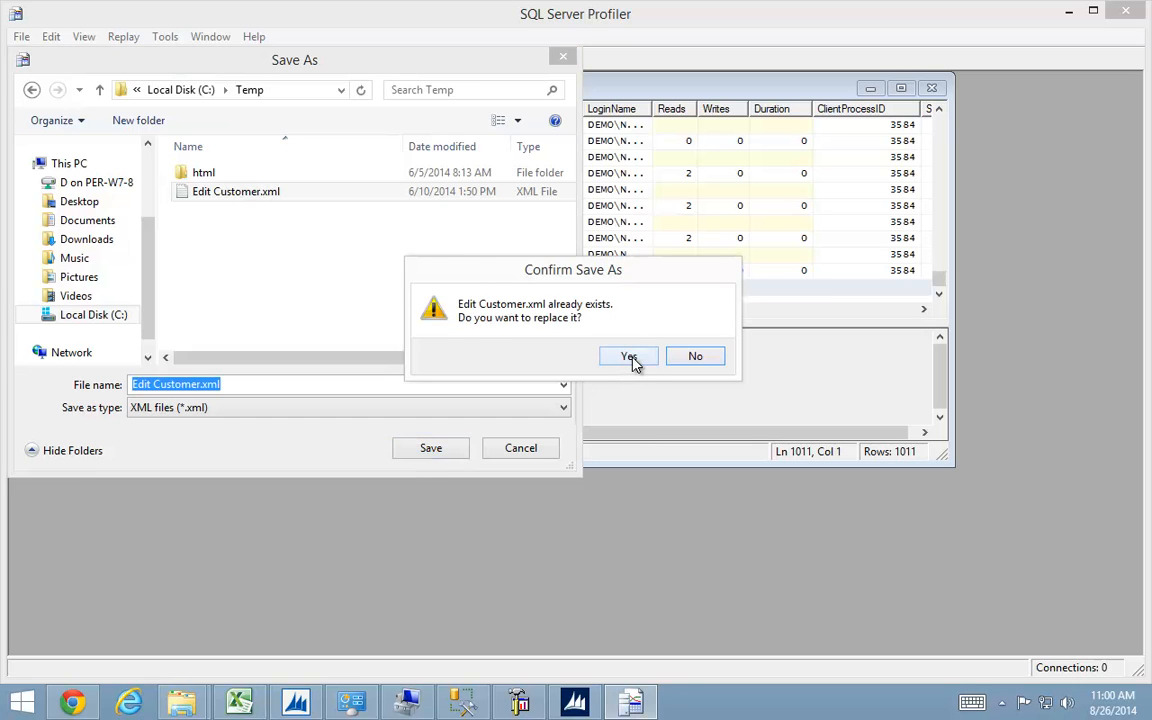
click(629, 358)
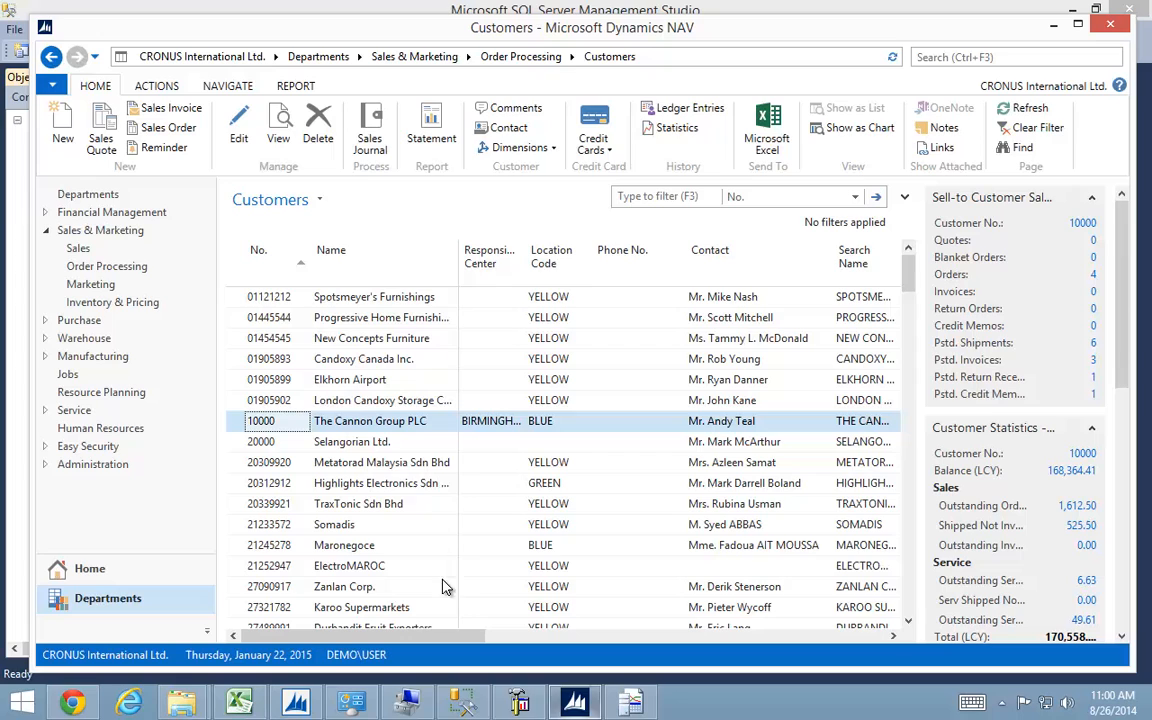
Switch to the Dynamics NAV client and change the company to Easy Security.
click(52, 85)
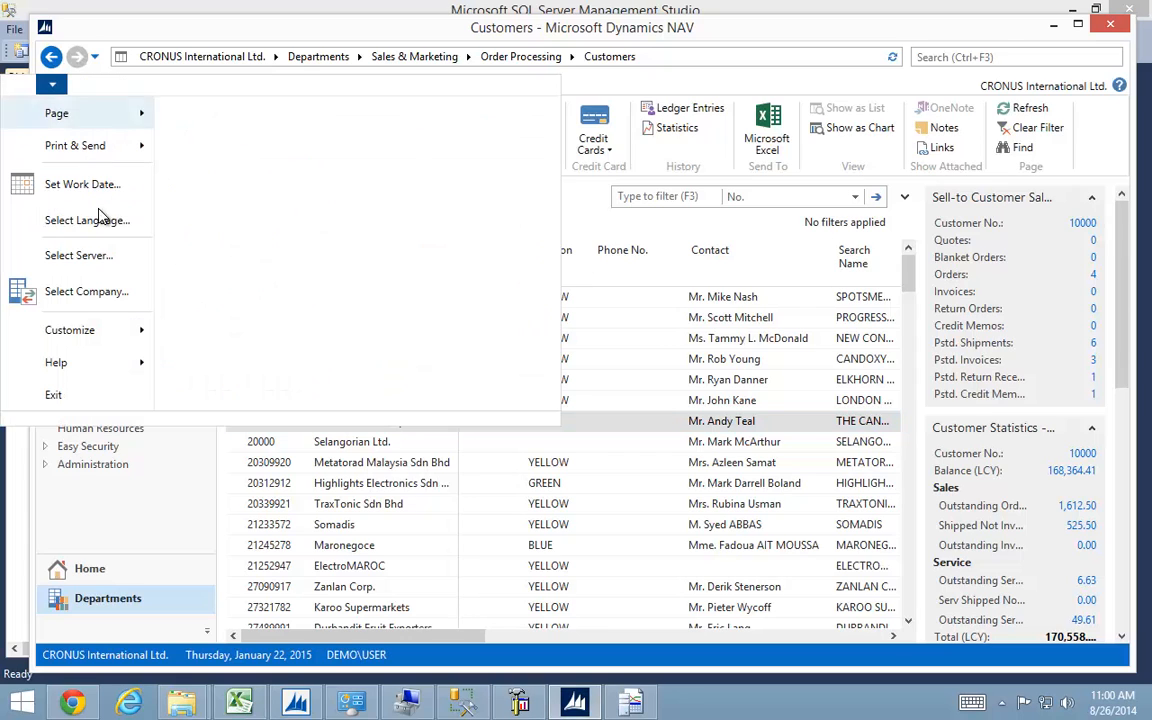
click(86, 293)
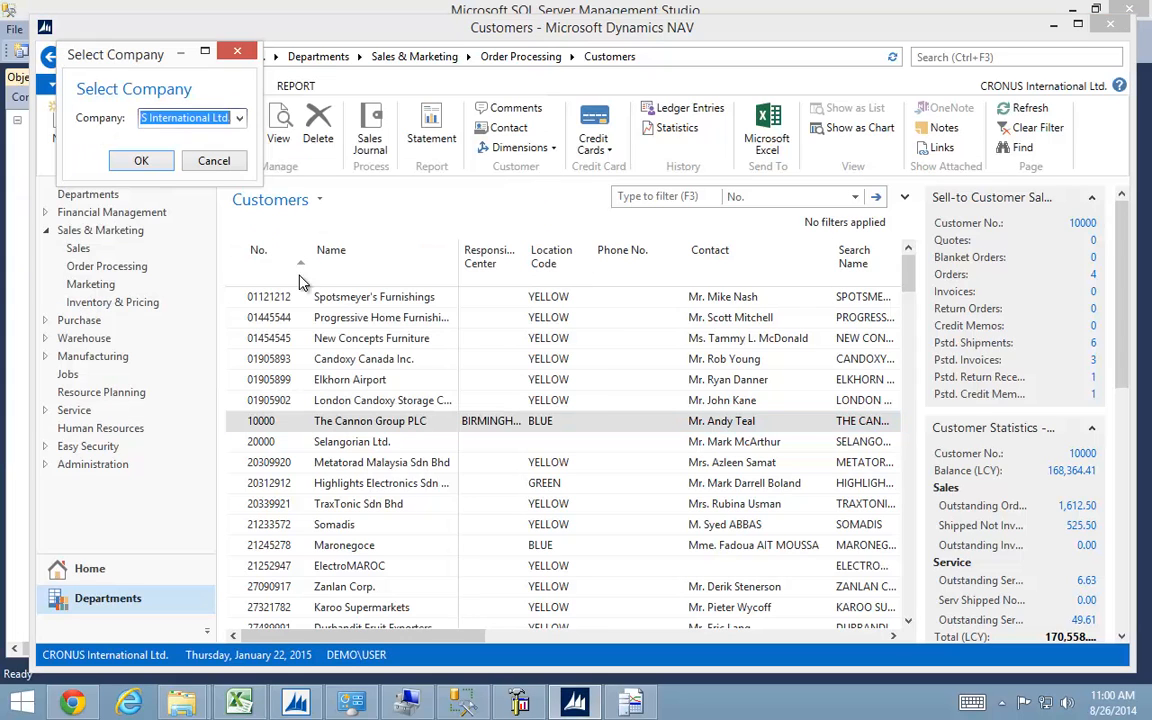
click(239, 120)
click(167, 162)
click(147, 160)
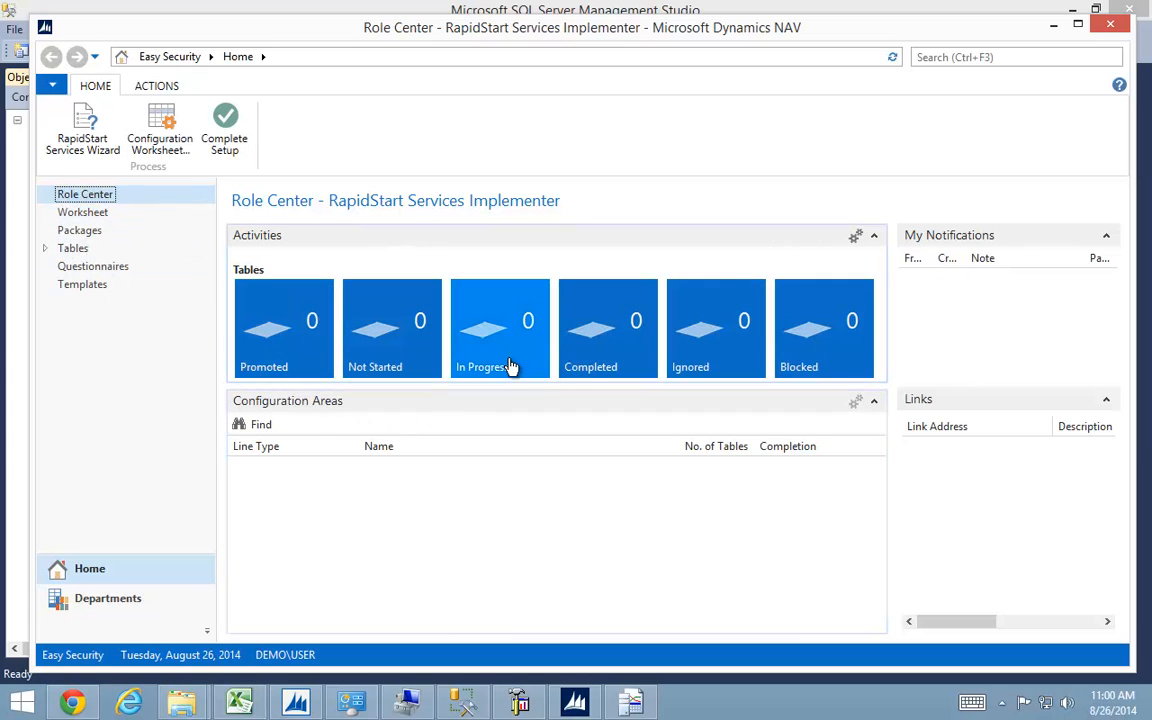
Find the Profiles list and make the Sales Order Processor profile (ORDER PROCESSOR) the default role center.
click(985, 56)
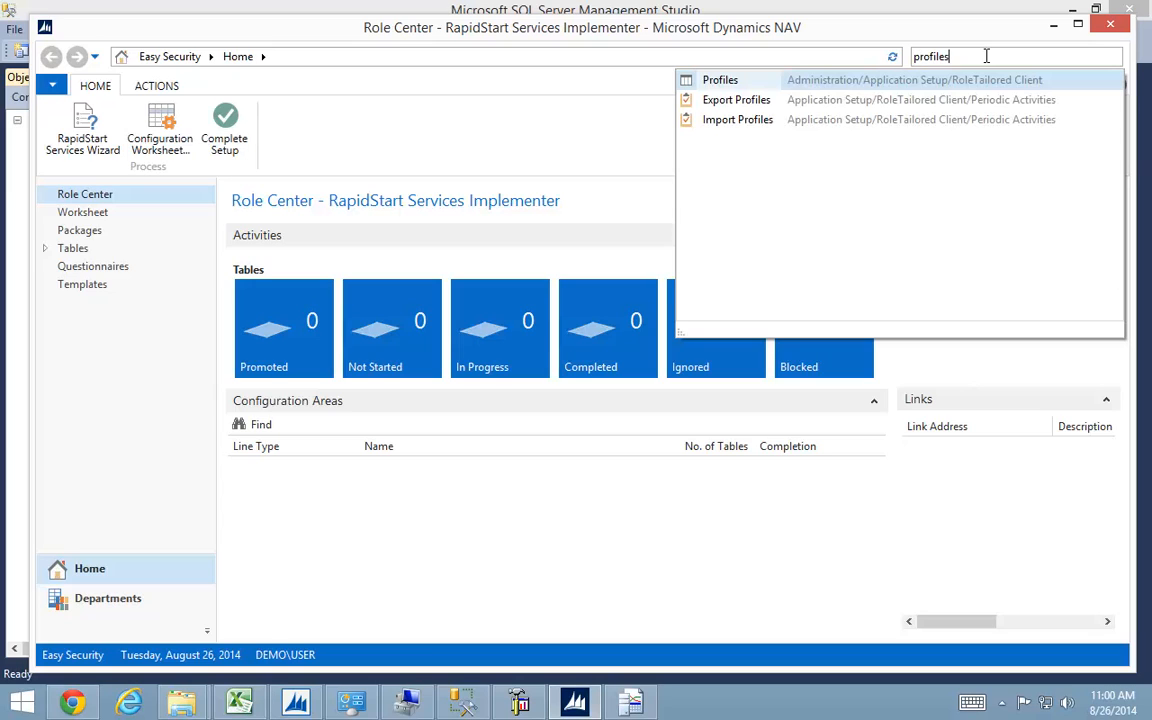
click(722, 82)
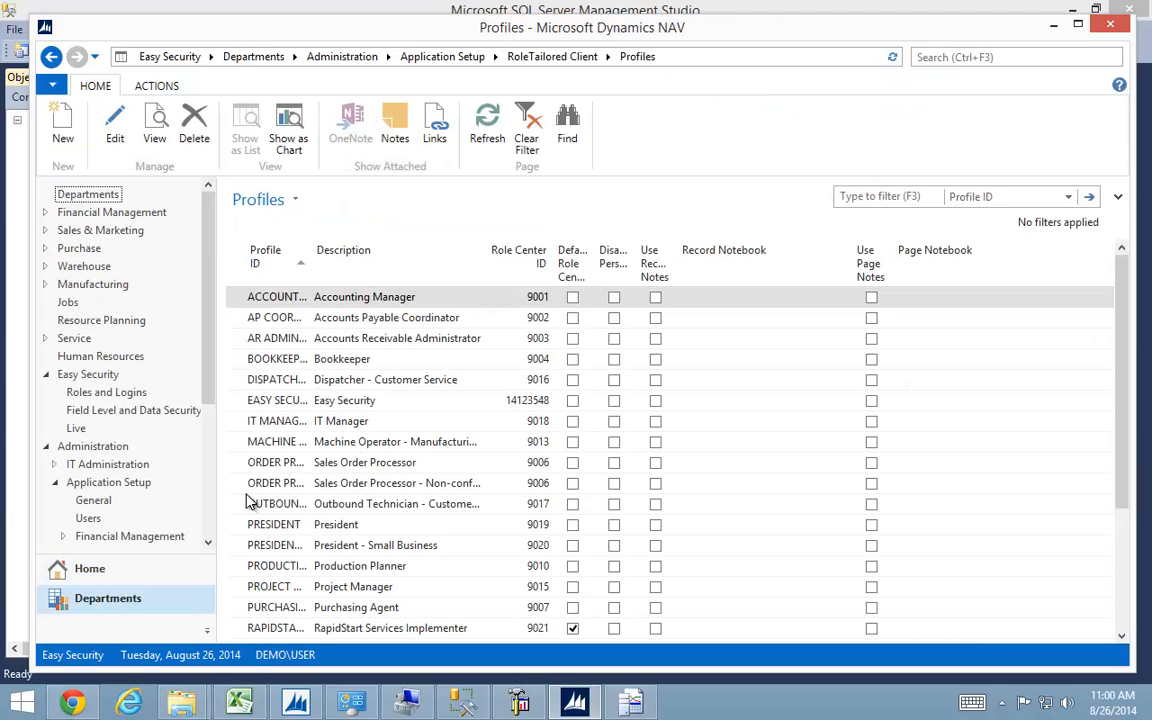
double_click(232, 466)
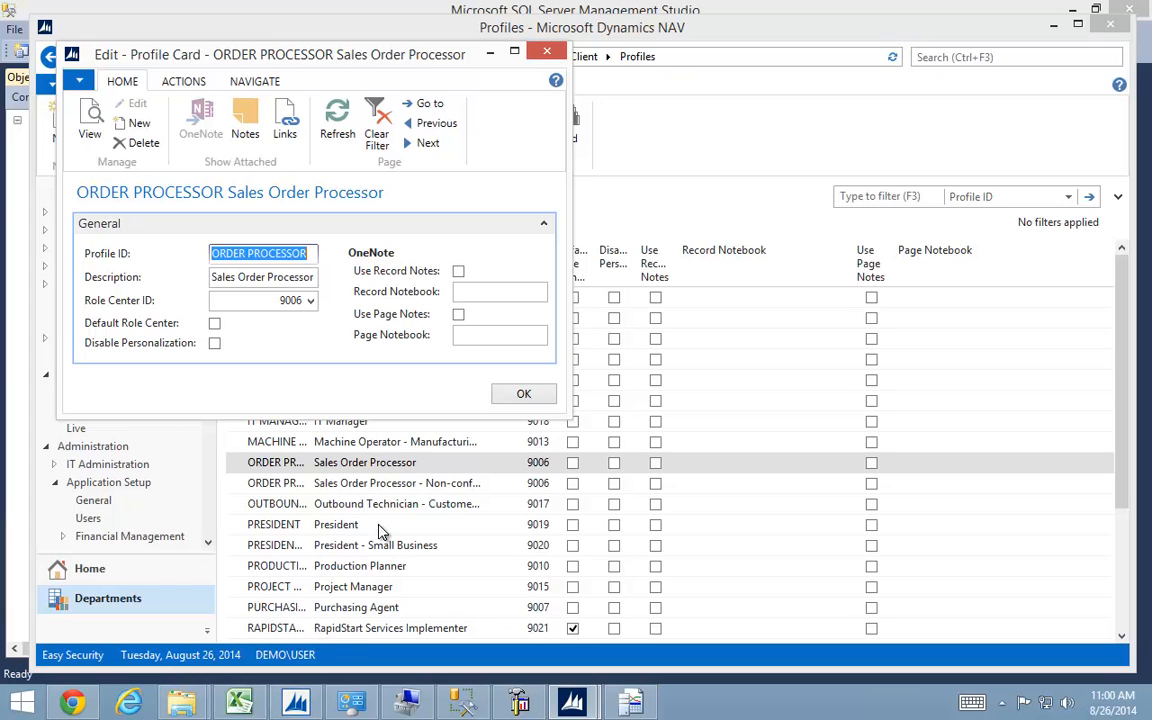
click(215, 325)
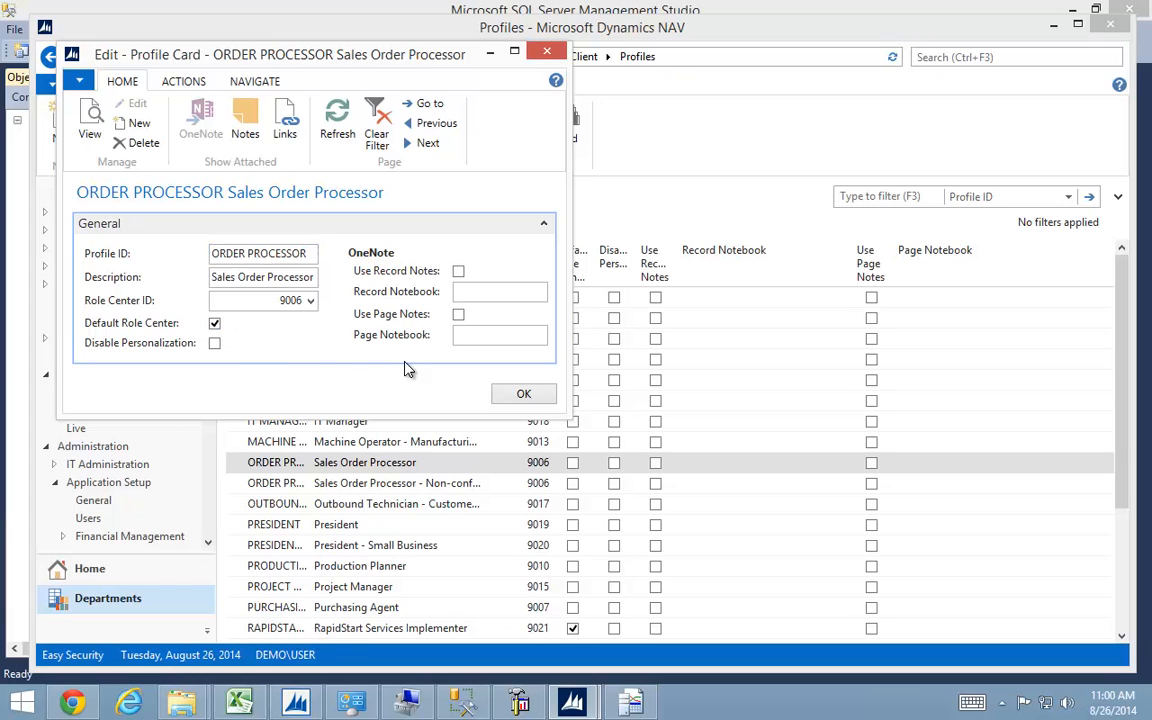
click(524, 395)
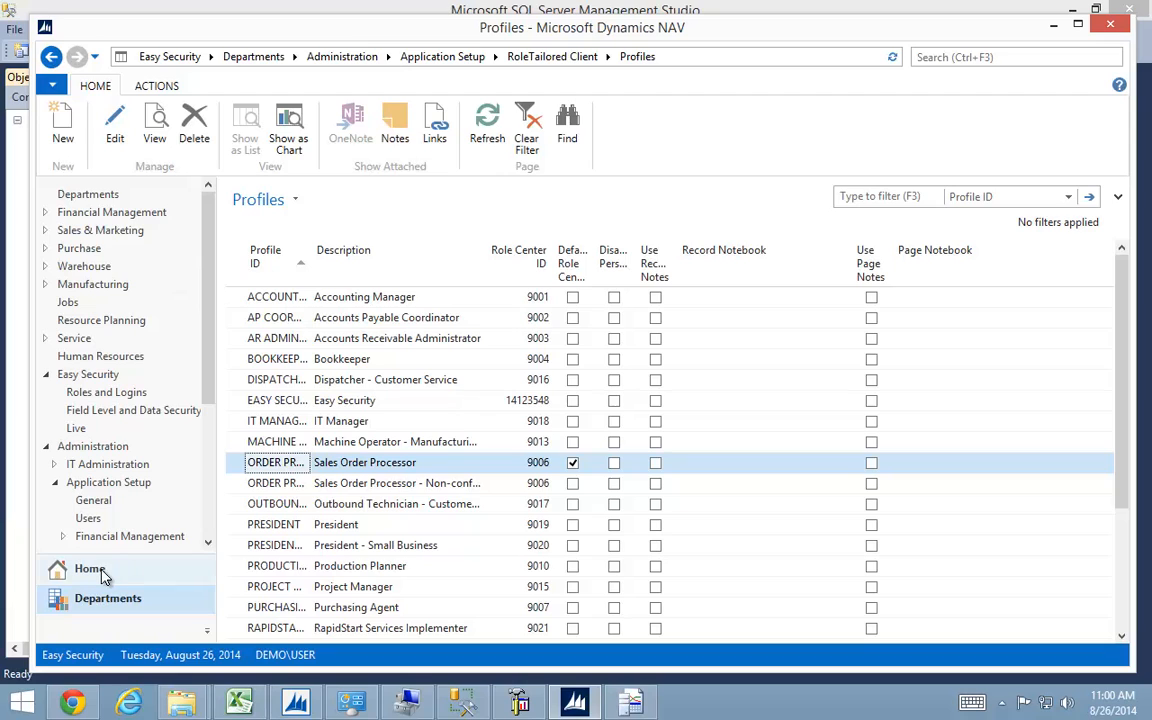
Create a new role with the ID TEST1 in the Easy Security Roles list.
click(78, 392)
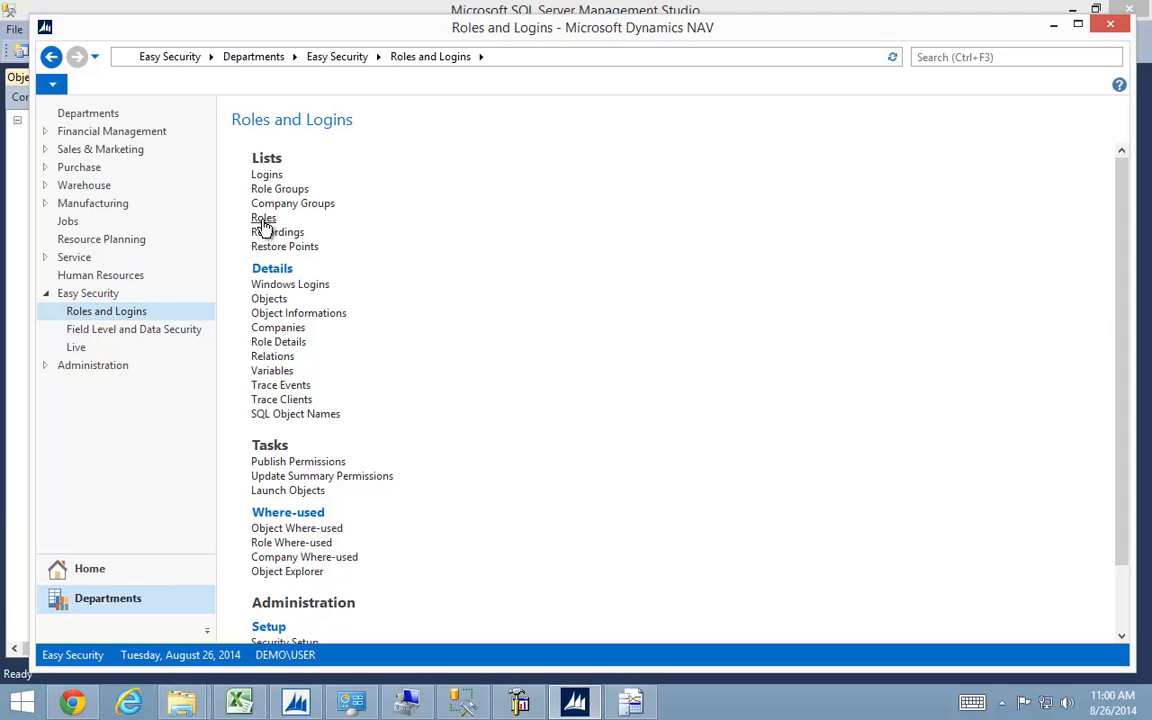
click(263, 219)
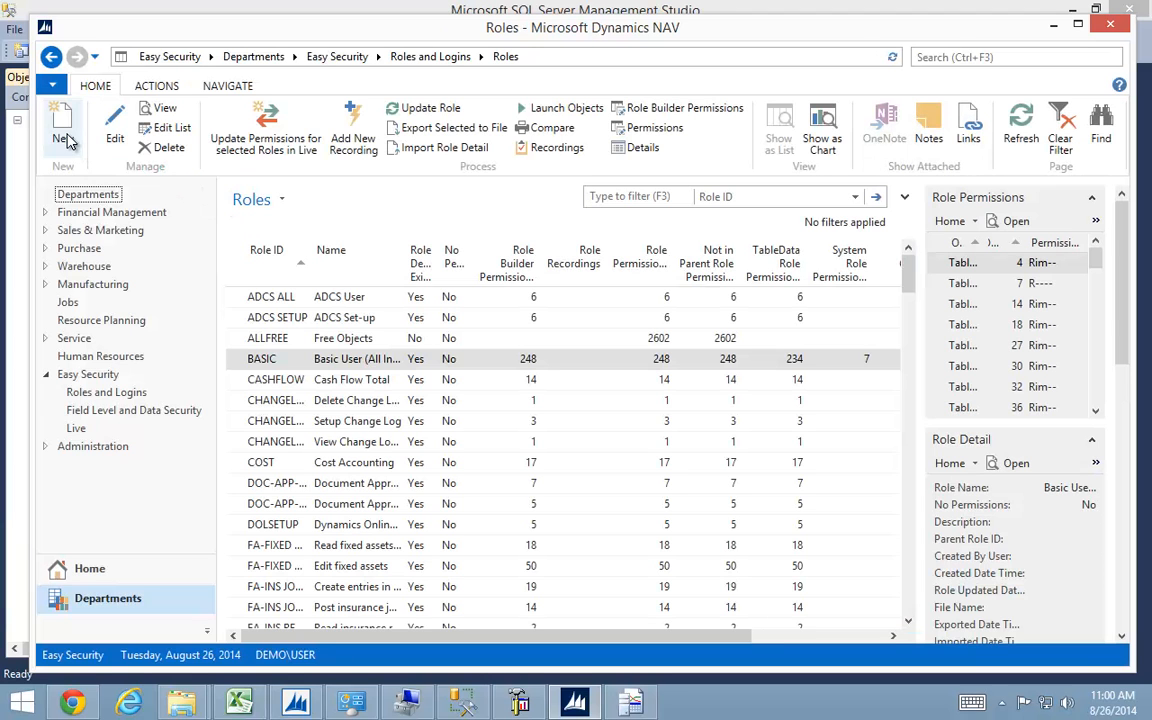
click(67, 140)
text(test1)
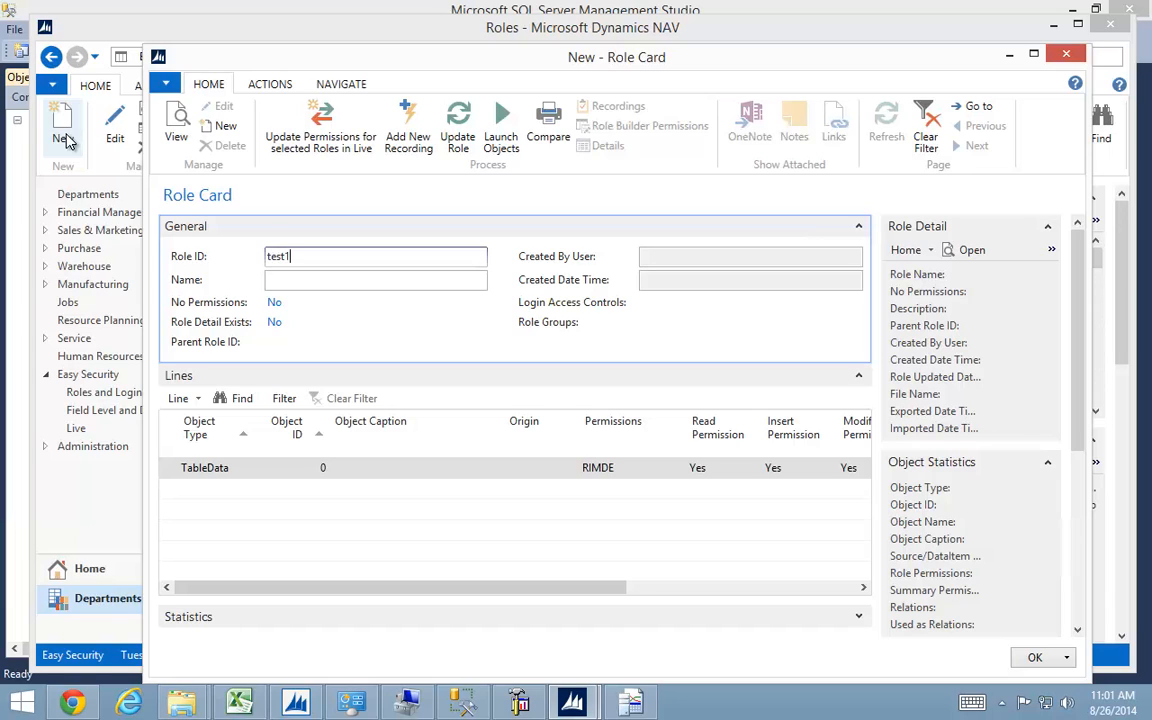
key(Tab)
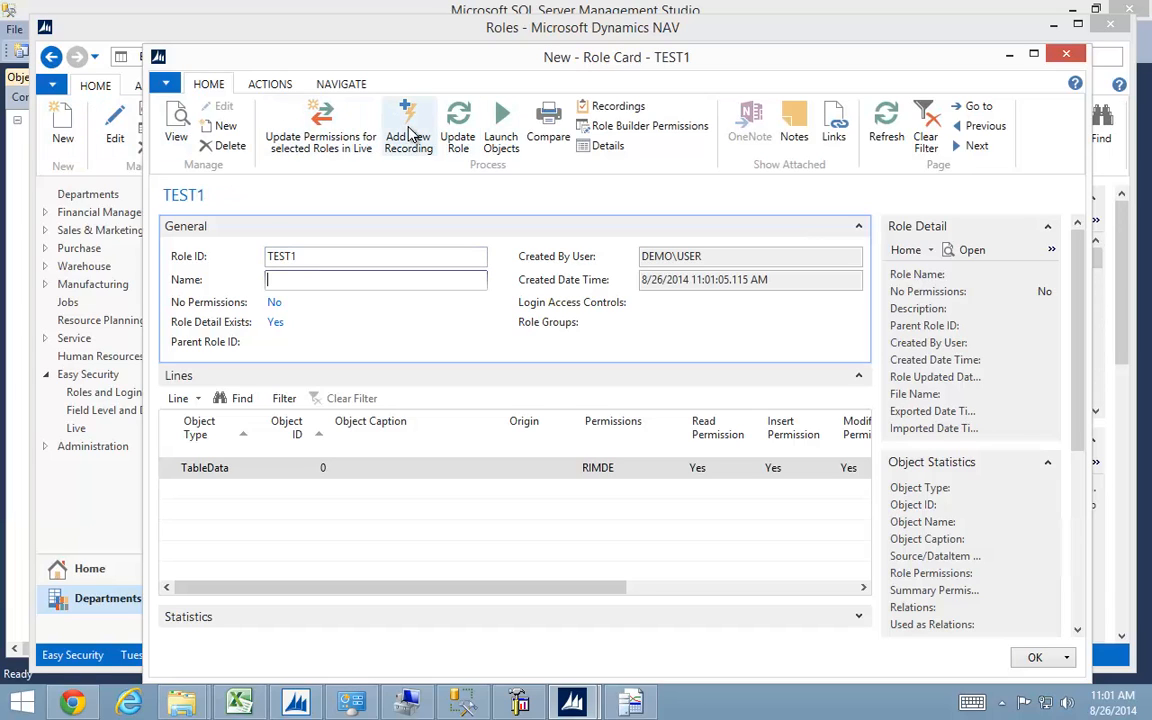
Add a new recording to role TEST1 and try to import C:\Temp\Edit Customer.xml as its SQL Profiler trace, allowing the external component for this session.
click(409, 136)
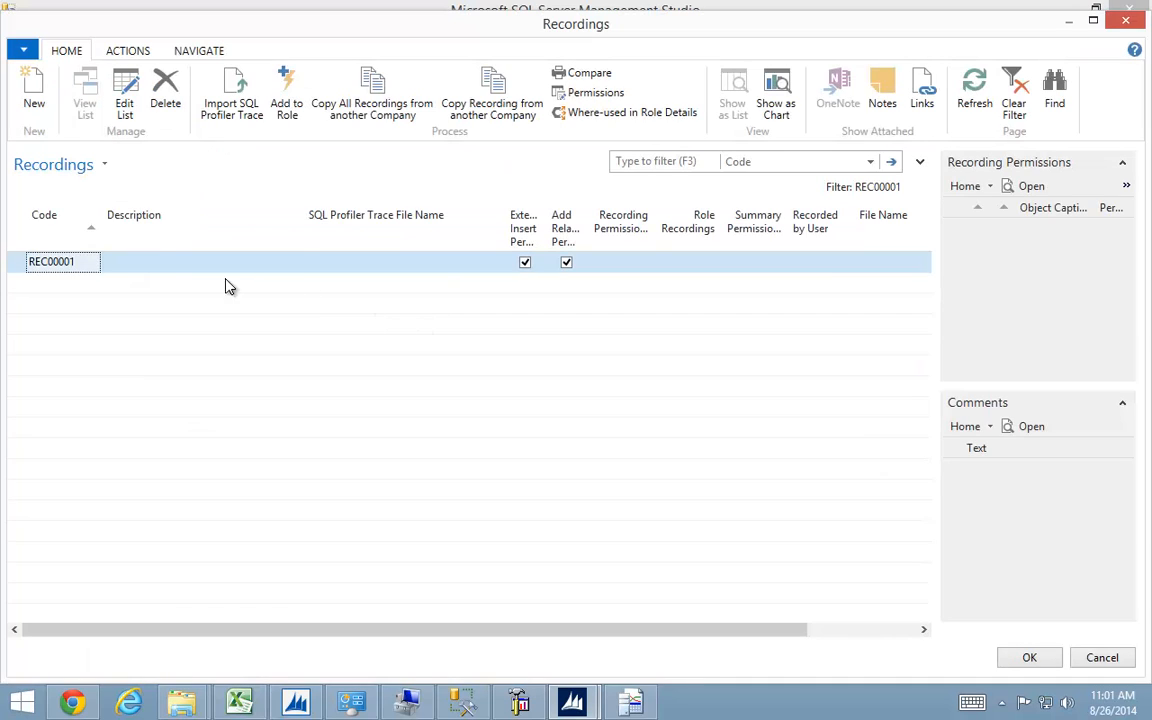
click(232, 100)
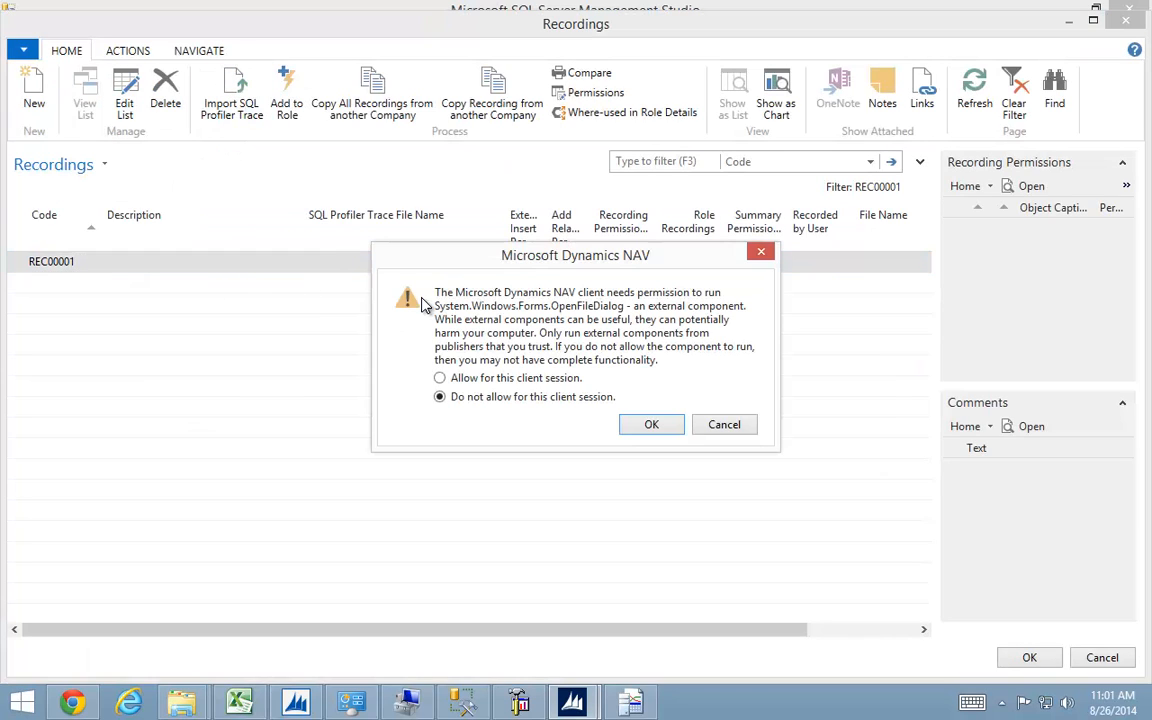
click(472, 380)
click(652, 426)
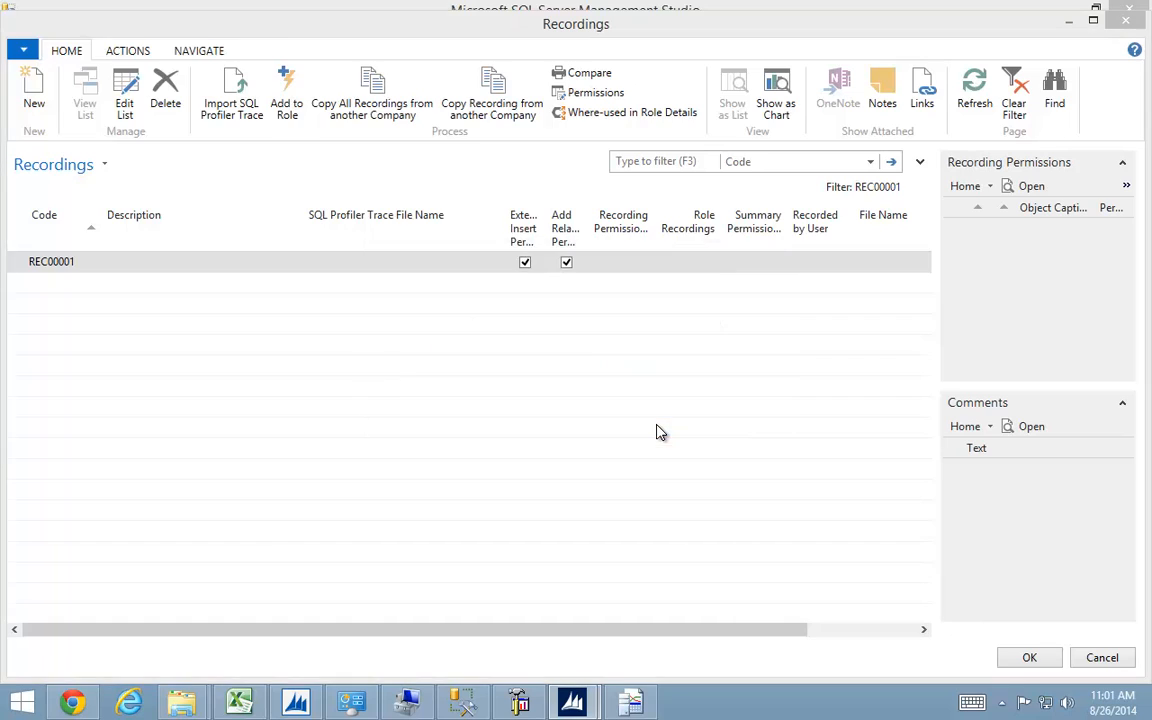
click(213, 184)
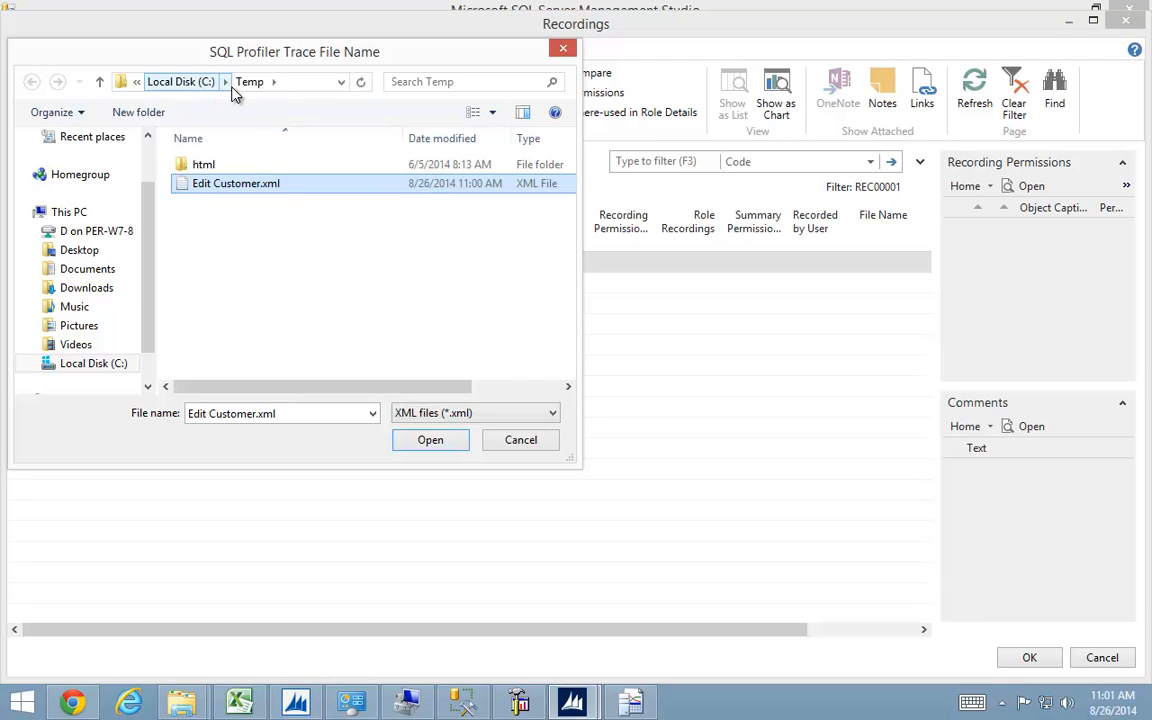
click(431, 441)
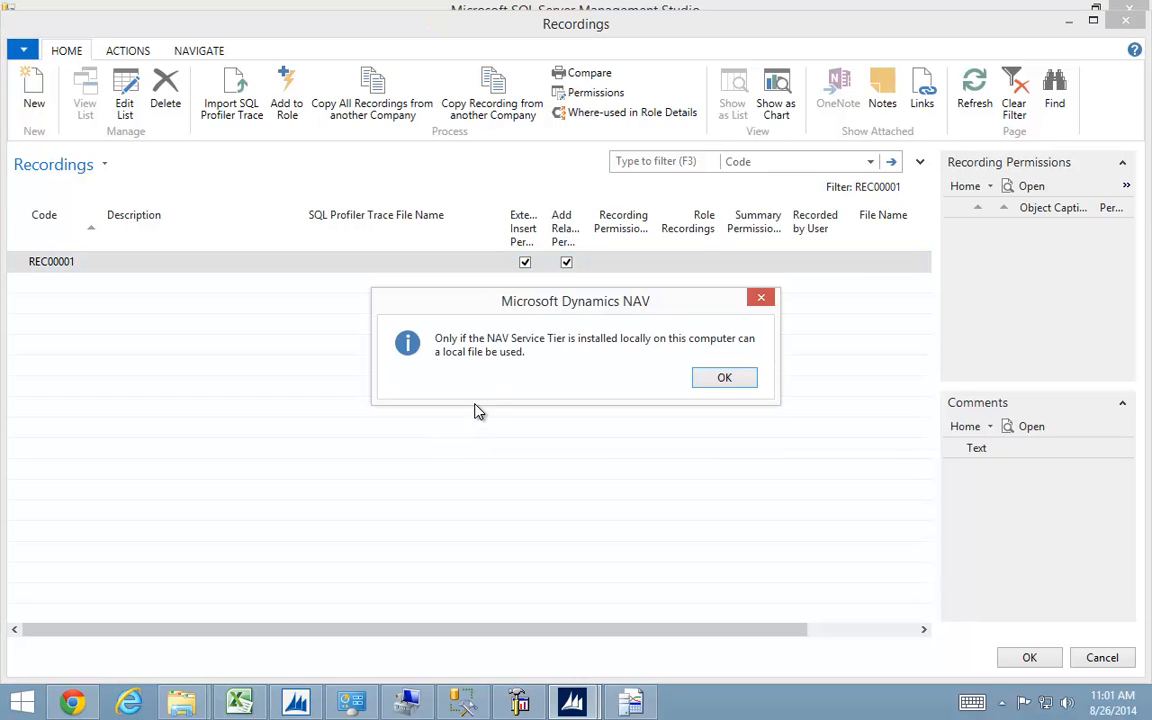
click(725, 378)
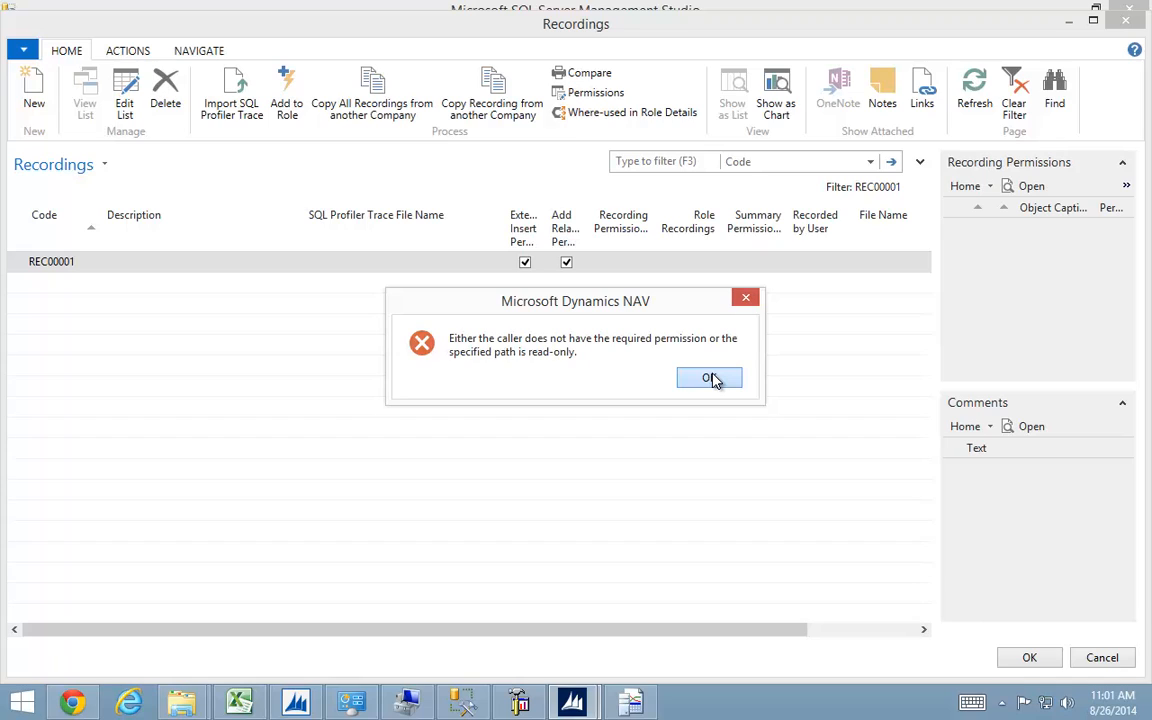
click(712, 380)
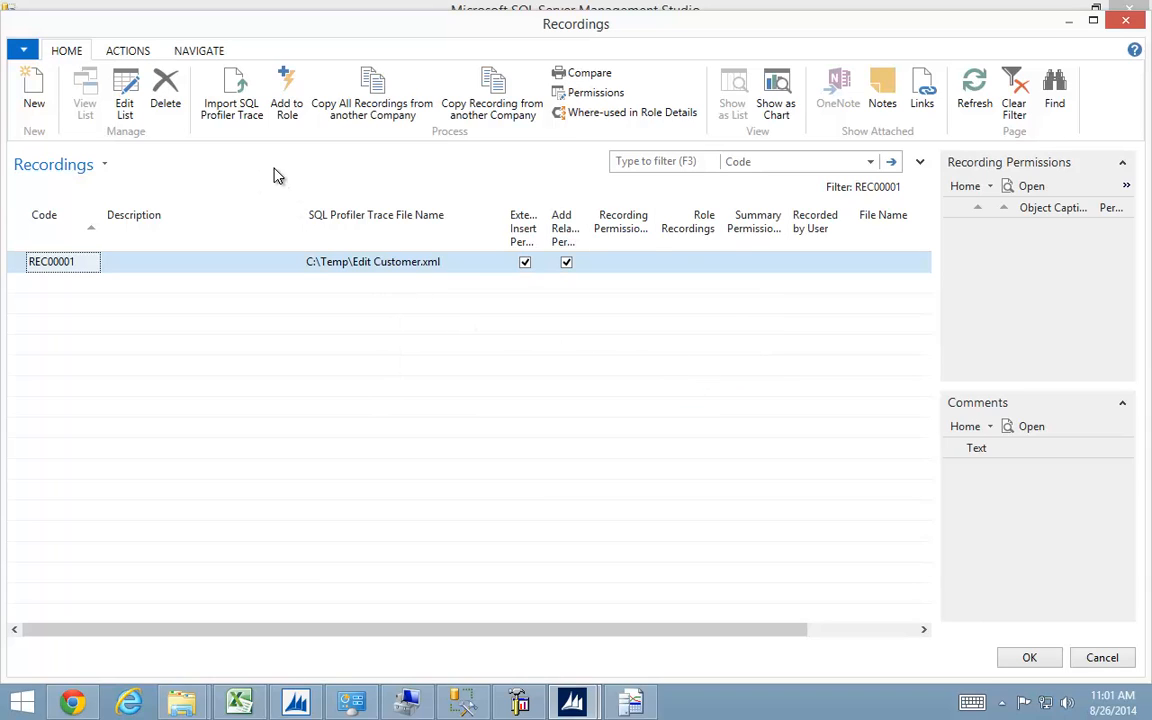
Switch to File Explorer and open the security properties of the C:\Temp folder.
click(181, 712)
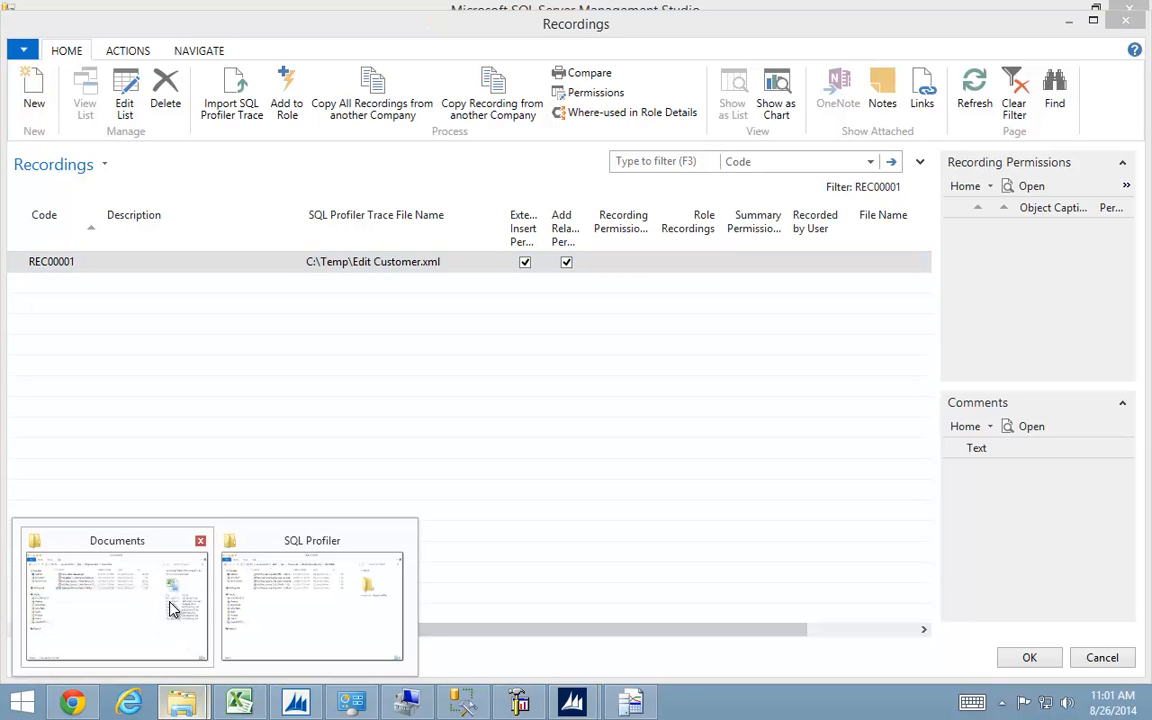
click(333, 578)
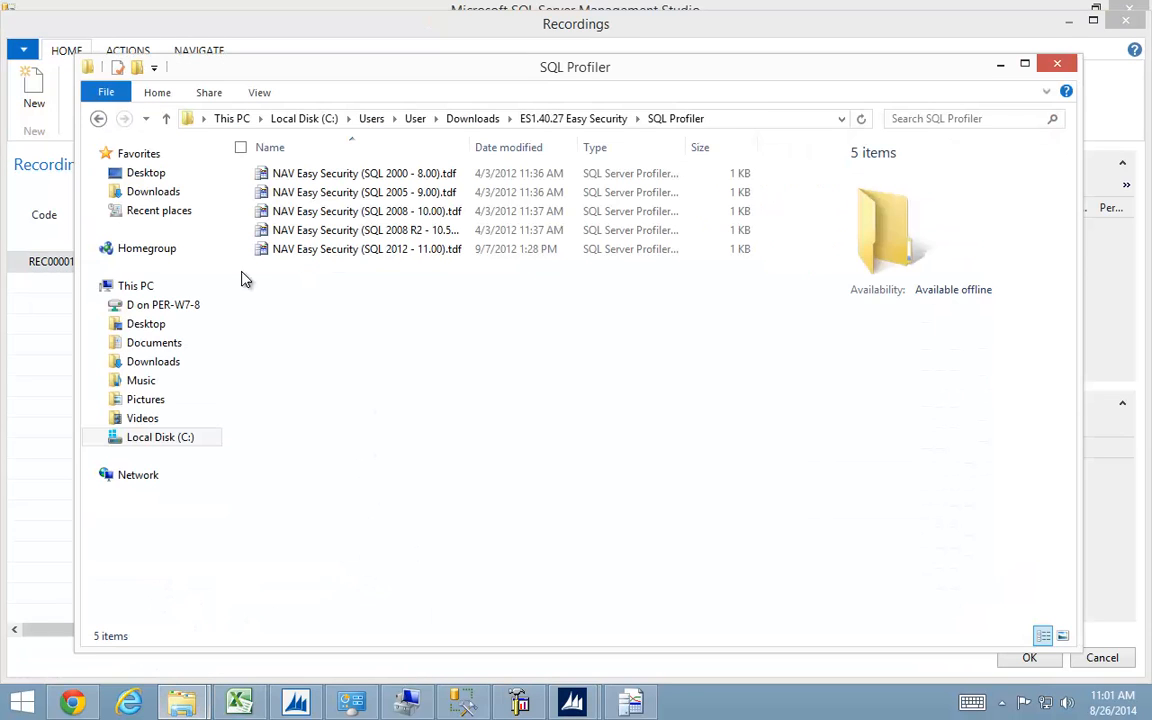
click(142, 440)
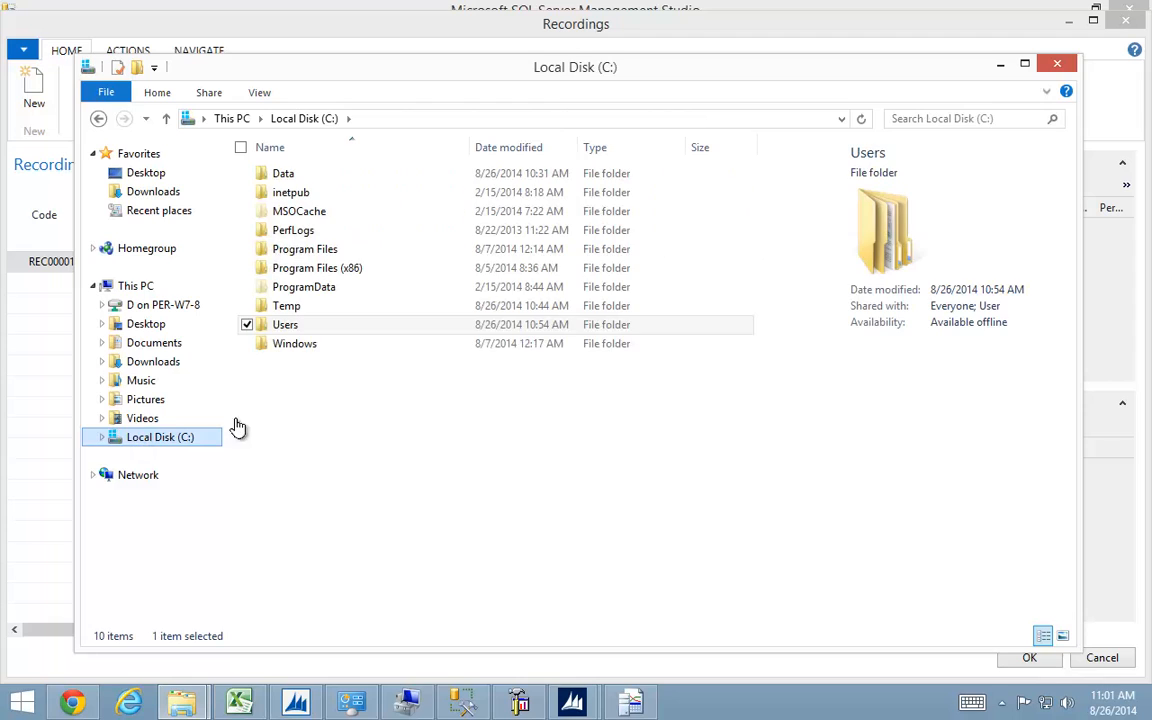
double_click(283, 308)
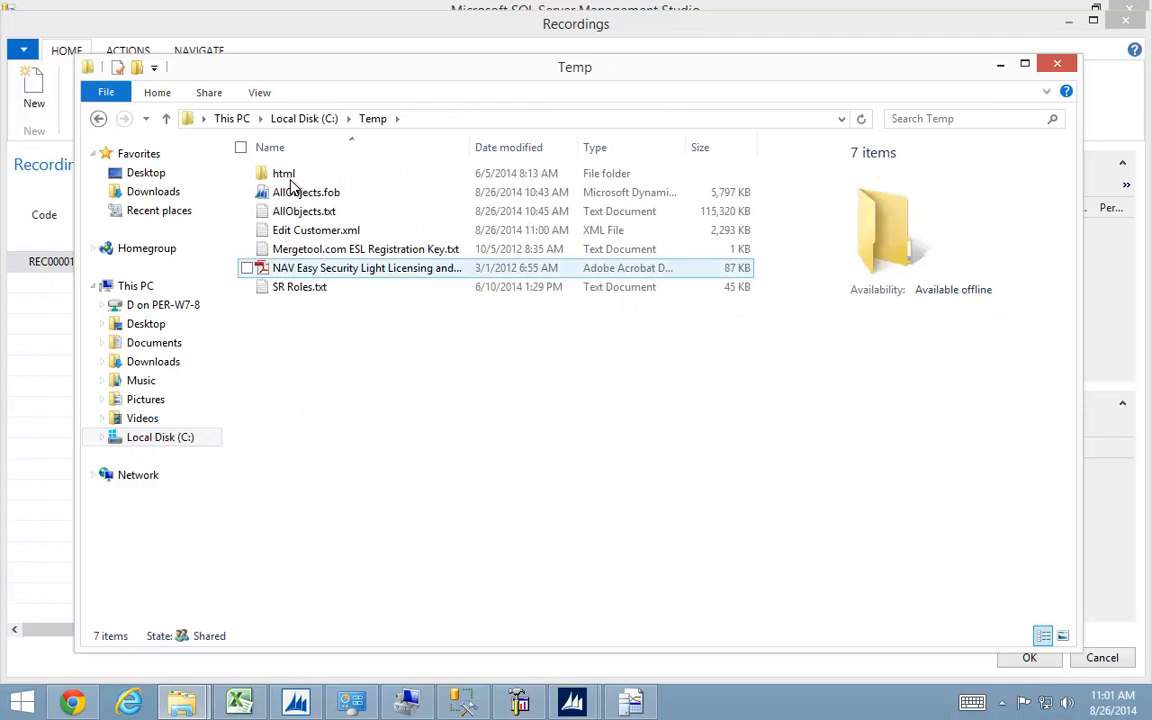
click(305, 118)
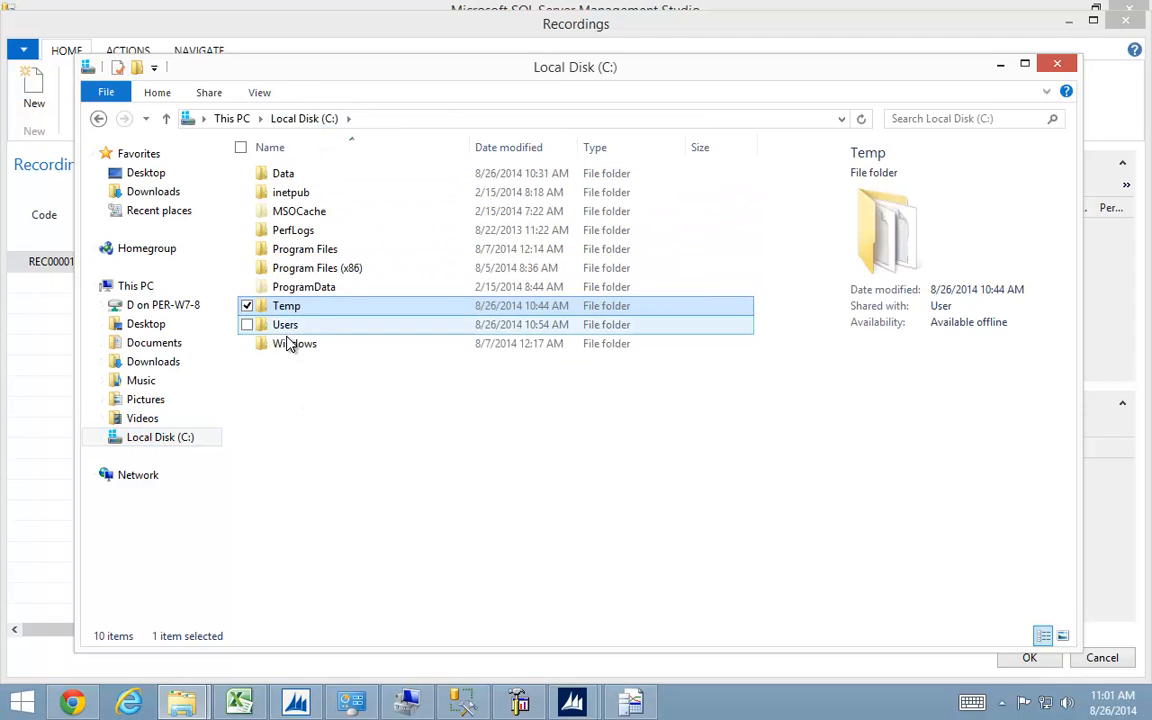
right_click(280, 312)
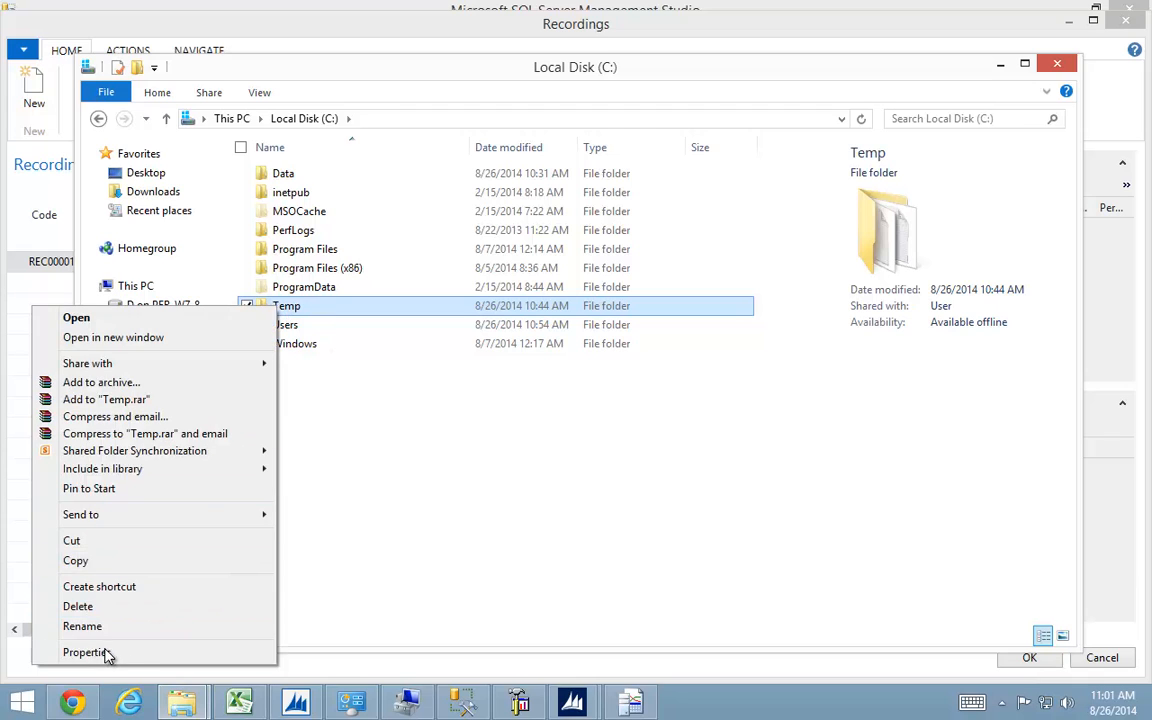
click(172, 652)
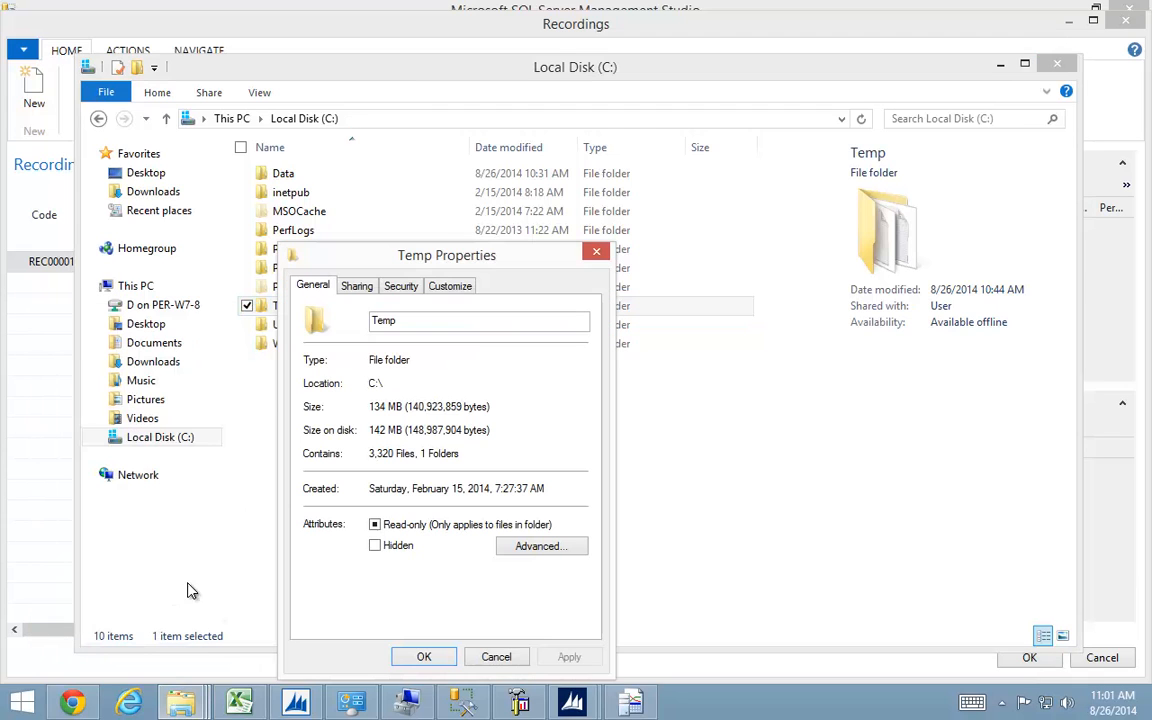
click(400, 286)
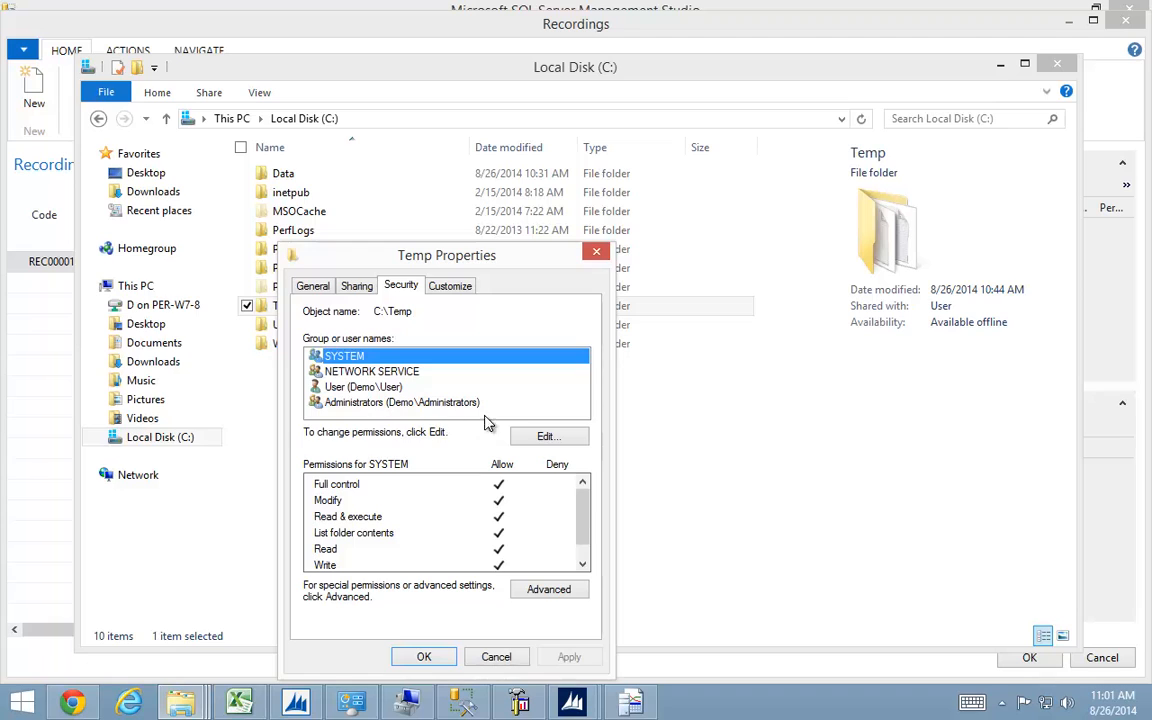
Add the NAVRecording account to the Temp folder's permissions and grant it full control.
click(547, 439)
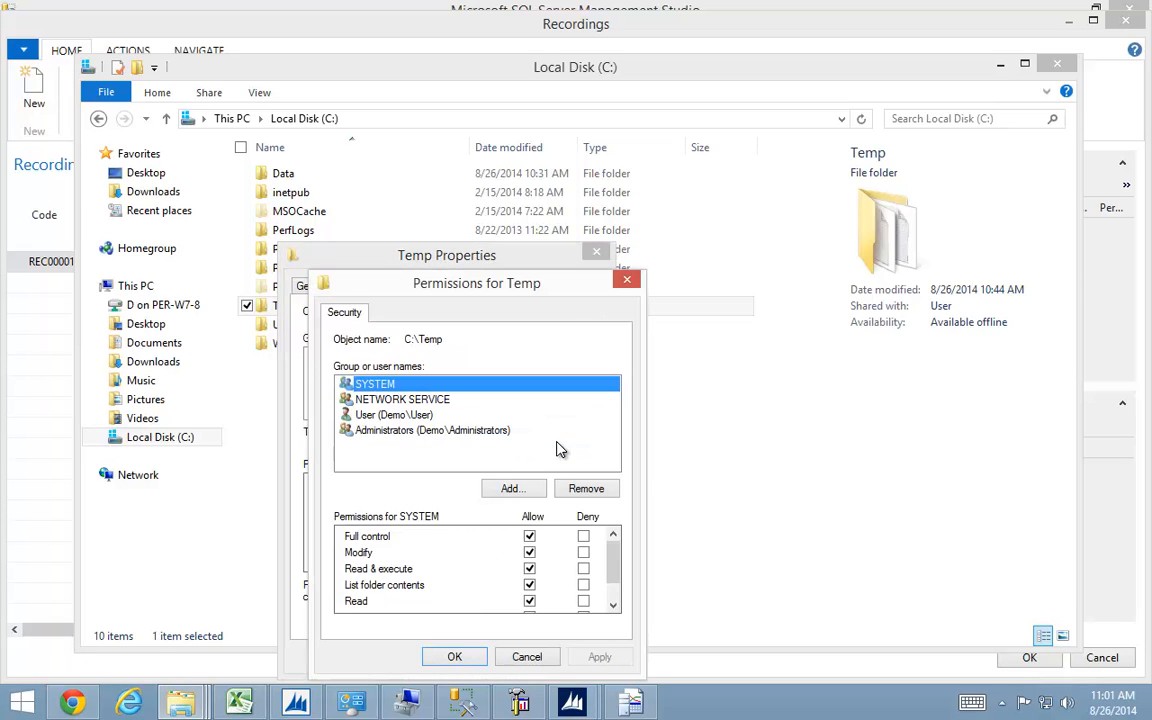
click(512, 489)
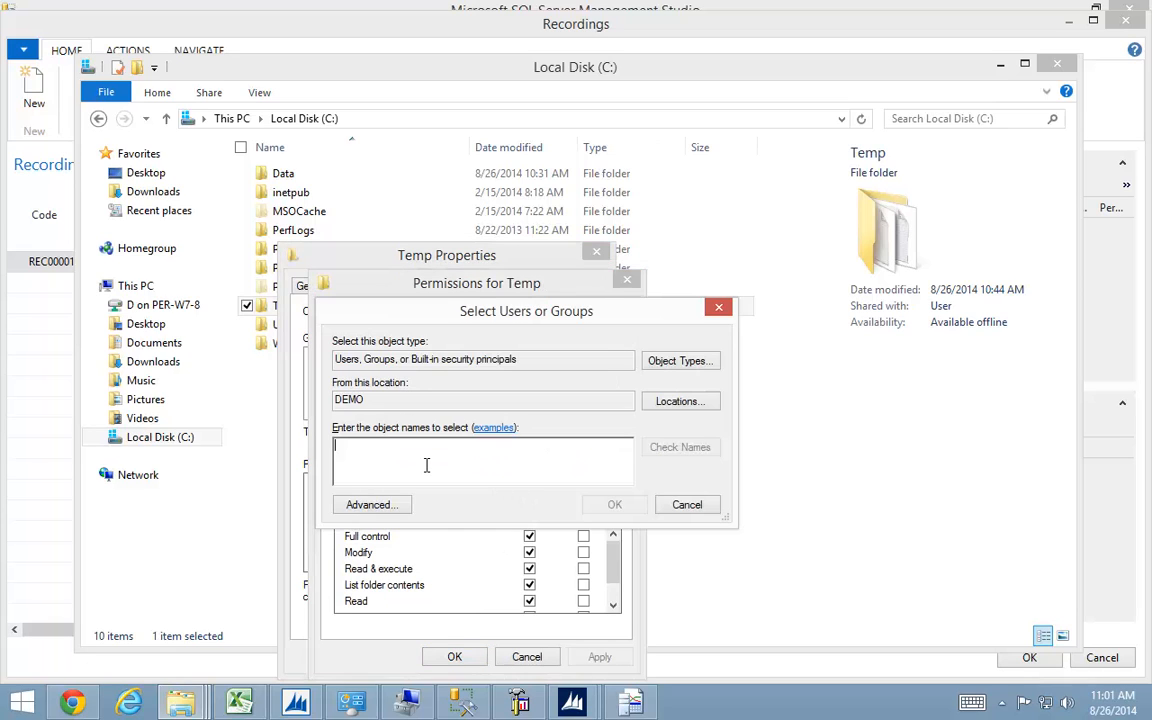
text(navrecording)
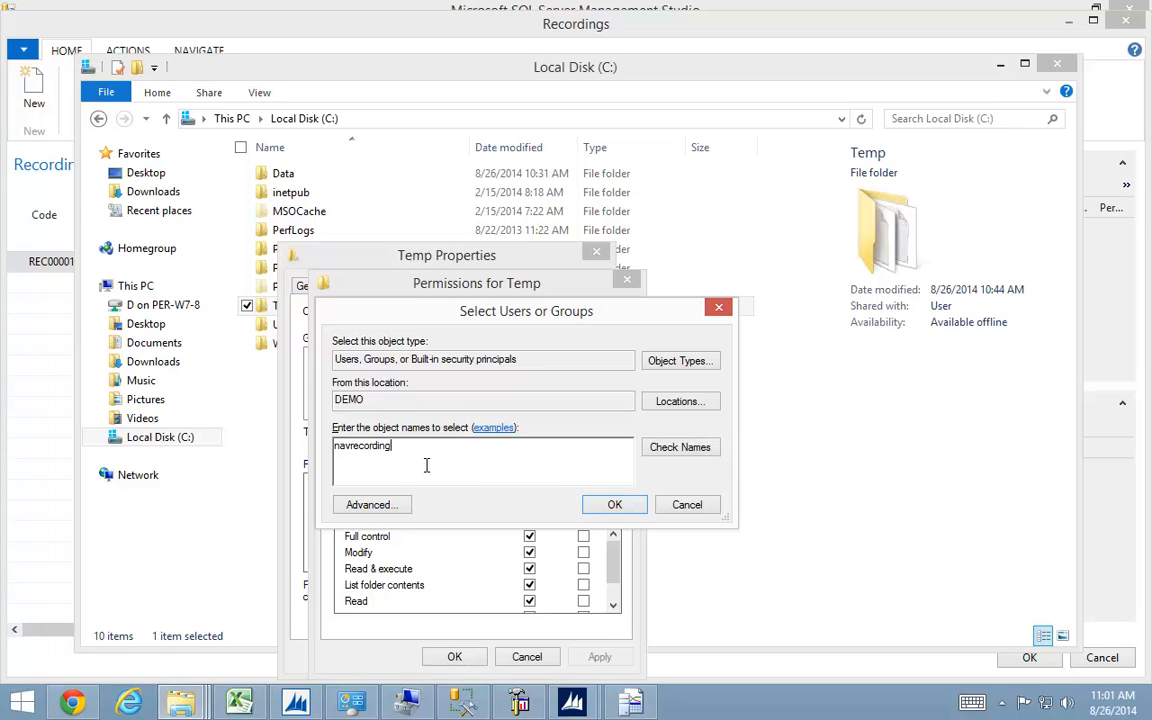
key(Return)
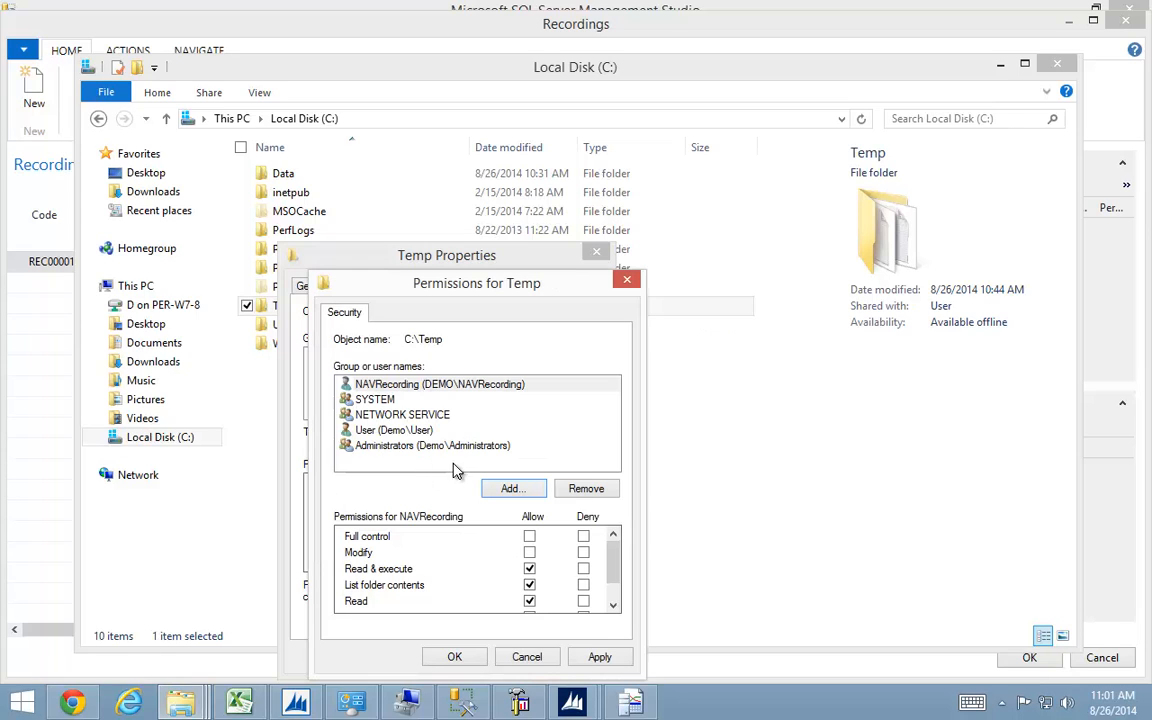
click(529, 536)
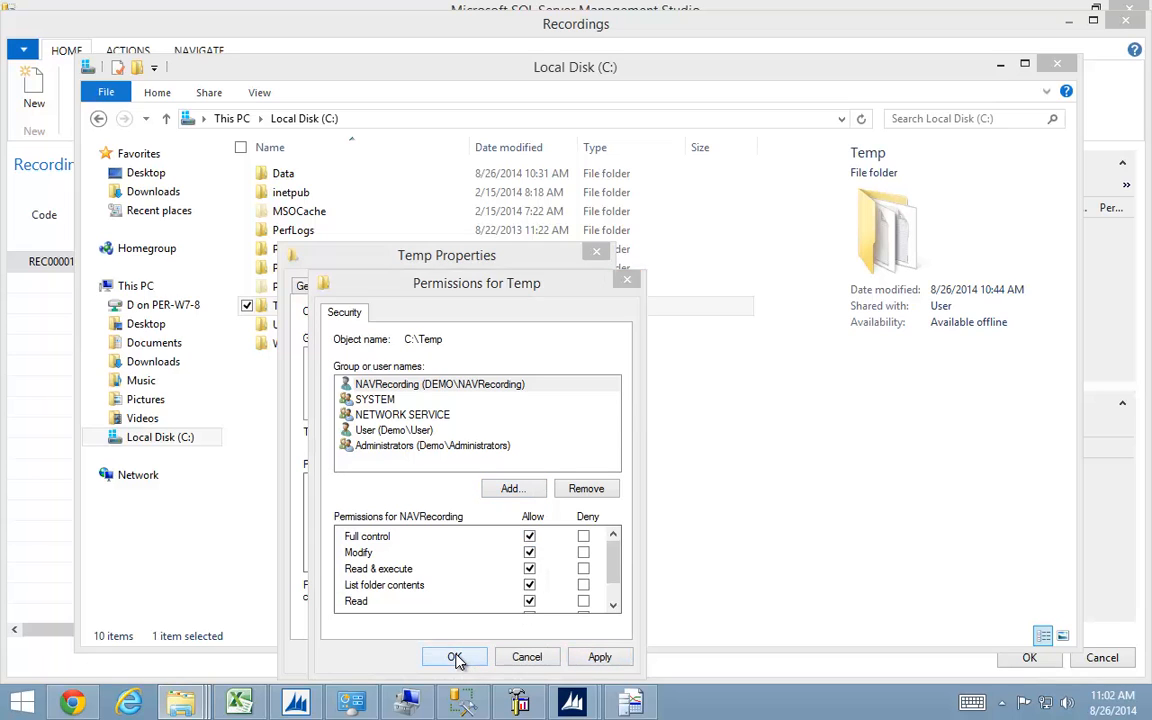
click(599, 657)
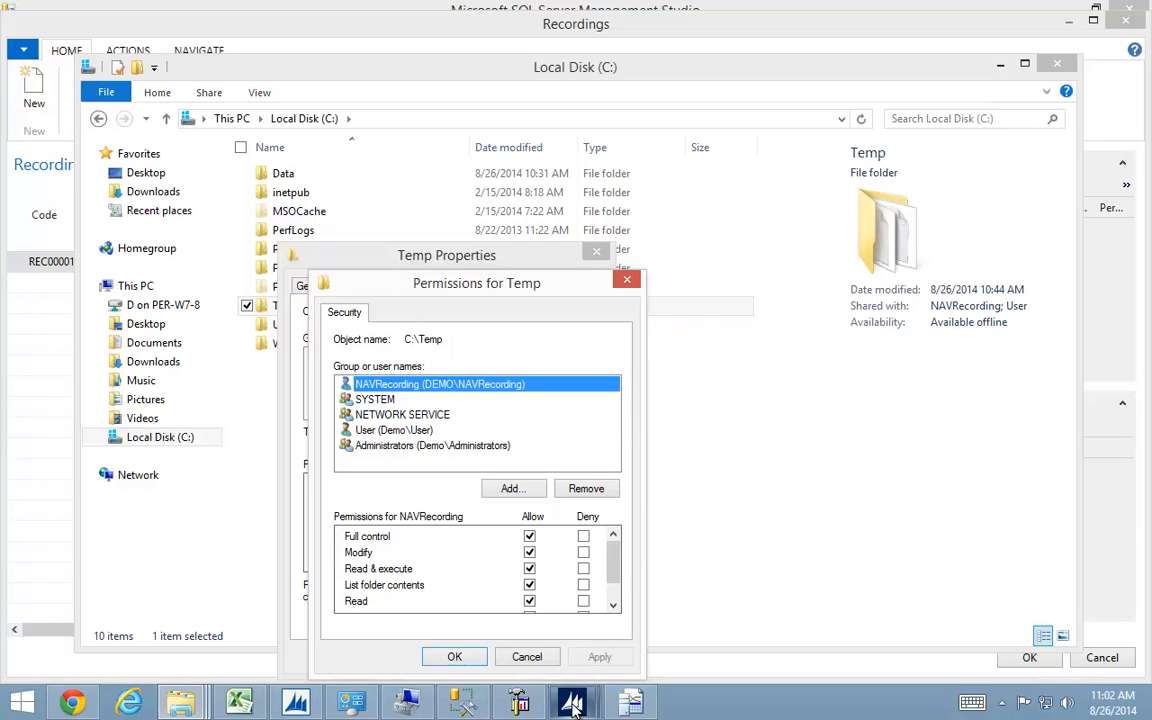
Switch back to Dynamics NAV and import the recording's SQL Profiler trace, keeping all trace clients included.
mouse_move(577, 683)
click(663, 615)
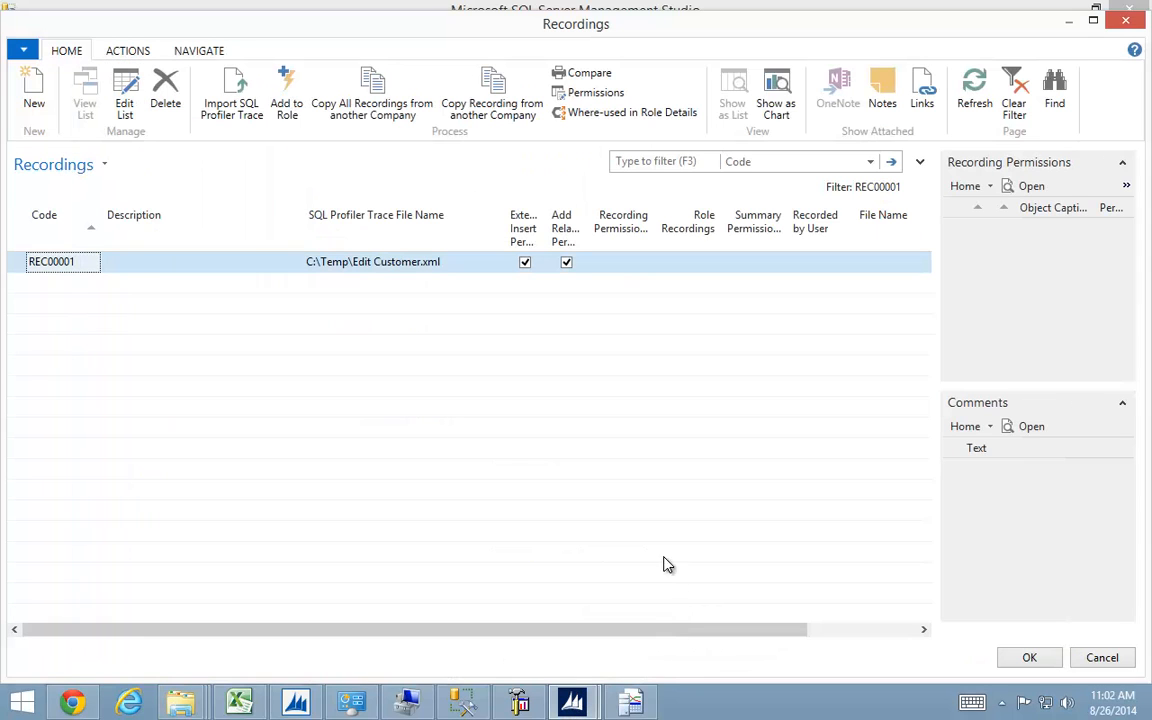
click(214, 90)
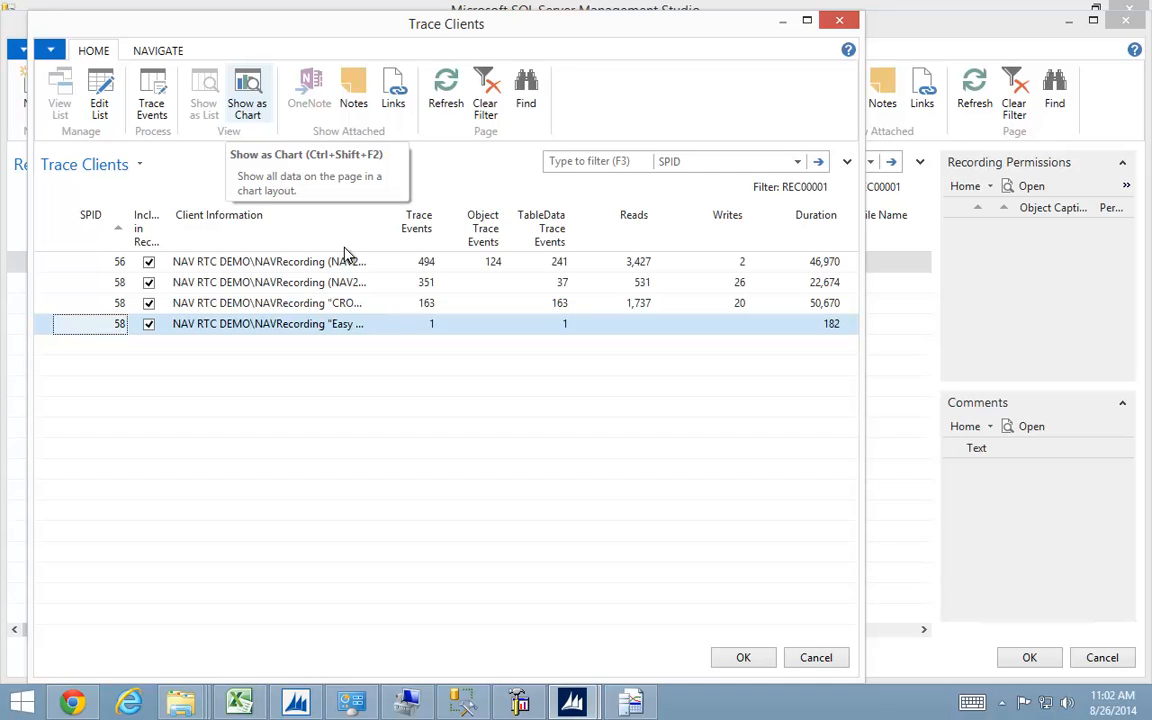
drag(370, 232, 537, 232)
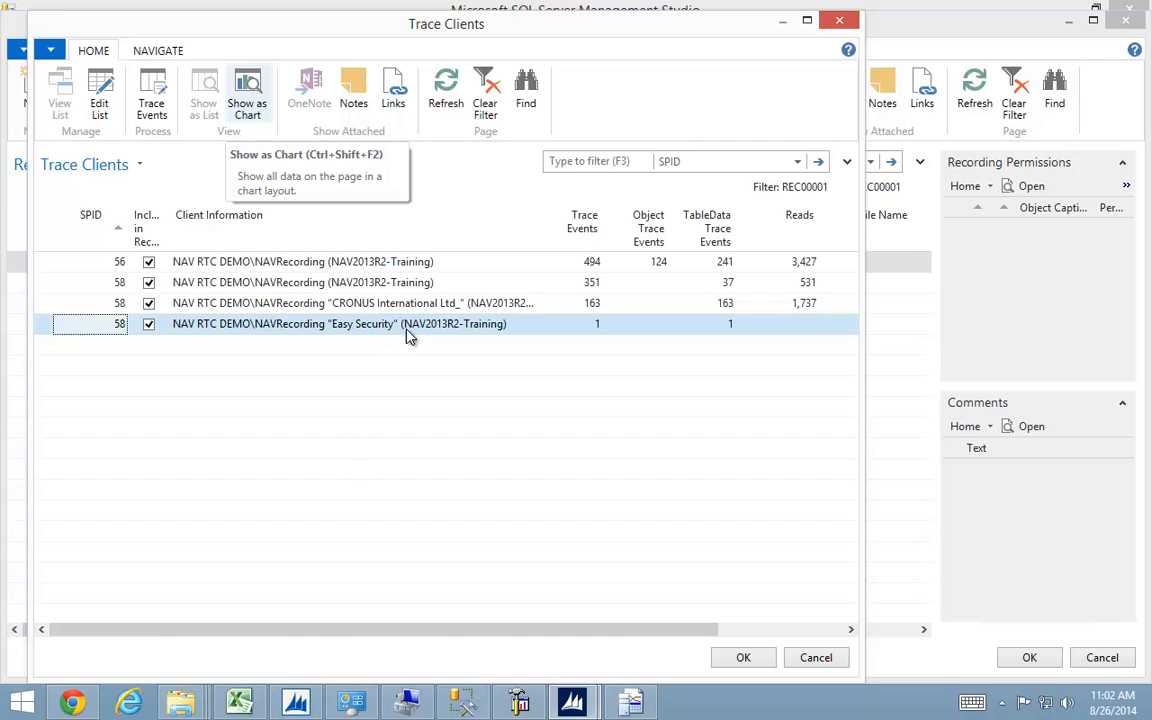
click(746, 662)
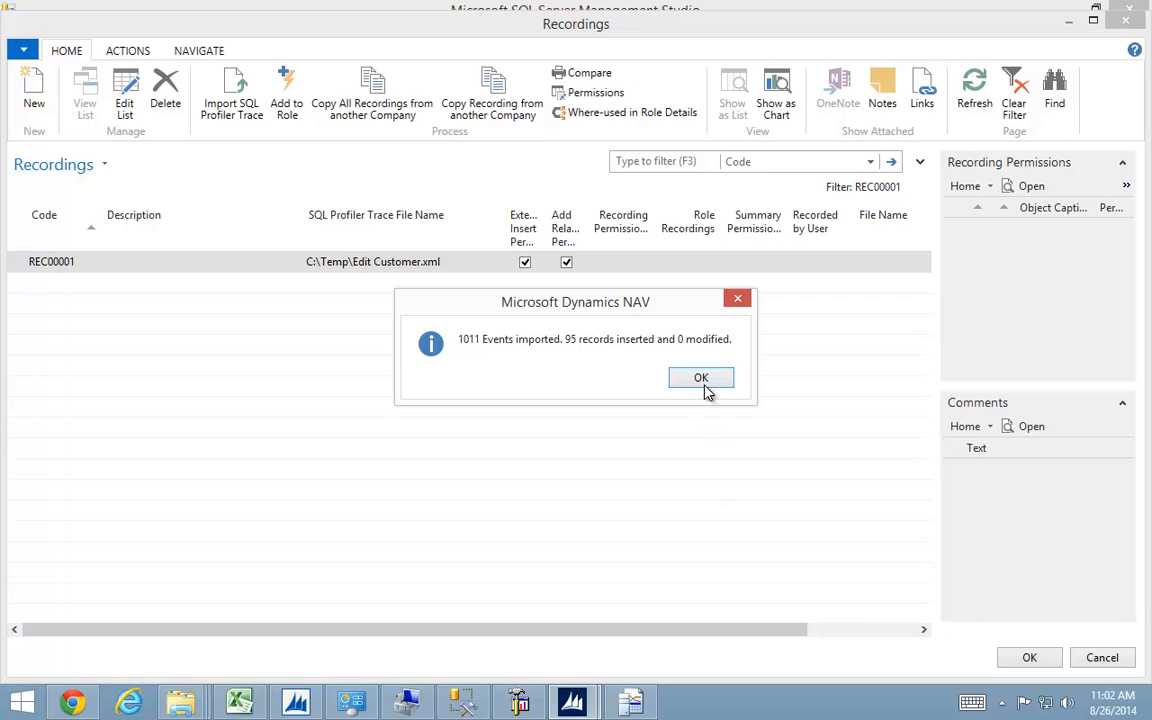
click(702, 379)
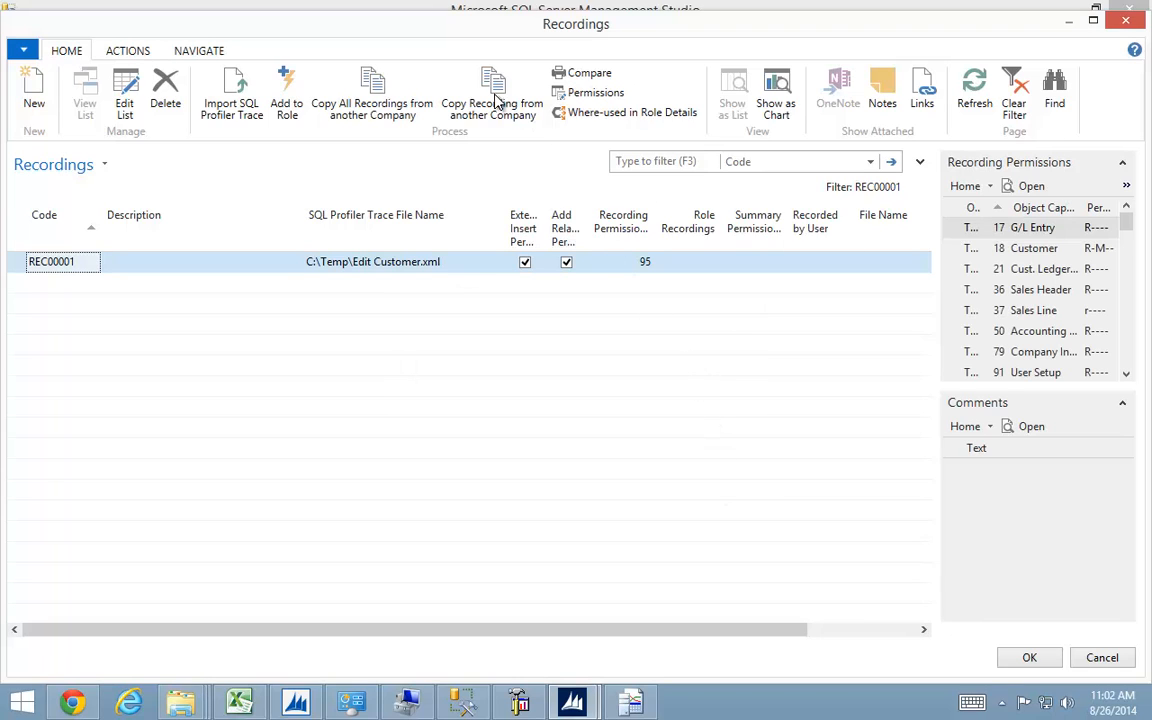
Check the recording's imported permissions and update role TEST1 with them.
click(596, 95)
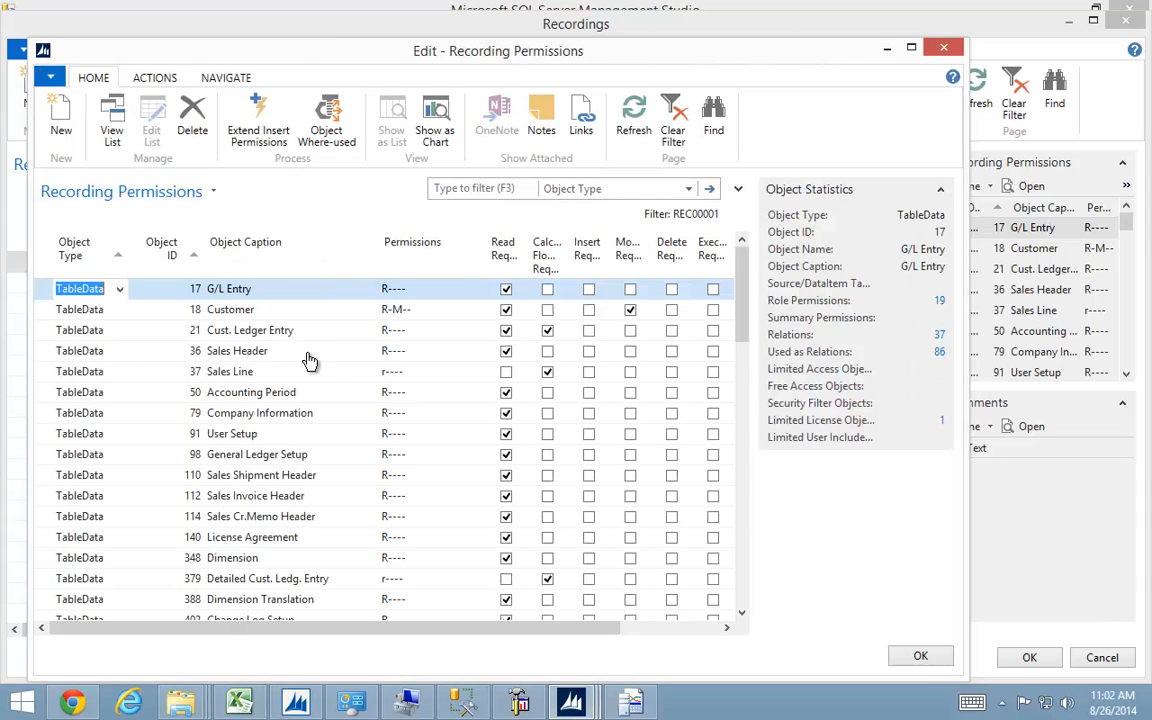
key(Escape)
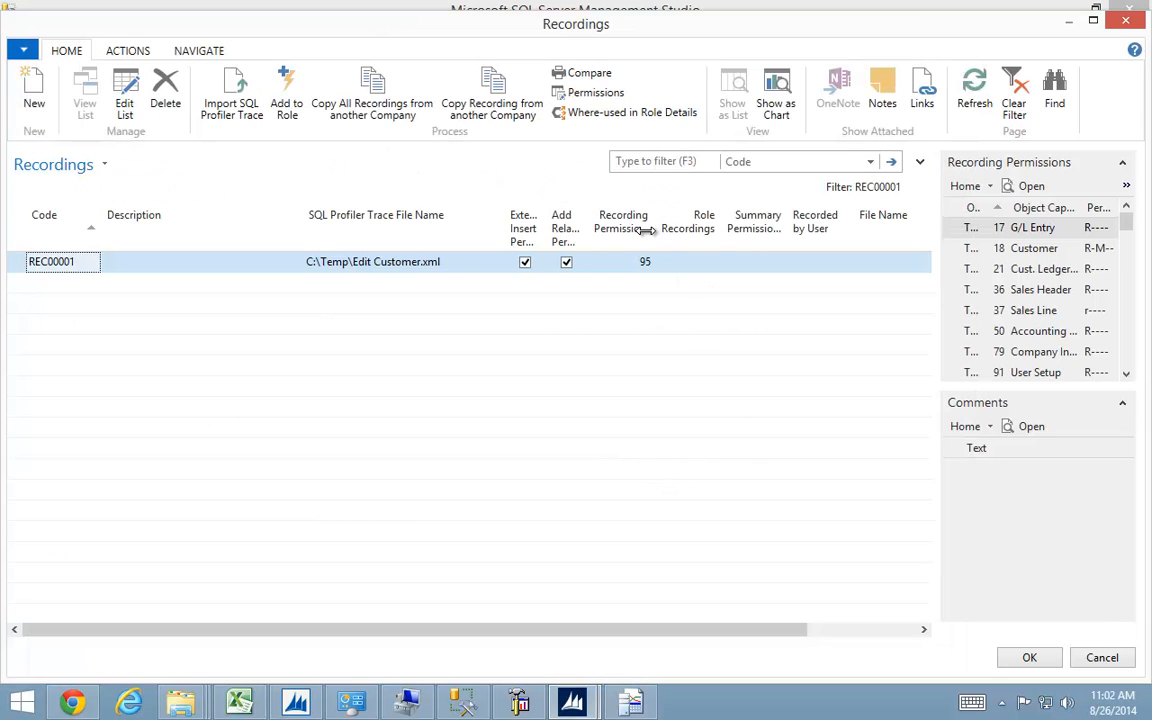
click(1050, 668)
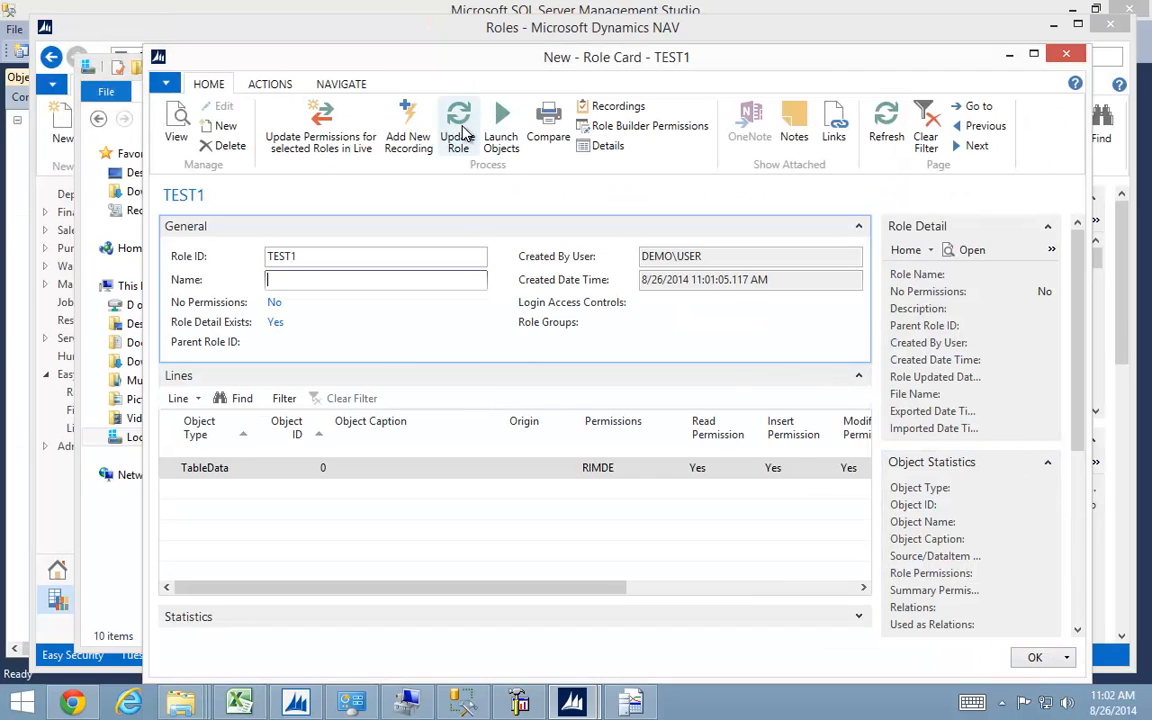
click(459, 128)
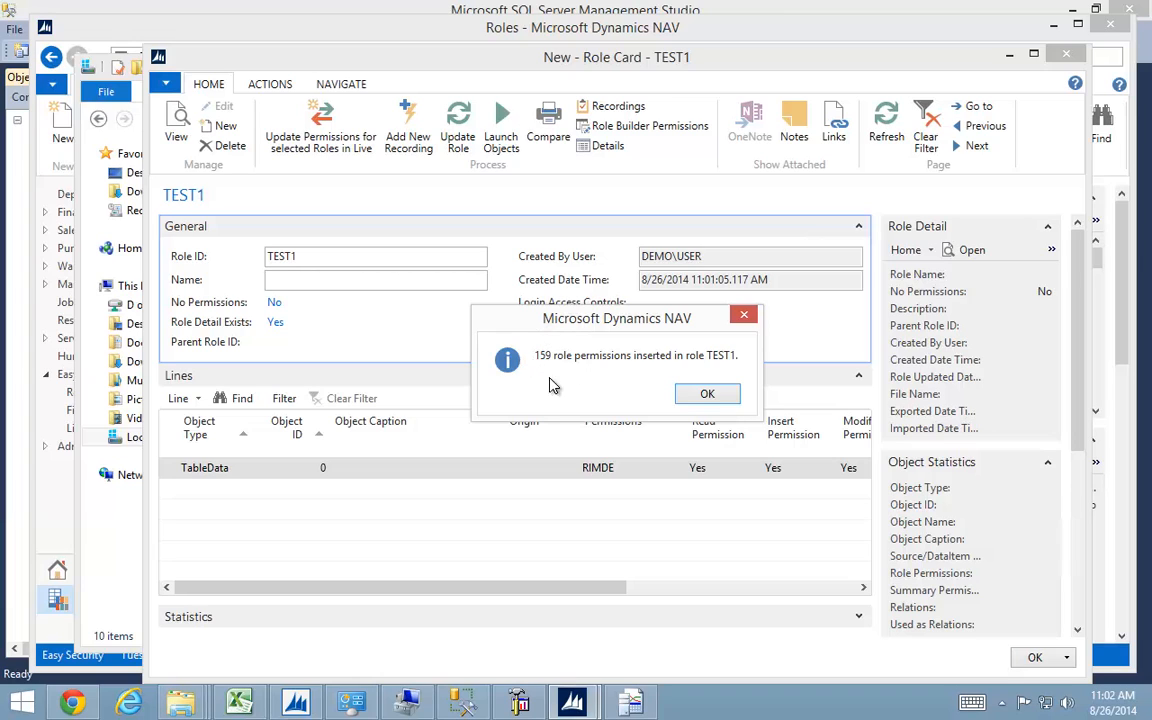
click(712, 396)
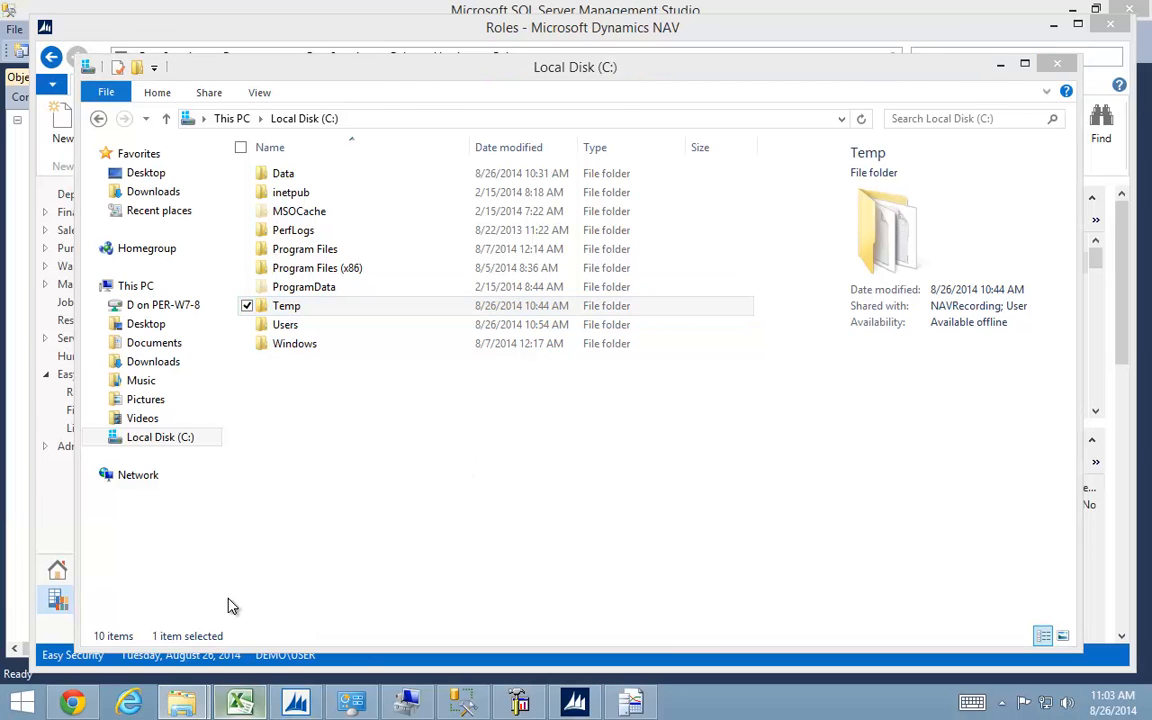
Return to the Dynamics NAV client and enable Install Allowed in the Field Level and Data Security Setup.
click(211, 555)
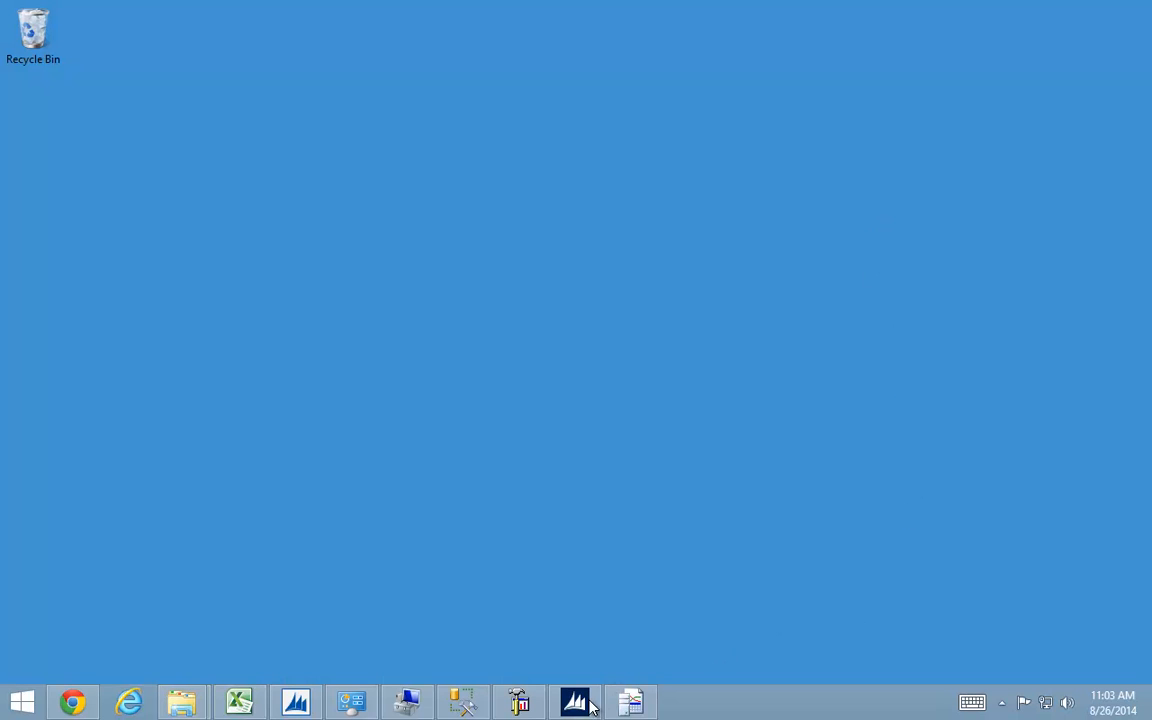
click(590, 706)
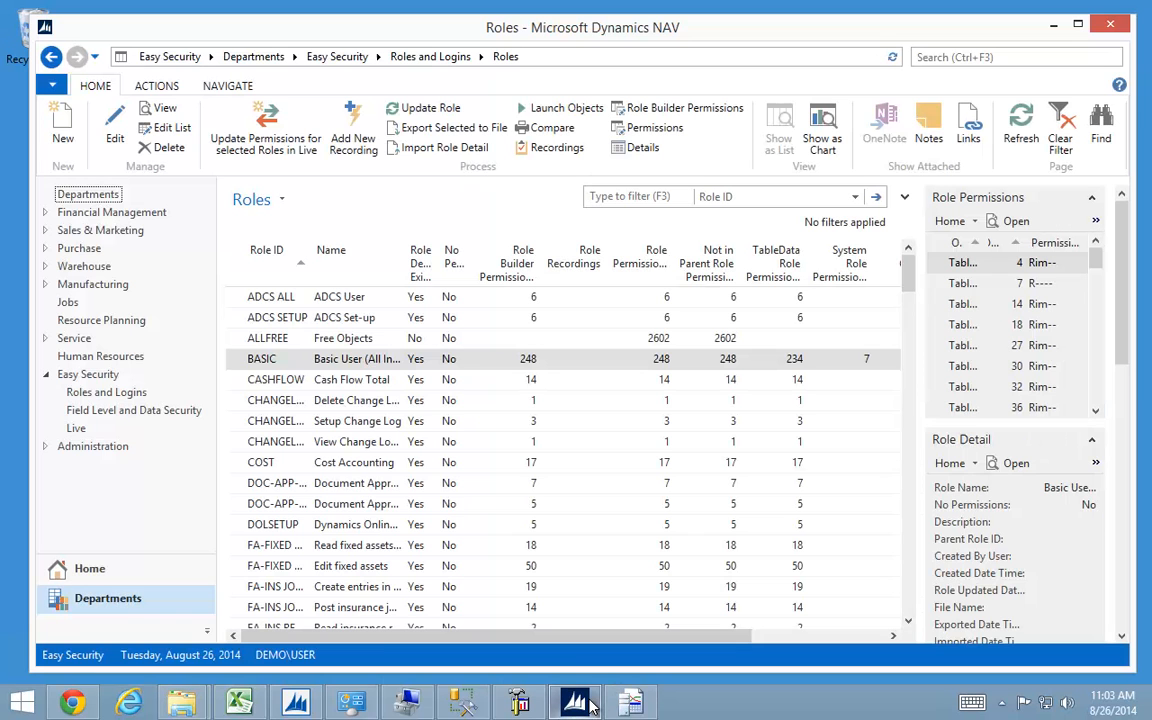
click(101, 411)
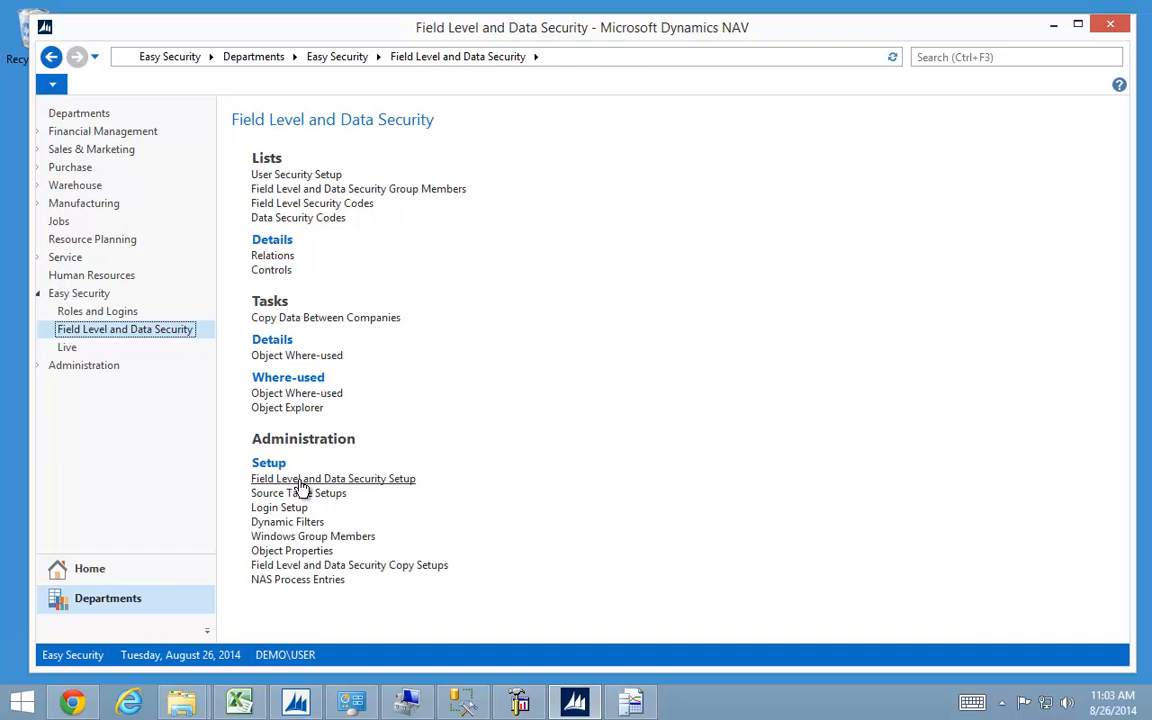
click(300, 479)
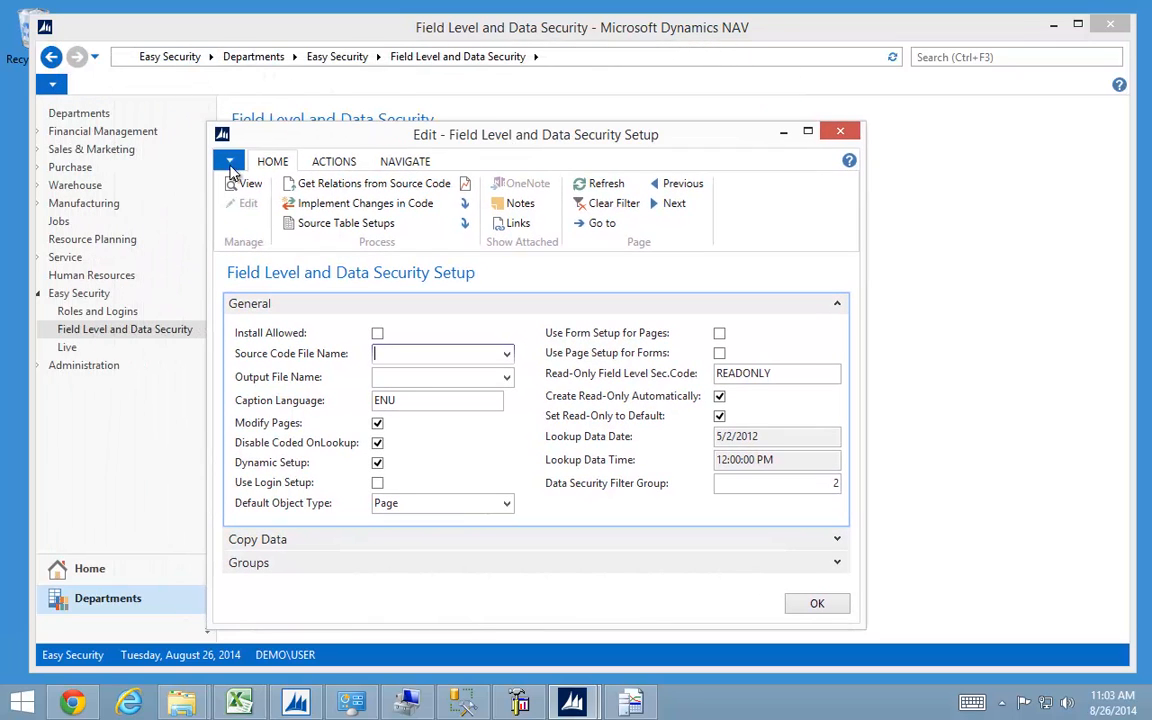
click(377, 335)
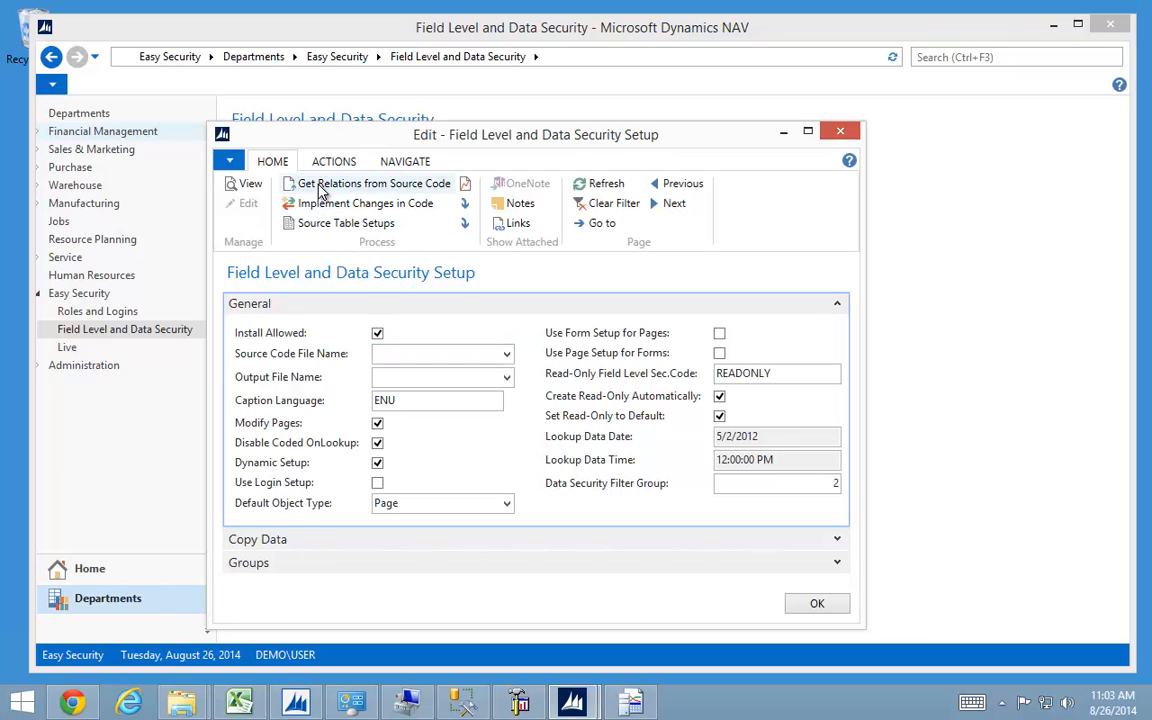
Get relations from source code, reusing the source code analysis already calculated for Roles and Logins.
drag(865, 333, 1068, 333)
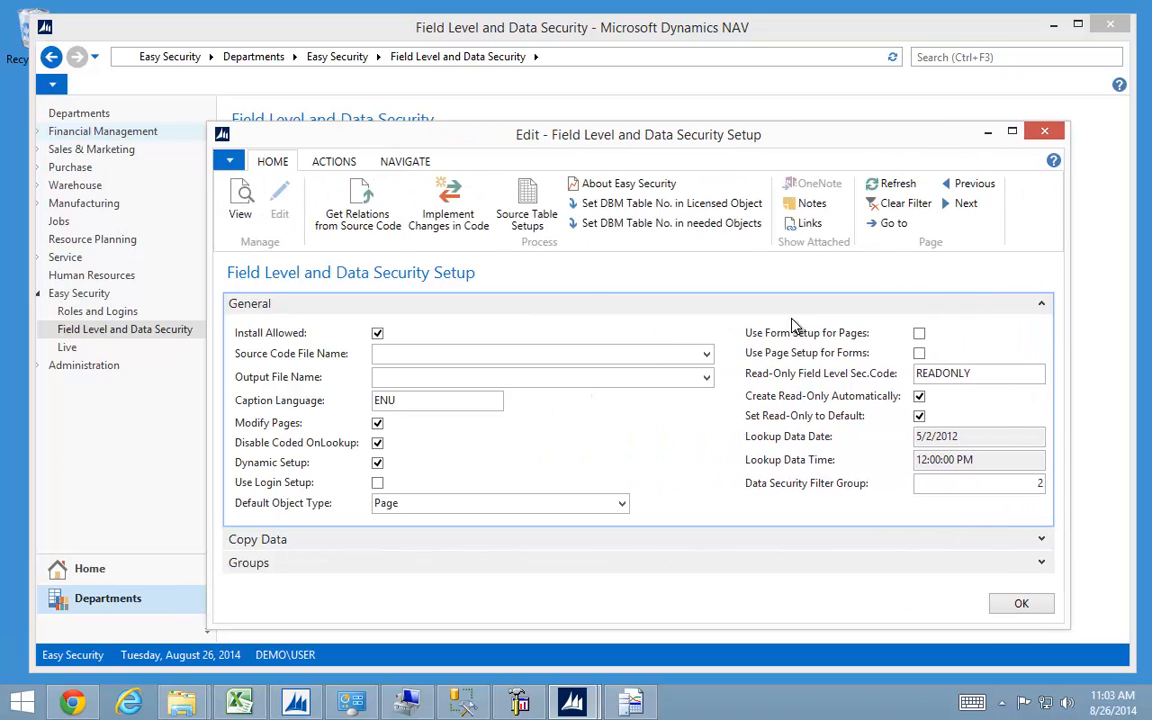
click(362, 202)
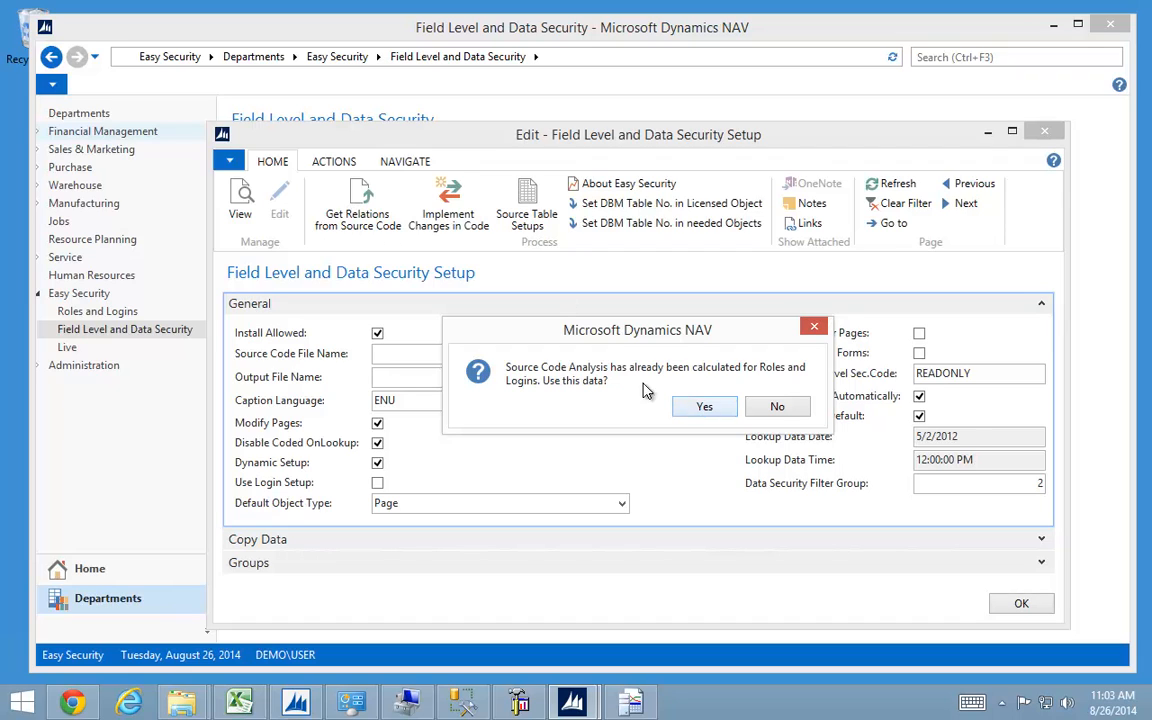
click(705, 408)
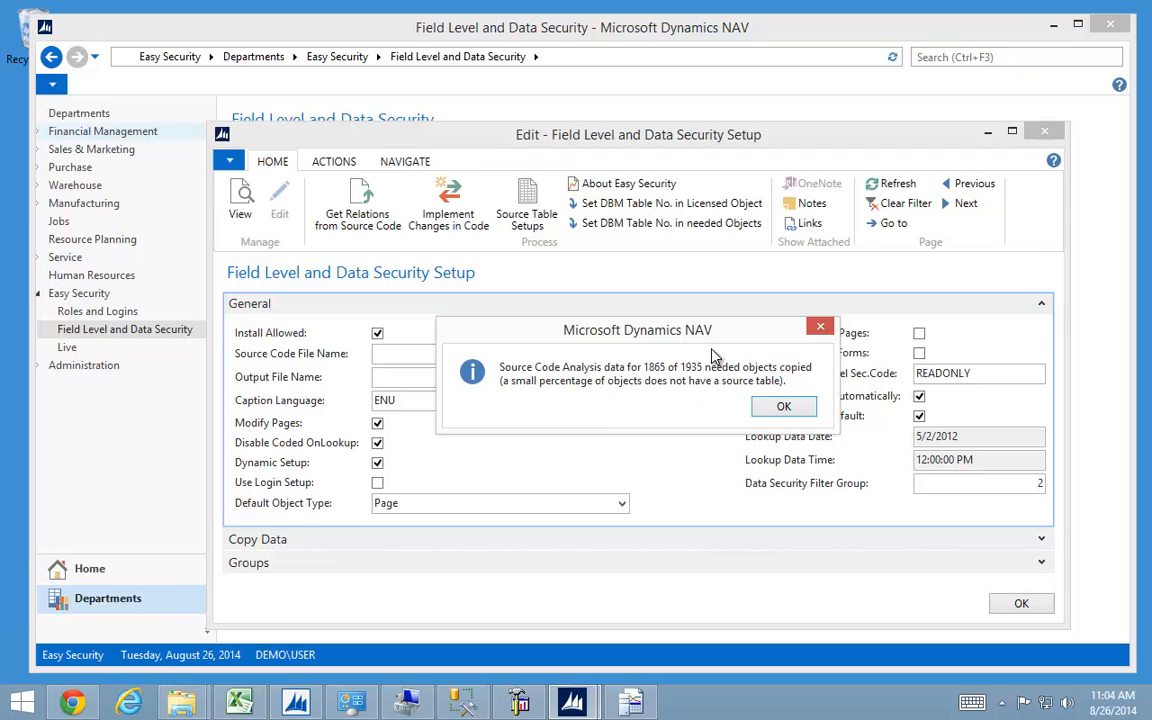
click(784, 406)
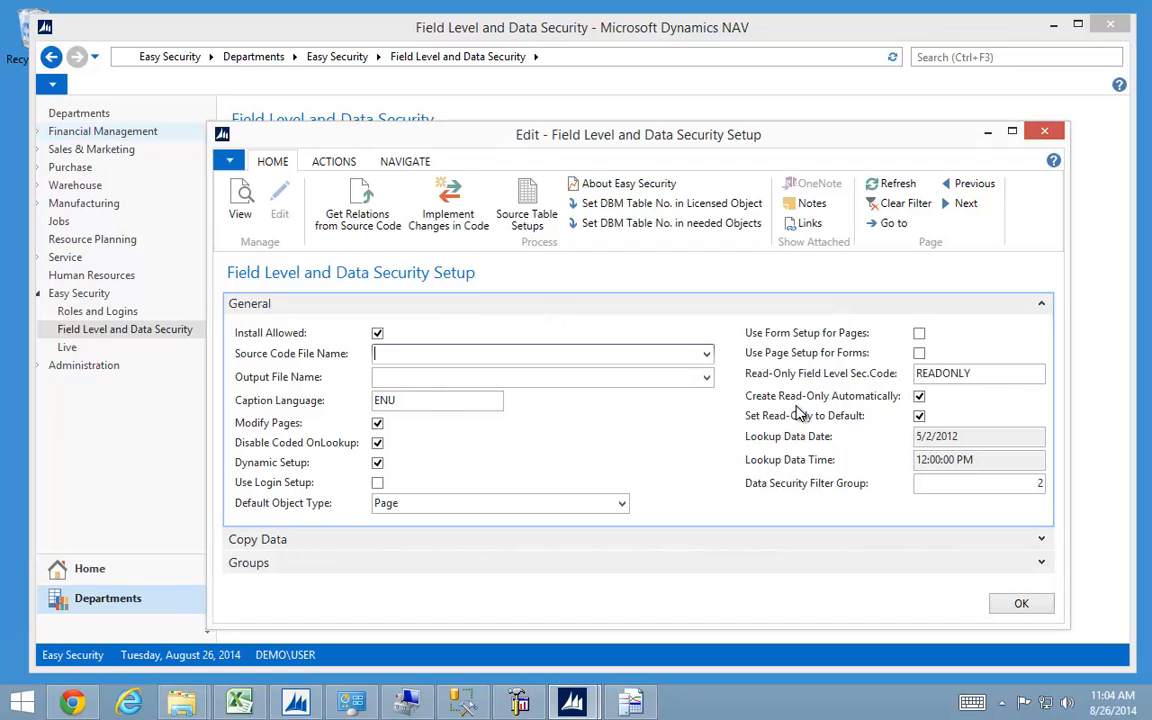
Add tables 15, 17, 18, 27, 36 and 37 to the Source Table Setups and close the list.
click(527, 210)
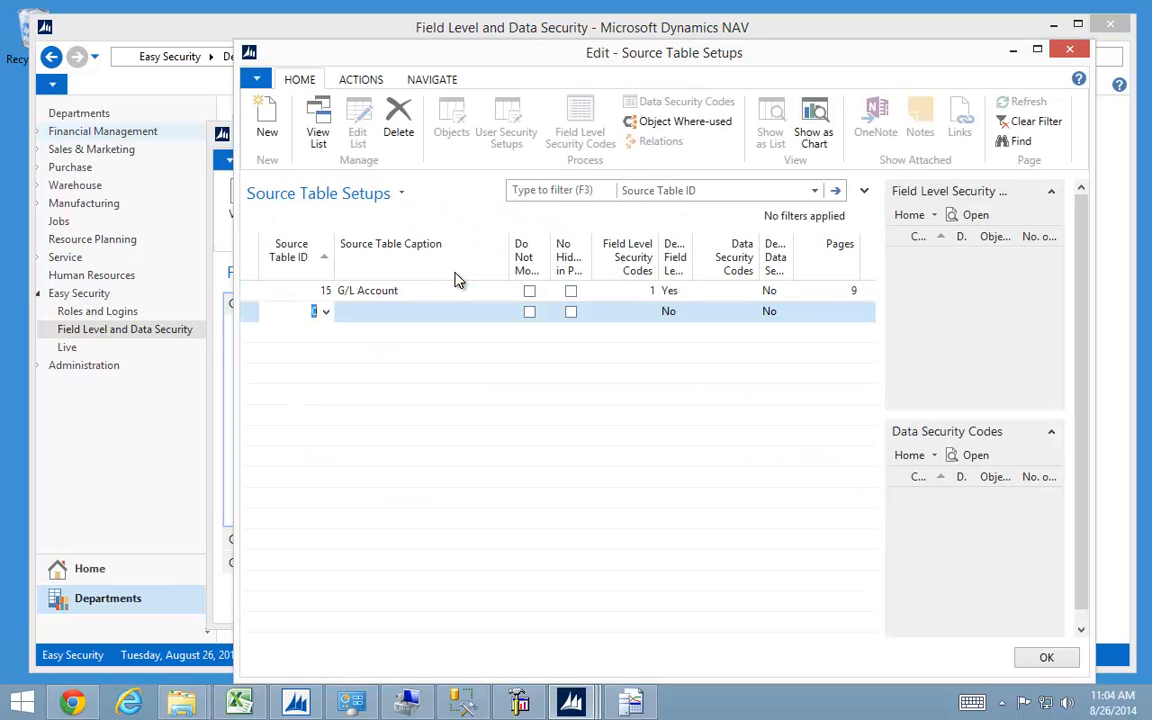
key(Return)
text(1)
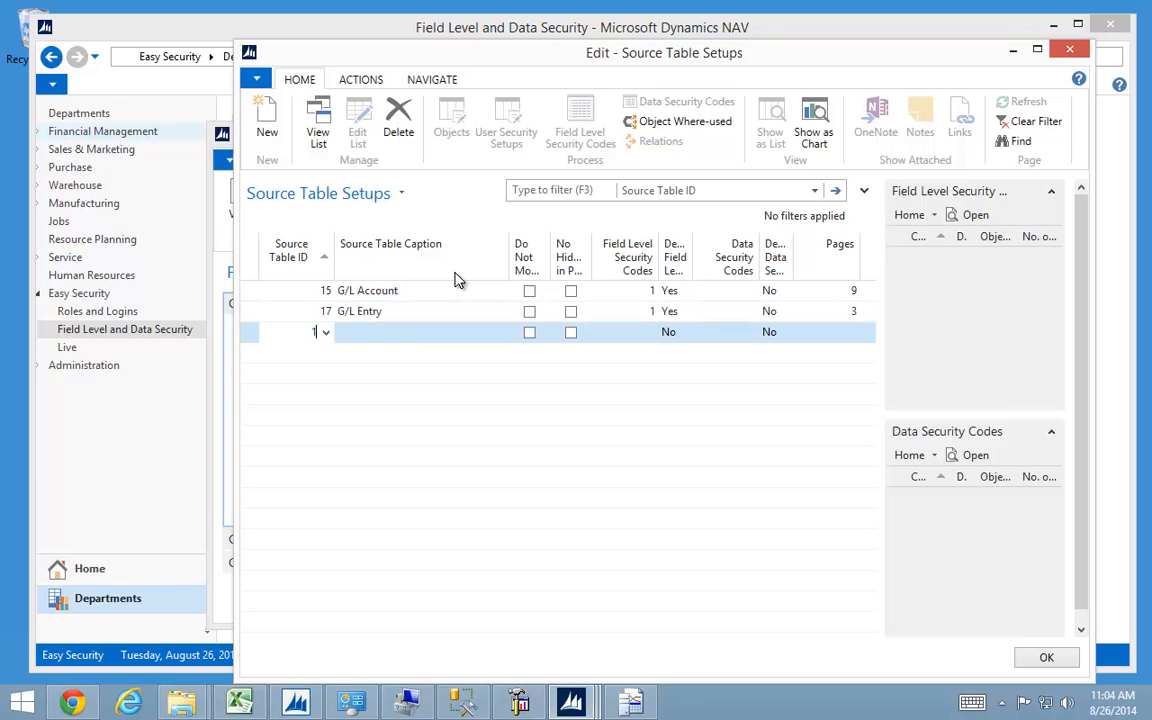
text(8)
key(Return)
text(27)
key(Return)
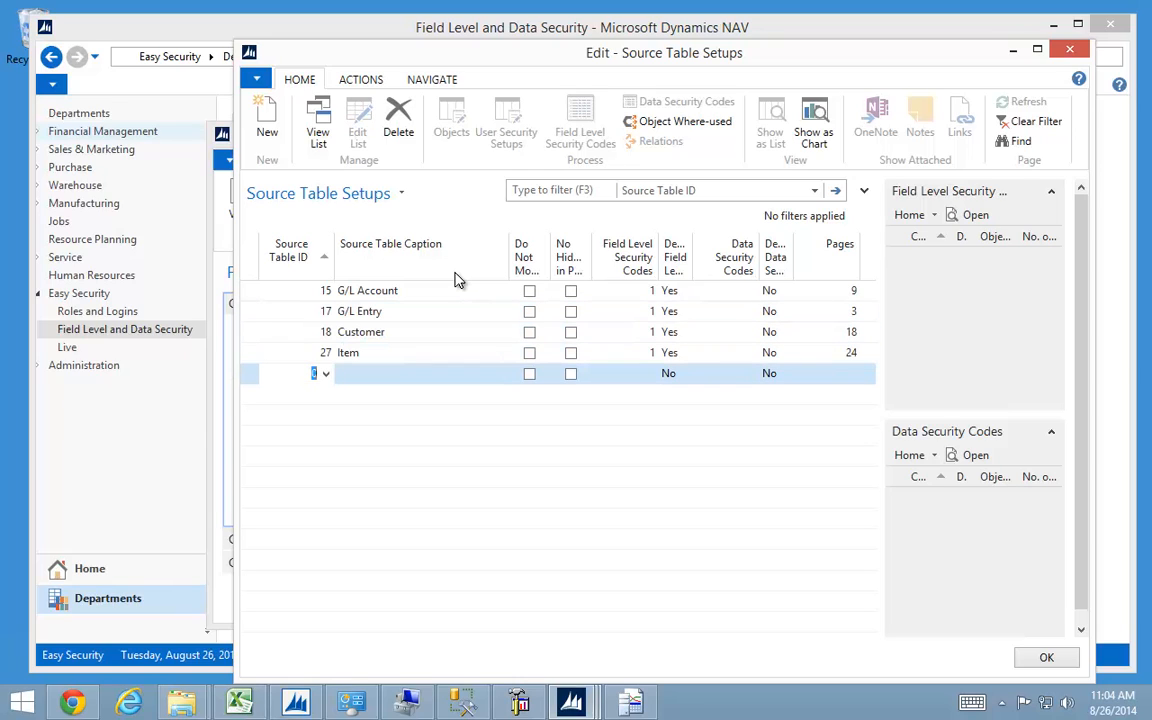
text(36)
key(Return)
key(Down)
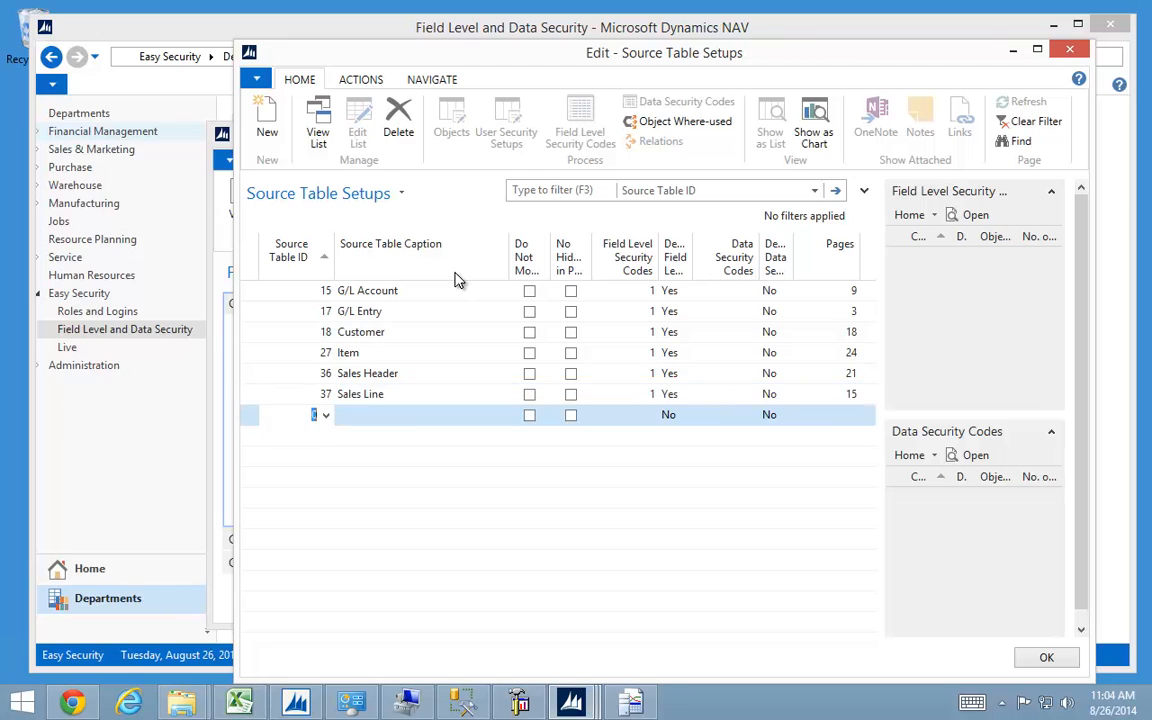
key(Up)
key(Up)
key(Up)
key(Up)
key(Up)
key(Up)
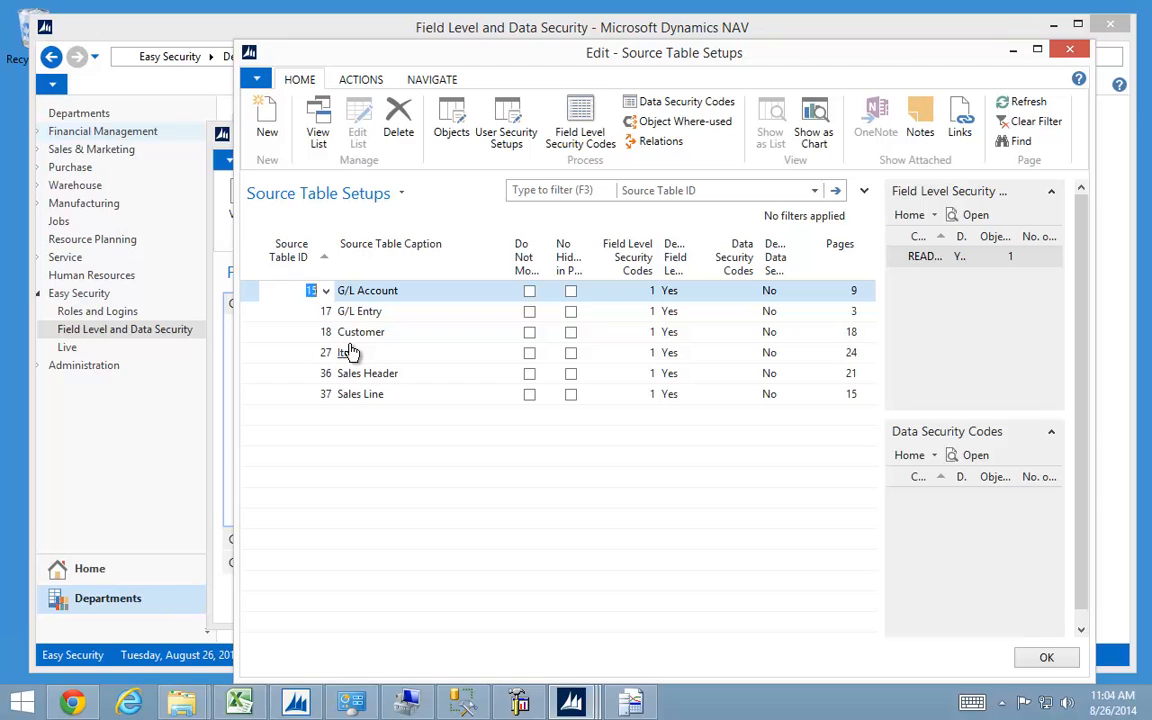
key(Escape)
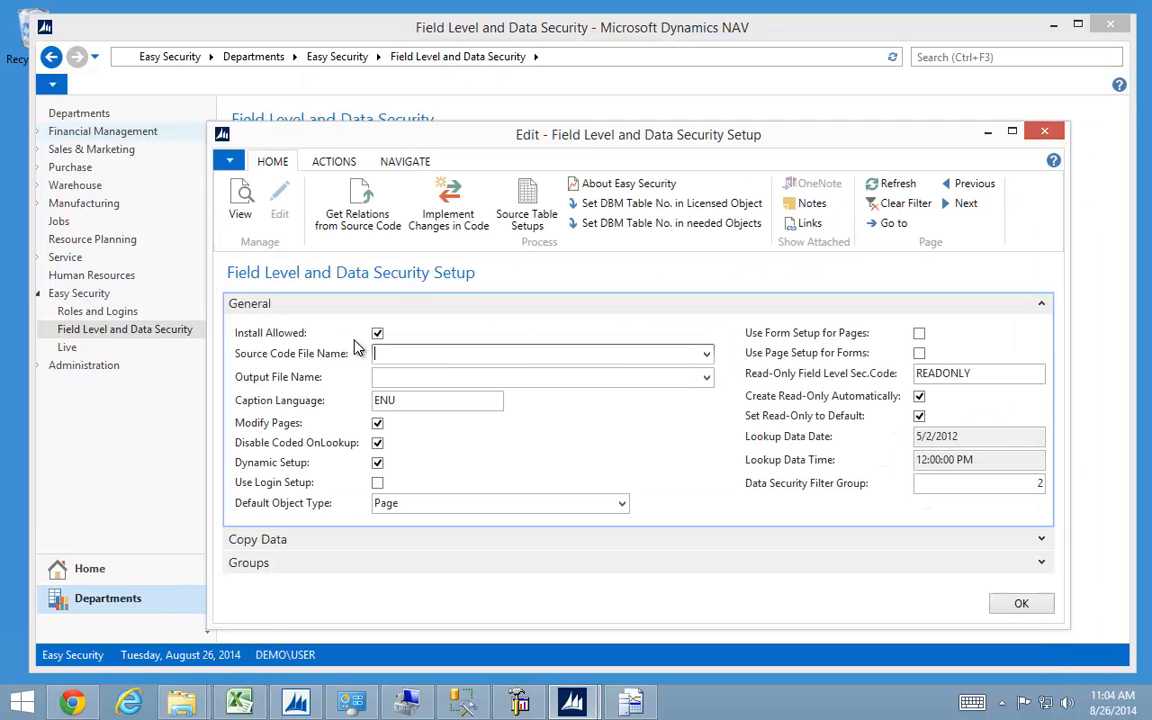
Set the DBM Table No. in the needed objects, accepting the use of the undocumented marking feature.
click(600, 227)
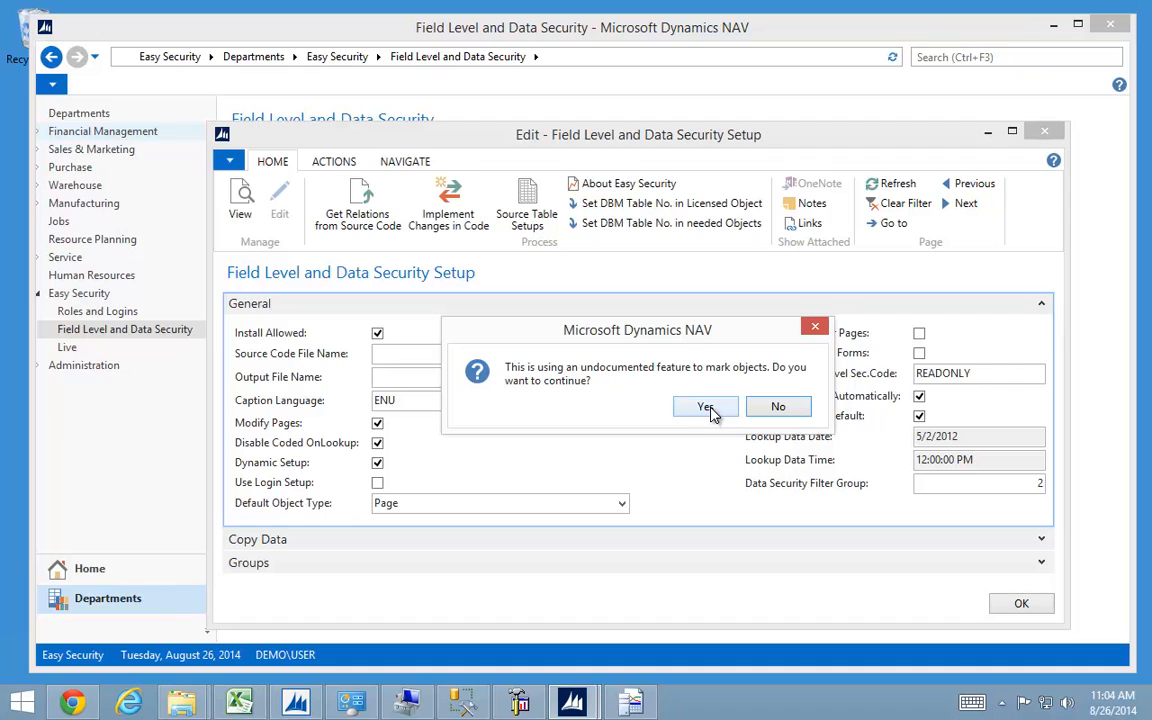
click(706, 408)
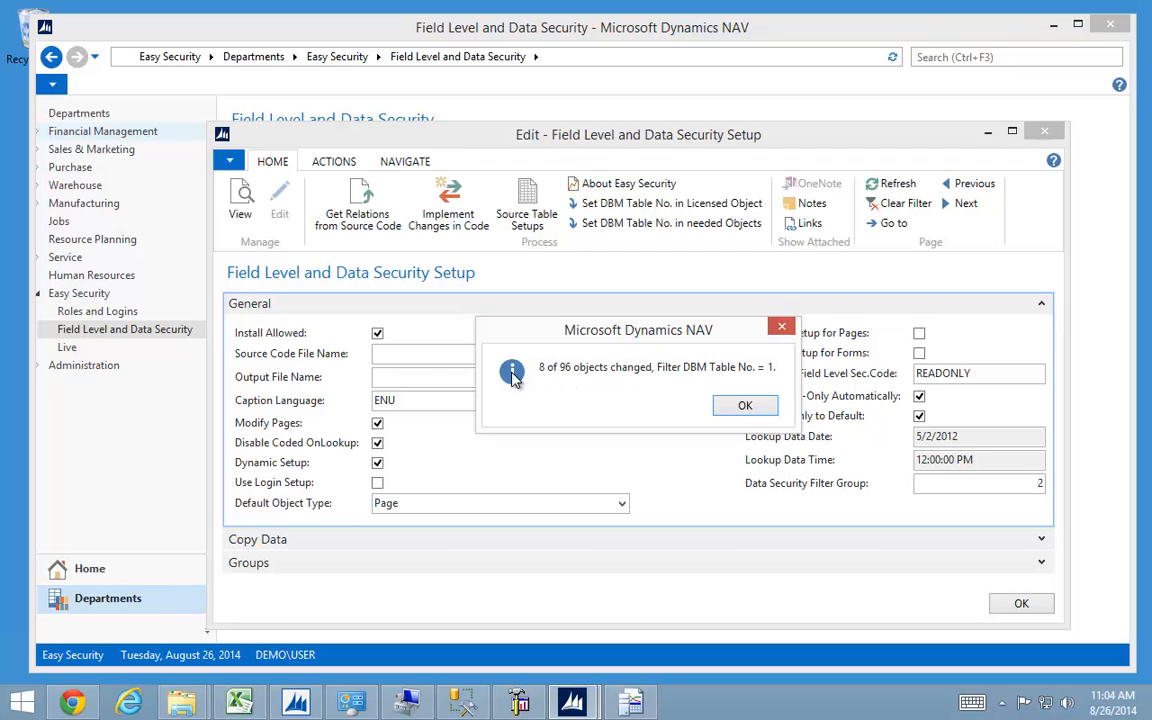
click(746, 407)
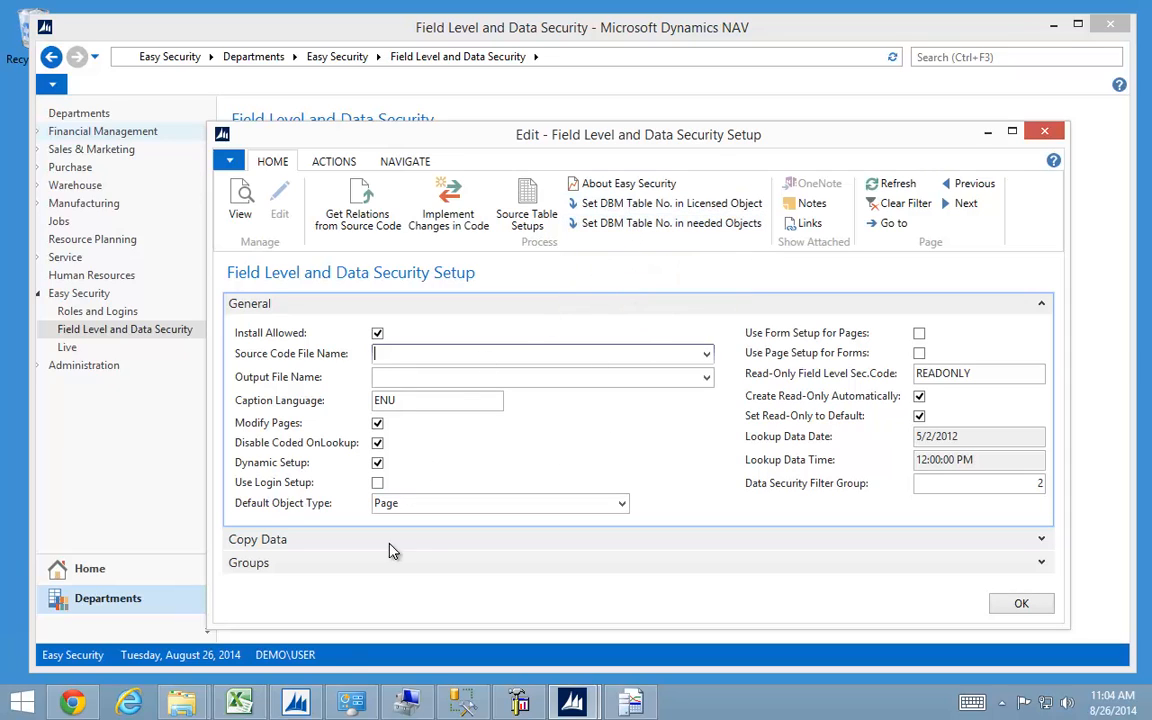
Switch to the Dynamics NAV Development Environment and filter the object list by type to Table|Page.
click(300, 705)
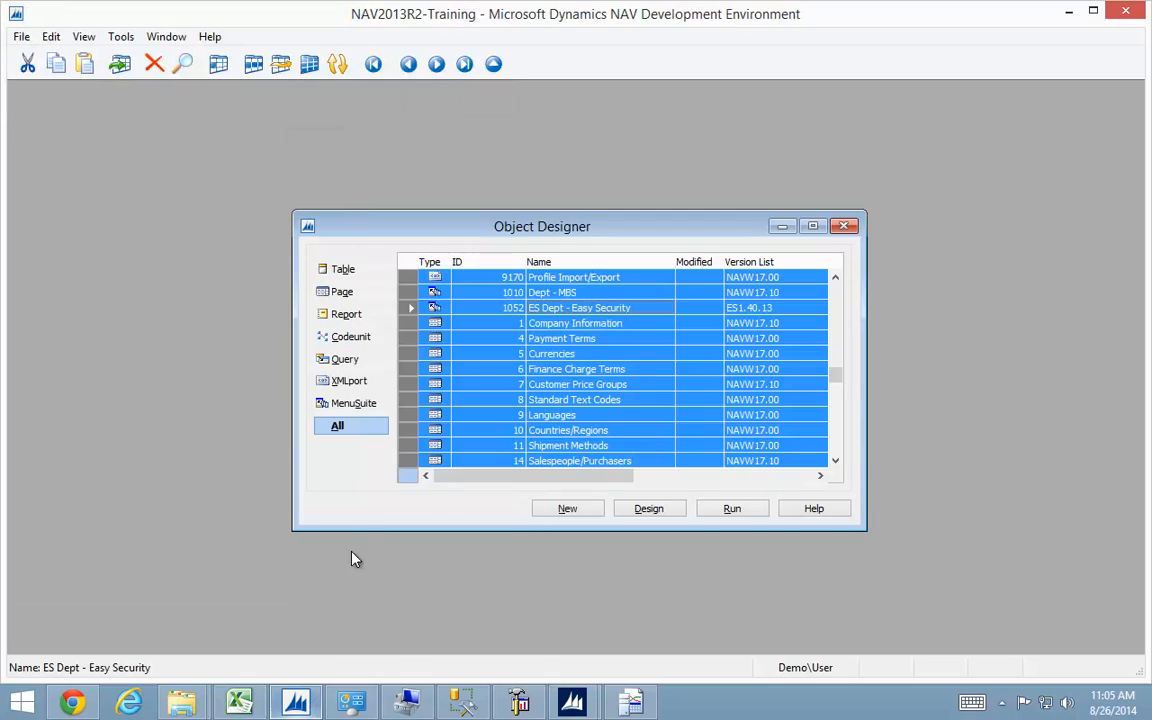
click(483, 386)
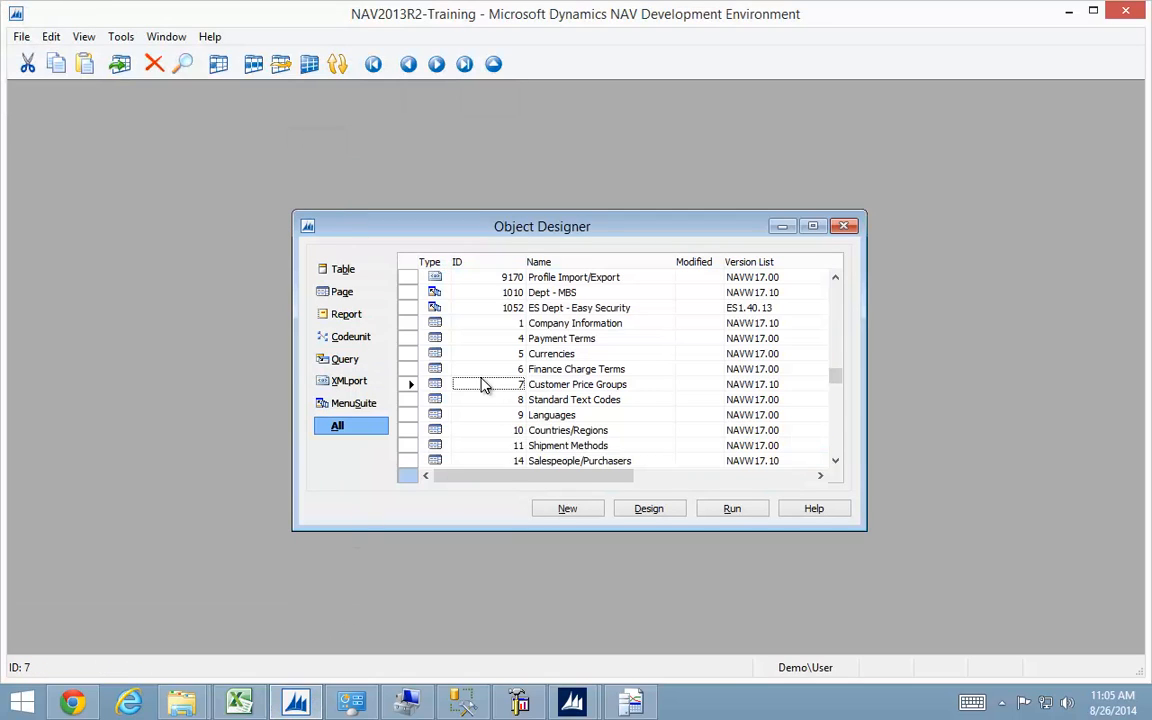
key(ctrl+F7)
key(Escape)
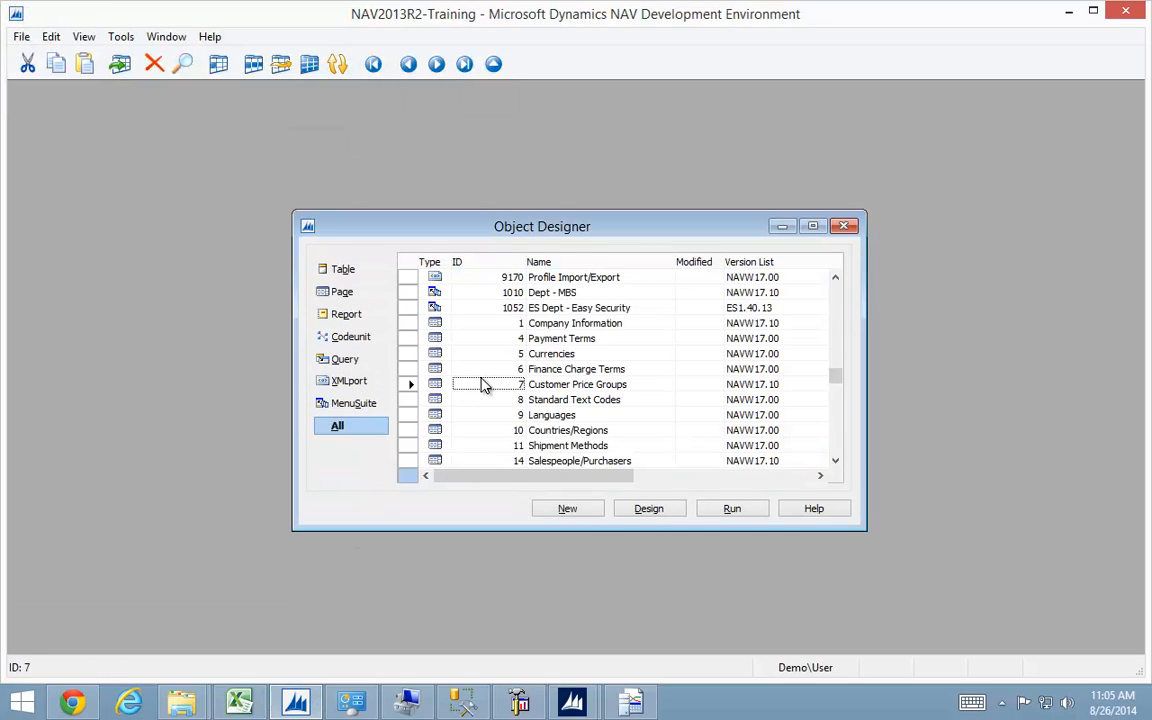
key(F7)
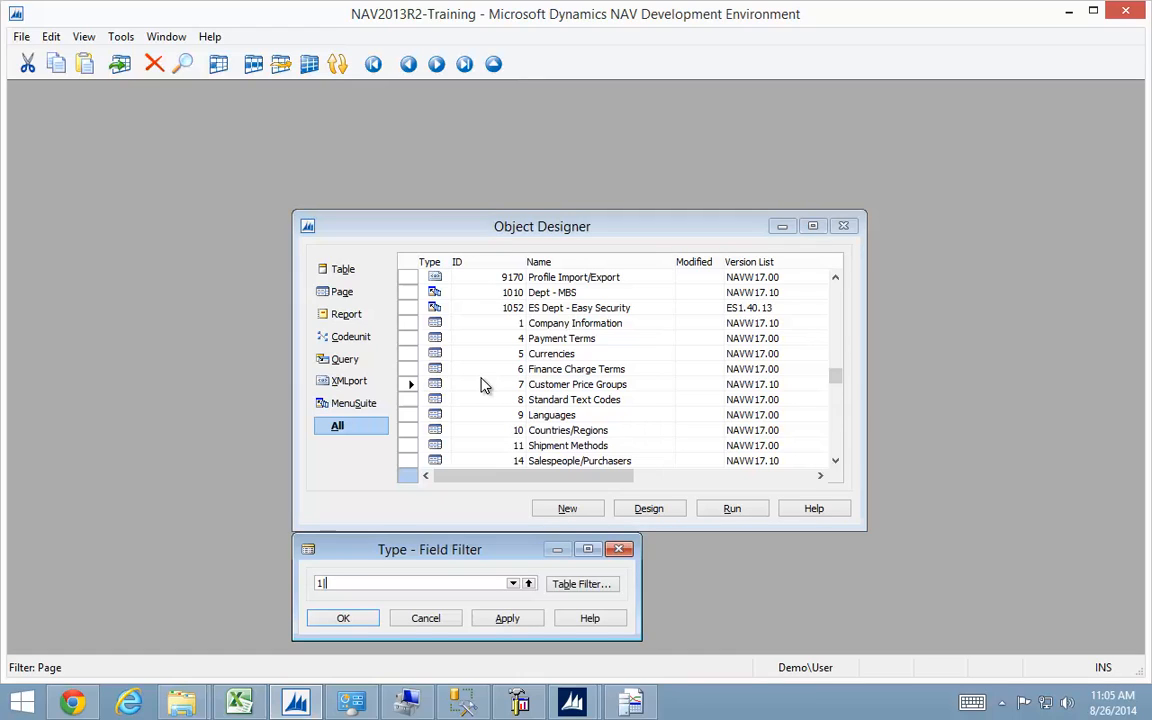
text(t|p)
key(Tab)
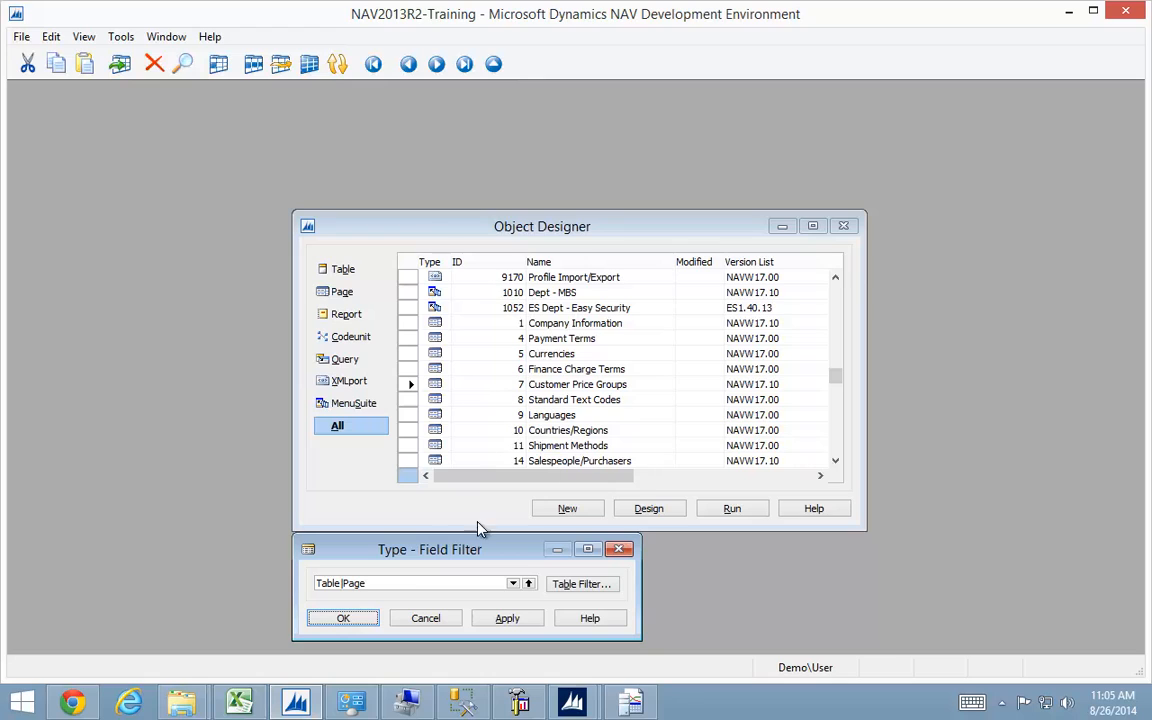
click(342, 617)
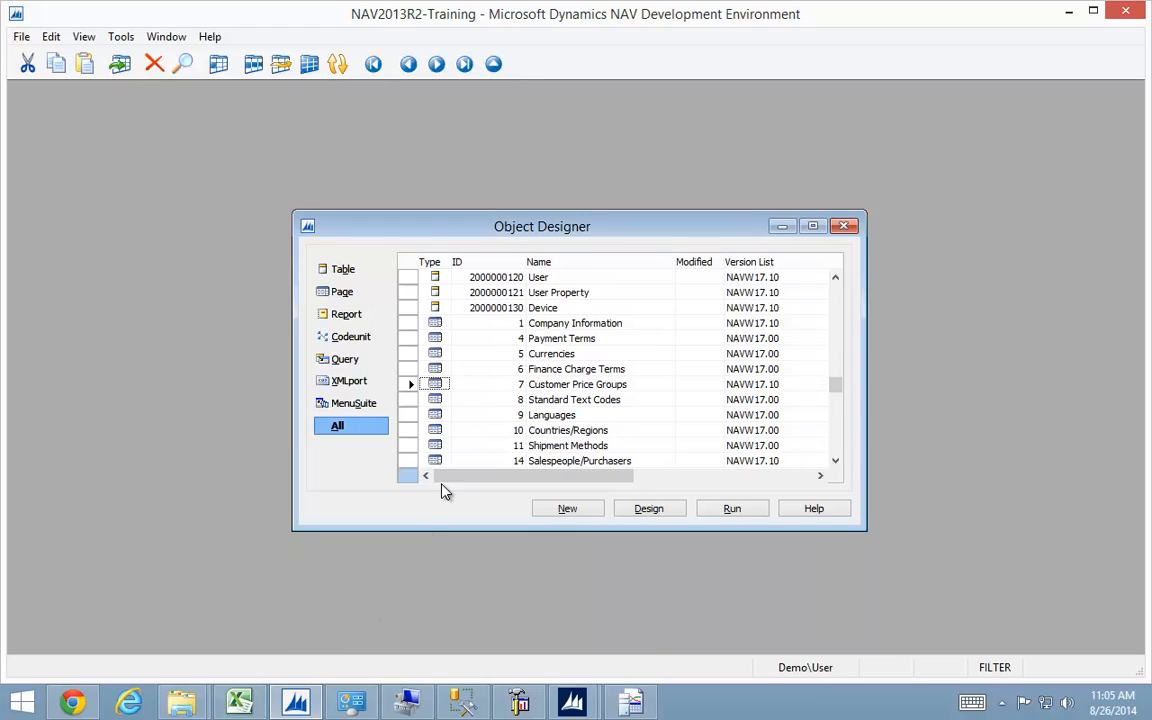
Export all filtered tables and pages to the Temp folder as Install01 in Dynamics NAV Object Format (*.fob).
key(ctrl+a)
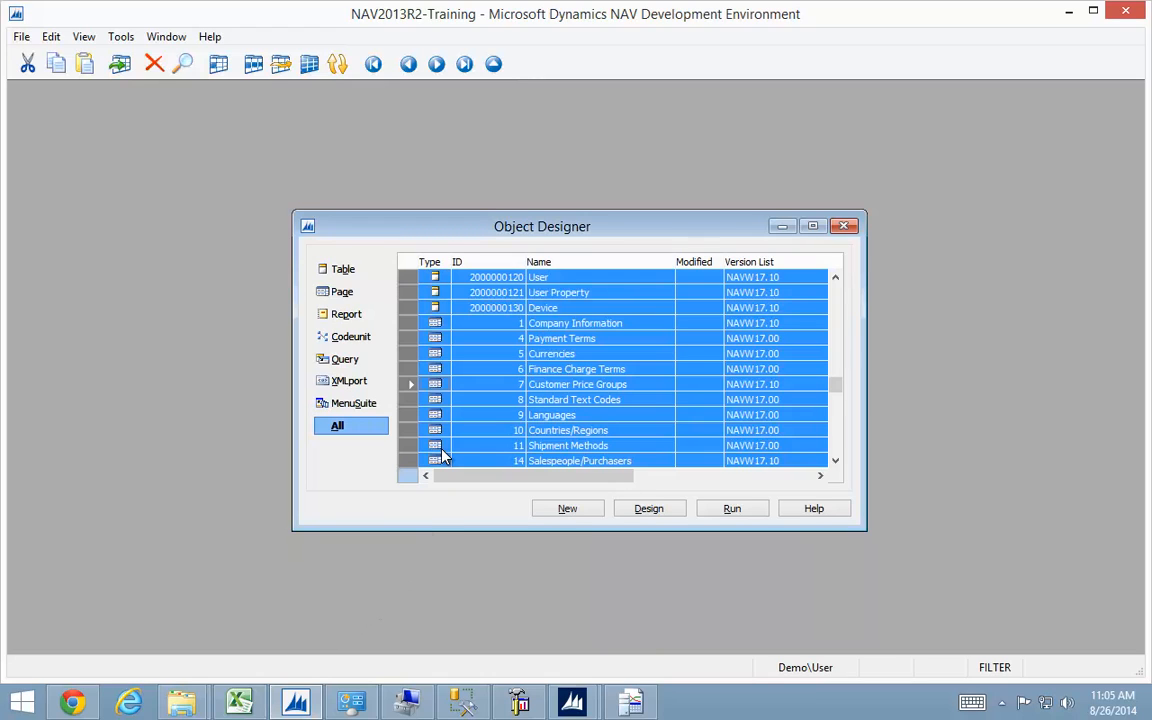
key(alt+f)
key(e)
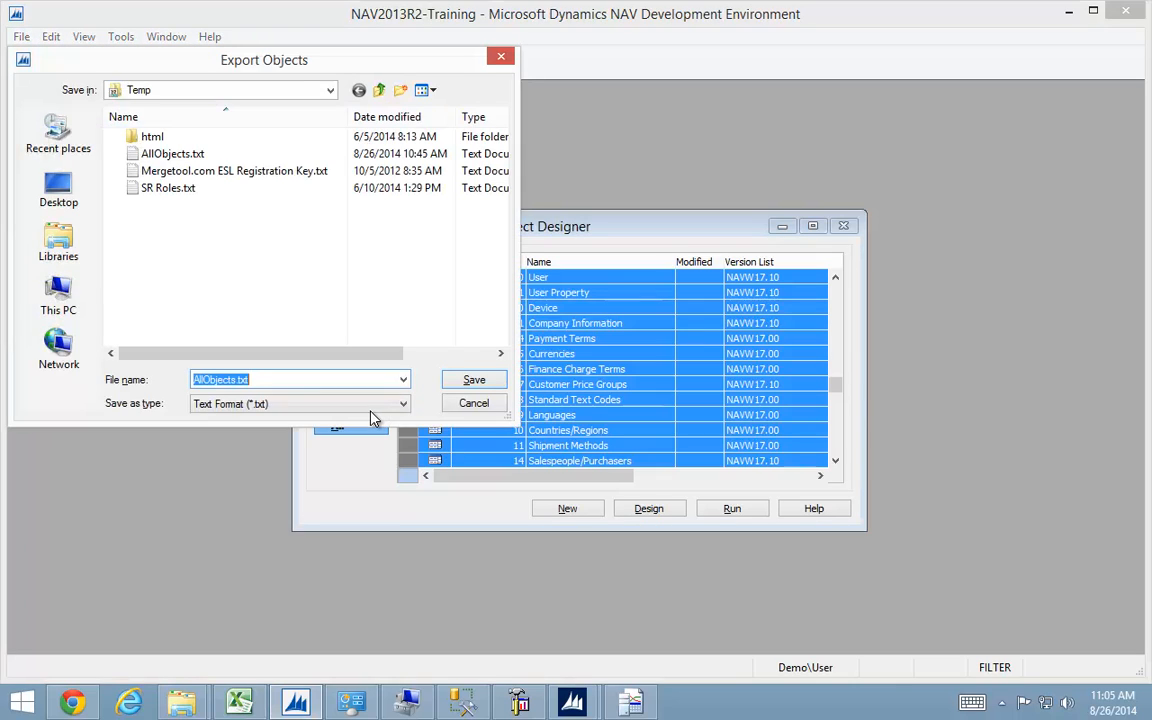
text(Insta)
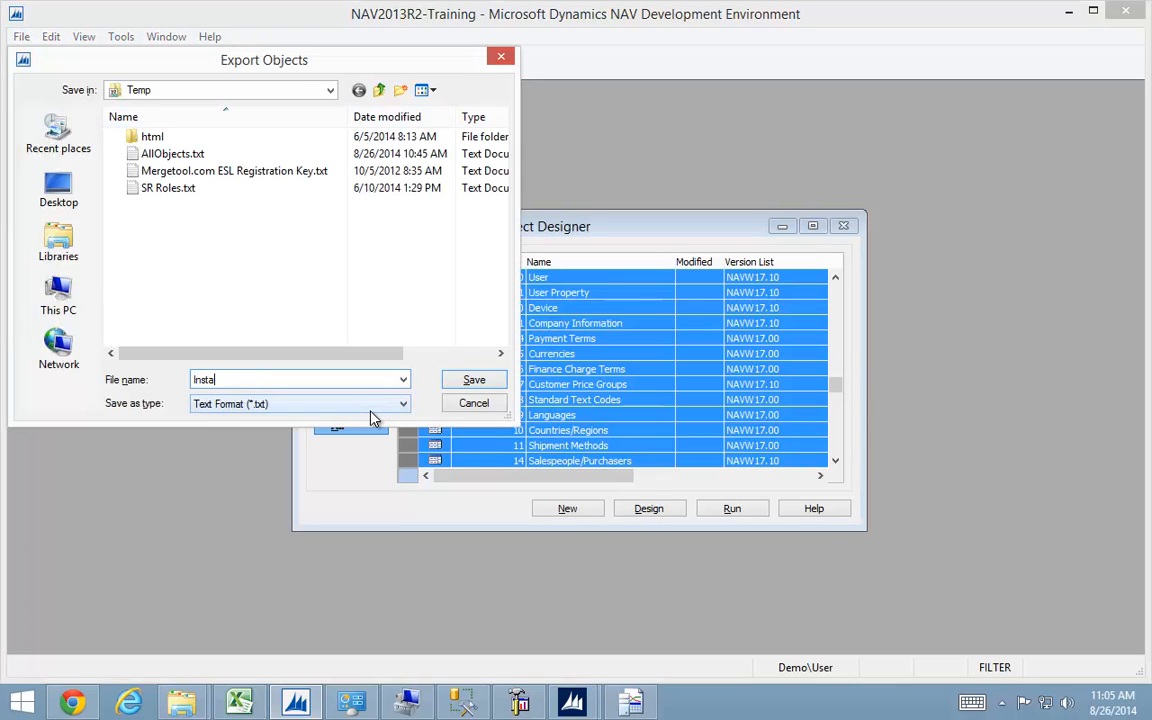
text(ll01)
click(372, 405)
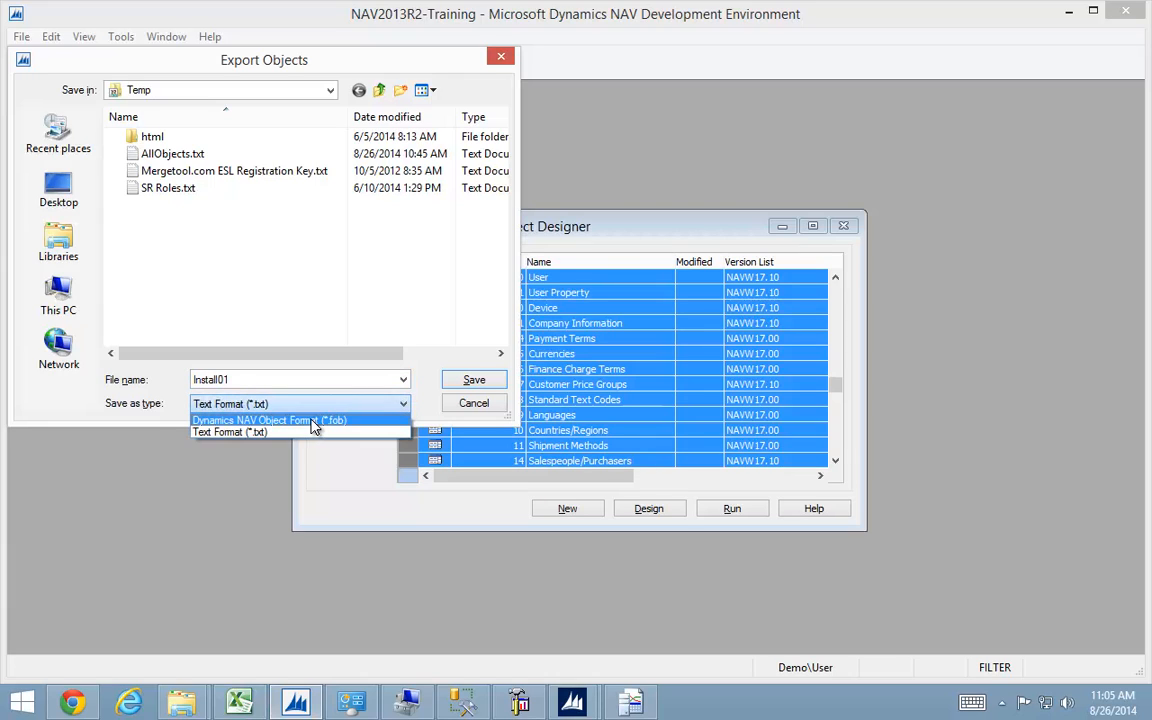
click(316, 427)
click(470, 381)
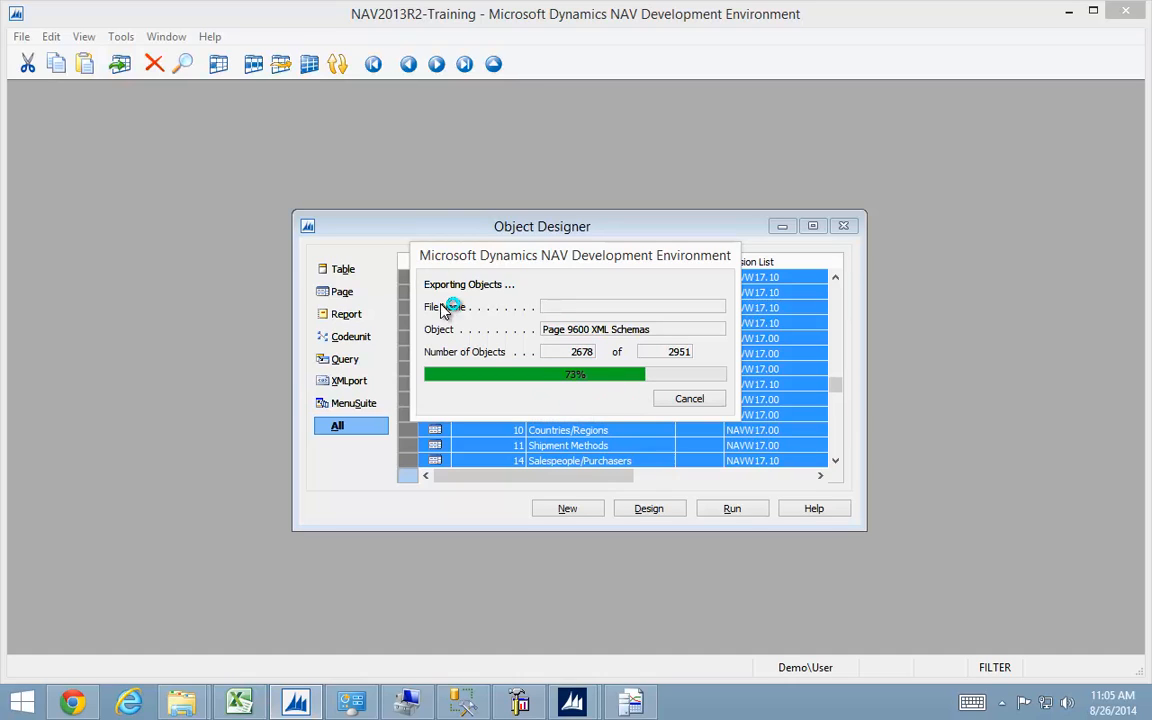
Export the same selected objects again in text format as Install01.txt.
key(alt+f)
key(e)
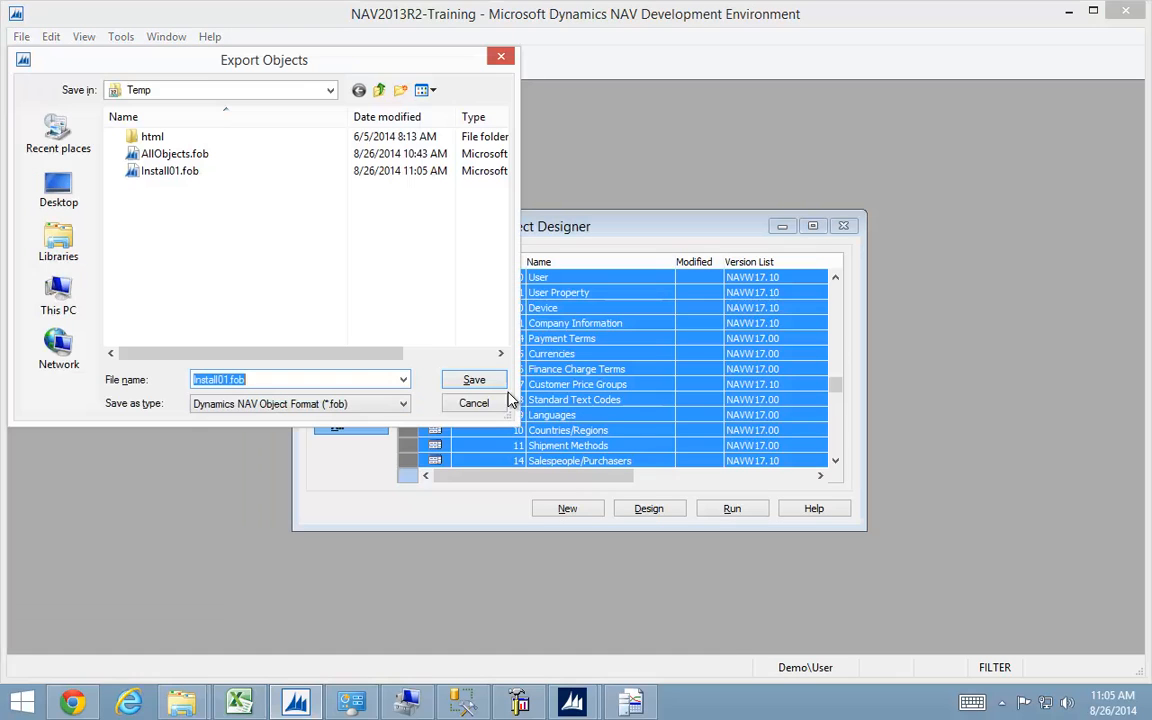
click(335, 404)
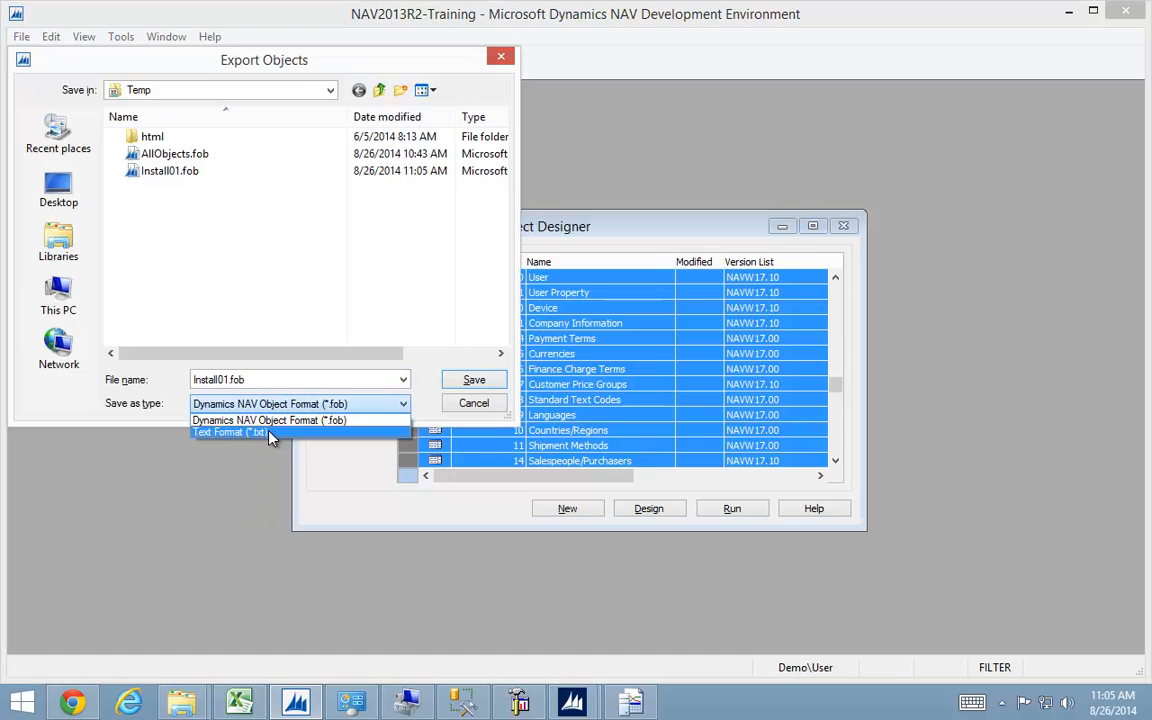
click(244, 435)
click(474, 382)
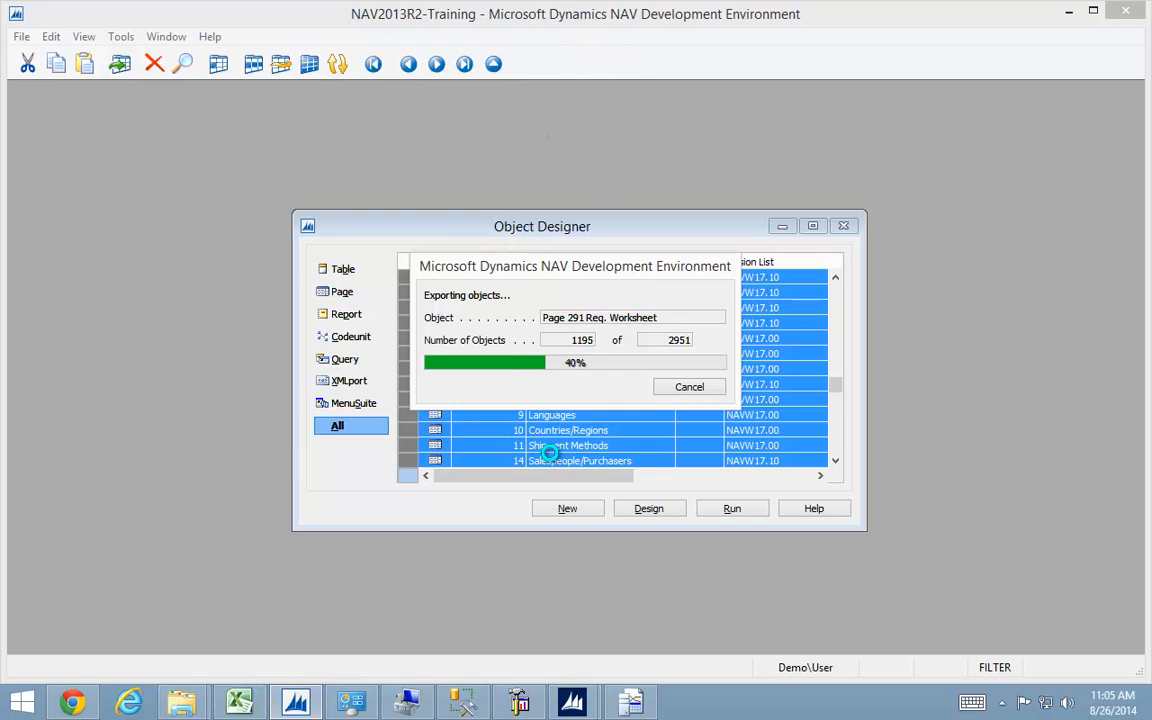
Return to the Field Level and Data Security Setup, choose C:\Temp\Install01.txt as the source code file and implement the changes in code.
mouse_move(575, 705)
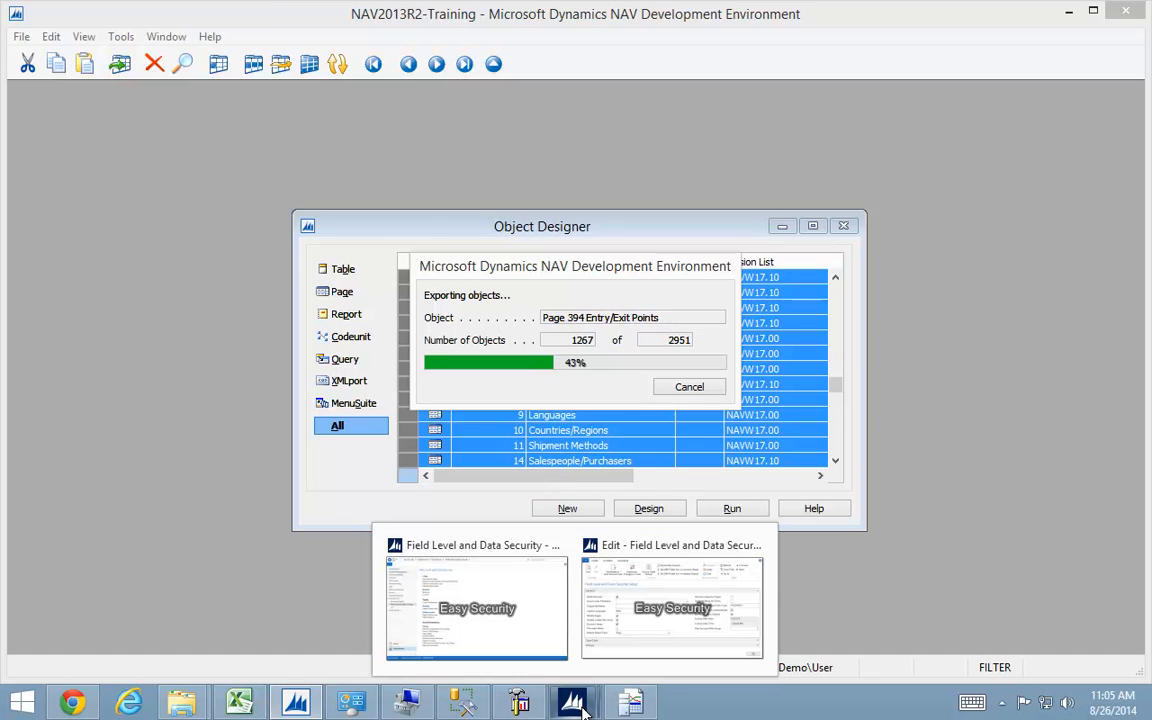
mouse_move(688, 615)
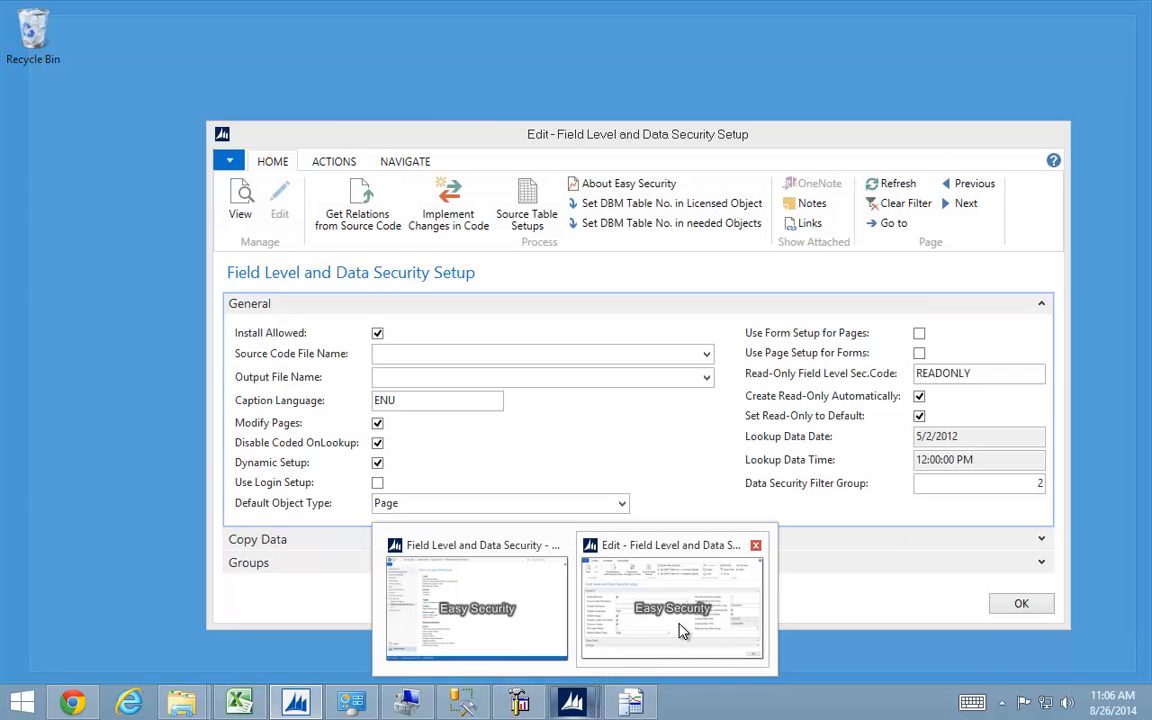
click(679, 630)
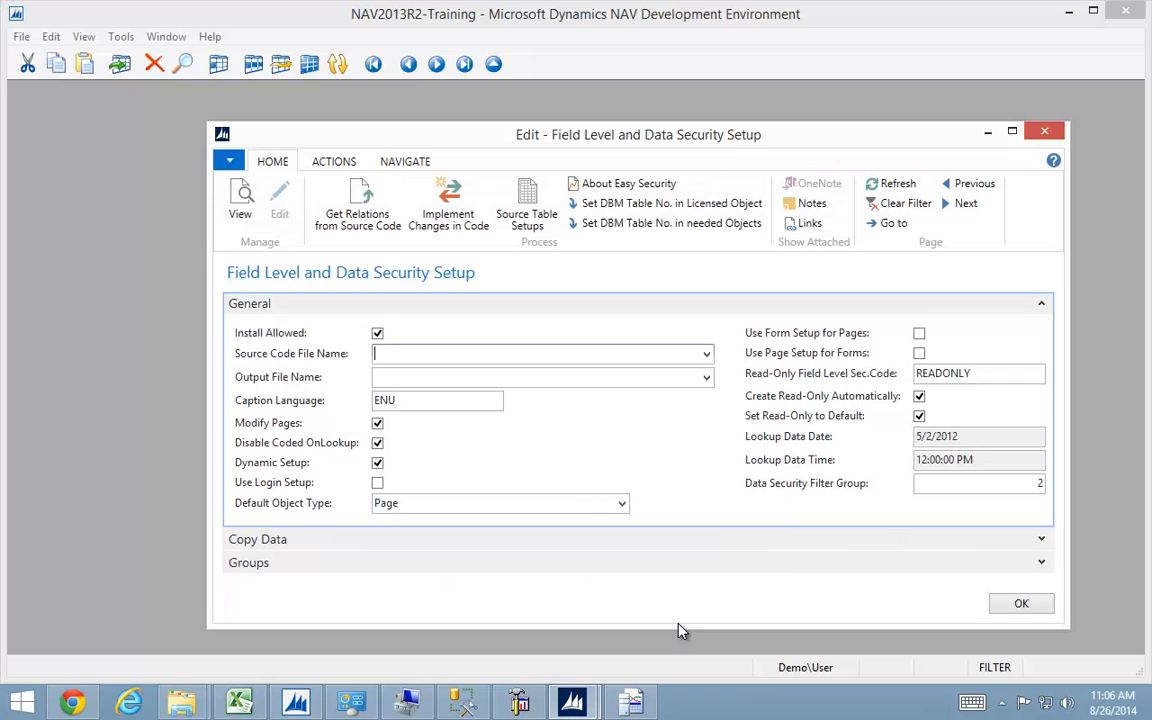
click(707, 355)
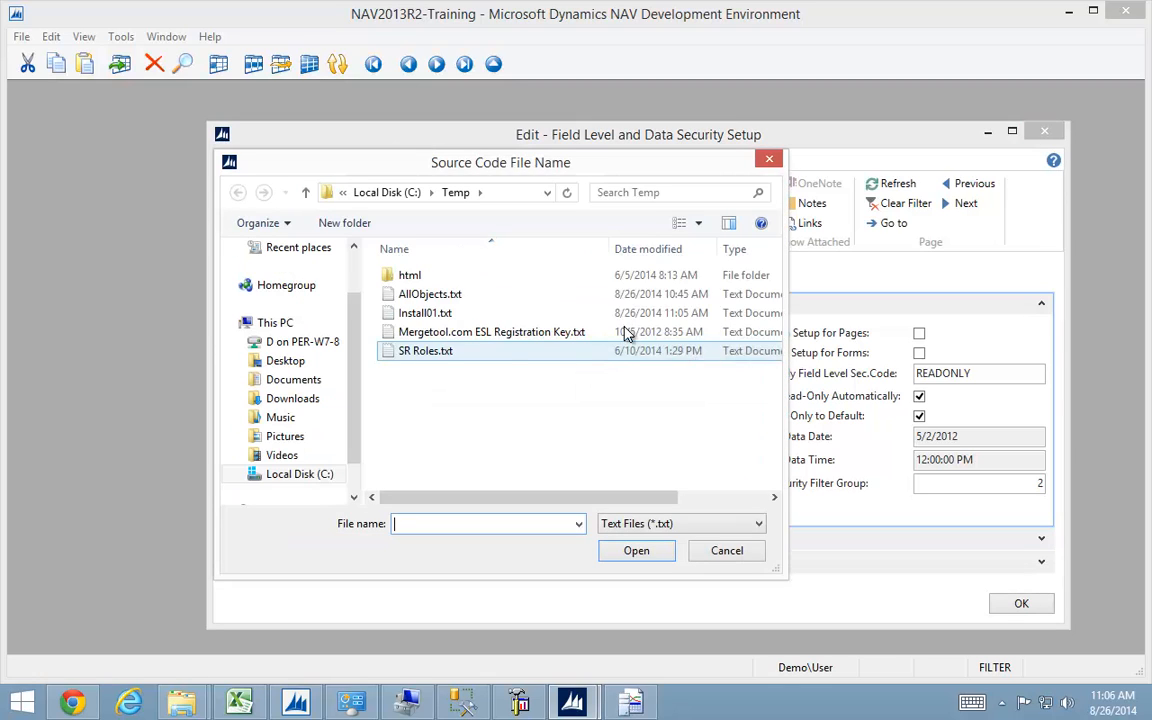
click(416, 316)
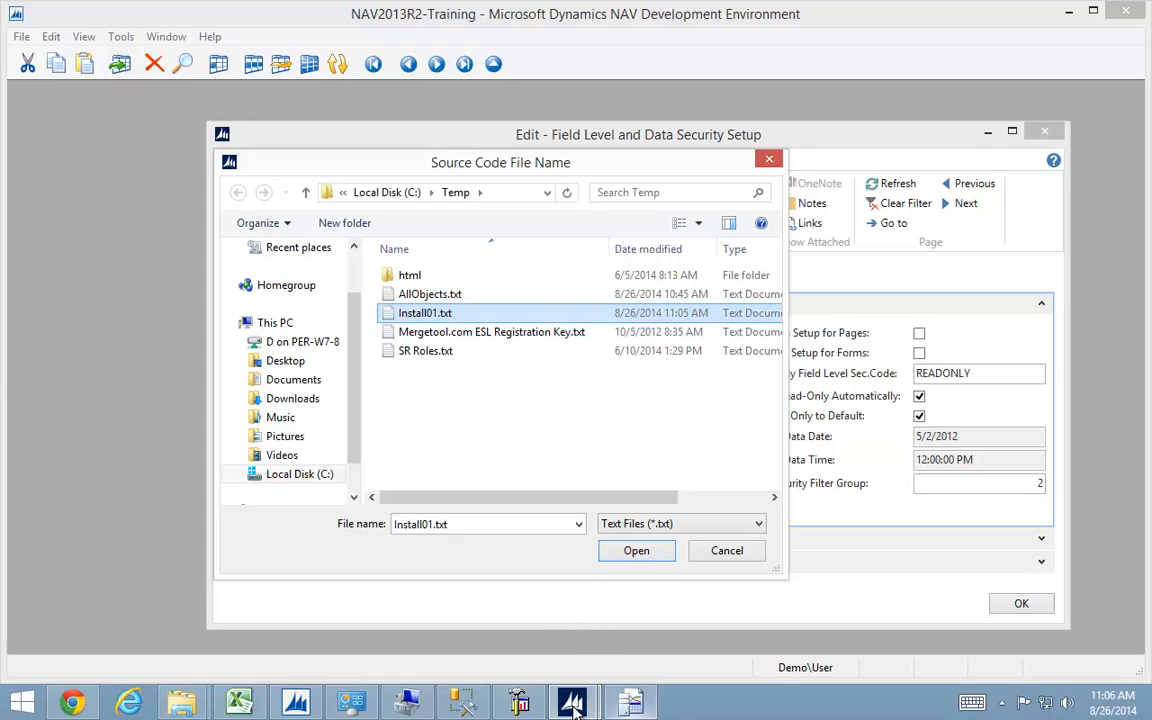
click(636, 551)
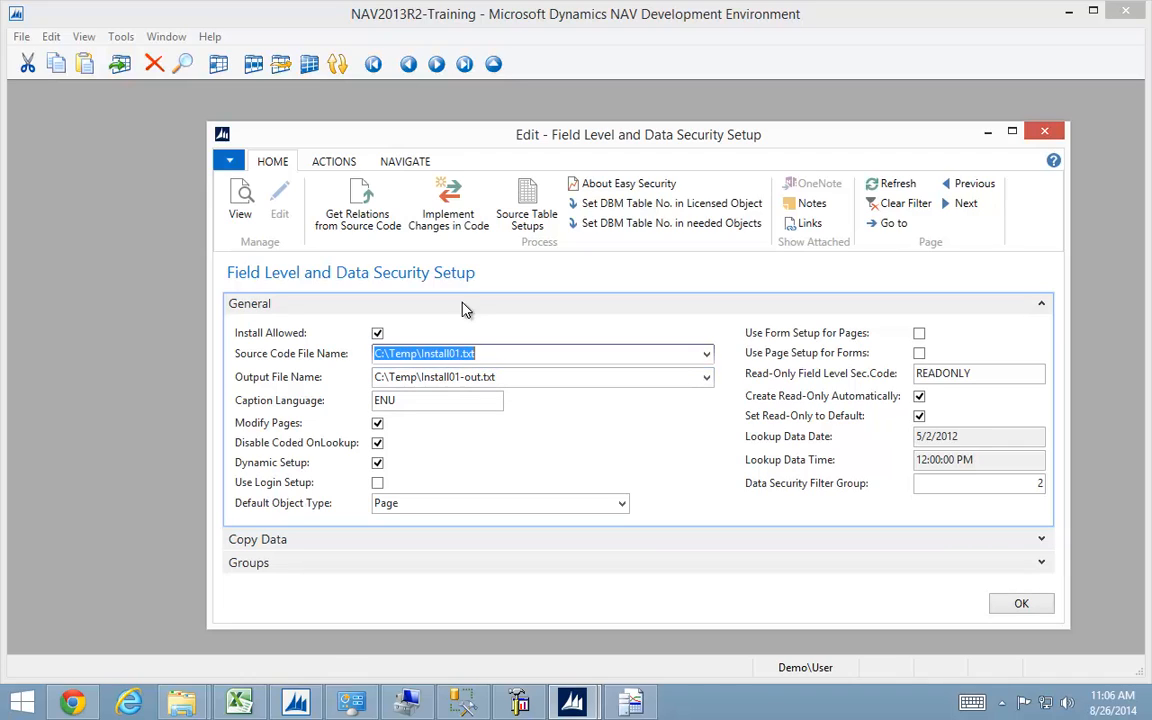
click(448, 207)
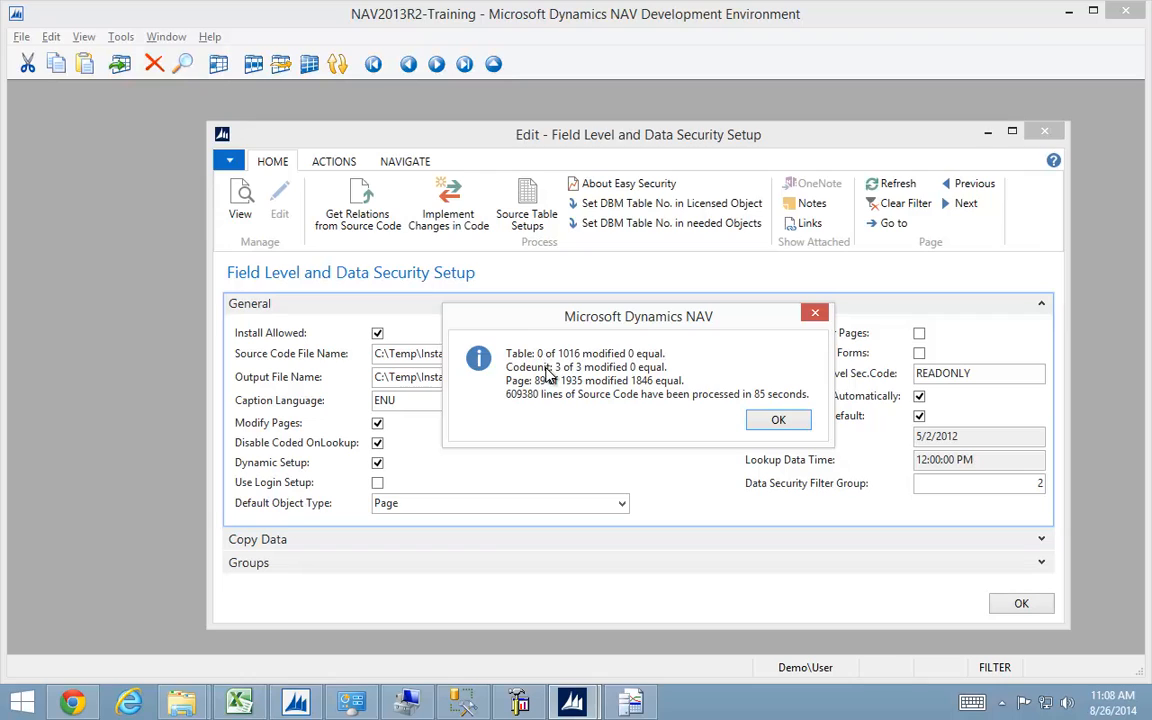
click(779, 421)
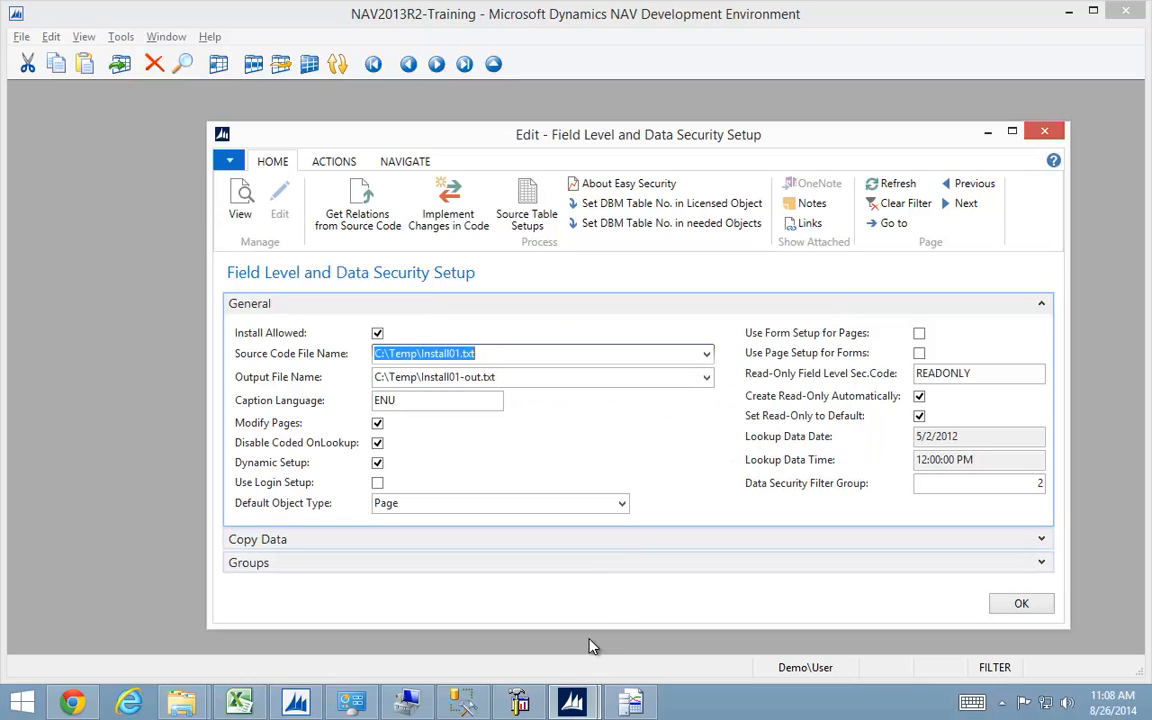
Open the C:\Temp folder in File Explorer and compare Install01.txt with the output file Install01-out.txt.
click(181, 702)
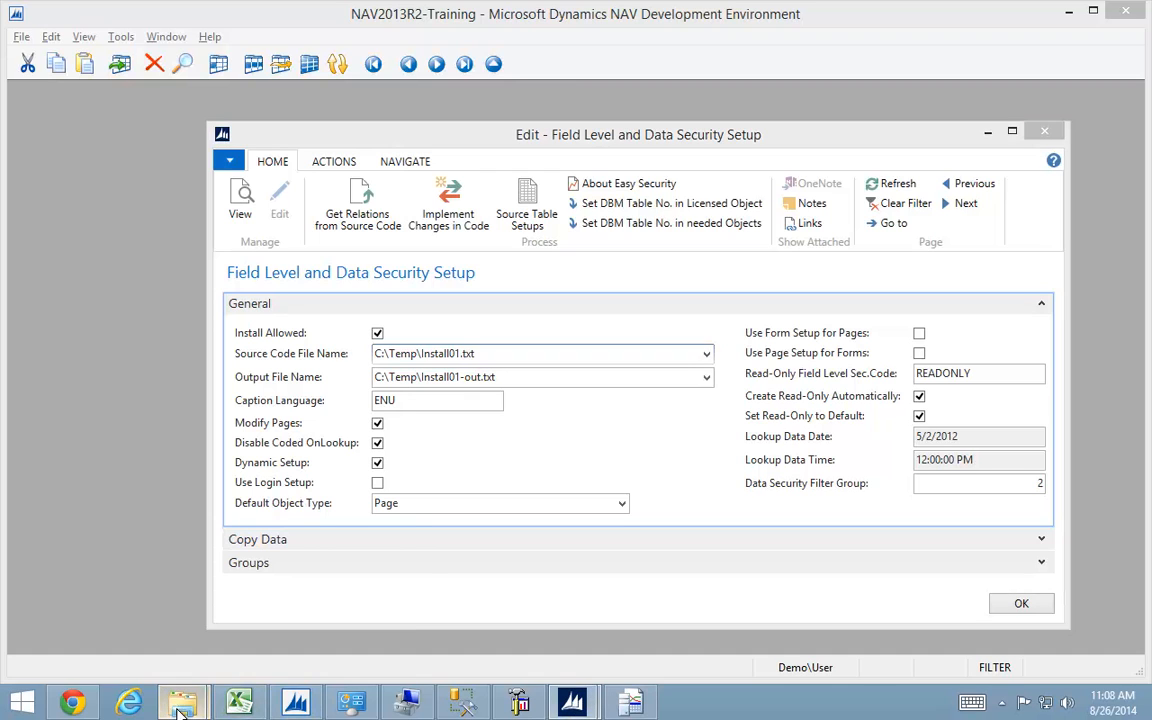
click(277, 608)
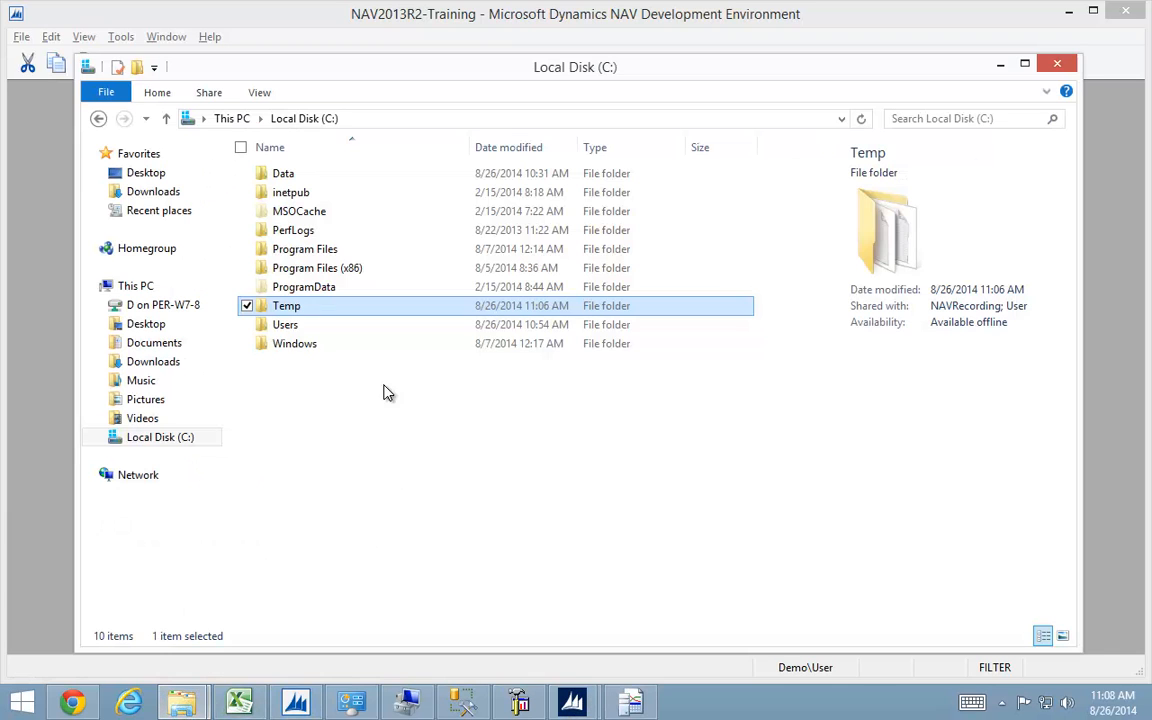
double_click(307, 314)
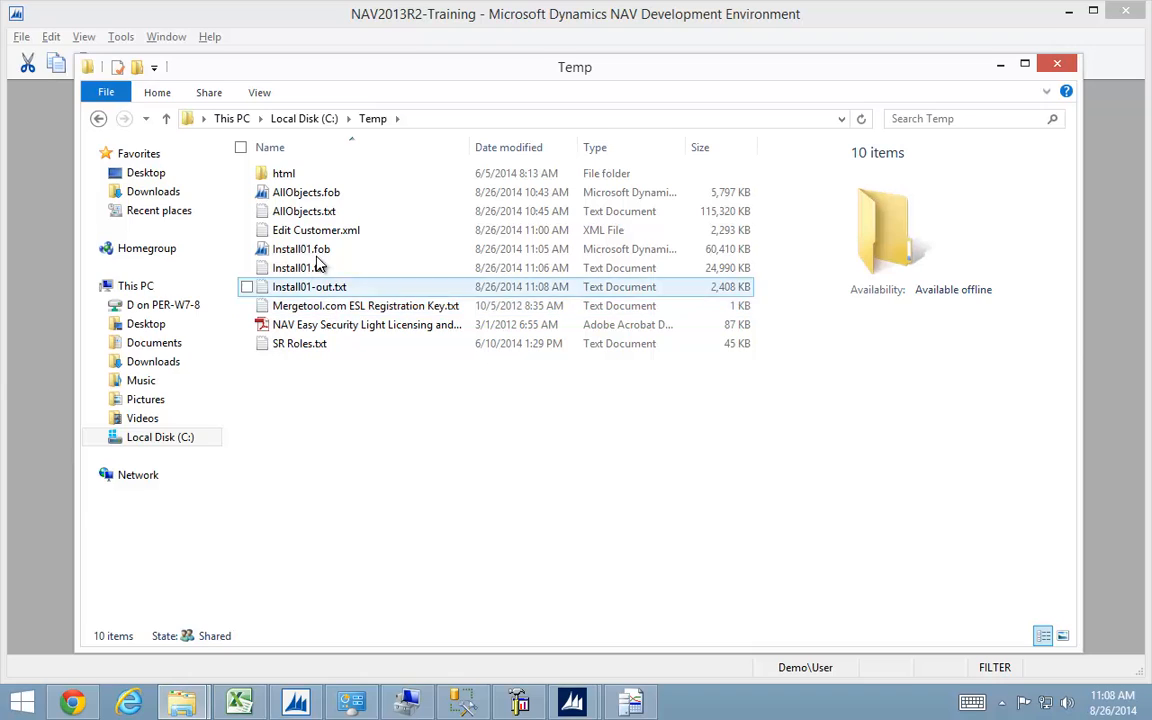
click(302, 272)
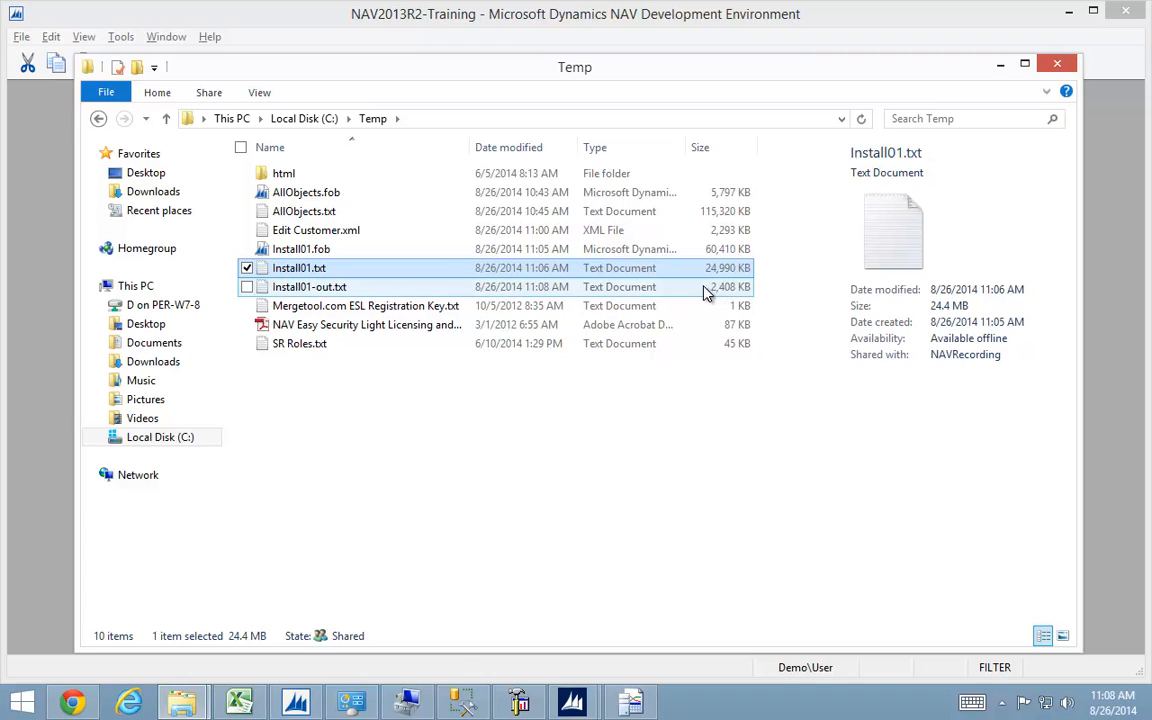
Return to the NAV Development Environment and import the text file Install01-out.txt from C:\Temp into the Object Designer.
click(295, 703)
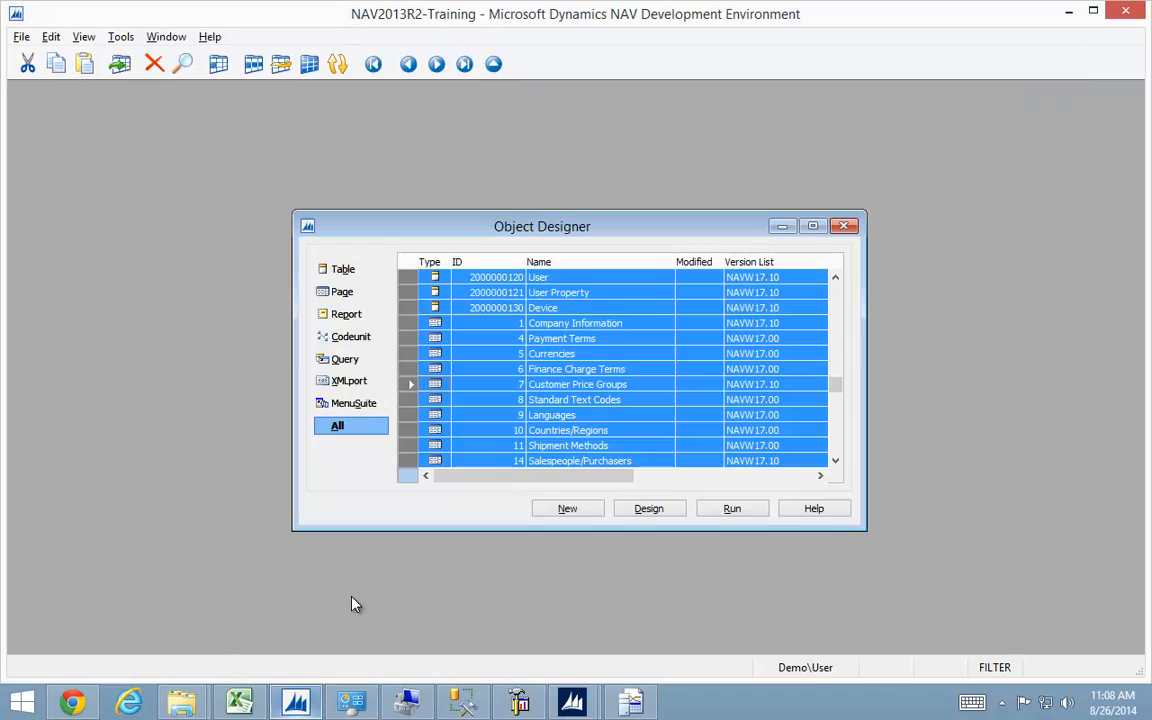
click(21, 37)
click(52, 205)
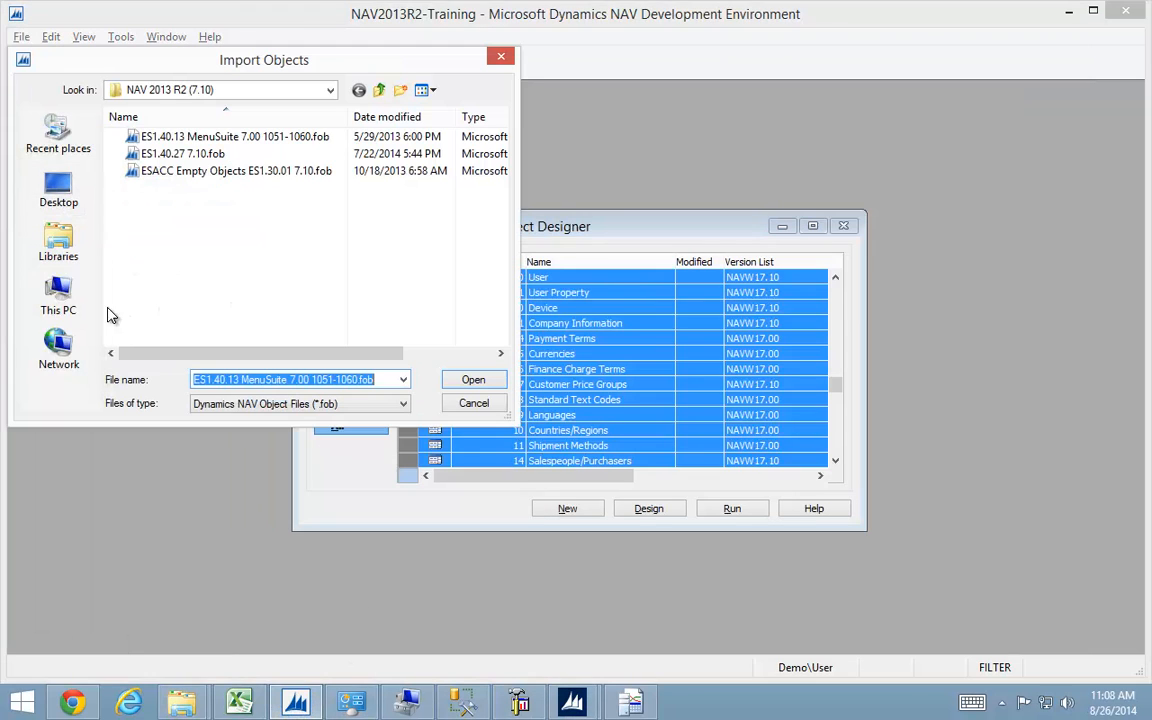
click(64, 302)
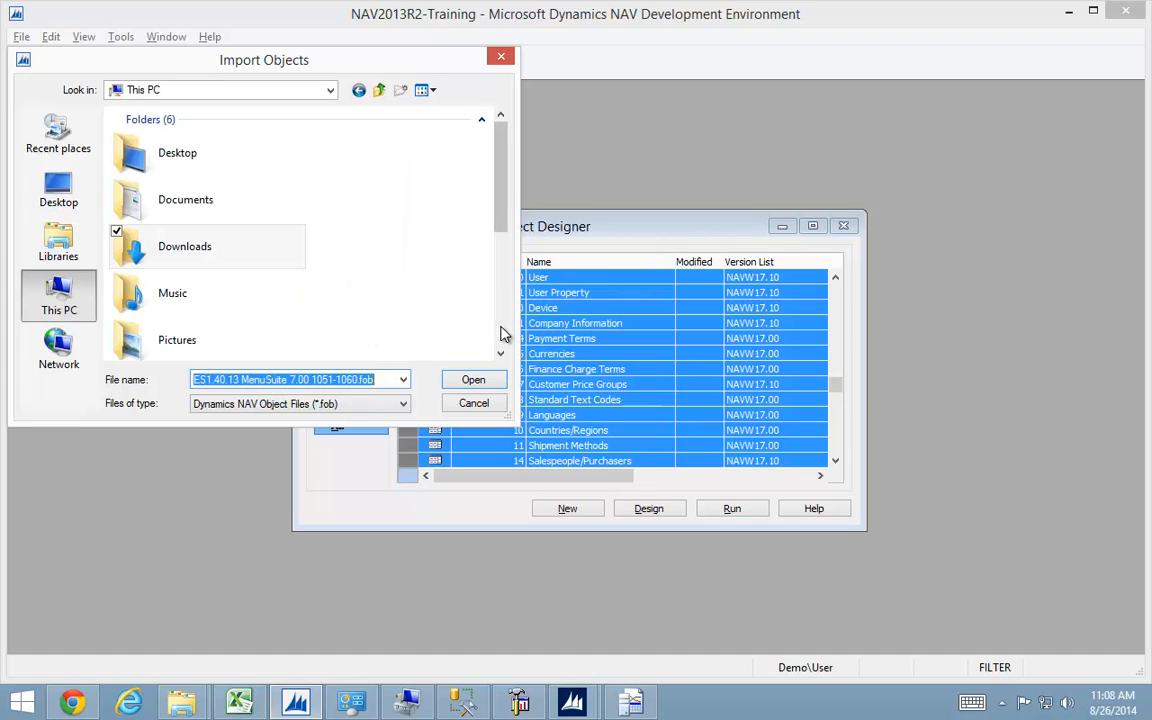
scroll(339, 329, down, 5)
double_click(296, 293)
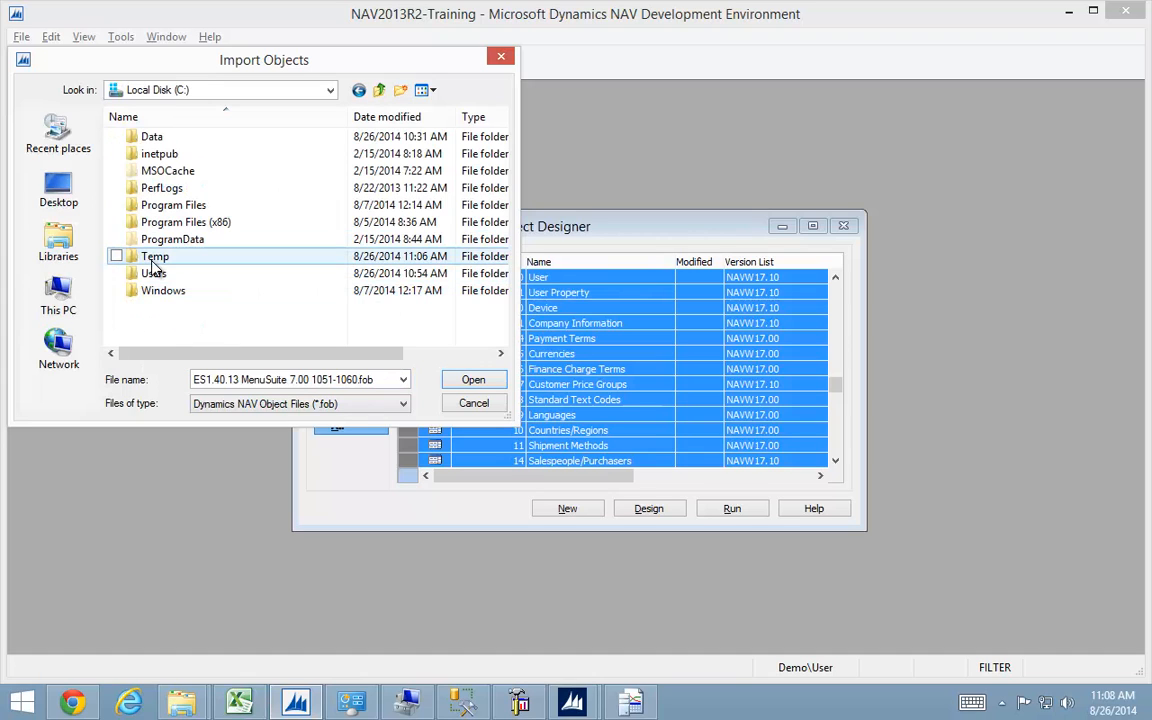
double_click(150, 258)
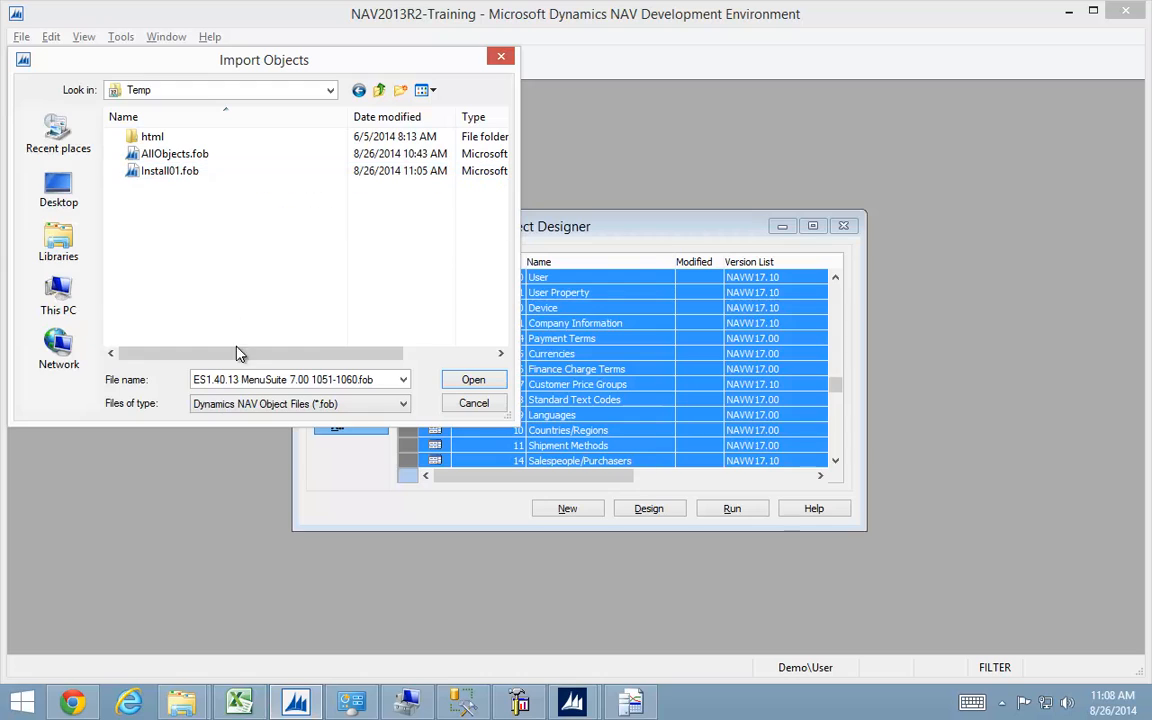
click(265, 404)
click(227, 434)
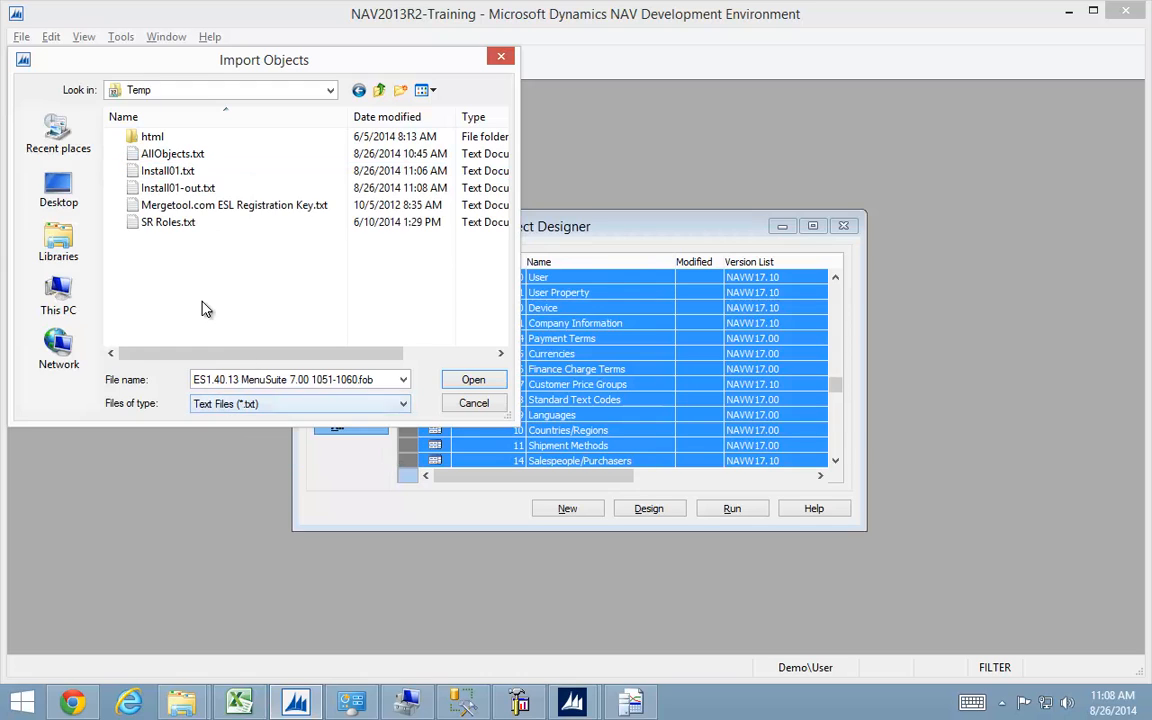
click(170, 190)
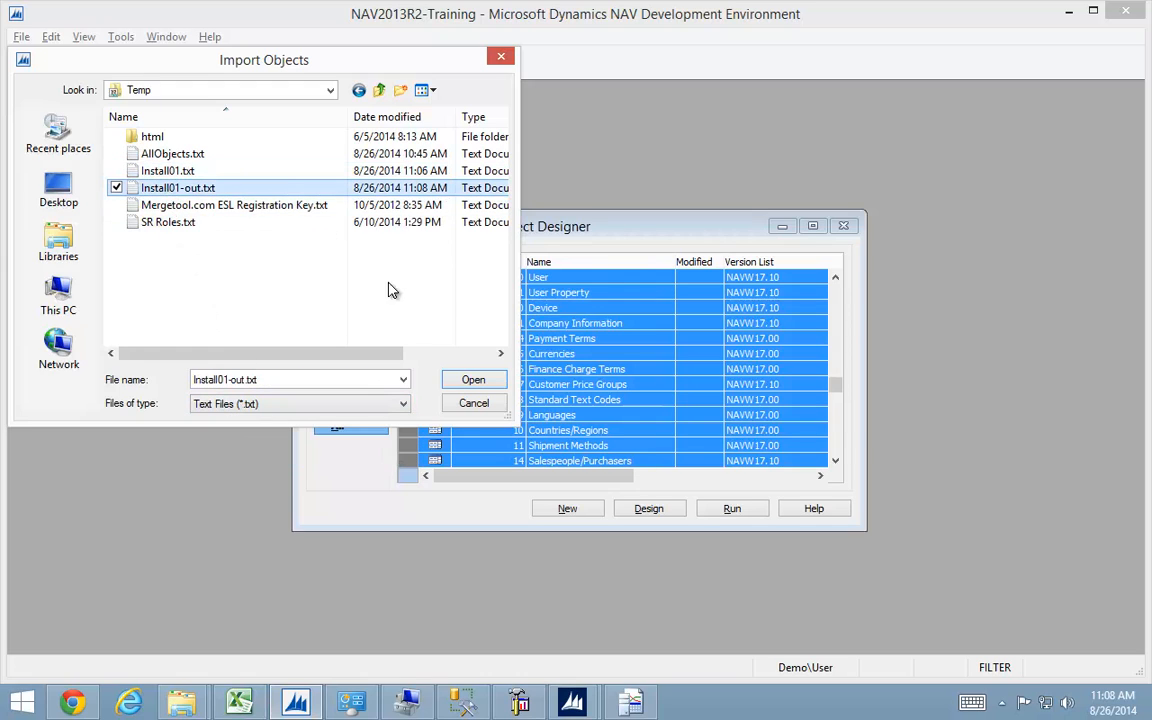
click(474, 381)
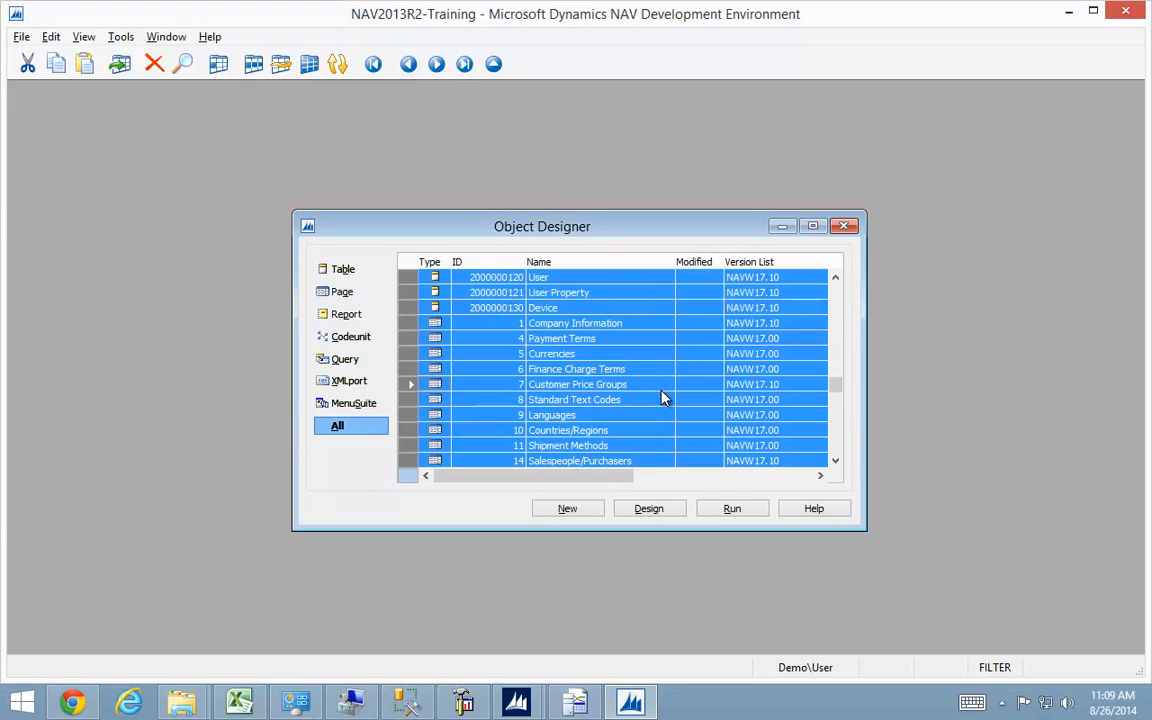
Remove the Table|Page filter on Type and filter the object list on Compiled to list only uncompiled objects.
key(ctrl+F7)
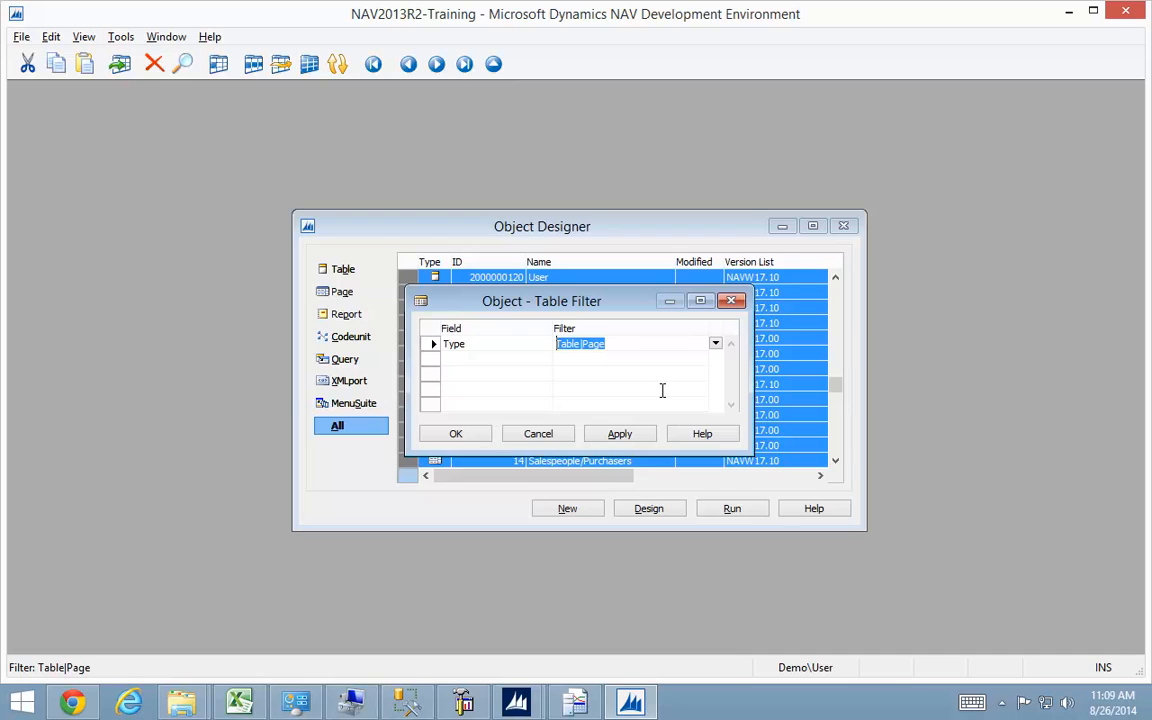
key(Delete)
key(Return)
key(End)
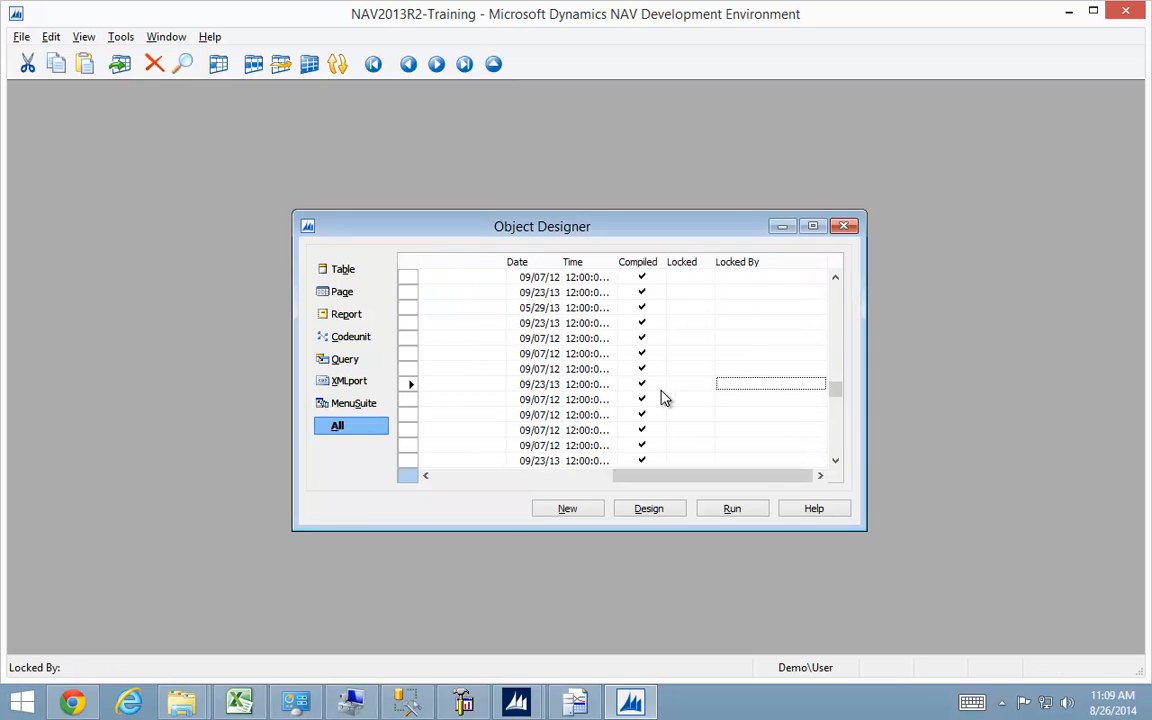
key(Left)
key(Left)
key(F7)
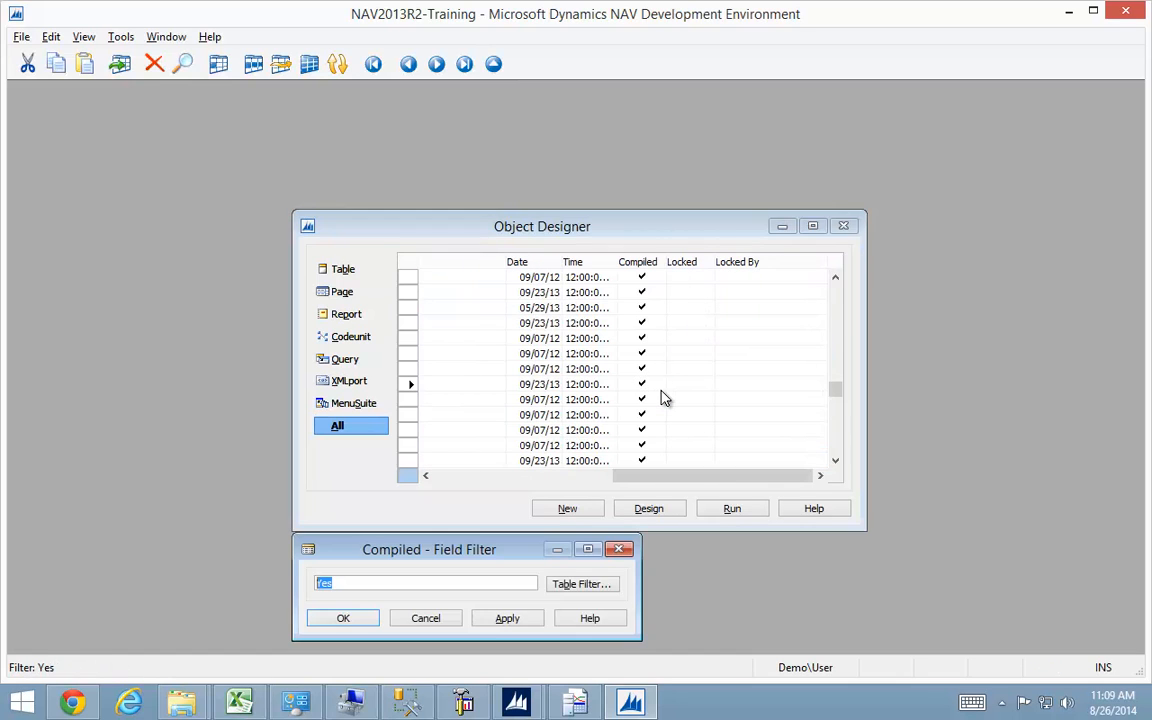
key(Delete)
key(Return)
Look through the list of uncompiled objects, checking their types, names, version lists, dates and times.
key(Left)
key(Home)
key(Up)
key(Up)
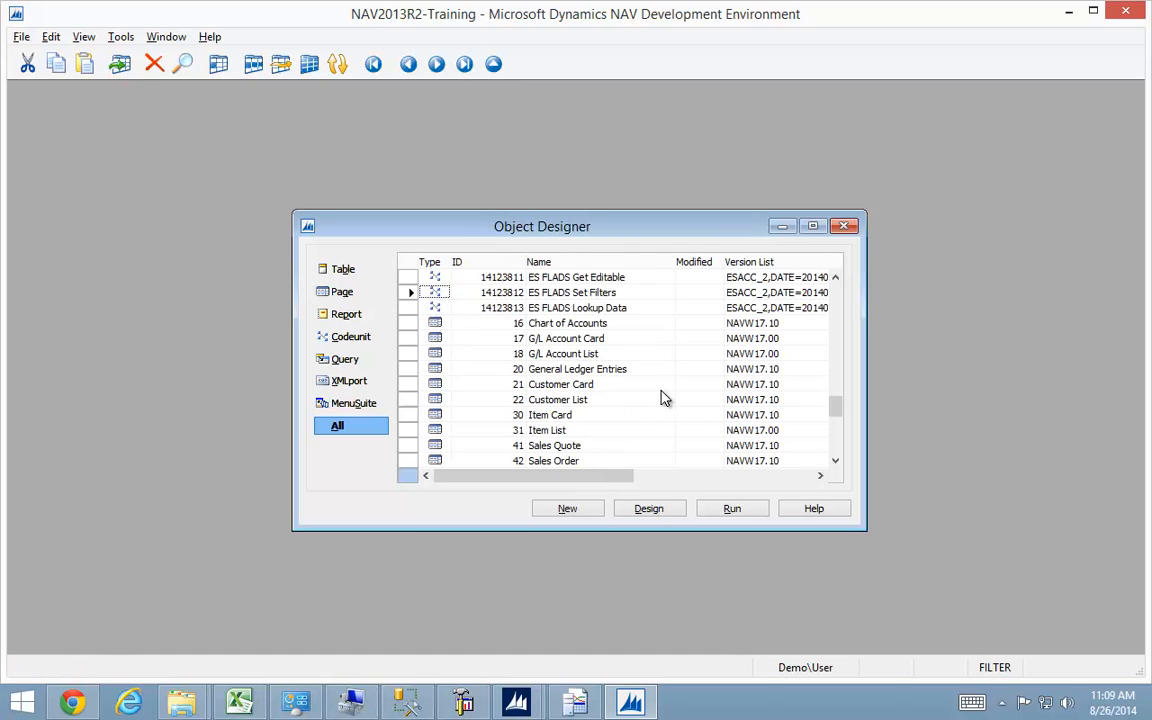
key(Up)
key(Right)
key(Right)
key(Right)
key(Left)
key(Left)
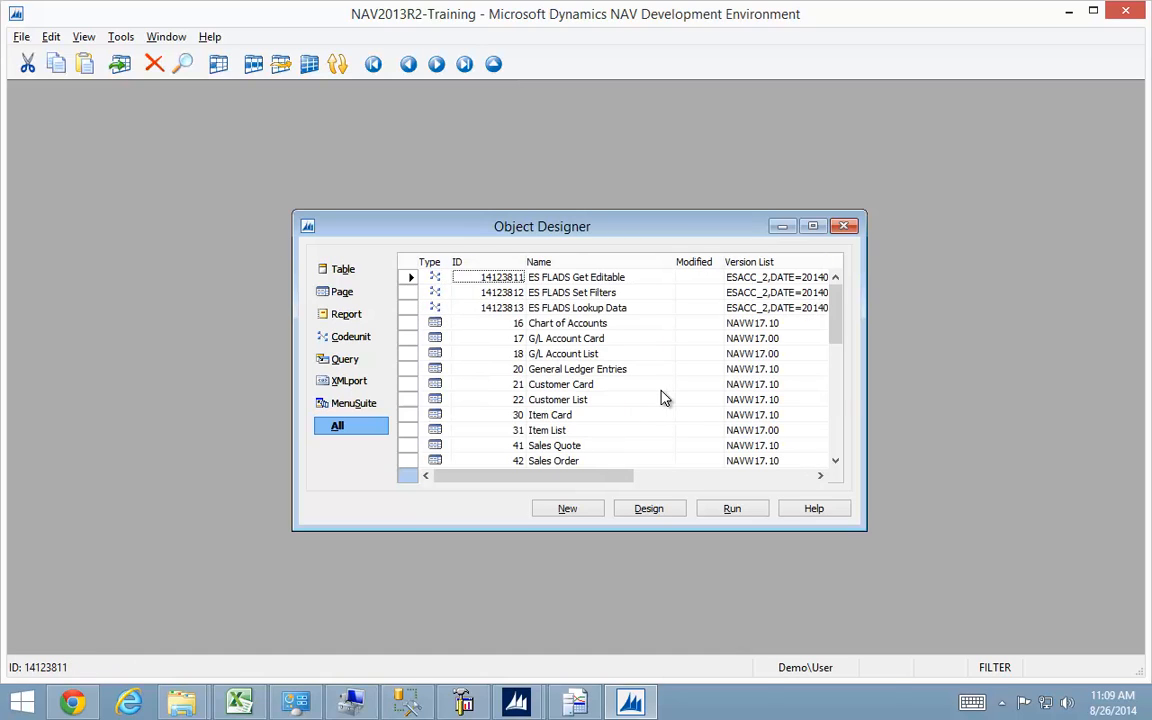
key(Down)
key(Down)
key(Down)
key(Up)
key(Up)
key(Right)
key(Right)
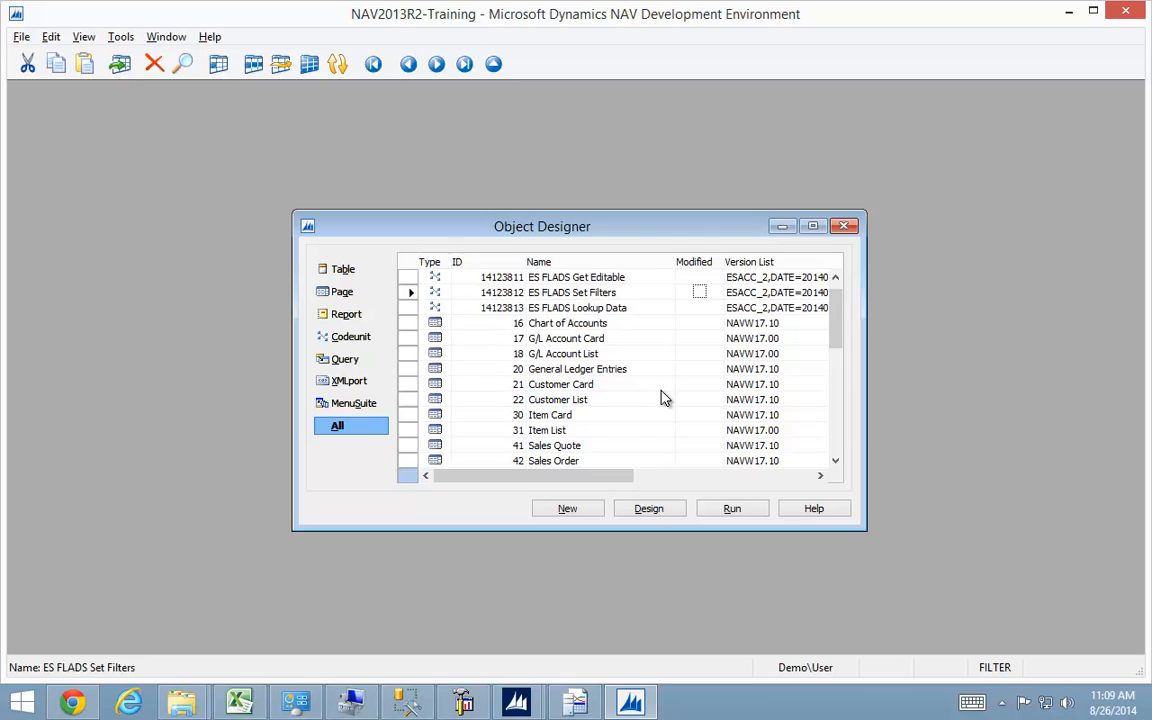
key(Right)
key(Right)
key(Right)
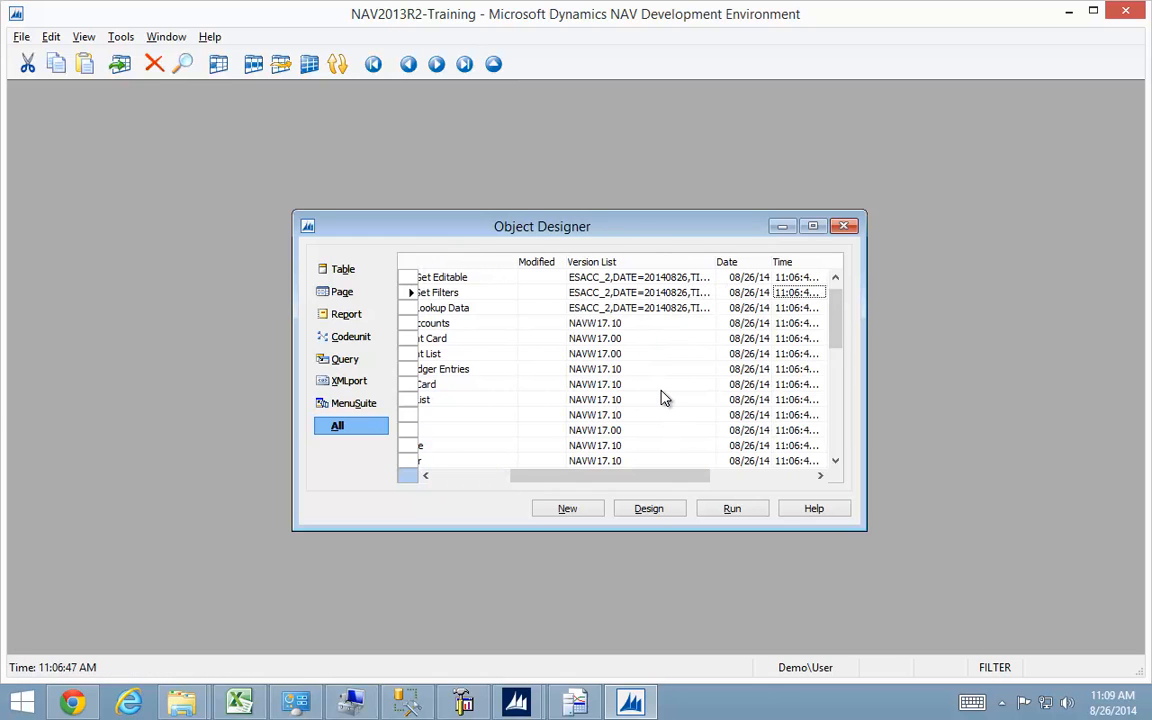
key(Down)
key(Down)
key(Down)
key(Down)
key(Down)
key(Down)
key(Down)
key(Down)
key(Down)
key(Down)
key(Down)
key(Down)
key(Down)
key(Down)
key(Down)
key(Down)
key(Down)
key(Down)
key(Down)
key(Down)
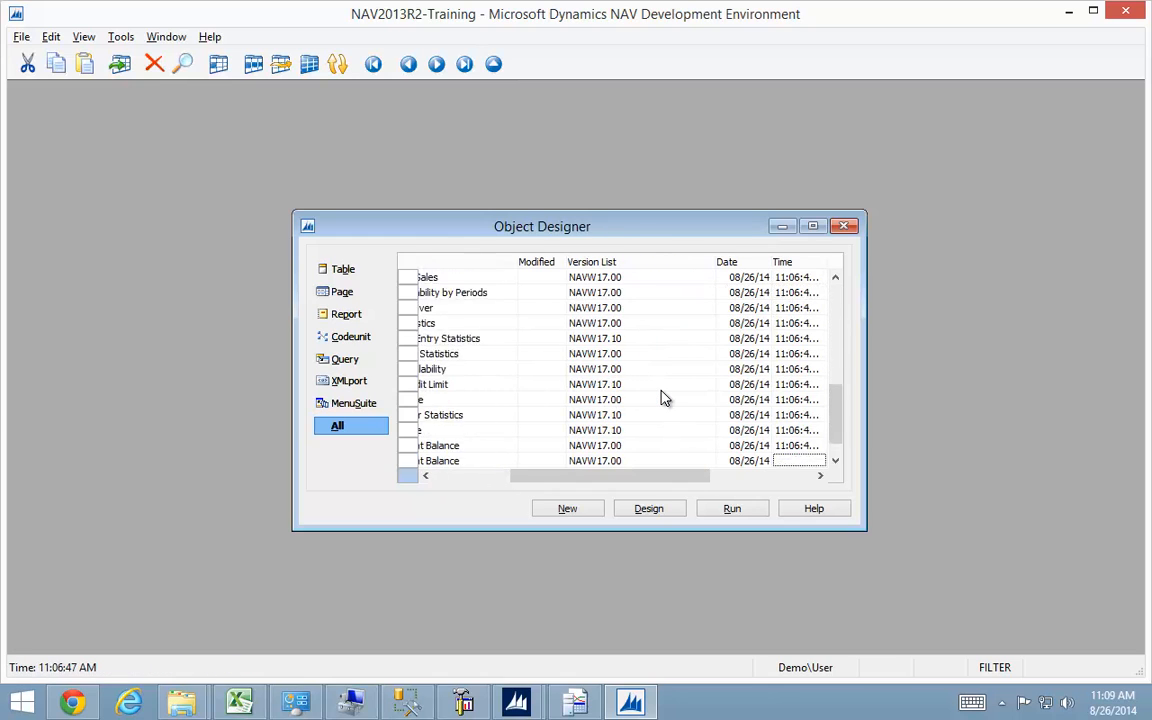
key(Down)
key(Down)
key(Down)
key(Down)
key(Down)
key(Down)
key(Down)
key(Down)
key(Down)
key(Down)
key(Down)
key(Down)
key(Down)
key(Down)
key(Down)
key(Down)
key(Down)
key(Down)
key(Up)
key(Up)
key(Up)
key(Left)
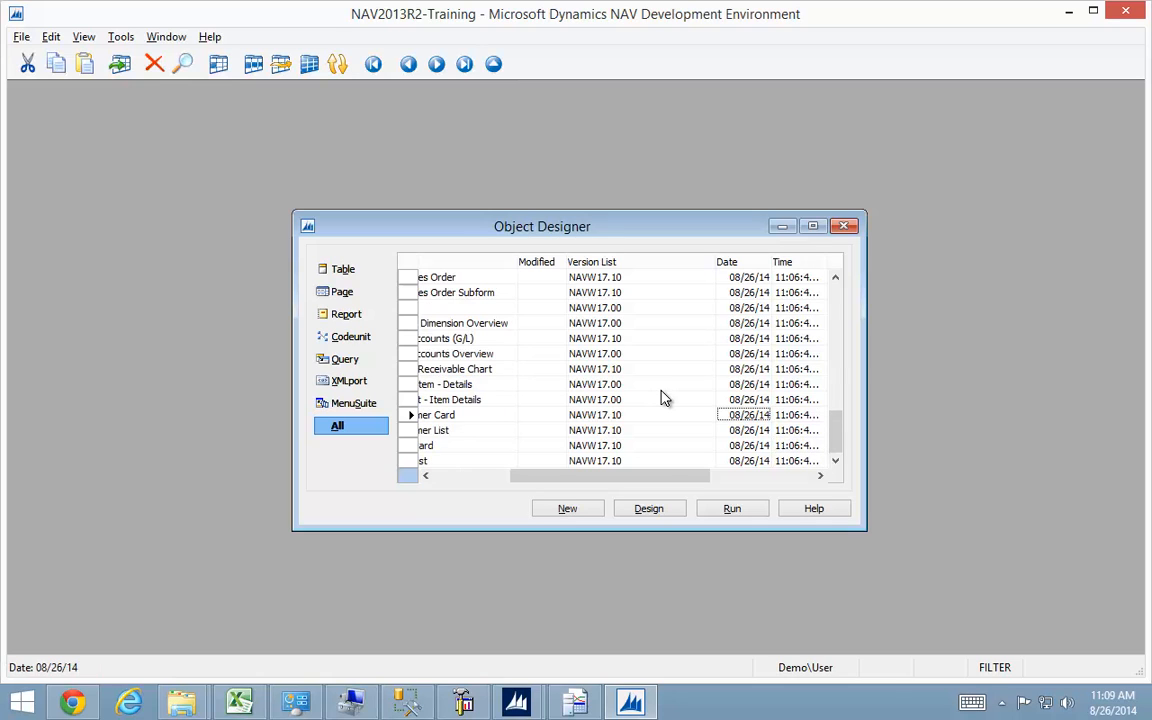
key(Home)
key(Up)
key(Up)
key(Up)
key(Up)
key(Up)
key(Up)
key(Up)
key(Up)
key(Up)
key(Up)
key(Up)
key(Up)
key(Up)
key(Up)
key(Up)
key(Up)
key(Up)
key(Up)
key(Up)
key(Up)
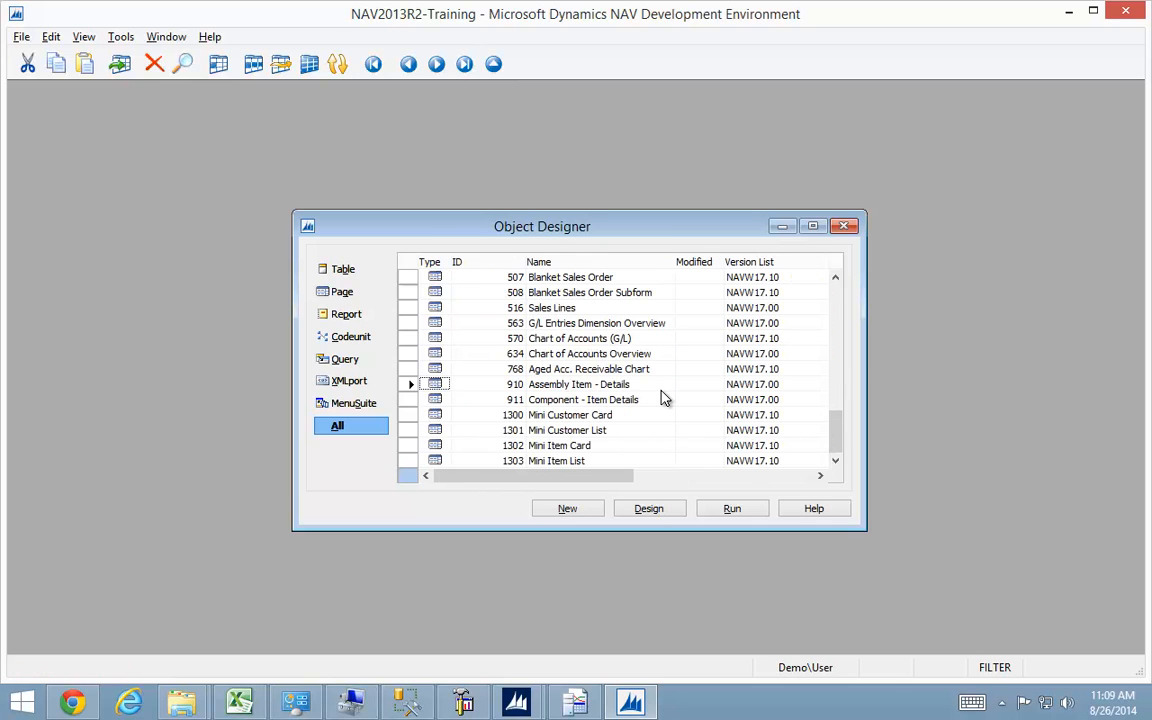
key(Up)
key(Up)
key(Up)
key(Up)
key(Up)
key(Up)
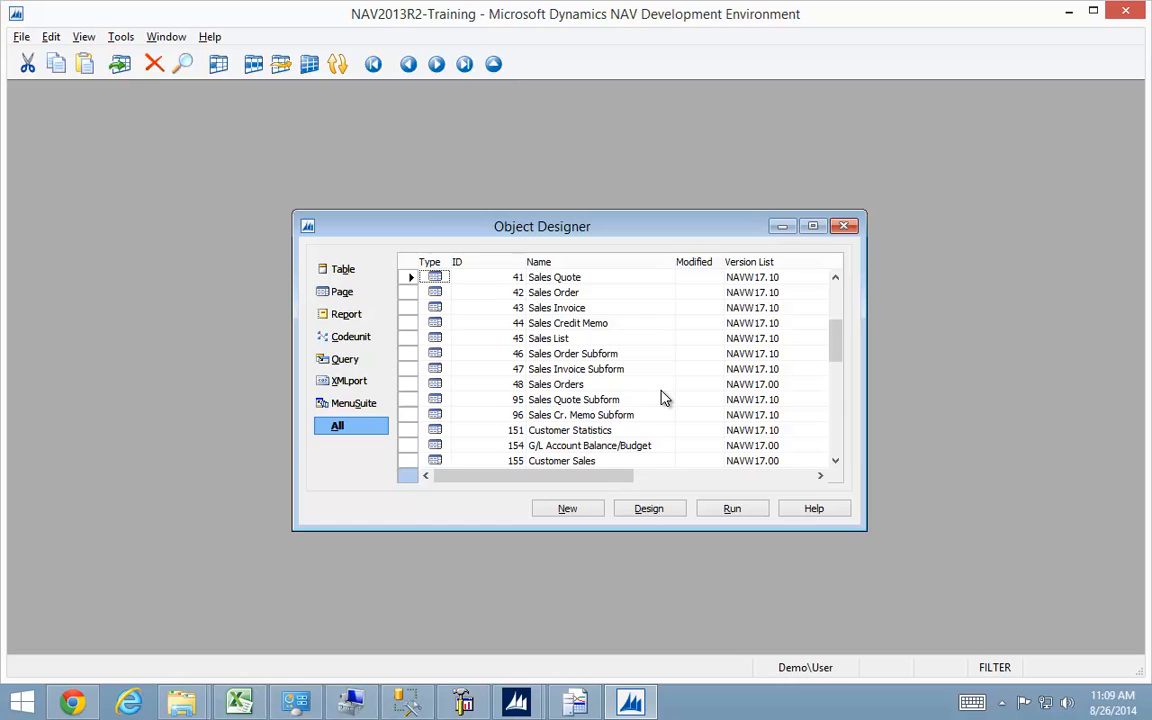
Select all objects in the filtered list and compile them.
key(ctrl+a)
key(F11)
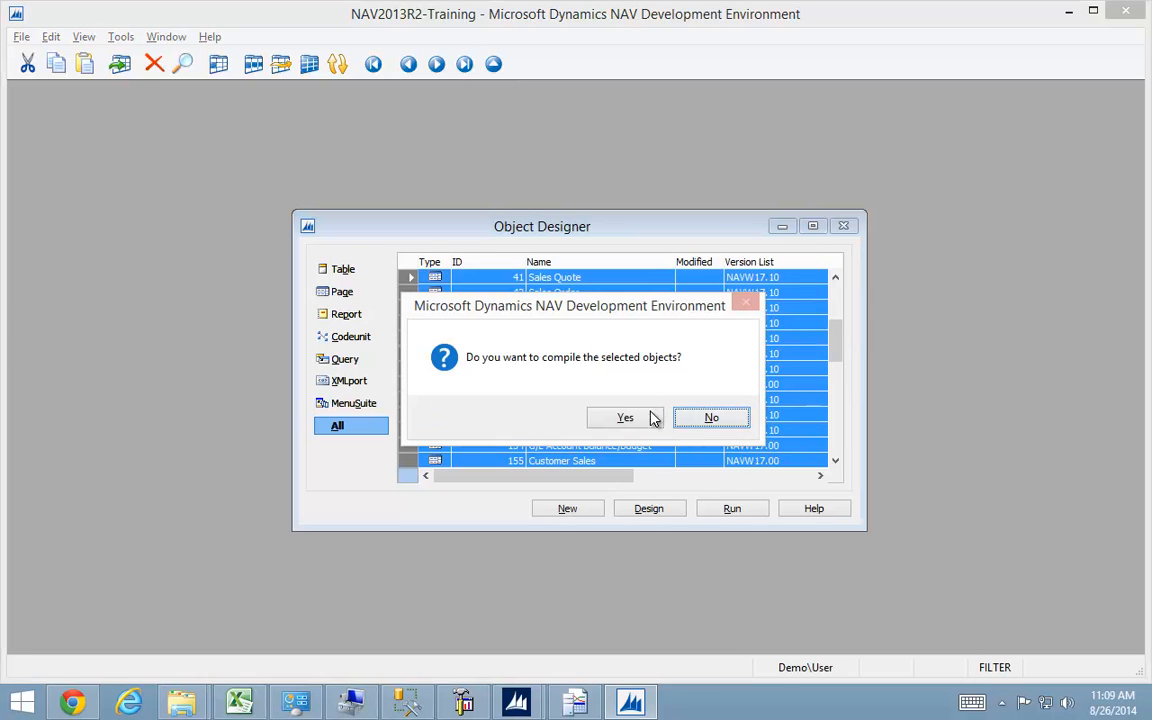
click(644, 418)
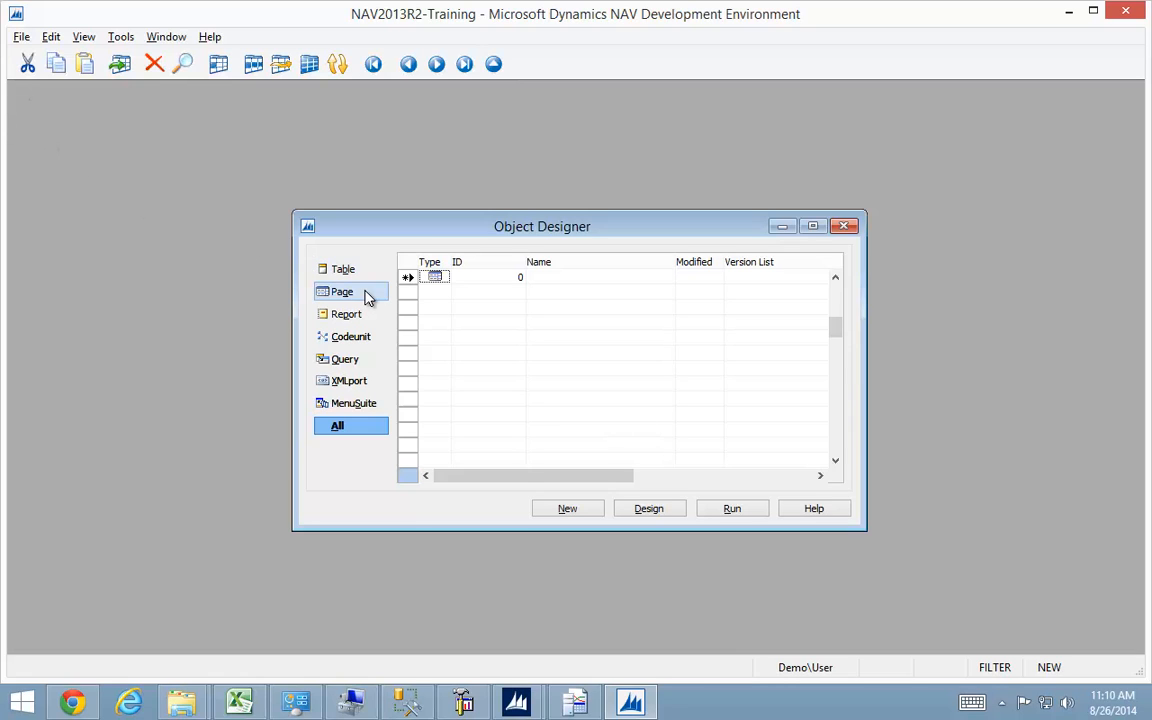
Close the Field Level and Data Security Setup, minimize the Development Environment and return to the Field Level and Data Security page in Dynamics NAV.
mouse_move(522, 706)
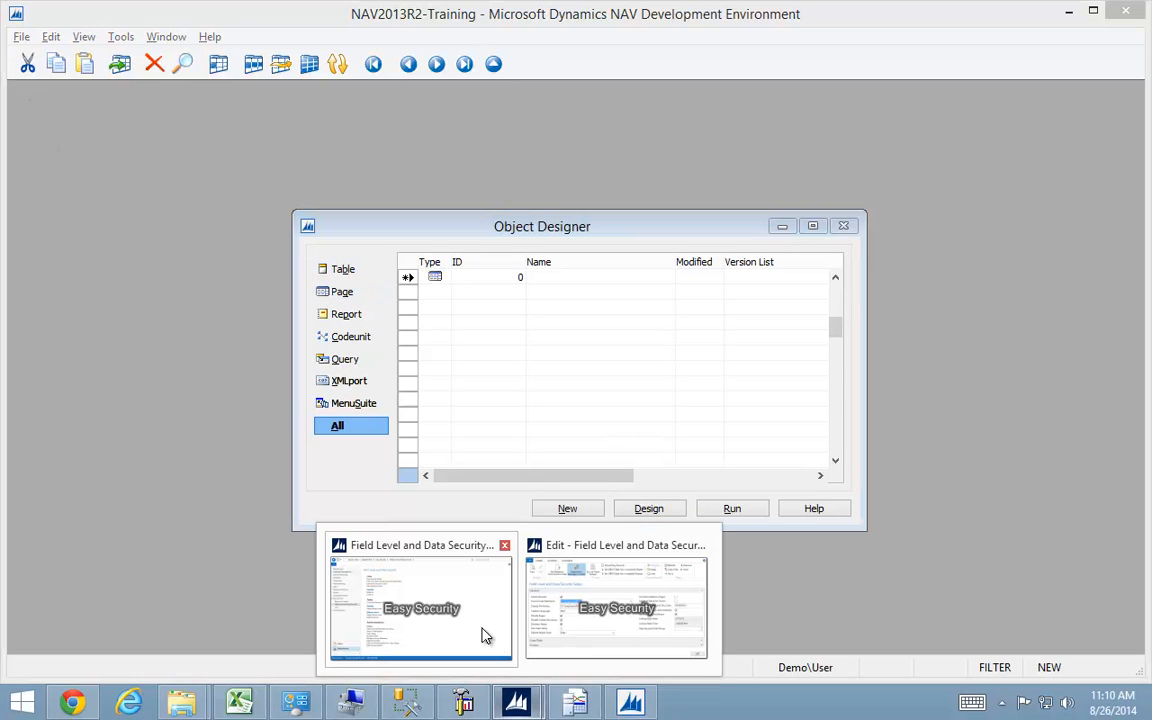
mouse_move(443, 618)
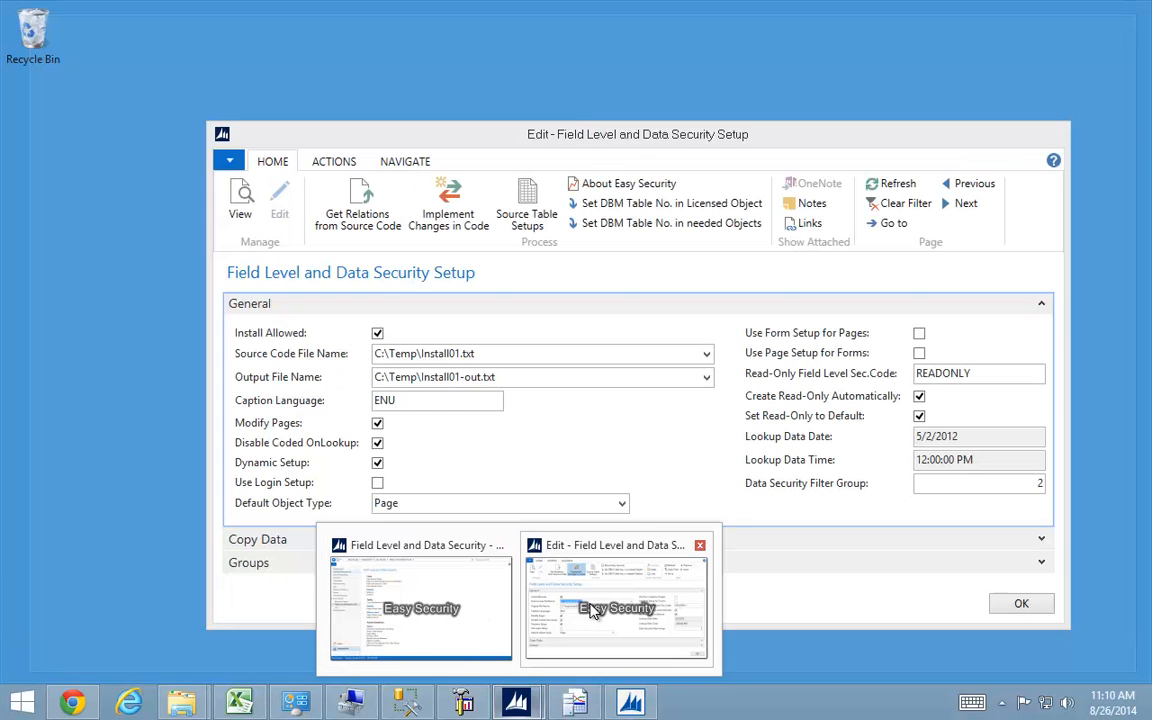
click(530, 612)
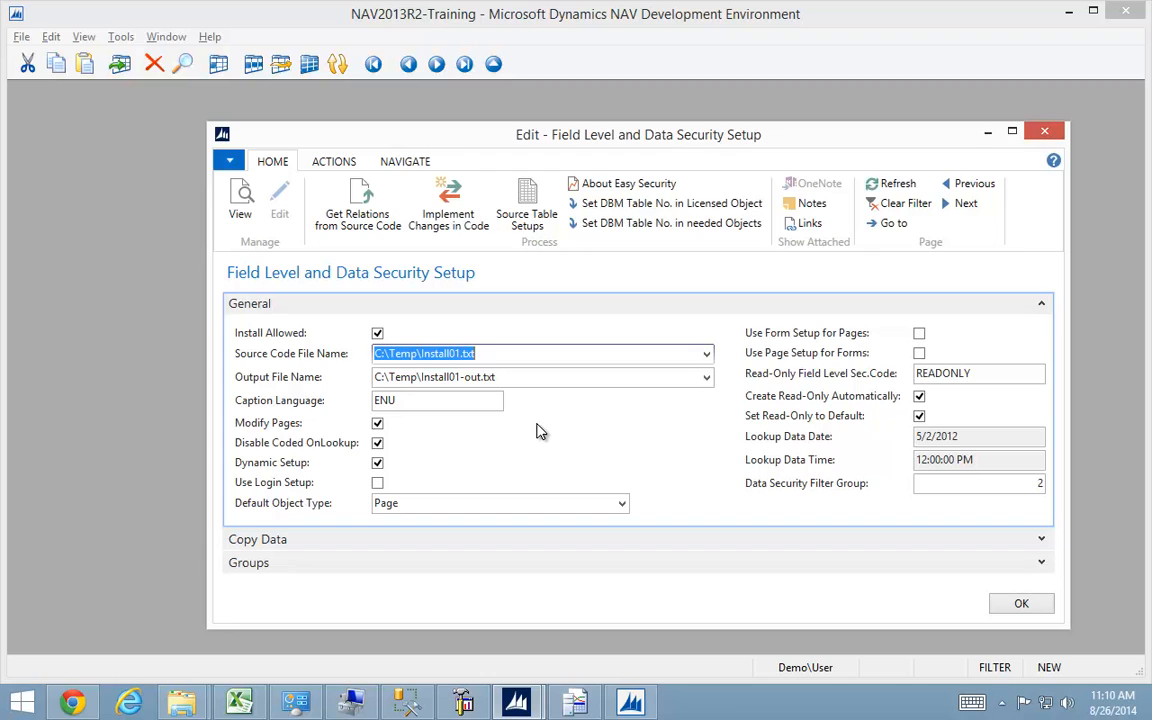
key(Escape)
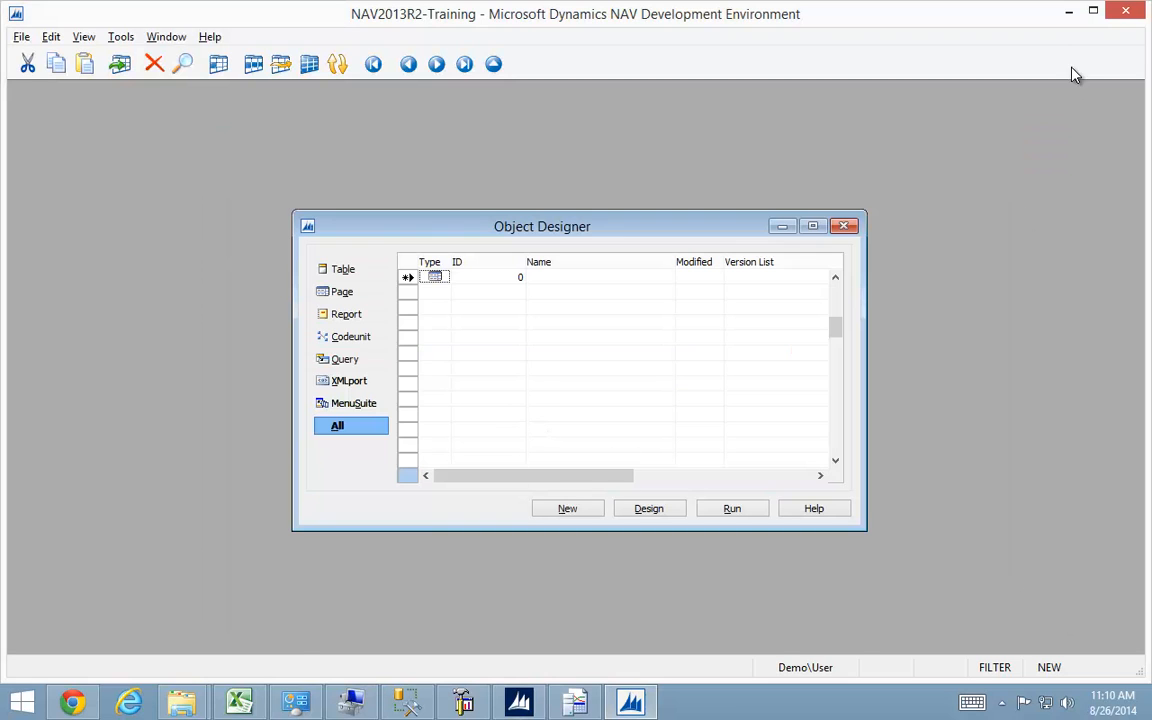
click(1066, 19)
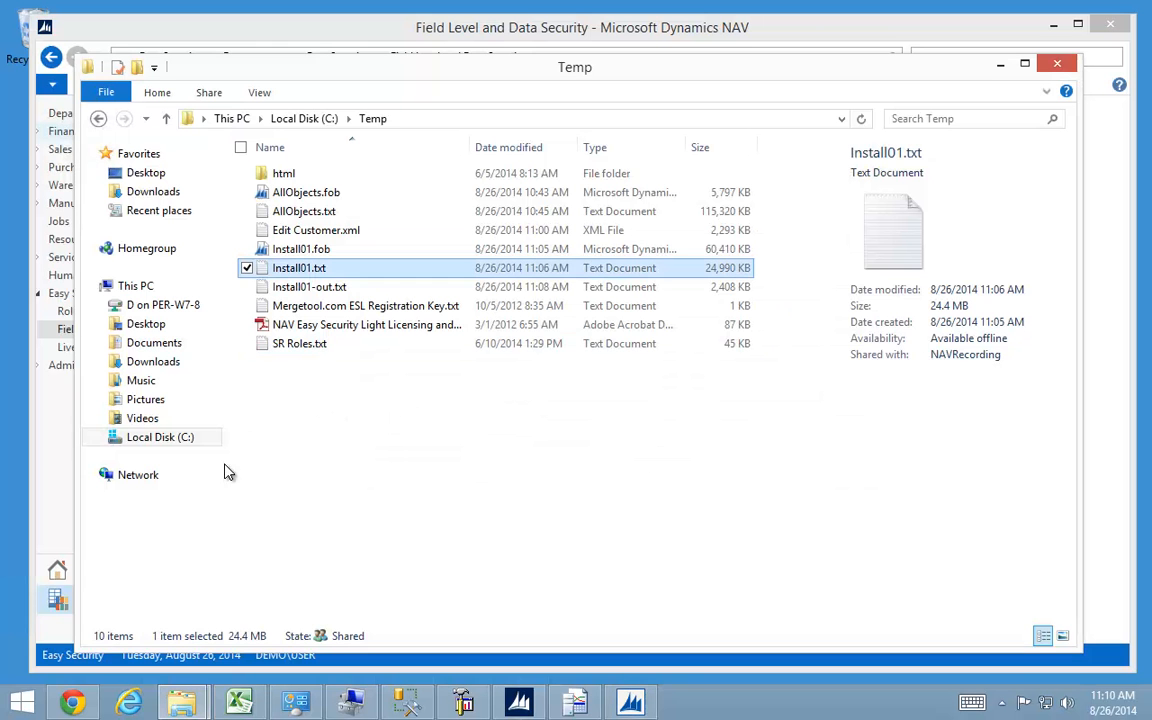
click(48, 588)
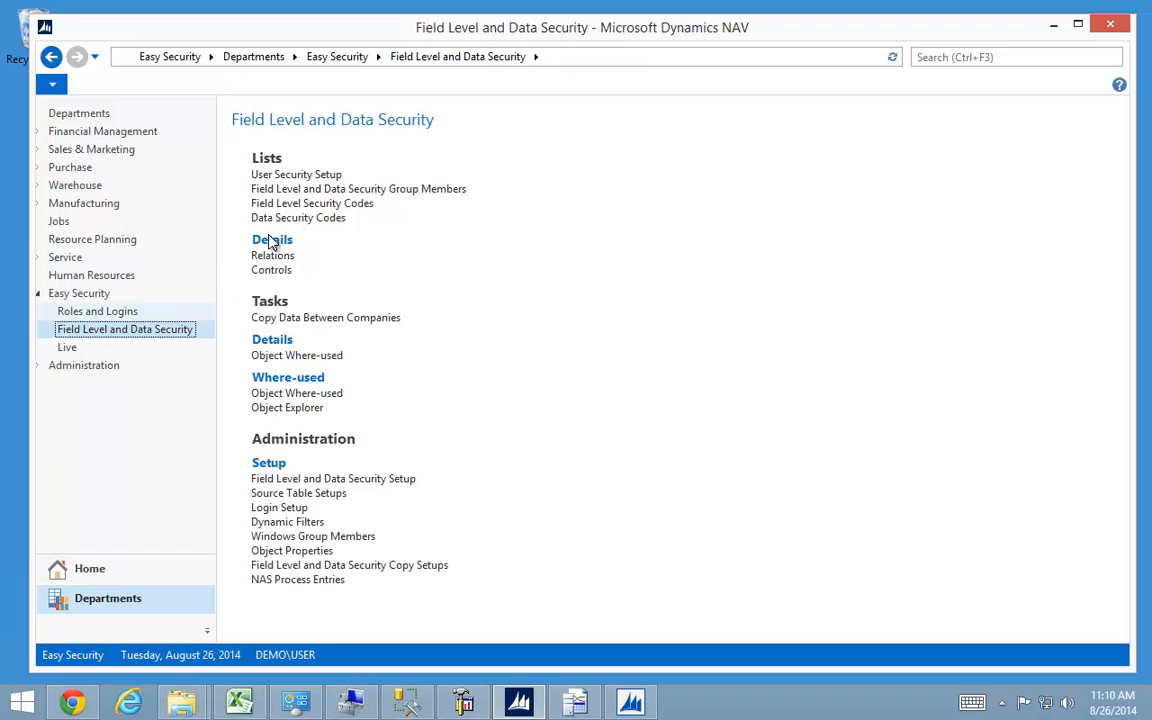
Add a User Security Setup line with blank User ID for source table 18 (Customer) with code READONLY, discarding the empty extra line.
click(276, 177)
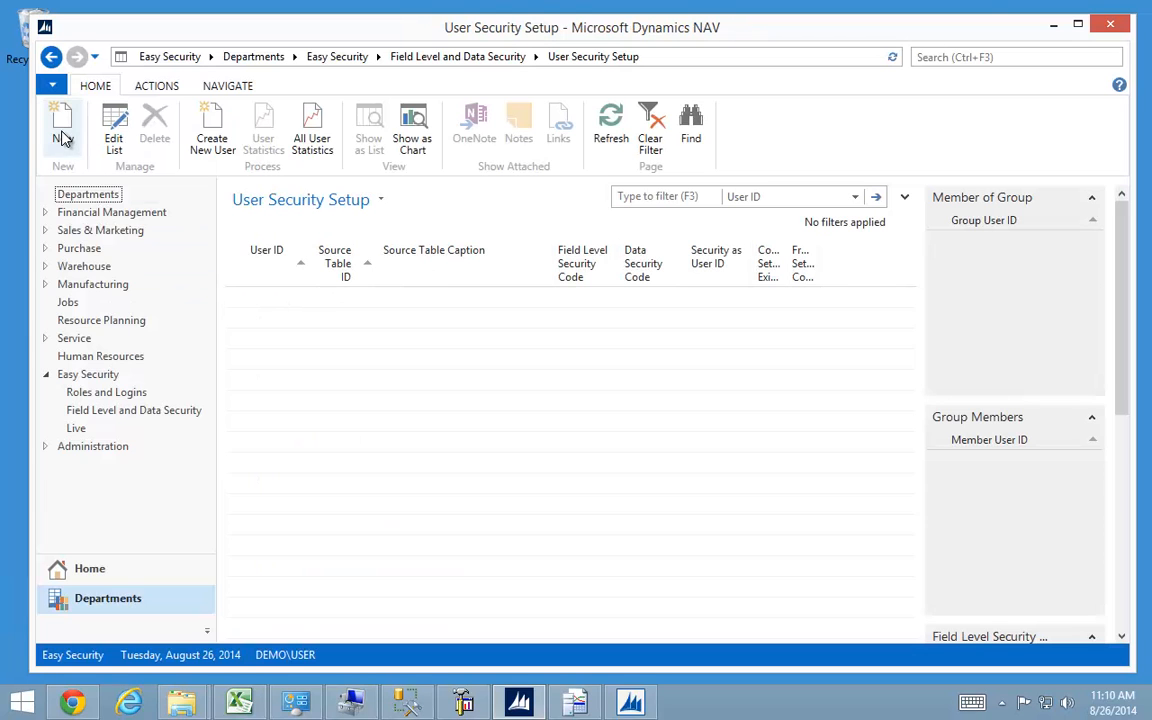
key(ctrl+n)
key(Tab)
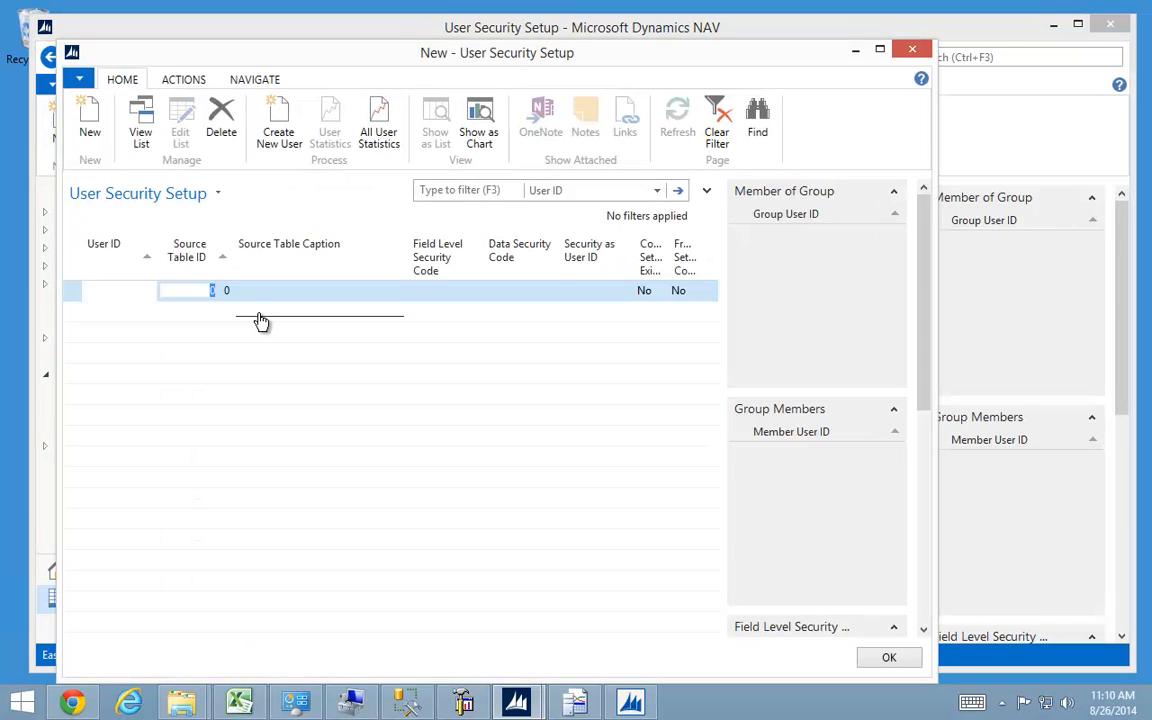
text(18)
key(Tab)
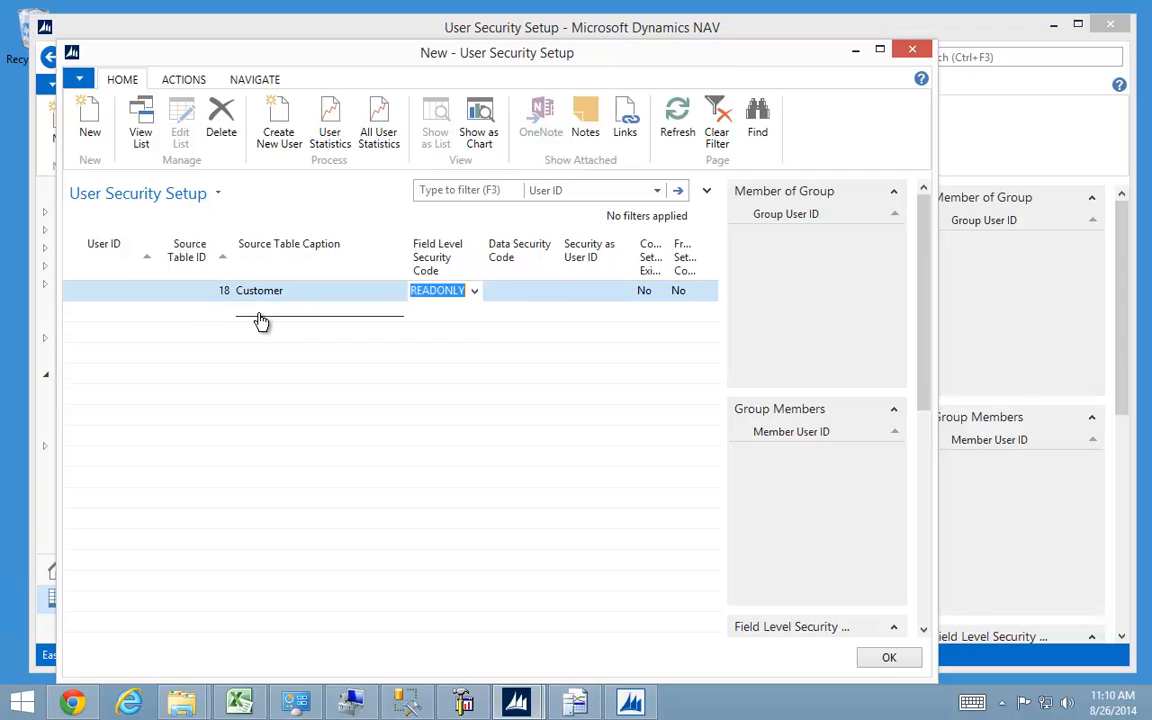
key(Tab)
key(Down)
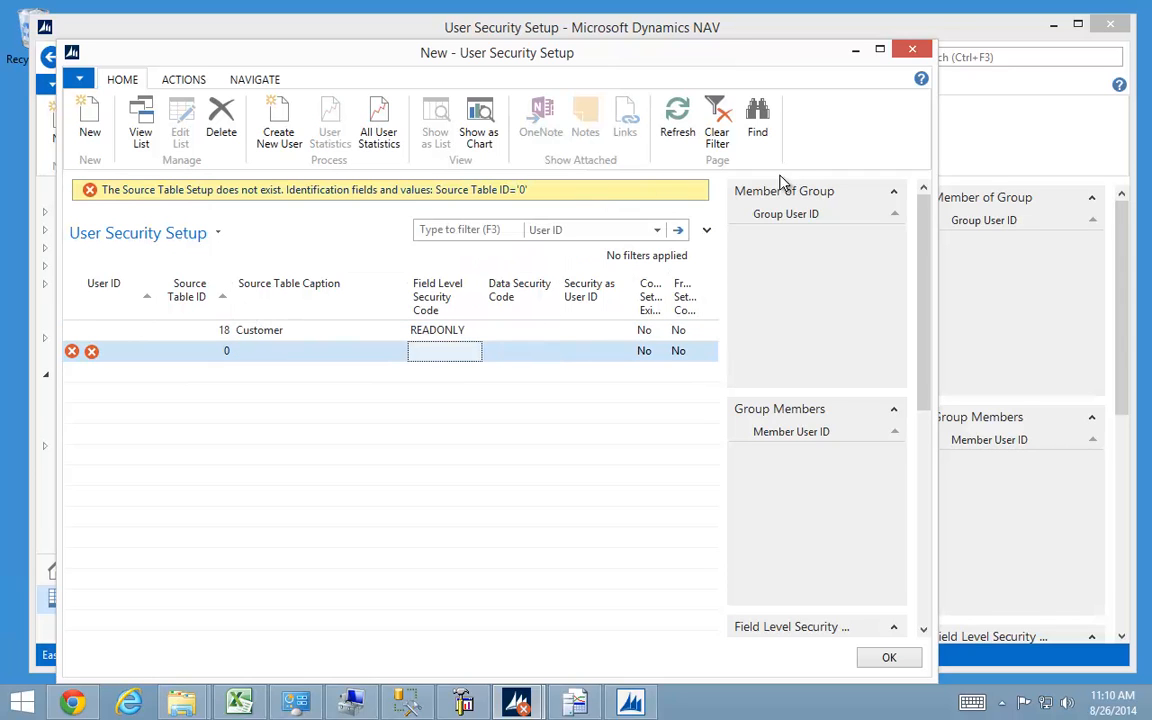
click(888, 657)
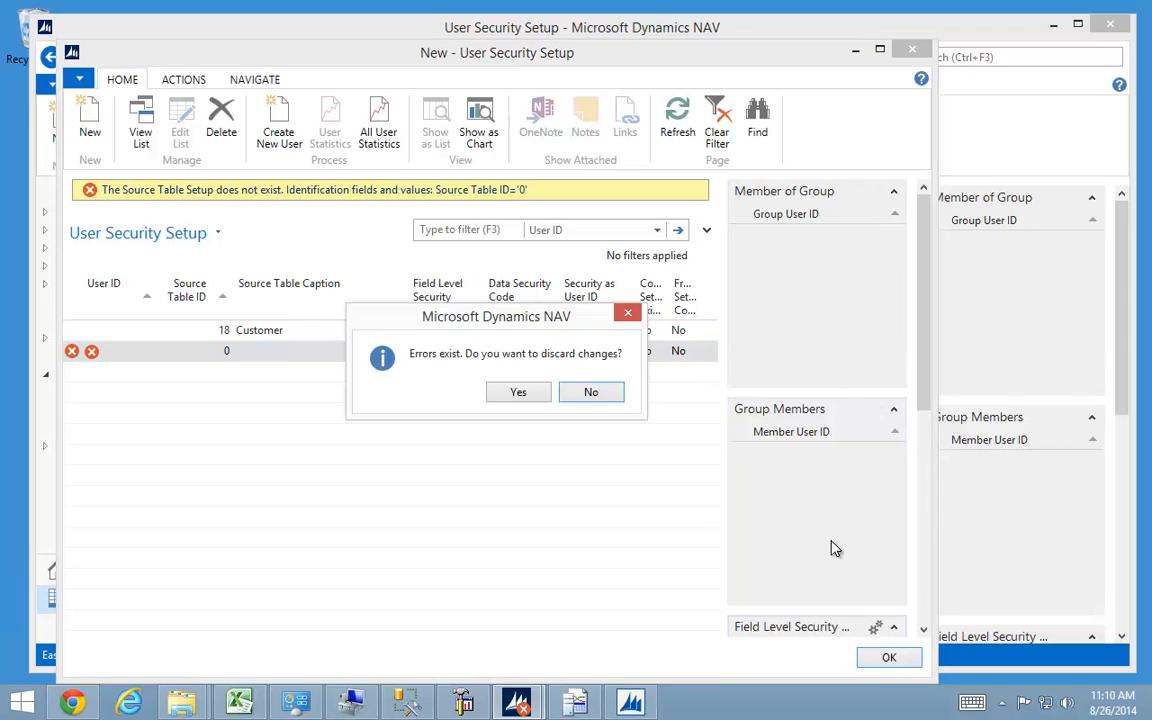
click(517, 394)
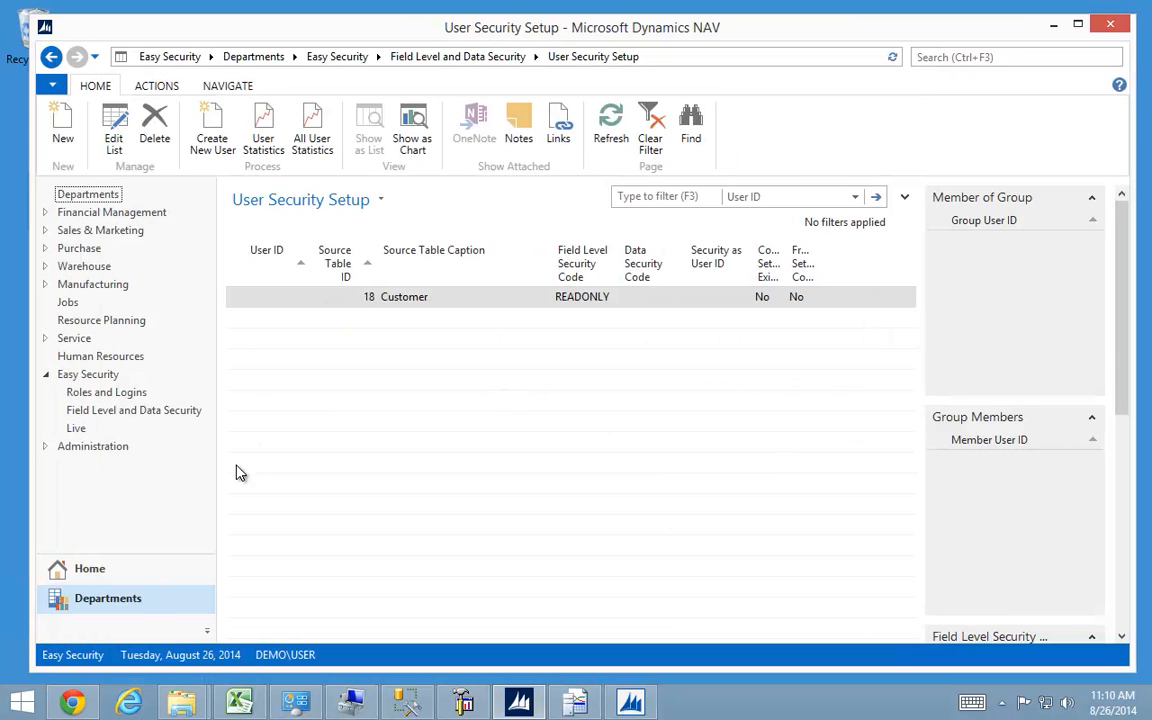
Open the Customers list under Sales & Marketing Order Processing to check the effect of the read-only security.
click(64, 231)
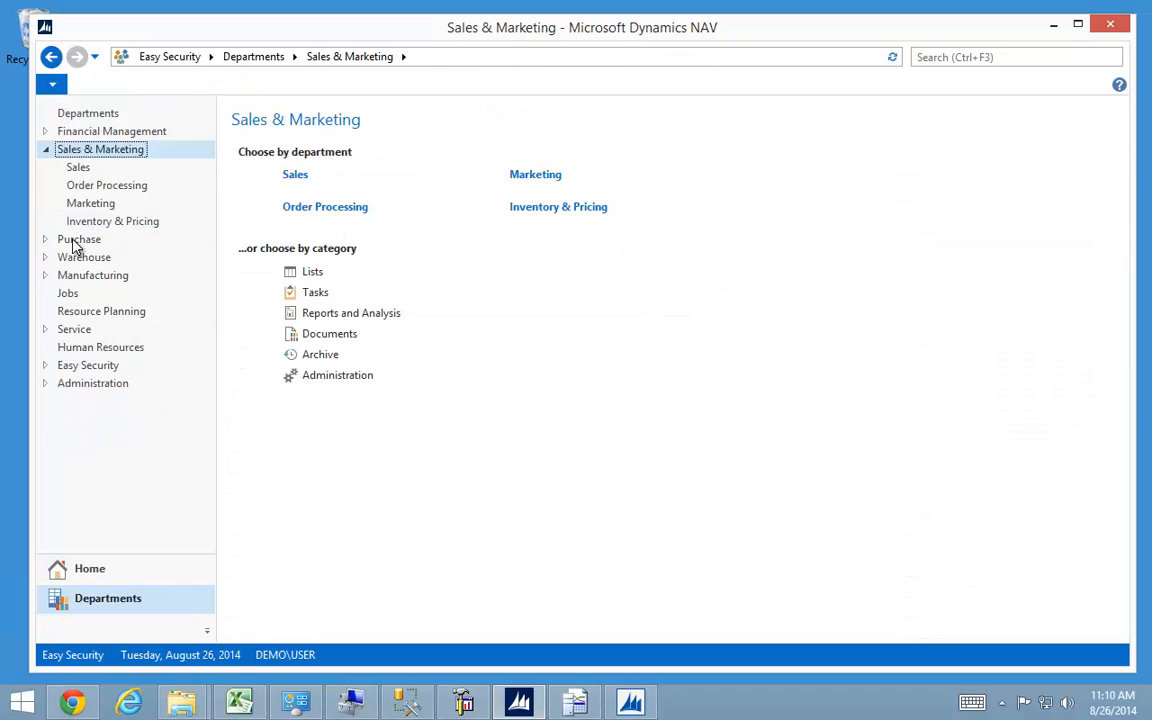
click(88, 186)
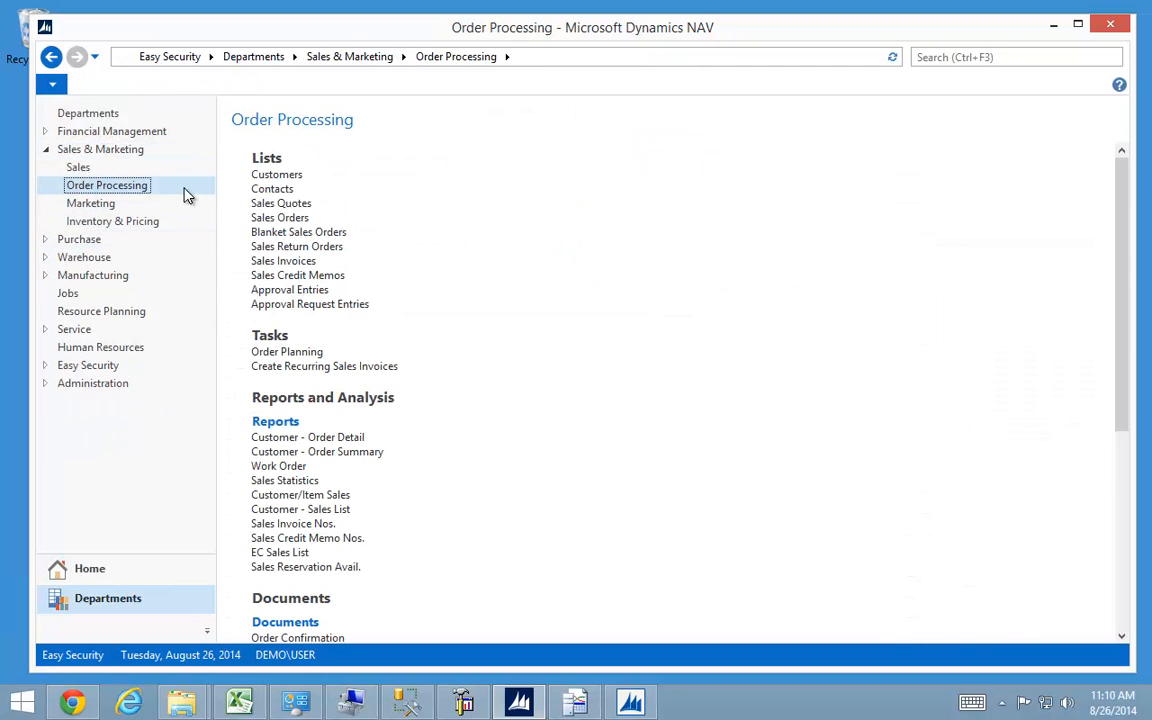
click(276, 176)
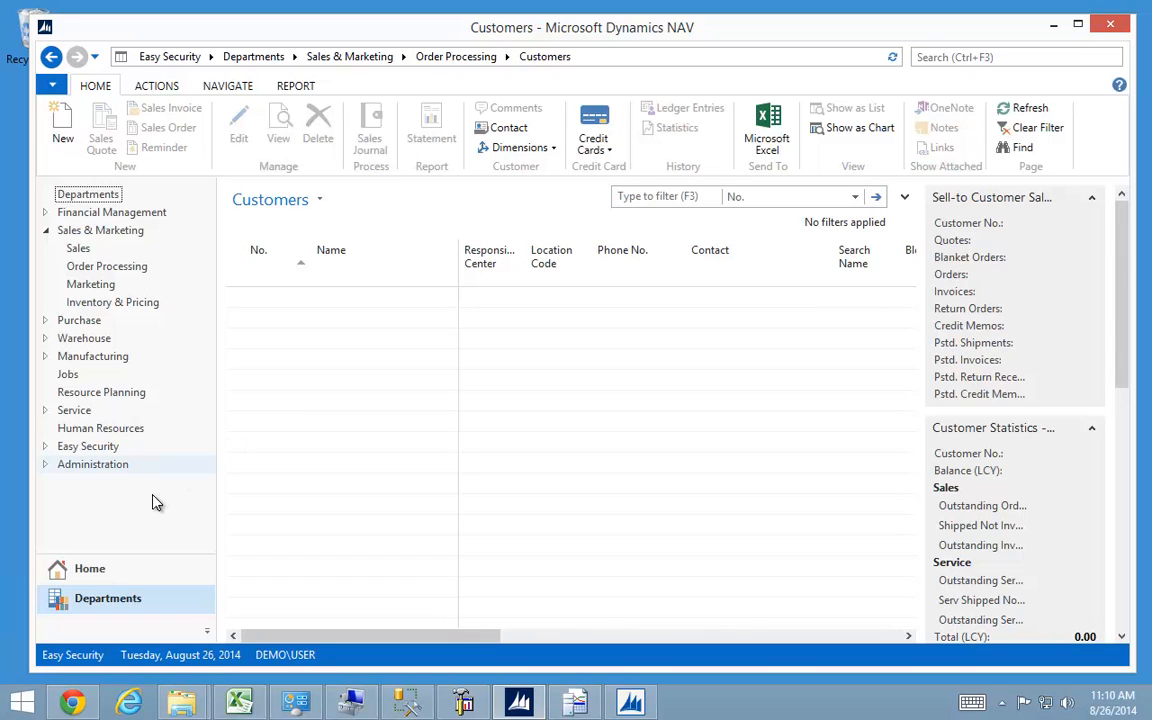
Return to User Security Setup under Field Level and Data Security and delete the READONLY line for the Customer table.
click(78, 446)
click(97, 332)
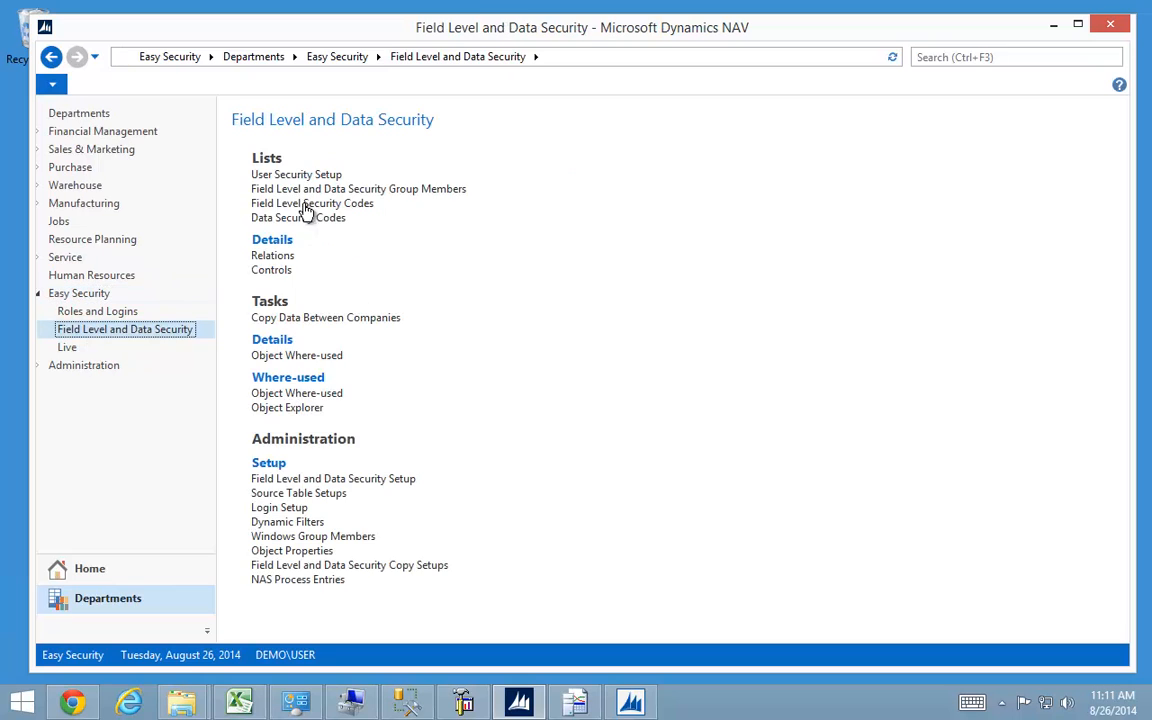
click(285, 174)
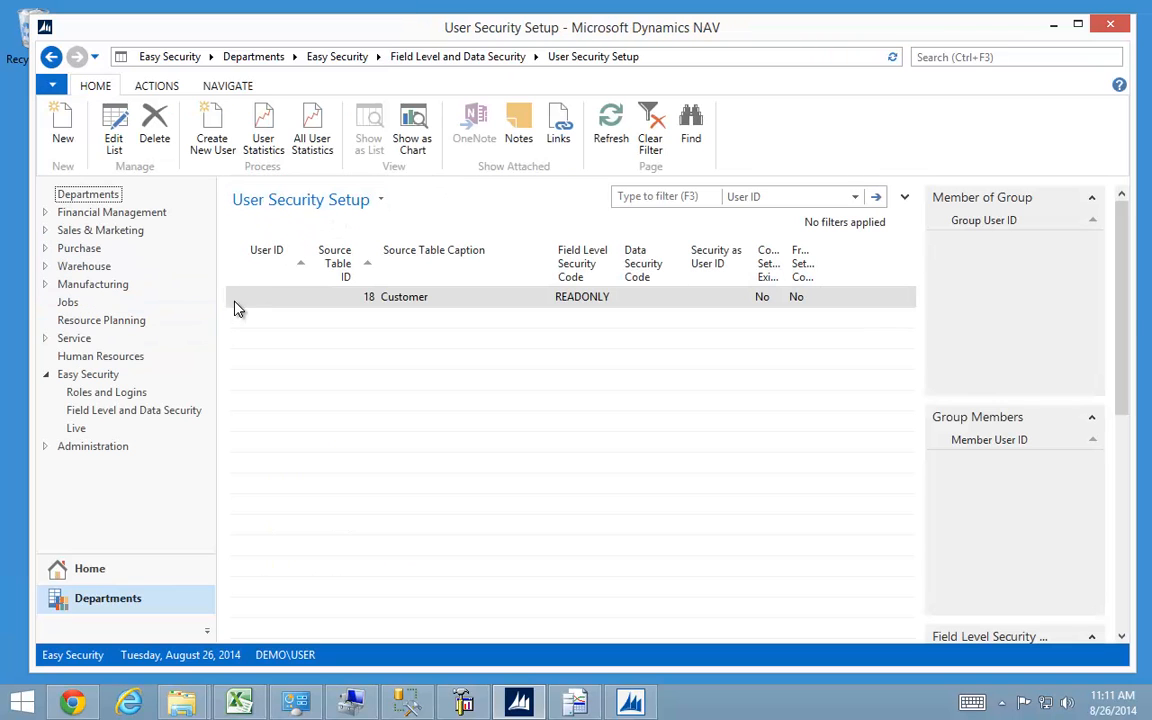
click(250, 294)
click(160, 140)
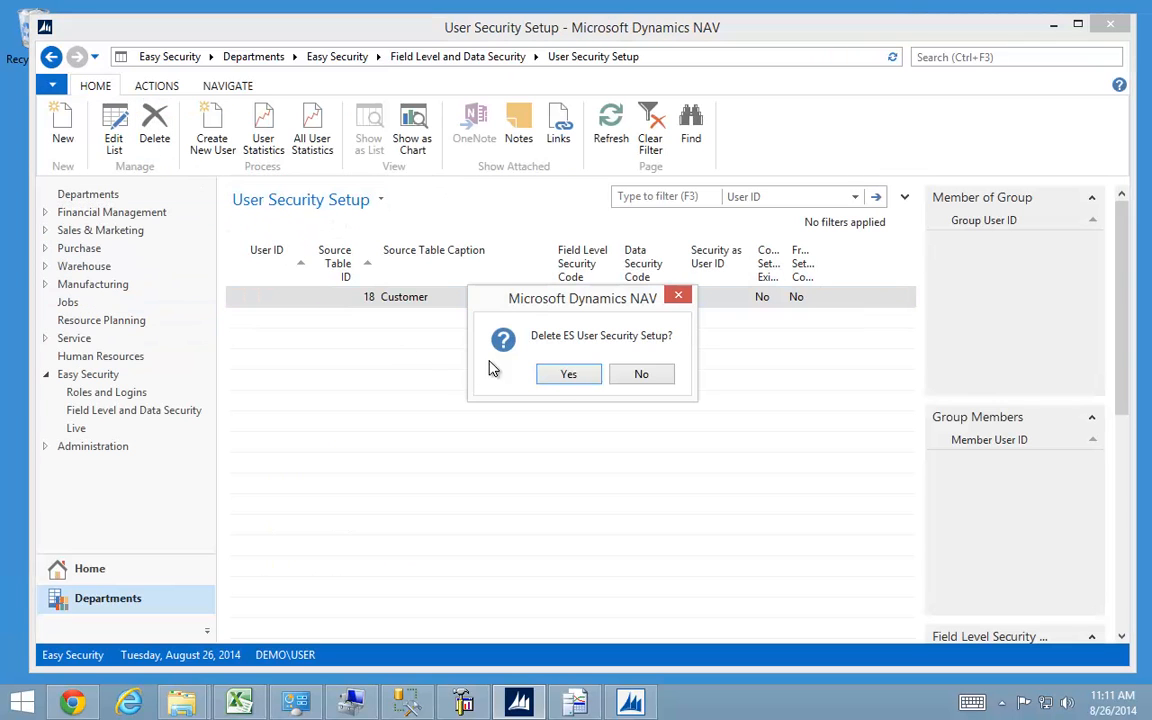
click(569, 374)
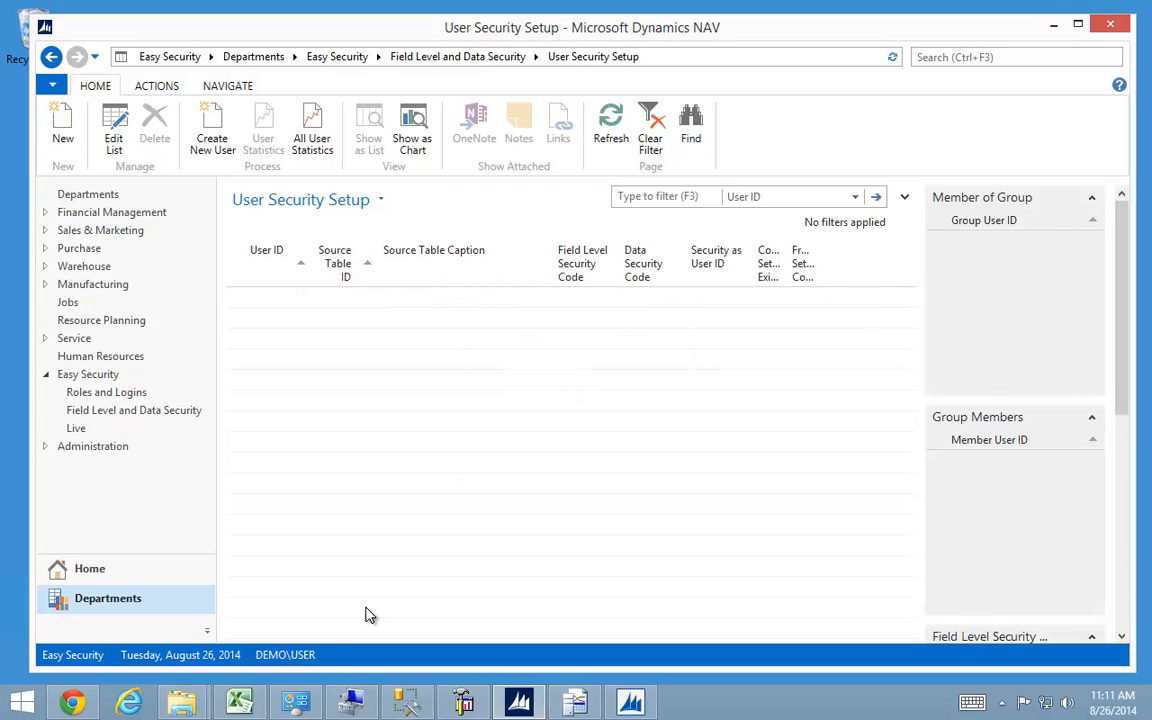
Switch to the Technical NAV 2013 Install 1.24 workbook in Excel and review the Field Level, Actions and Data Security checklist items.
click(240, 704)
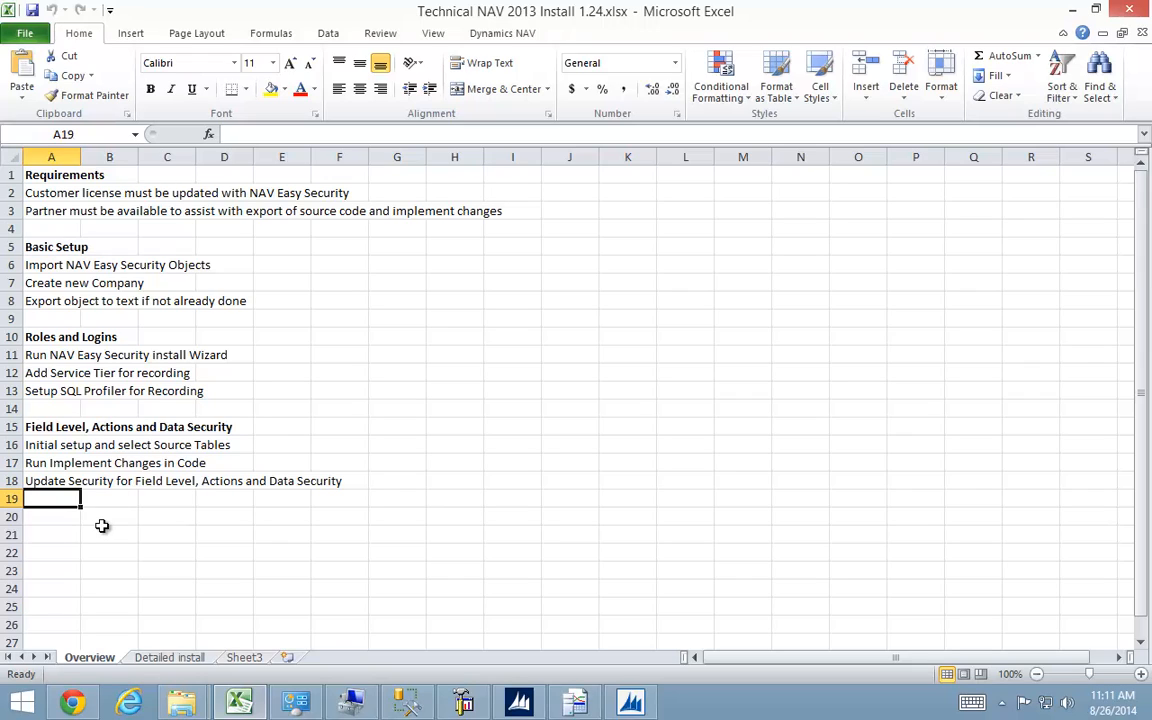
key(Up)
key(Up)
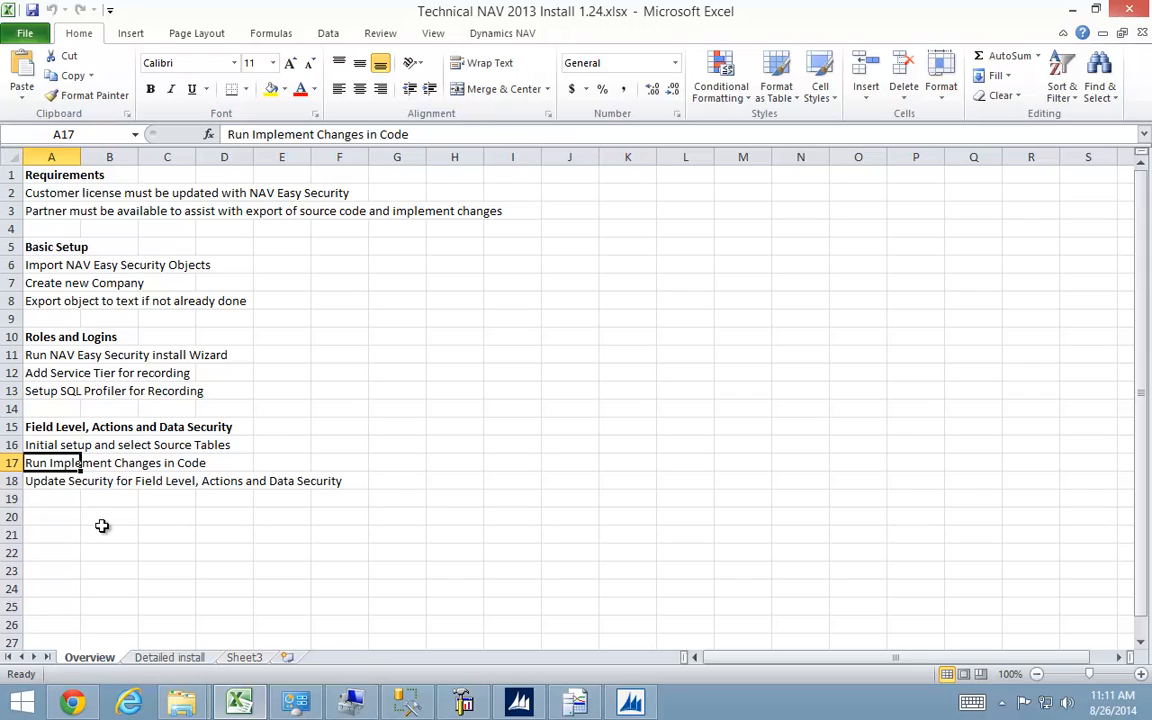
key(Down)
key(Down)
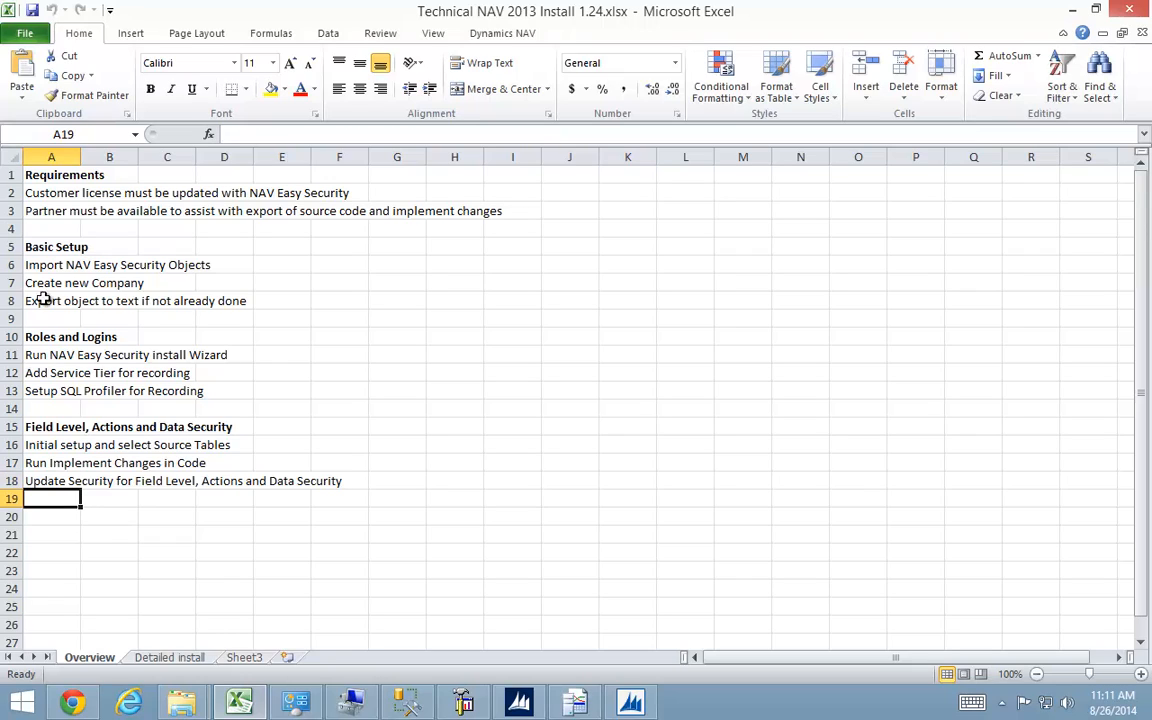